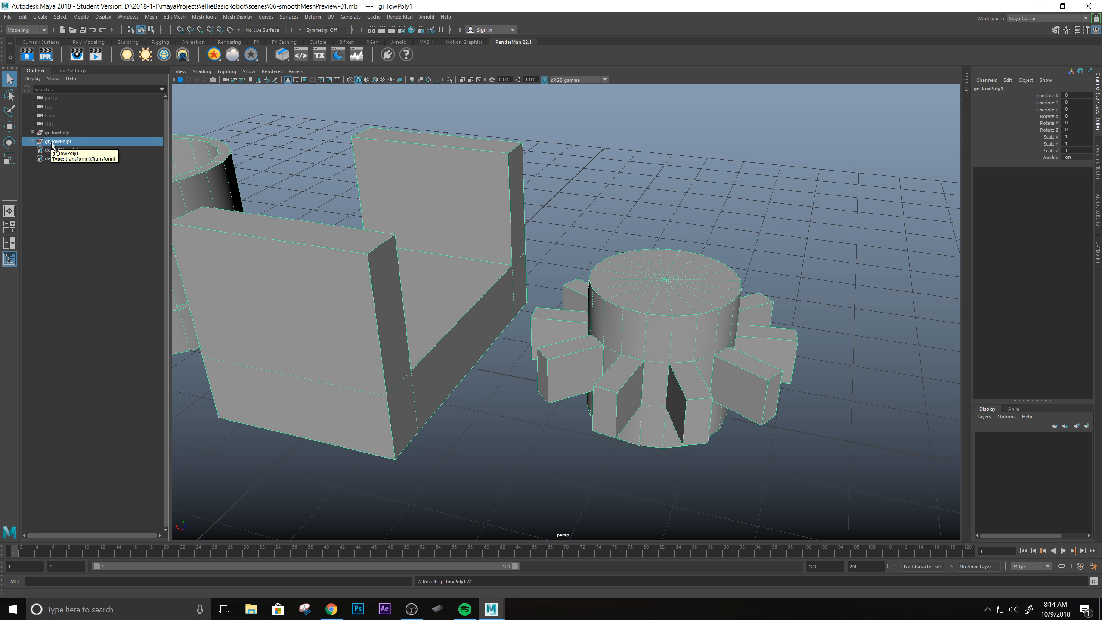
# Rename the duplicated gr_lowPoly1 group as gr_smoothMeshPreview.
pyautogui.doubleClick(59, 141)
pyautogui.hotkey('shift', 'Left')
pyautogui.hotkey('shift', 'Left')
pyautogui.hotkey('shift', 'Left')
pyautogui.hotkey('shift', 'Left')
pyautogui.hotkey('shift', 'Left')
pyautogui.hotkey('shift', 'Left')
pyautogui.hotkey('shift', 'Left')
pyautogui.hotkey('shift', 'Left')
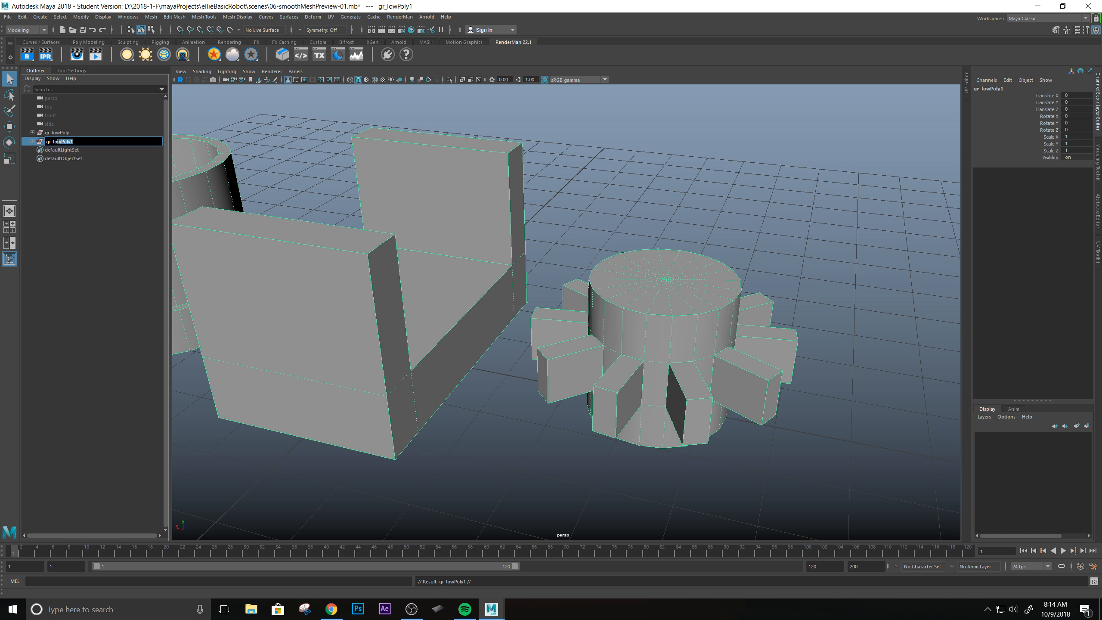
pyautogui.write('smoothMeshPreview')
pyautogui.press('Return')
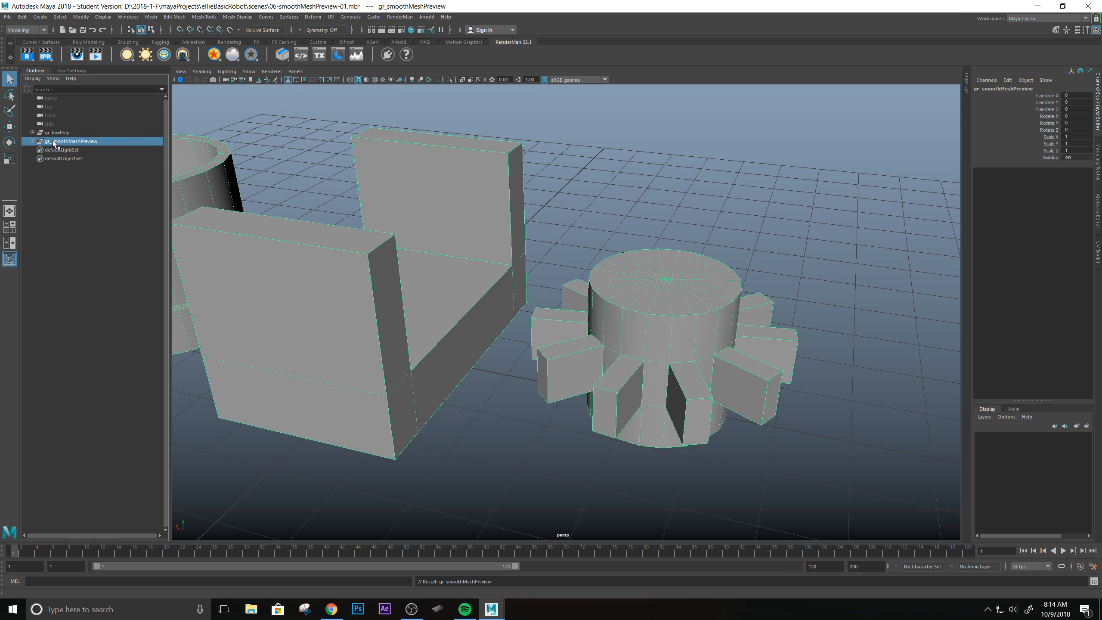
# Hide the gr_lowPoly group and select the toothed cylinder of the gr_smoothMeshPreview group.
pyautogui.click(57, 133)
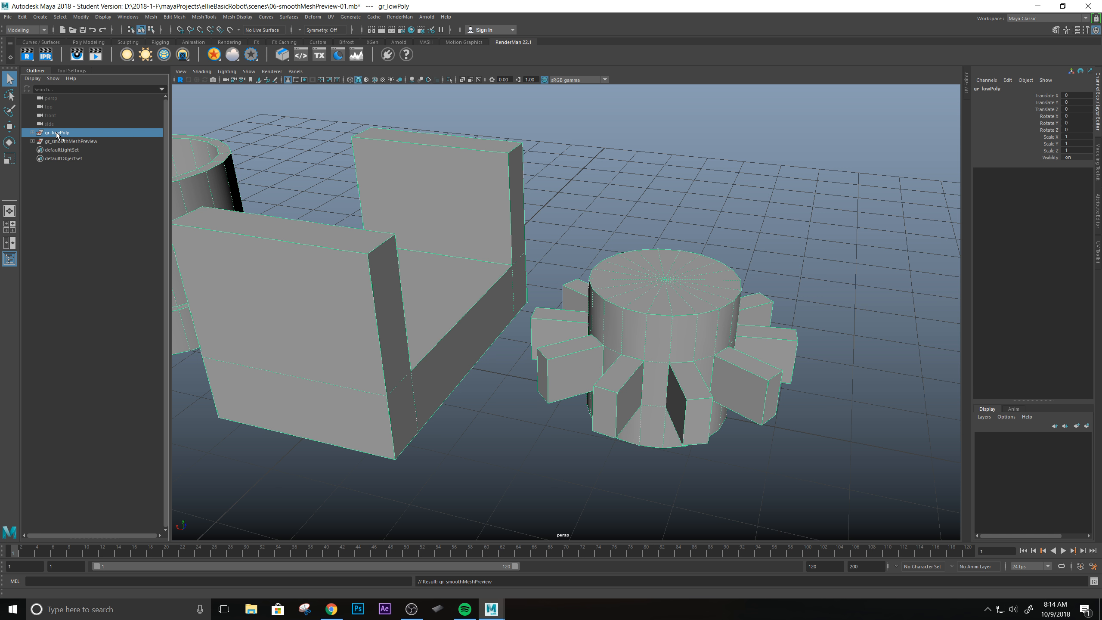
pyautogui.press('h')
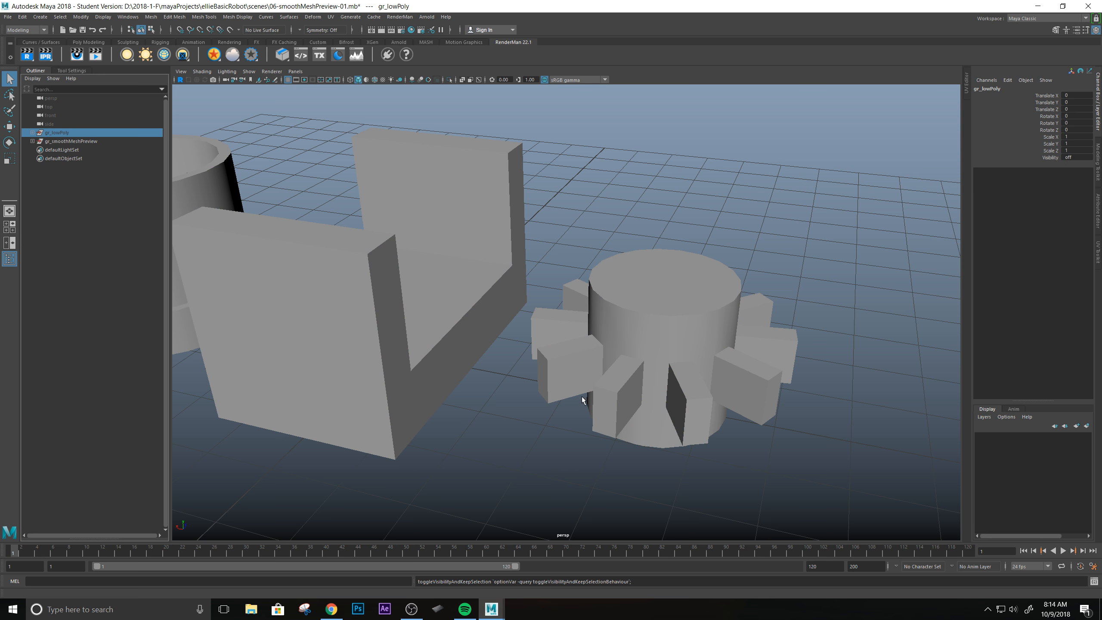
pyautogui.keyDown('alt'); pyautogui.moveTo(626, 416); pyautogui.dragTo(677, 370); pyautogui.keyUp('alt')
pyautogui.scroll(5, 678, 370)
pyautogui.keyDown('alt'); pyautogui.moveTo(708, 302); pyautogui.dragTo(564, 334, button='middle'); pyautogui.keyUp('alt')
pyautogui.keyDown('alt'); pyautogui.moveTo(564, 334); pyautogui.dragTo(541, 287); pyautogui.keyUp('alt')
pyautogui.click(556, 294)
pyautogui.scroll(3, 557, 297)
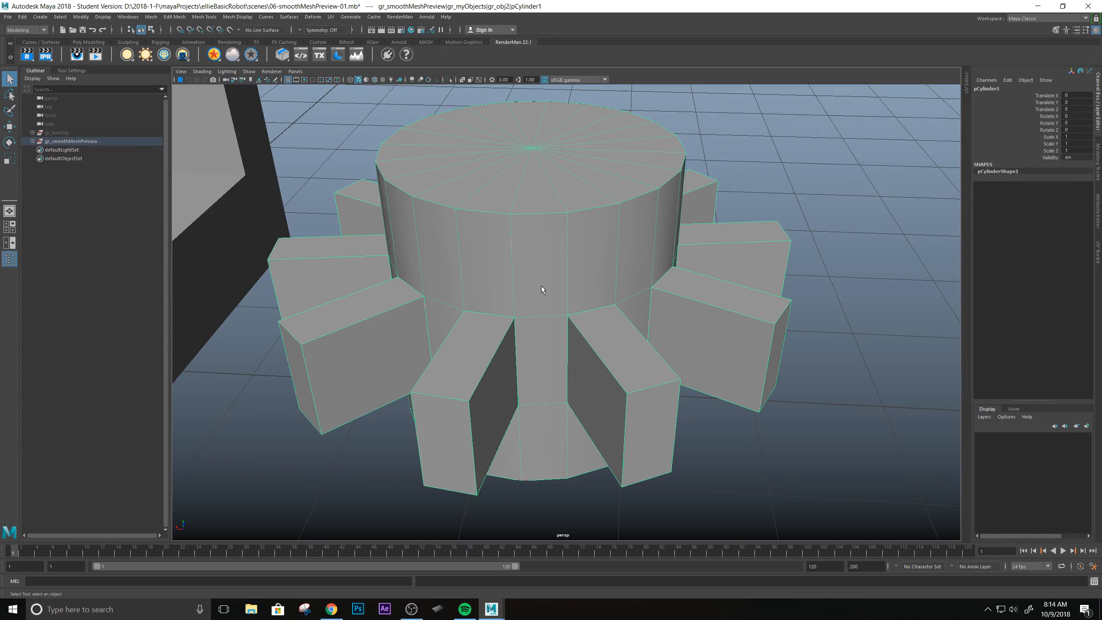
# Compare the toothed cylinder with smooth mesh preview on and off, examining its rims and teeth from several angles.
pyautogui.moveTo(556, 260)
pyautogui.keyDown('alt'); pyautogui.mouseDown()
pyautogui.moveTo(598, 253)
pyautogui.moveTo(581, 217)
pyautogui.moveTo(566, 276)
pyautogui.moveTo(572, 245)
pyautogui.moveTo(576, 255)
pyautogui.mouseUp(); pyautogui.keyUp('alt')
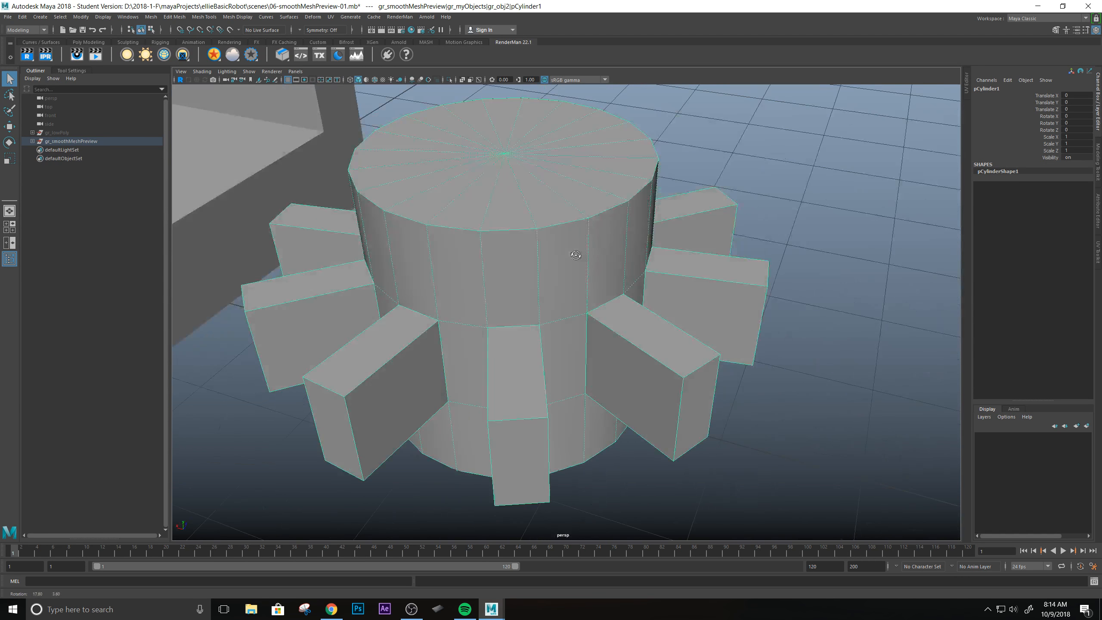
pyautogui.press('3')
pyautogui.keyDown('alt'); pyautogui.moveTo(508, 261); pyautogui.dragTo(570, 289); pyautogui.keyUp('alt')
pyautogui.press('1')
pyautogui.press('3')
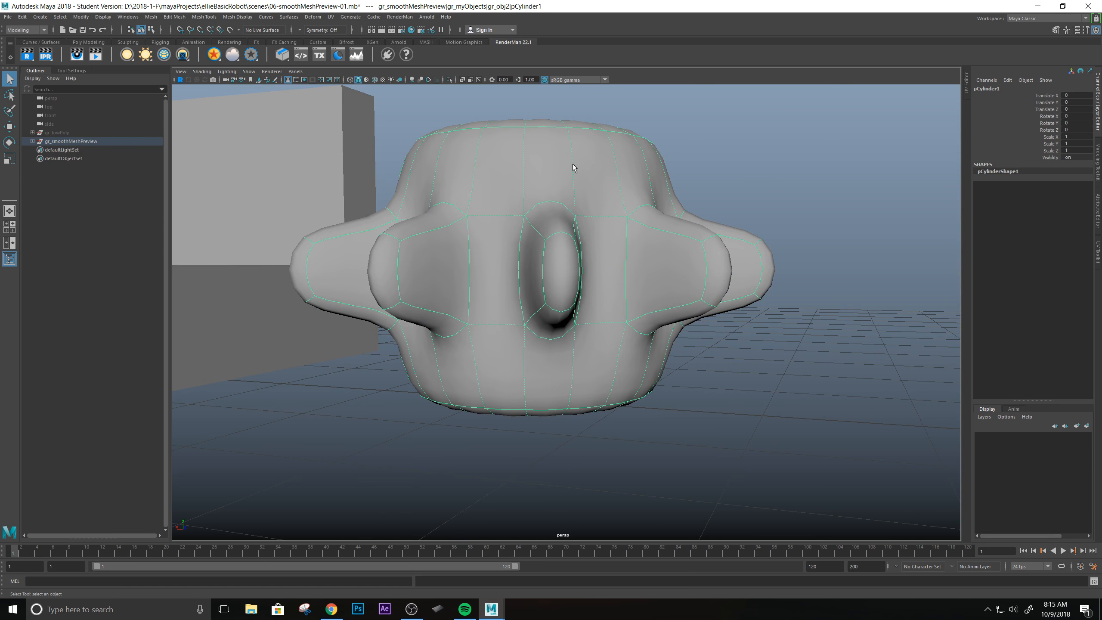
pyautogui.press('1')
pyautogui.press('3')
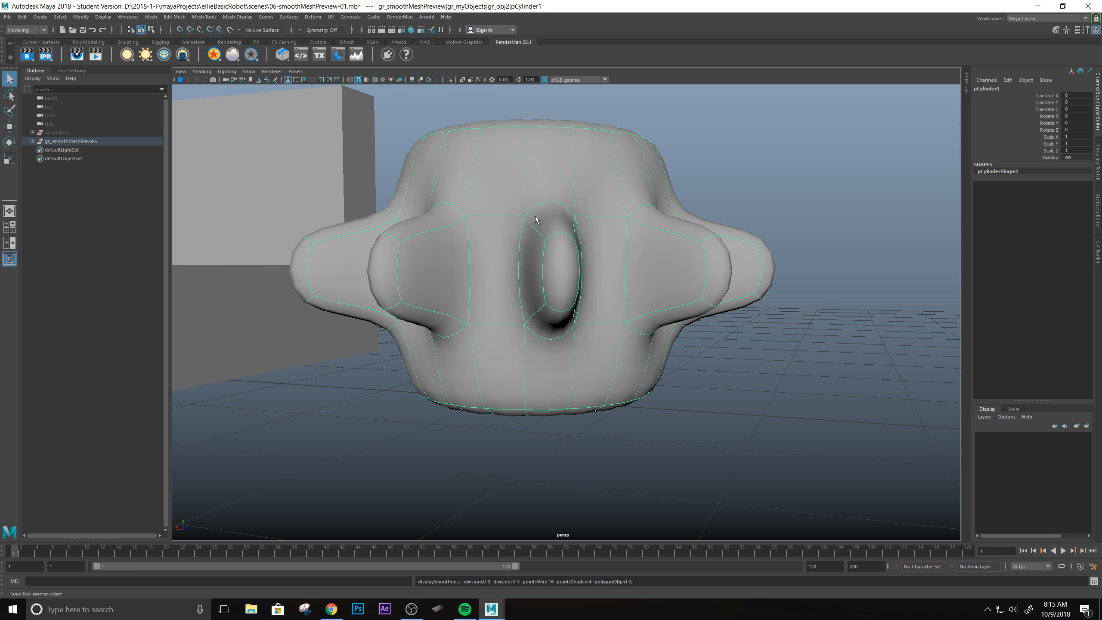
pyautogui.keyDown('alt'); pyautogui.moveTo(503, 174); pyautogui.dragTo(596, 243); pyautogui.keyUp('alt')
pyautogui.keyDown('alt'); pyautogui.moveTo(730, 256); pyautogui.dragTo(681, 245); pyautogui.keyUp('alt')
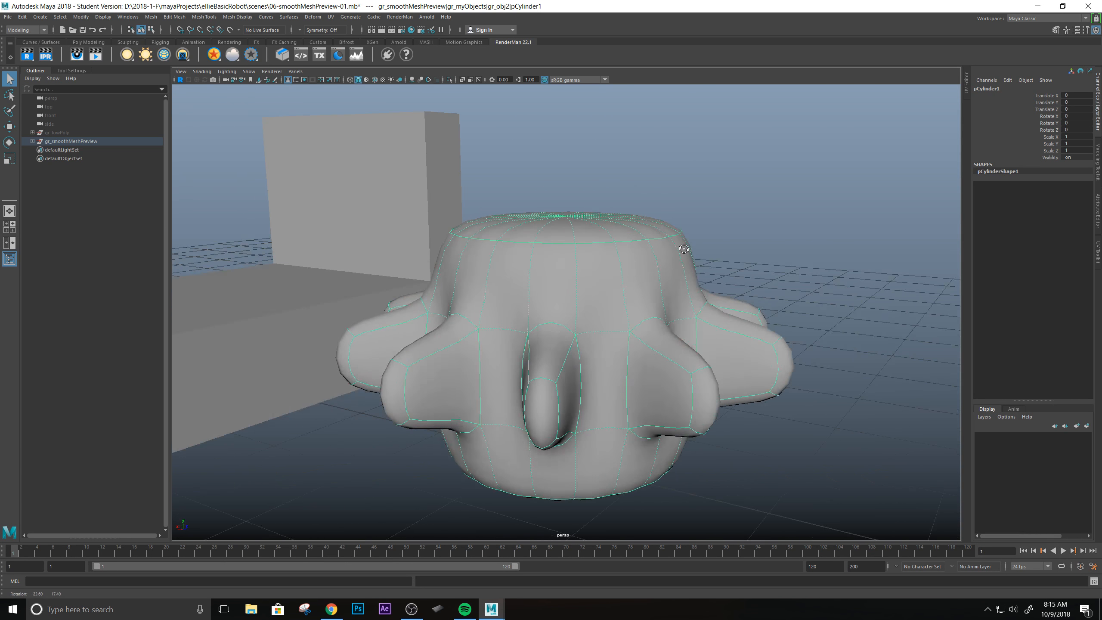
pyautogui.moveTo(648, 283)
pyautogui.keyDown('alt'); pyautogui.mouseDown()
pyautogui.moveTo(687, 278)
pyautogui.moveTo(644, 300)
pyautogui.mouseUp(); pyautogui.keyUp('alt')
pyautogui.press('1')
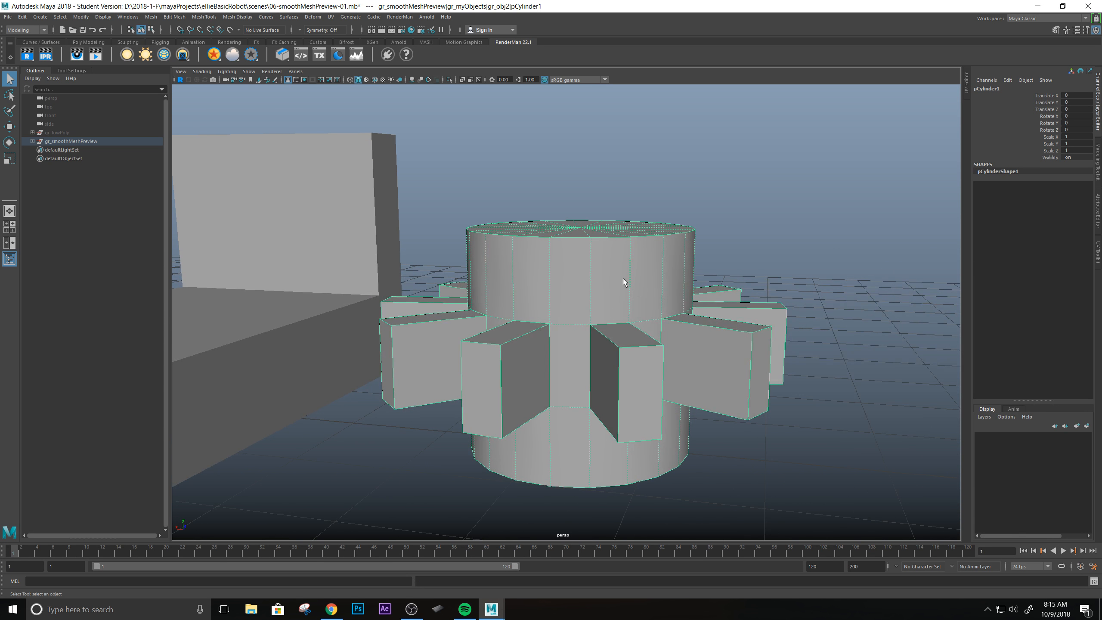
# Insert two horizontal edge loops around the toothed cylinder, one close to its top rim and one close to its bottom rim.
pyautogui.keyDown('shift'); pyautogui.moveTo(620, 270); pyautogui.dragTo(567, 285, button='right'); pyautogui.keyUp('shift')
pyautogui.scroll(3, 595, 243)
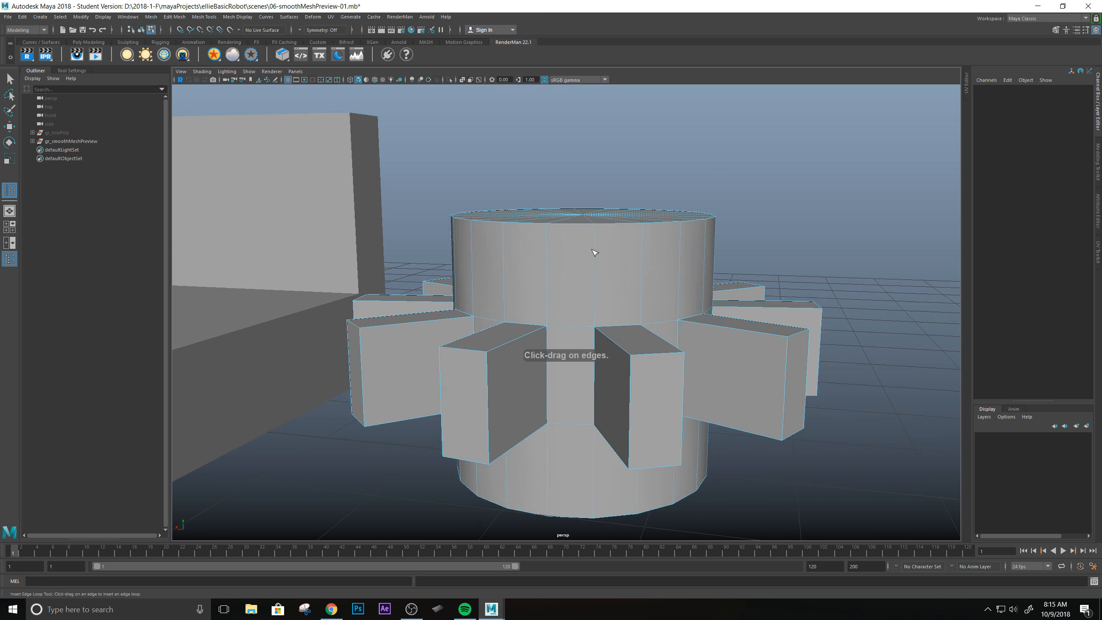
pyautogui.moveTo(572, 251); pyautogui.dragTo(575, 243)
pyautogui.keyDown('alt'); pyautogui.moveTo(586, 532); pyautogui.dragTo(582, 388, button='middle'); pyautogui.keyUp('alt')
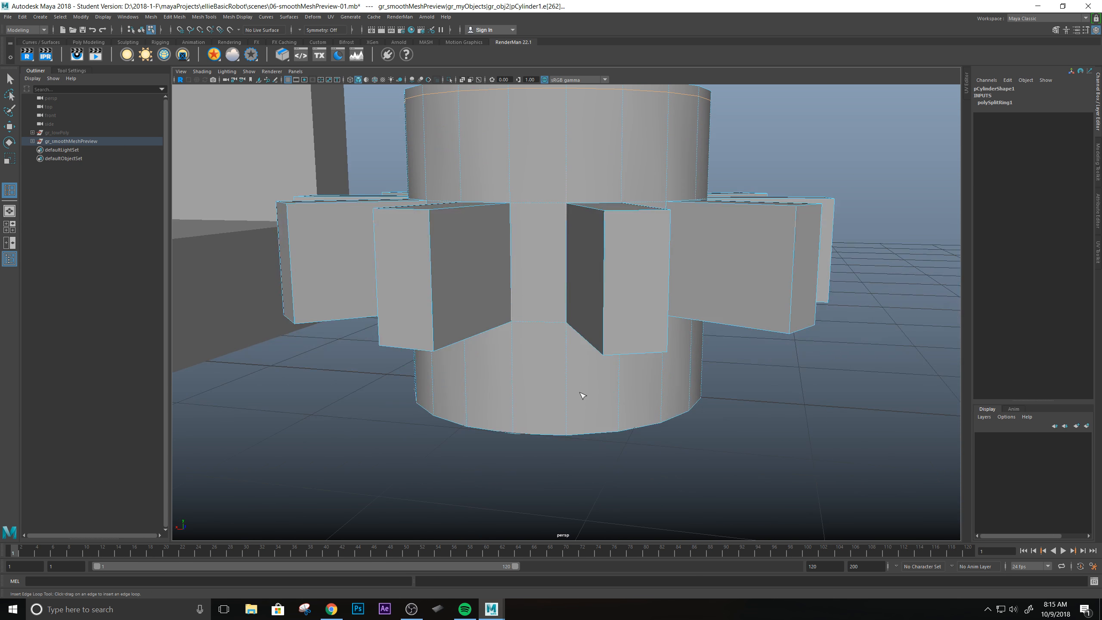
pyautogui.moveTo(569, 410); pyautogui.dragTo(569, 422)
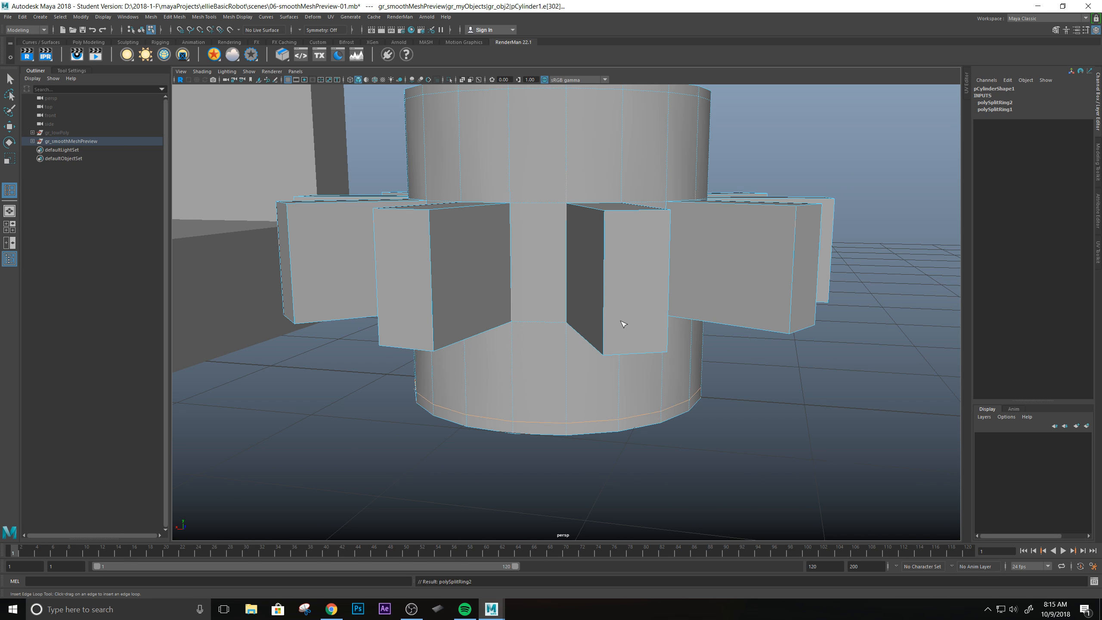
pyautogui.keyDown('alt'); pyautogui.moveTo(622, 320); pyautogui.dragTo(616, 351, button='middle'); pyautogui.keyUp('alt')
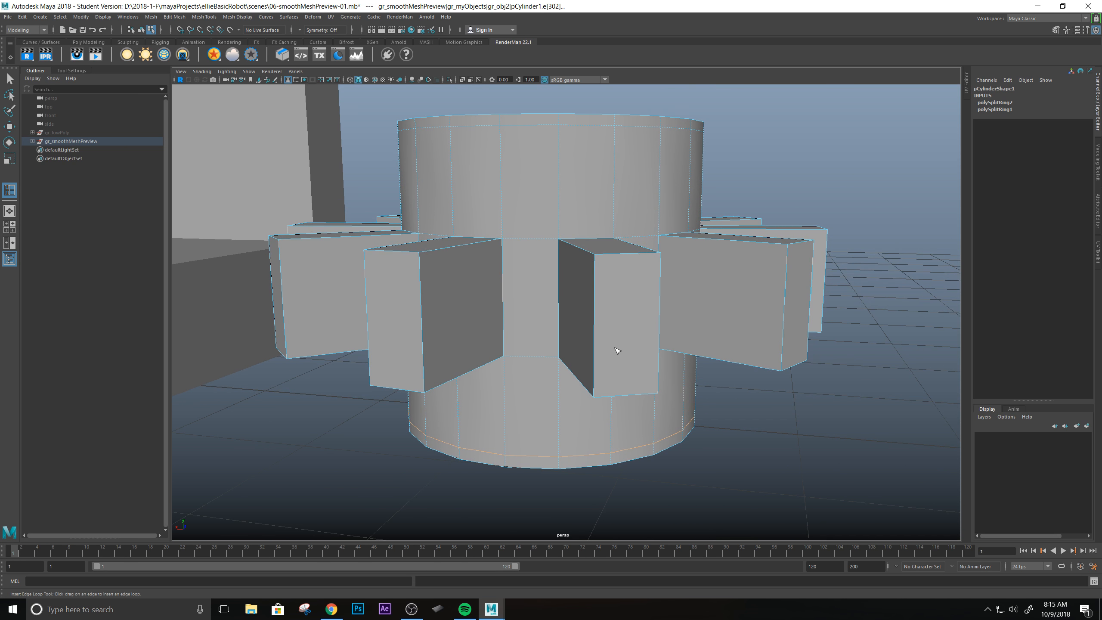
# Check the toothed cylinder in smooth mesh preview, return to the unsmoothed display and examine the triangular faces of its top cap.
pyautogui.press('q')
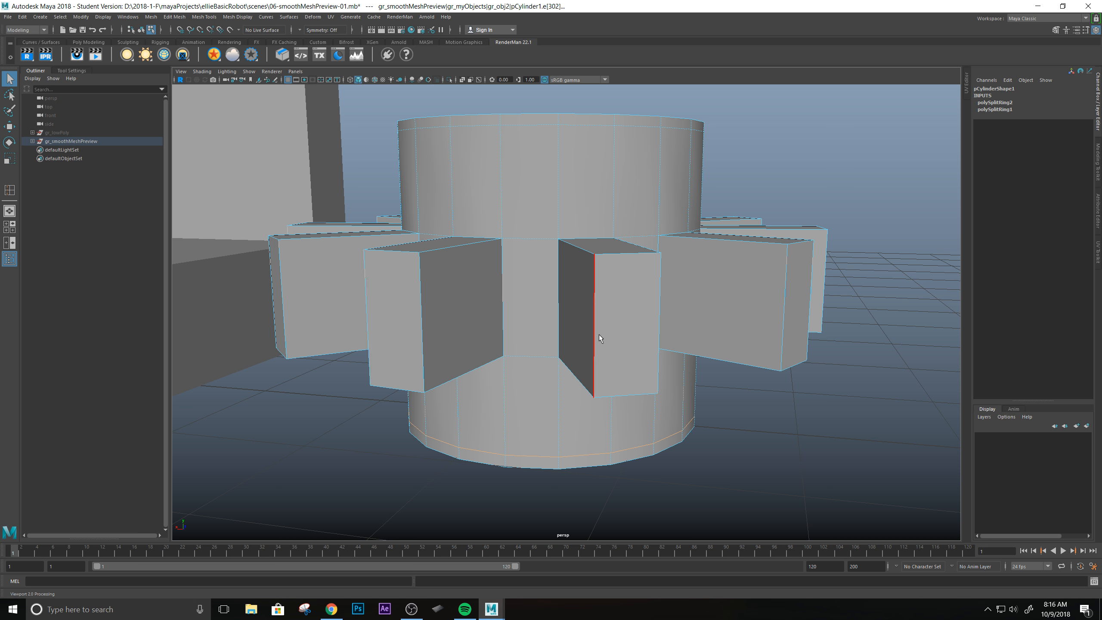
pyautogui.press('3')
pyautogui.keyDown('alt'); pyautogui.moveTo(607, 275); pyautogui.dragTo(636, 277); pyautogui.keyUp('alt')
pyautogui.press('1')
pyautogui.keyDown('alt'); pyautogui.moveTo(620, 312); pyautogui.dragTo(656, 324, button='right'); pyautogui.keyUp('alt')
pyautogui.keyDown('alt'); pyautogui.moveTo(656, 323); pyautogui.dragTo(635, 331); pyautogui.keyUp('alt')
pyautogui.keyDown('alt'); pyautogui.moveTo(636, 330); pyautogui.dragTo(577, 320, button='right'); pyautogui.keyUp('alt')
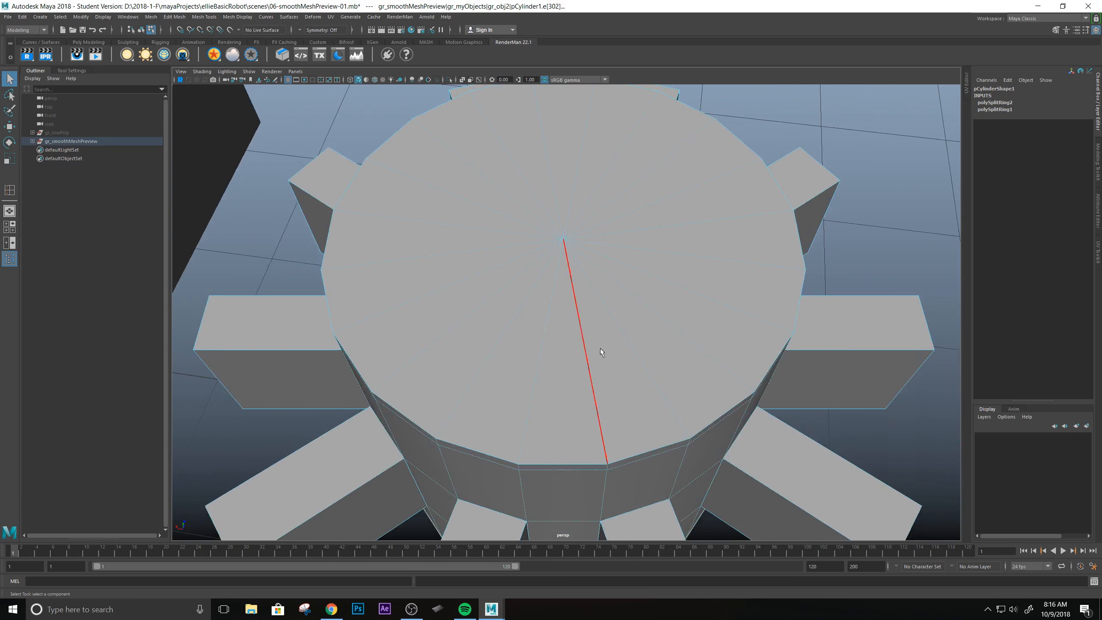
pyautogui.keyDown('alt'); pyautogui.moveTo(576, 320); pyautogui.dragTo(646, 399); pyautogui.keyUp('alt')
pyautogui.keyDown('alt'); pyautogui.moveTo(645, 398); pyautogui.dragTo(804, 459, button='right'); pyautogui.keyUp('alt')
pyautogui.keyDown('alt'); pyautogui.moveTo(644, 374); pyautogui.dragTo(603, 289); pyautogui.keyUp('alt')
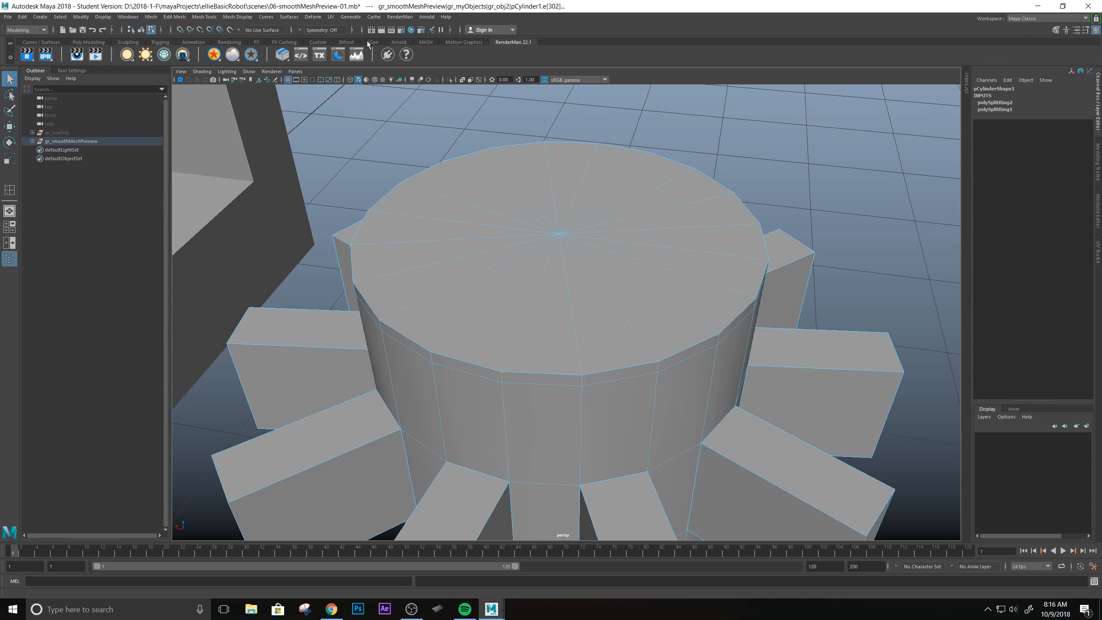
# Try to insert an edge loop across the radial edges of the cylinder's top cap with the Insert Edge Loop tool.
pyautogui.click(318, 42)
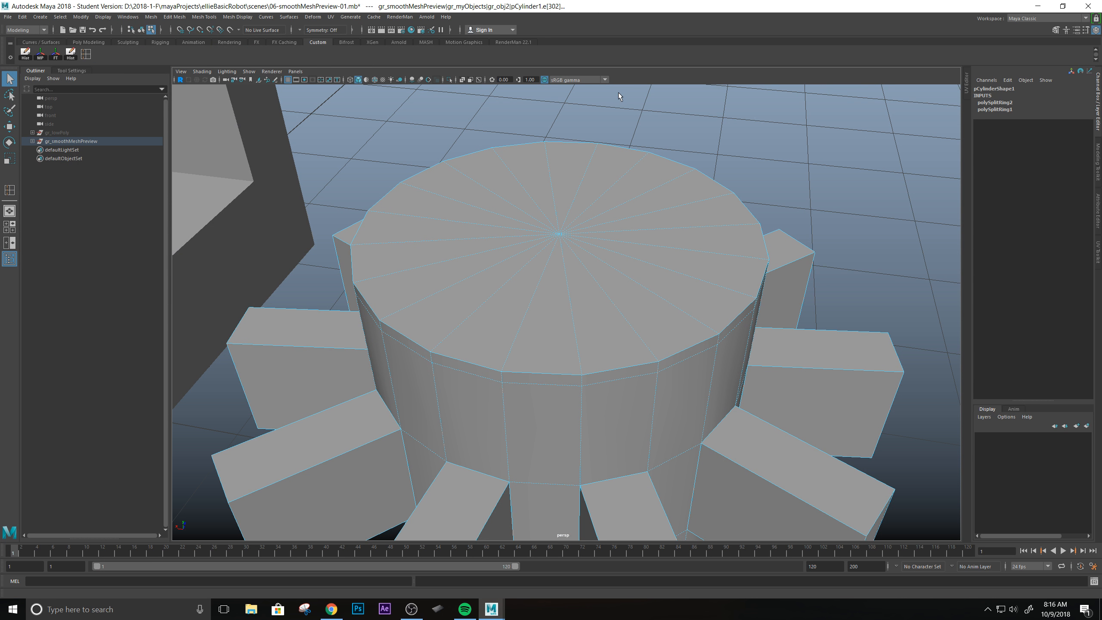
pyautogui.click(86, 55)
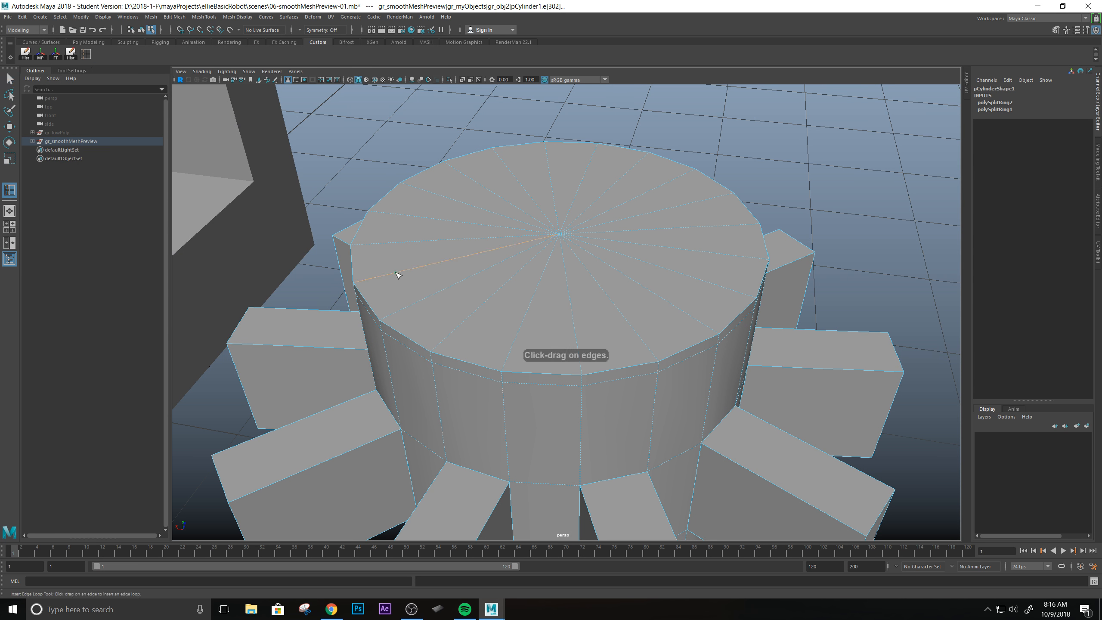
pyautogui.moveTo(396, 272); pyautogui.dragTo(386, 275)
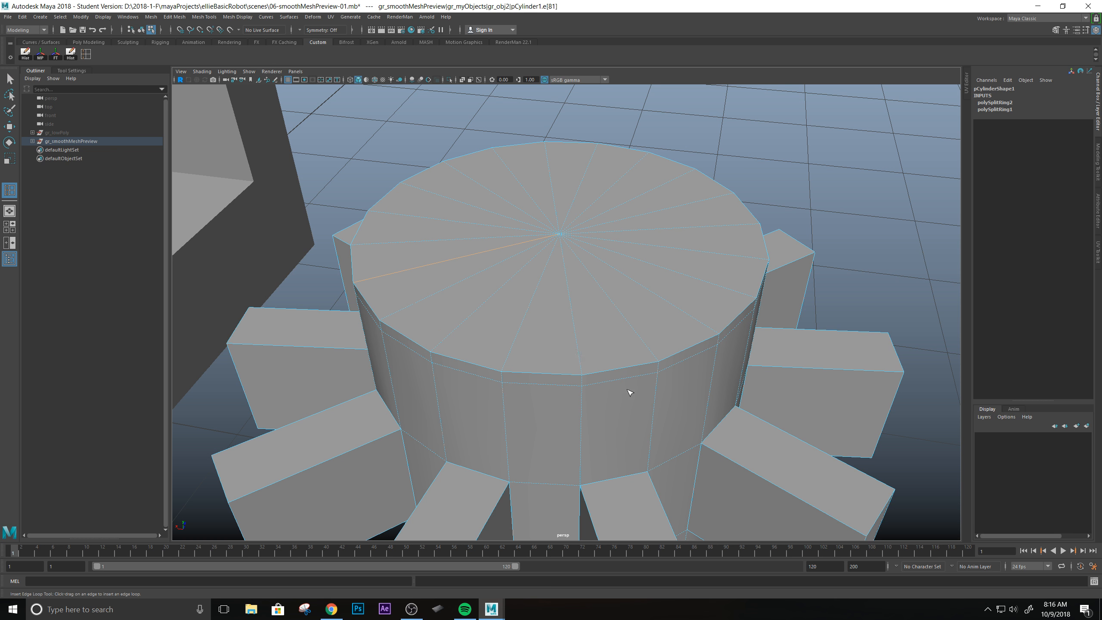
pyautogui.keyDown('alt'); pyautogui.moveTo(484, 244); pyautogui.dragTo(525, 266); pyautogui.keyUp('alt')
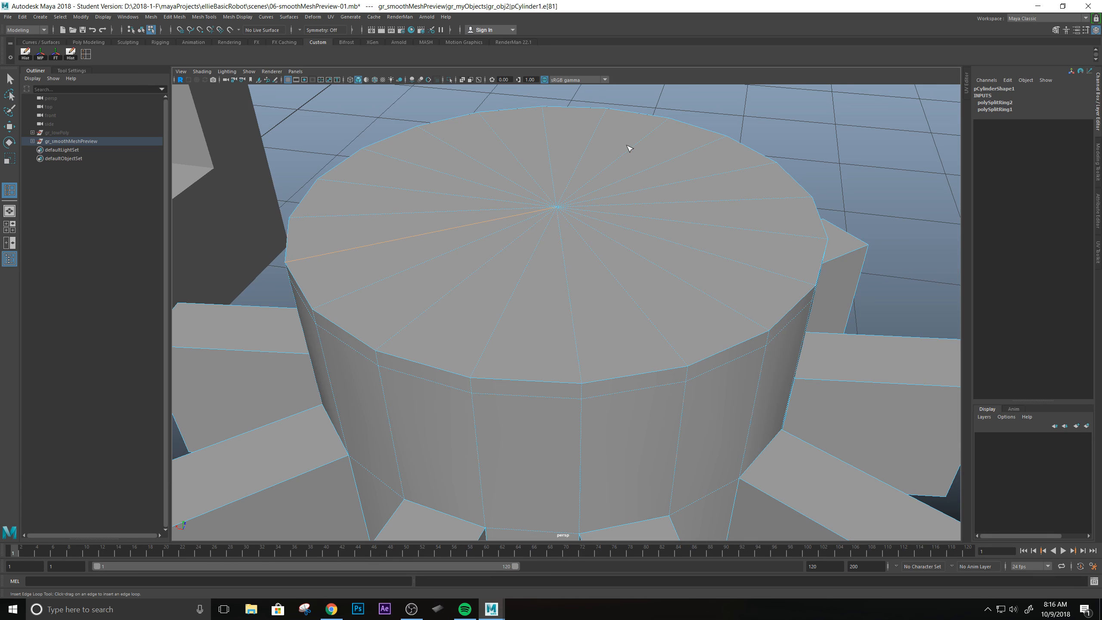
pyautogui.keyDown('alt'); pyautogui.moveTo(566, 218); pyautogui.dragTo(565, 238, button='middle'); pyautogui.keyUp('alt')
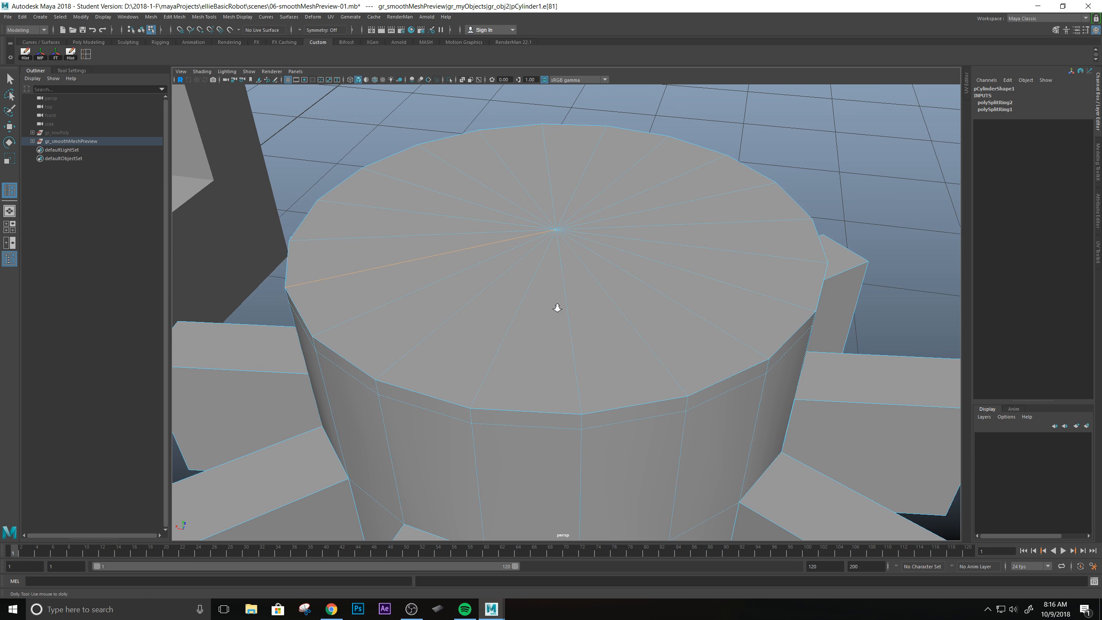
pyautogui.keyDown('alt'); pyautogui.moveTo(556, 307); pyautogui.dragTo(524, 290, button='right'); pyautogui.keyUp('alt')
pyautogui.keyDown('alt'); pyautogui.moveTo(526, 292); pyautogui.dragTo(528, 297); pyautogui.keyUp('alt')
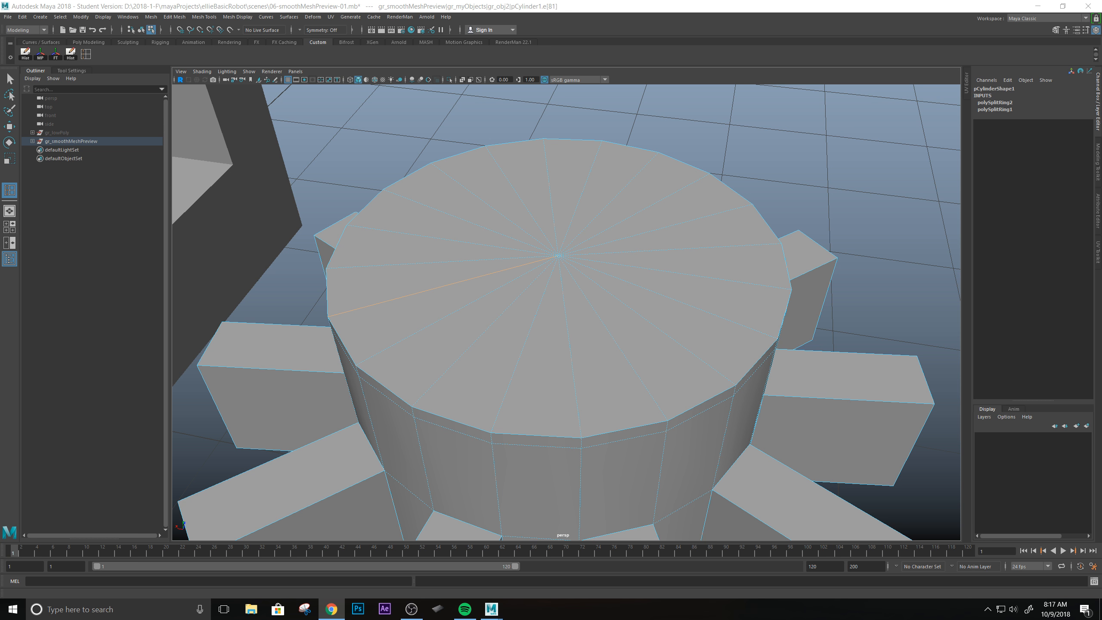
# Switch to Chrome to review the assignment page's diagrams on edge loops, dead ends and triangles, and minimize the browser.
pyautogui.moveTo(1, 70); pyautogui.dragTo(471, 76)
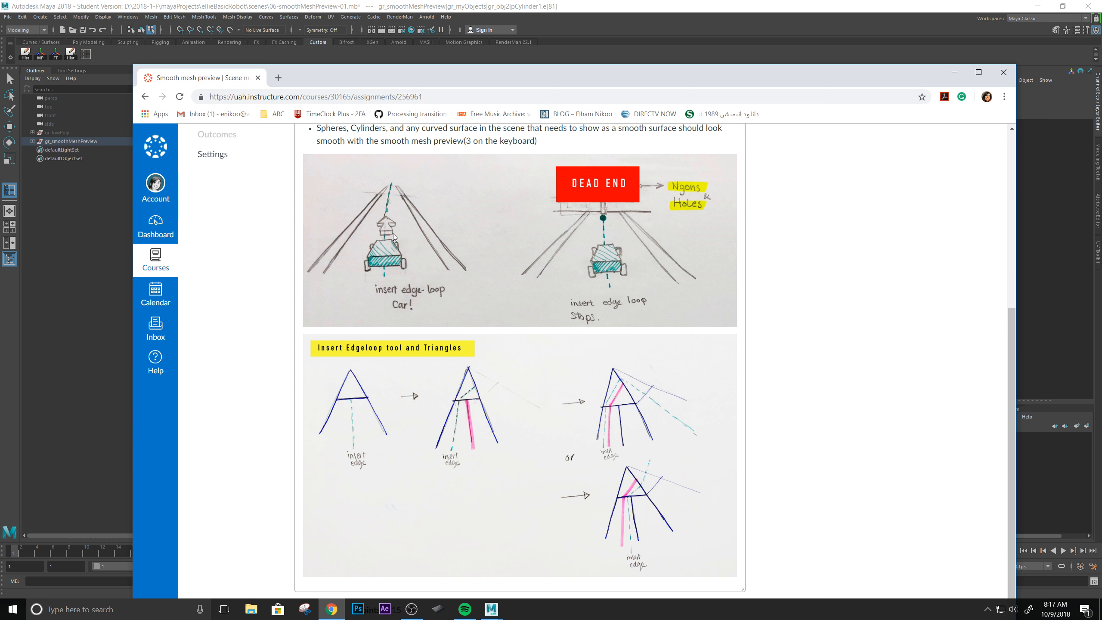
pyautogui.moveTo(340, 78); pyautogui.dragTo(610, 150)
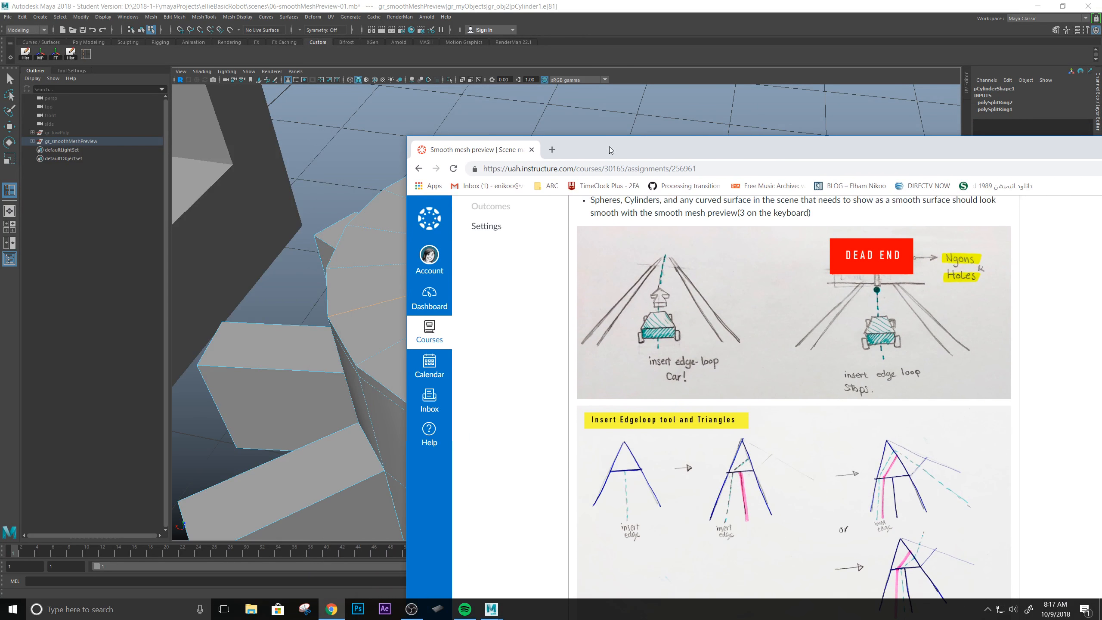
pyautogui.moveTo(693, 153); pyautogui.dragTo(660, 106)
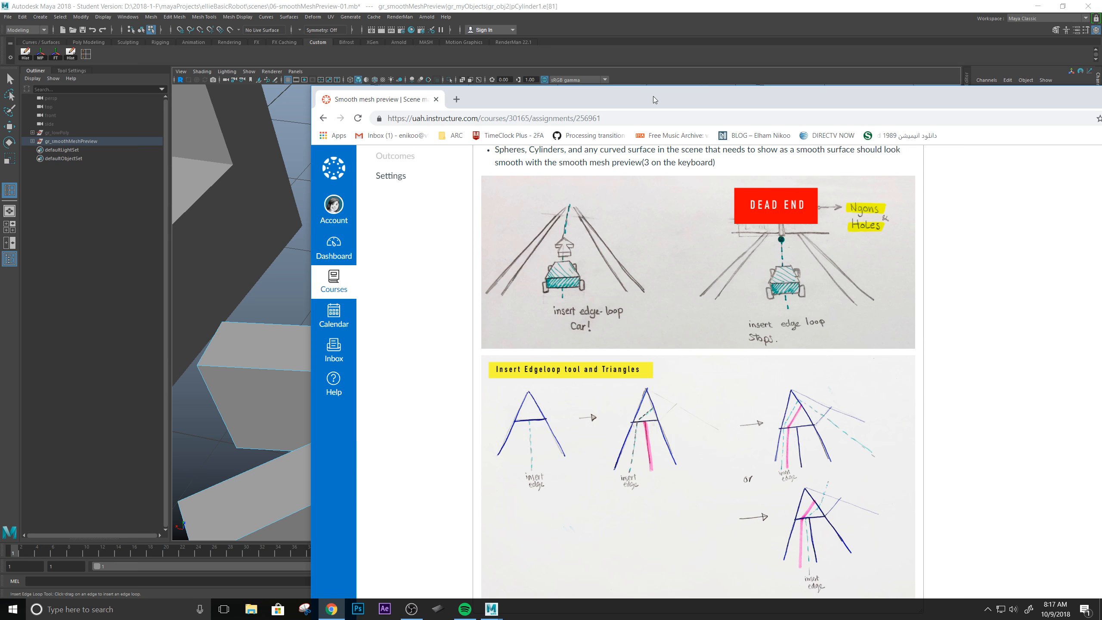
pyautogui.moveTo(653, 96); pyautogui.dragTo(599, 93)
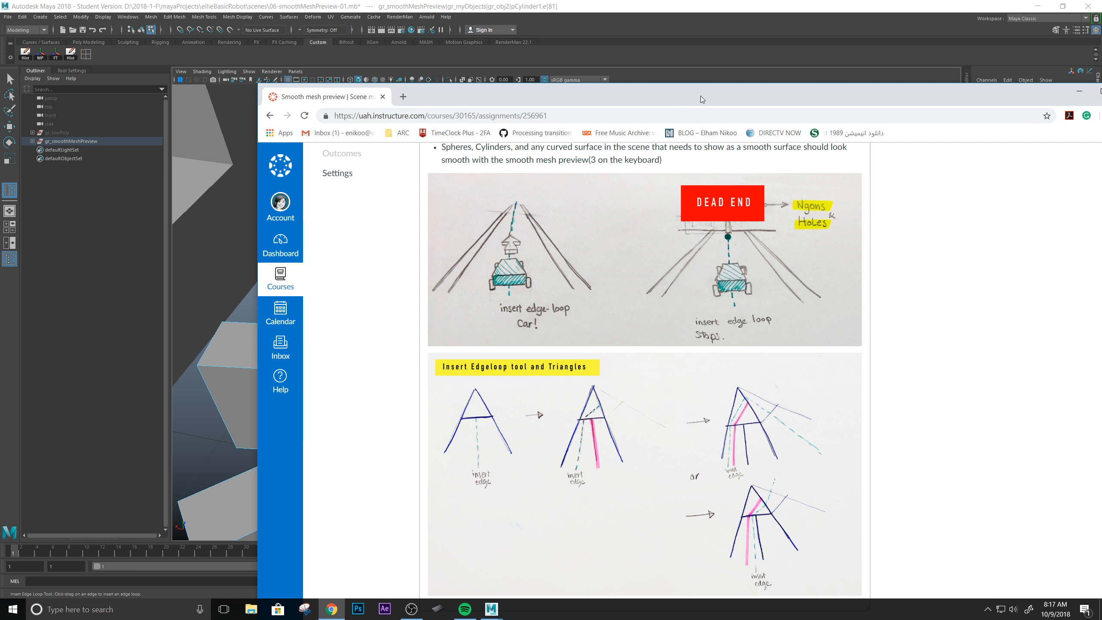
pyautogui.click(1079, 91)
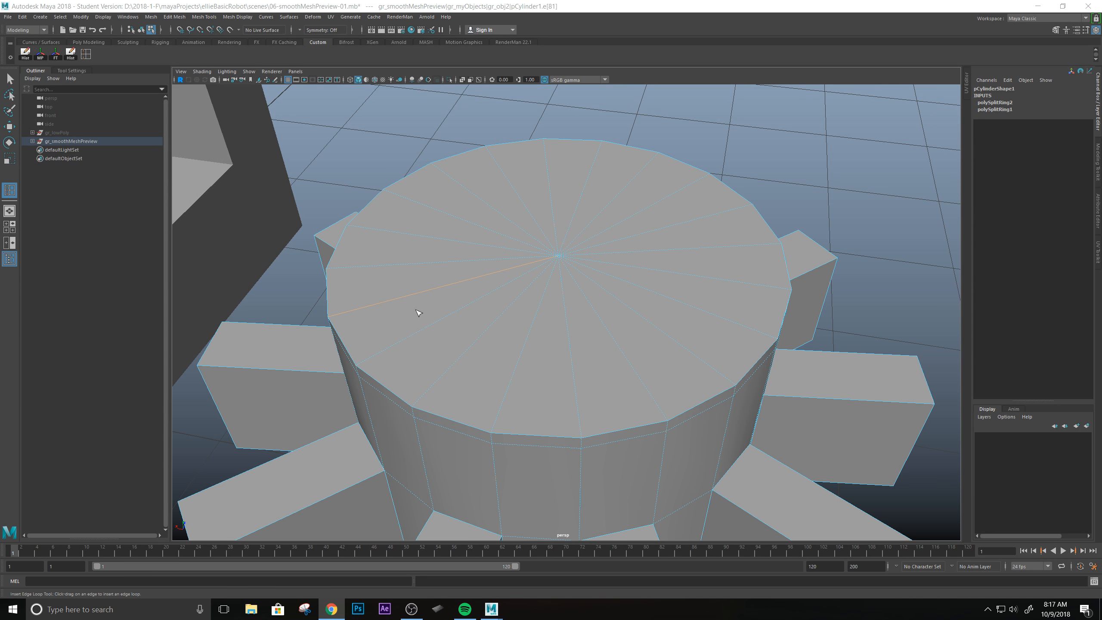
# Insert a vertical edge loop down the cylinder's side, starting from the horizontal loop below the top rim.
pyautogui.keyDown('alt'); pyautogui.moveTo(536, 357); pyautogui.dragTo(545, 325); pyautogui.keyUp('alt')
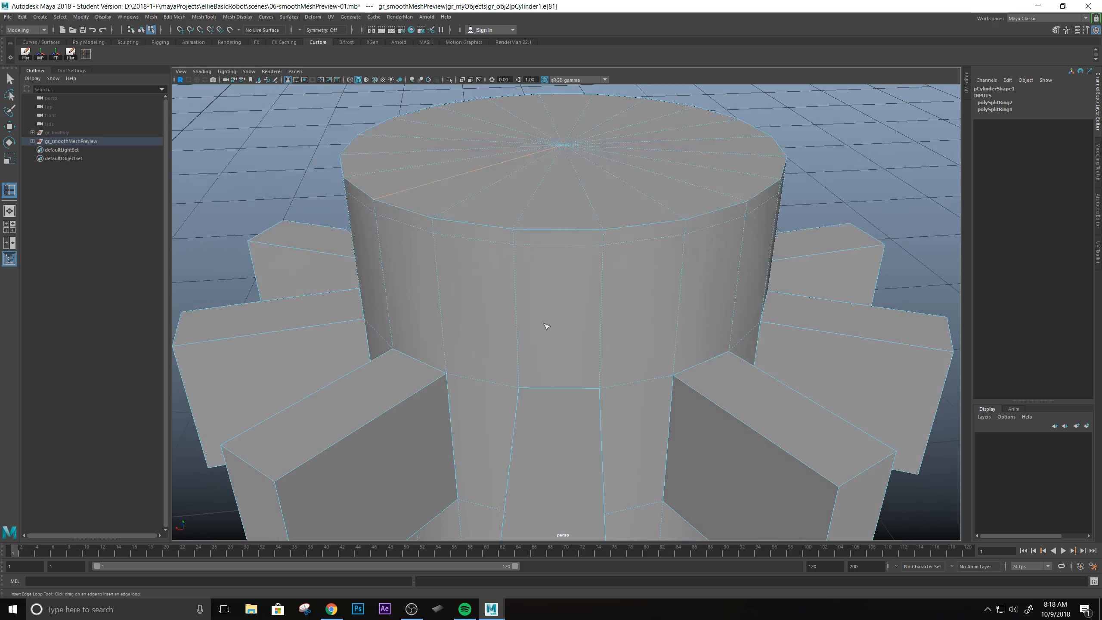
pyautogui.click(470, 242)
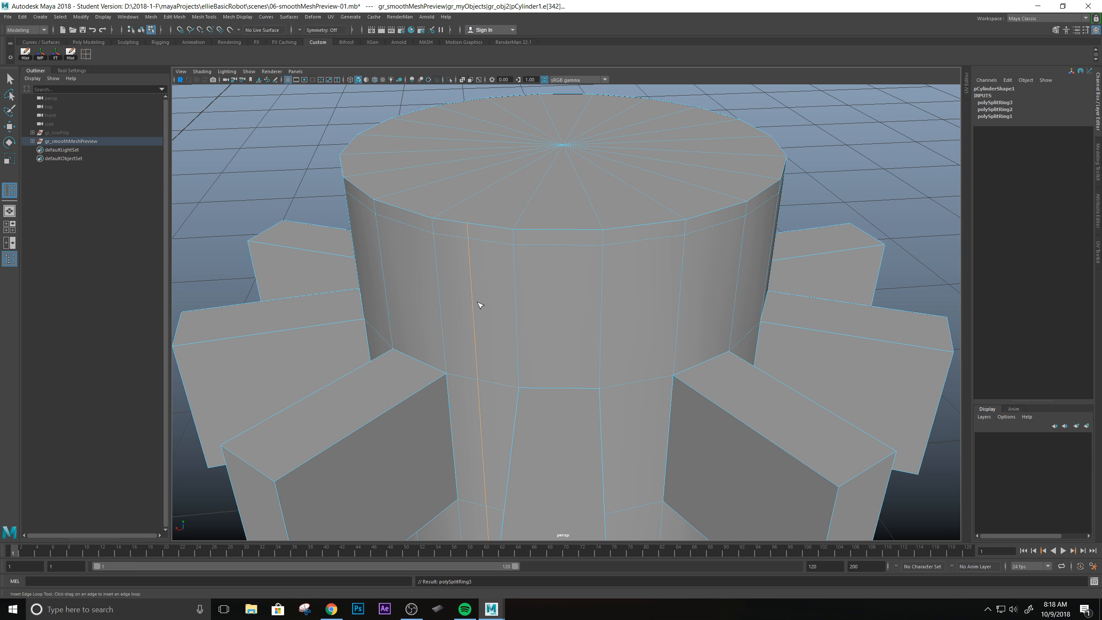
pyautogui.keyDown('alt'); pyautogui.moveTo(488, 279); pyautogui.dragTo(545, 308); pyautogui.keyUp('alt')
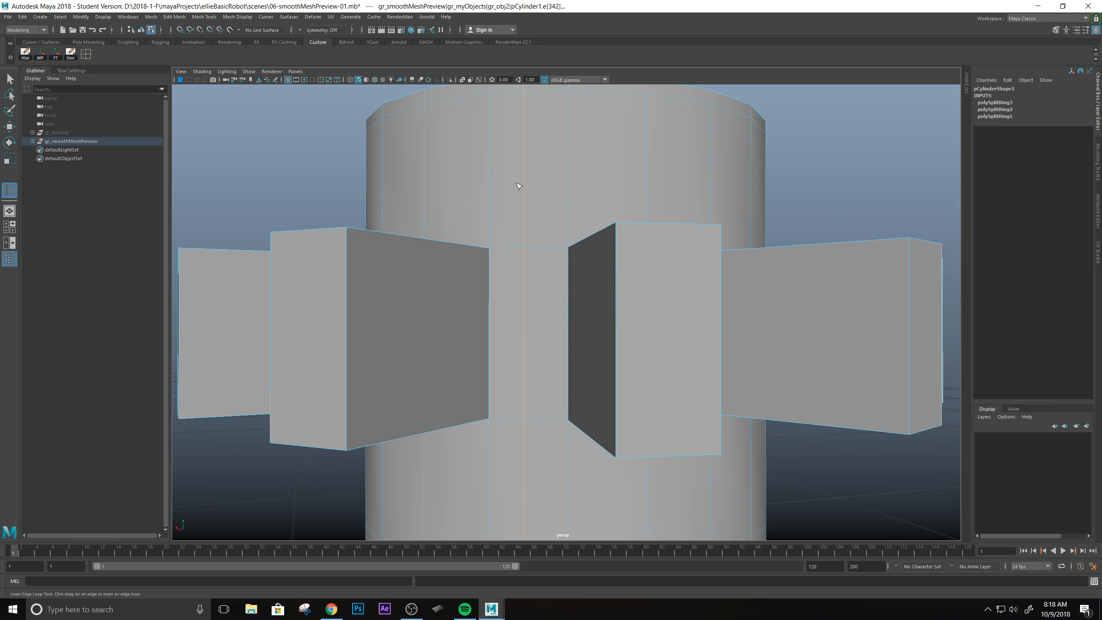
pyautogui.keyDown('alt'); pyautogui.moveTo(601, 189); pyautogui.dragTo(566, 173); pyautogui.keyUp('alt')
pyautogui.scroll(-2, 561, 283)
pyautogui.scroll(2, 553, 295)
pyautogui.keyDown('alt'); pyautogui.moveTo(509, 307); pyautogui.dragTo(563, 371); pyautogui.keyUp('alt')
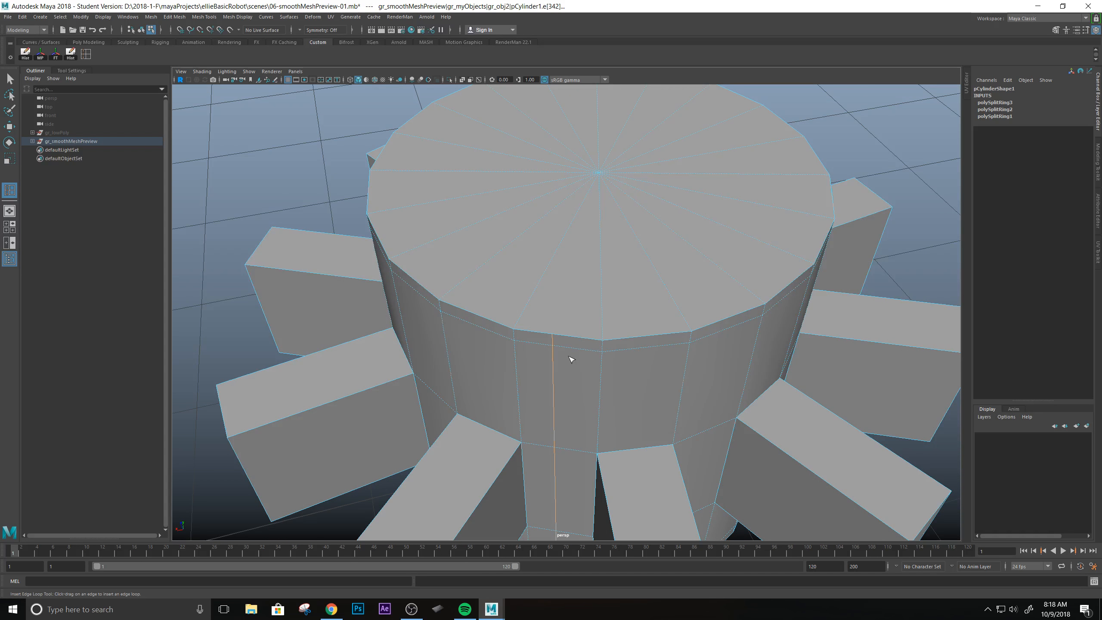
# Leave the Insert Edge Loop tool, show the cylinder's vertices and examine how the new vertical loop meets the top cap.
pyautogui.press('q')
pyautogui.moveTo(562, 338); pyautogui.dragTo(517, 337, button='right')
pyautogui.scroll(-2, 574, 333)
pyautogui.scroll(4, 575, 333)
pyautogui.keyDown('alt'); pyautogui.moveTo(595, 361); pyautogui.dragTo(575, 318); pyautogui.keyUp('alt')
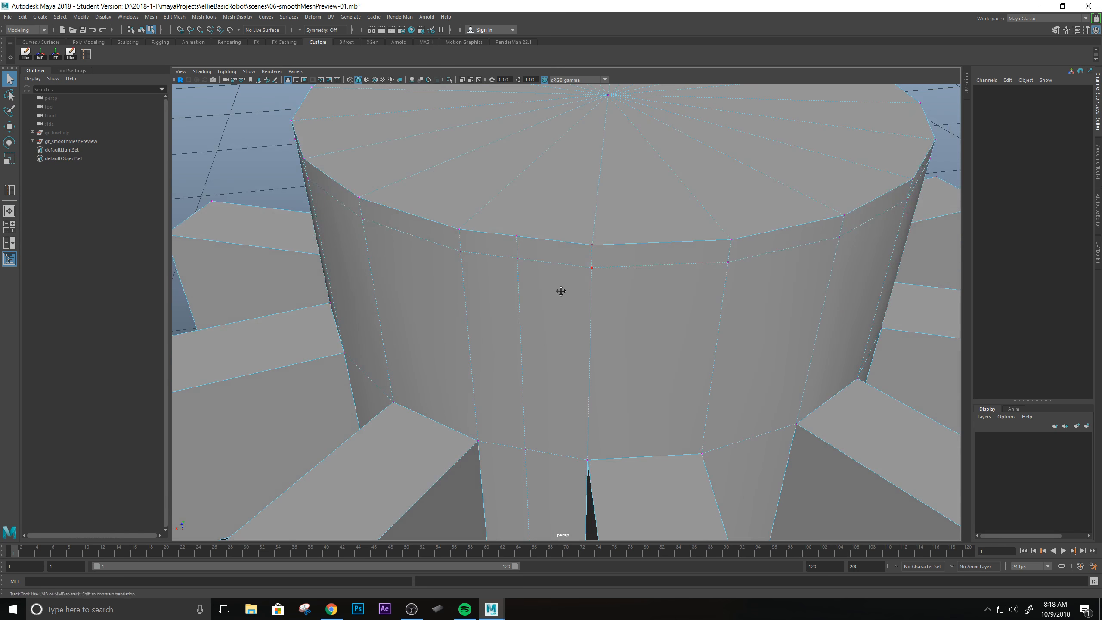
pyautogui.keyDown('alt'); pyautogui.moveTo(561, 290); pyautogui.dragTo(554, 365, button='middle'); pyautogui.keyUp('alt')
pyautogui.scroll(5, 509, 334)
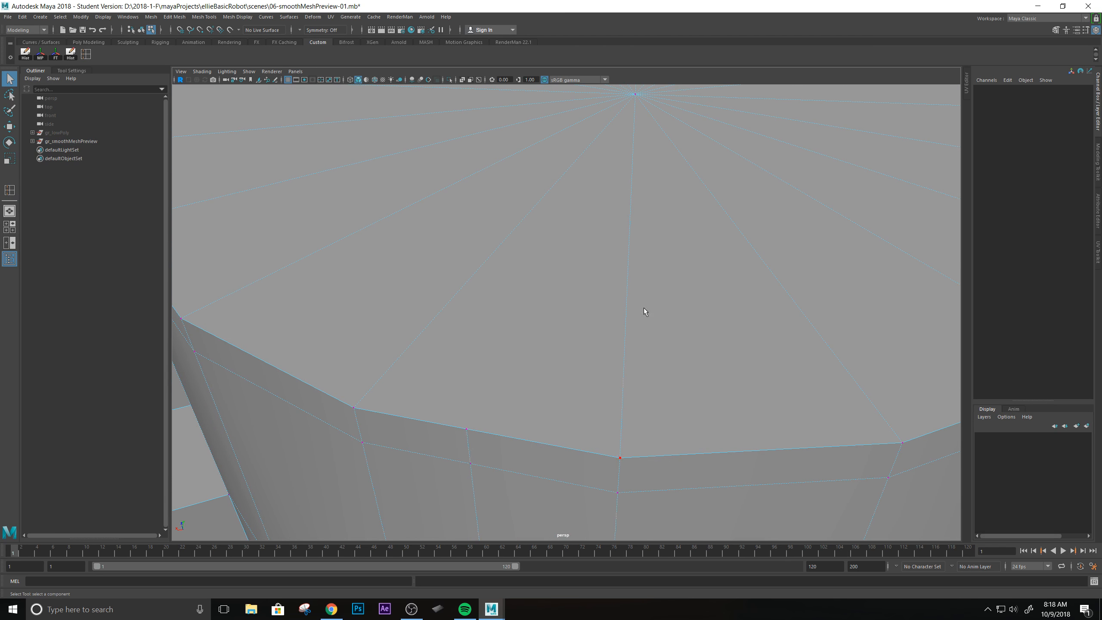
pyautogui.scroll(-5, 644, 320)
pyautogui.keyDown('alt'); pyautogui.moveTo(644, 320); pyautogui.dragTo(600, 253); pyautogui.keyUp('alt')
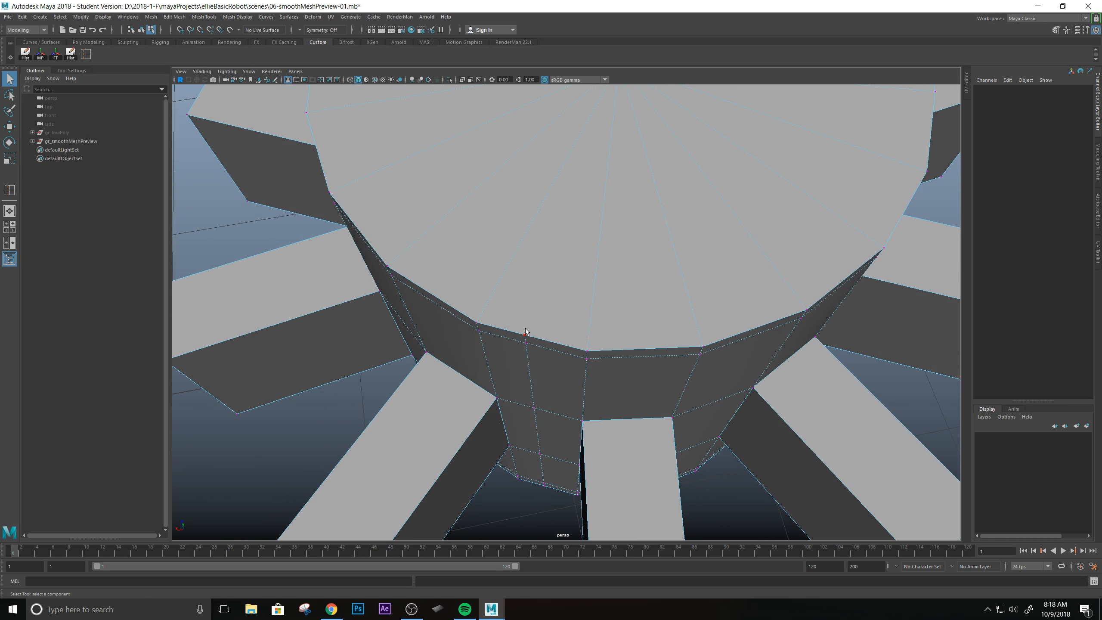
# Examine the top-cap rim vertices and the point where the vertical loop meets the cap.
pyautogui.keyDown('alt'); pyautogui.moveTo(589, 191); pyautogui.dragTo(600, 242, button='middle'); pyautogui.keyUp('alt')
pyautogui.scroll(-2, 629, 325)
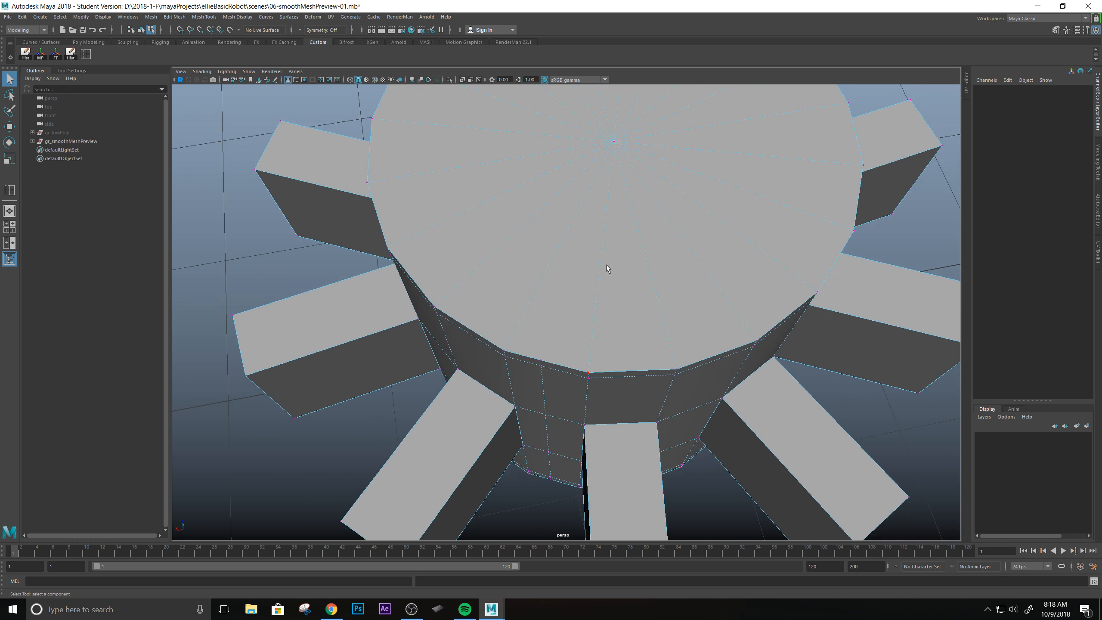
pyautogui.keyDown('alt'); pyautogui.moveTo(622, 281); pyautogui.dragTo(602, 344, button='middle'); pyautogui.keyUp('alt')
pyautogui.keyDown('alt'); pyautogui.moveTo(603, 345); pyautogui.dragTo(551, 367); pyautogui.keyUp('alt')
pyautogui.scroll(3, 557, 362)
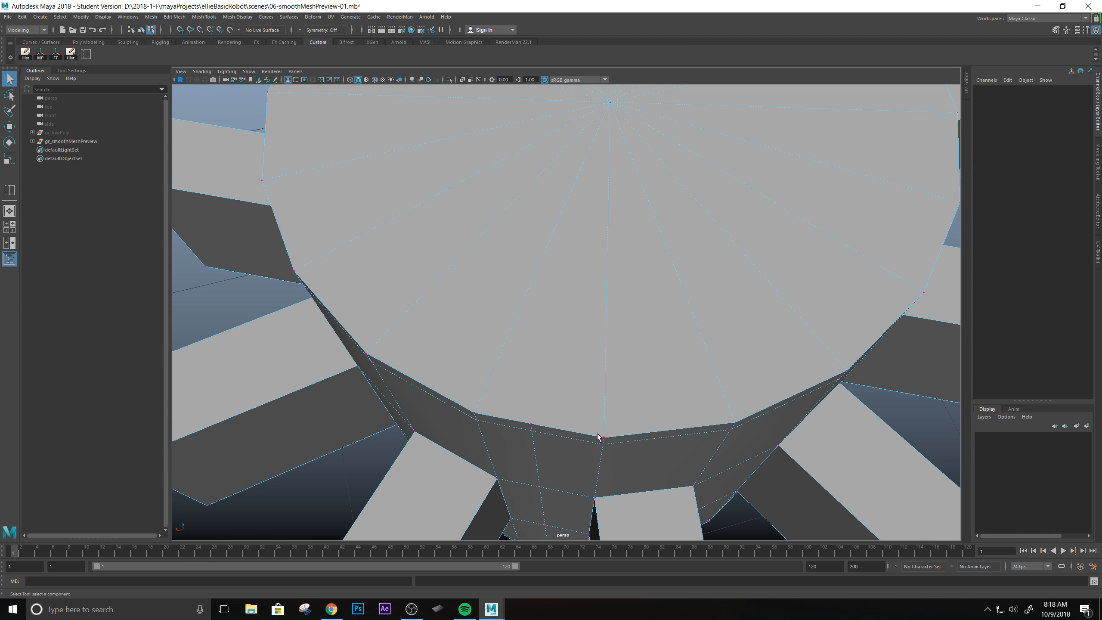
pyautogui.keyDown('alt'); pyautogui.moveTo(648, 380); pyautogui.dragTo(611, 266); pyautogui.keyUp('alt')
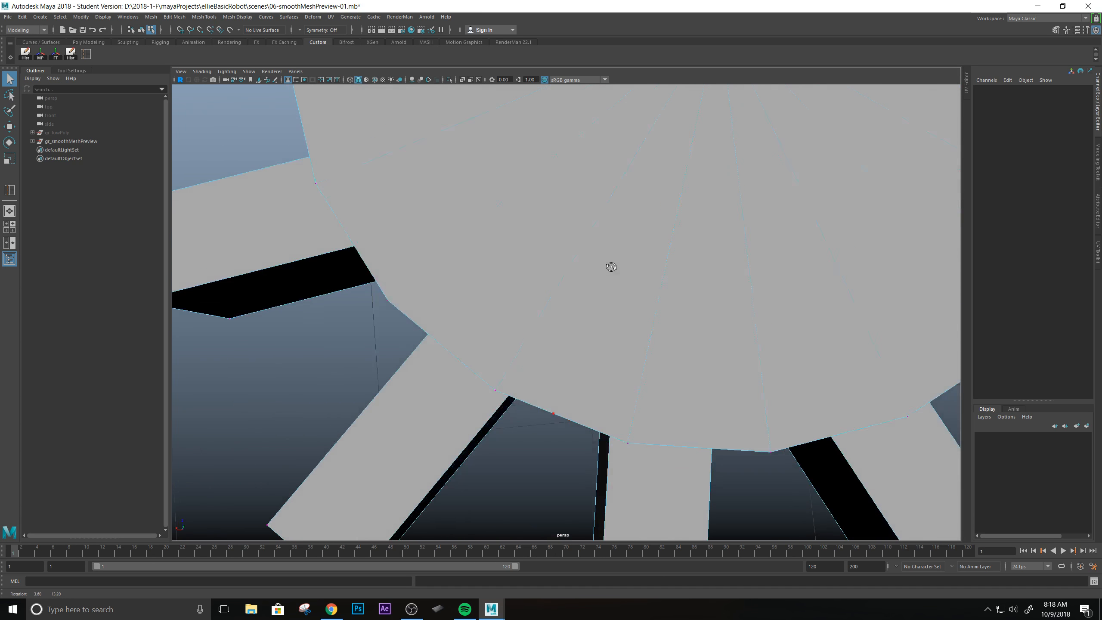
# Move the vertical loop's rim vertex outward and its two neighbouring rim vertices inward to expose the shape of the cap face.
pyautogui.click(582, 402)
pyautogui.scroll(-3, 585, 401)
pyautogui.scroll(2, 596, 333)
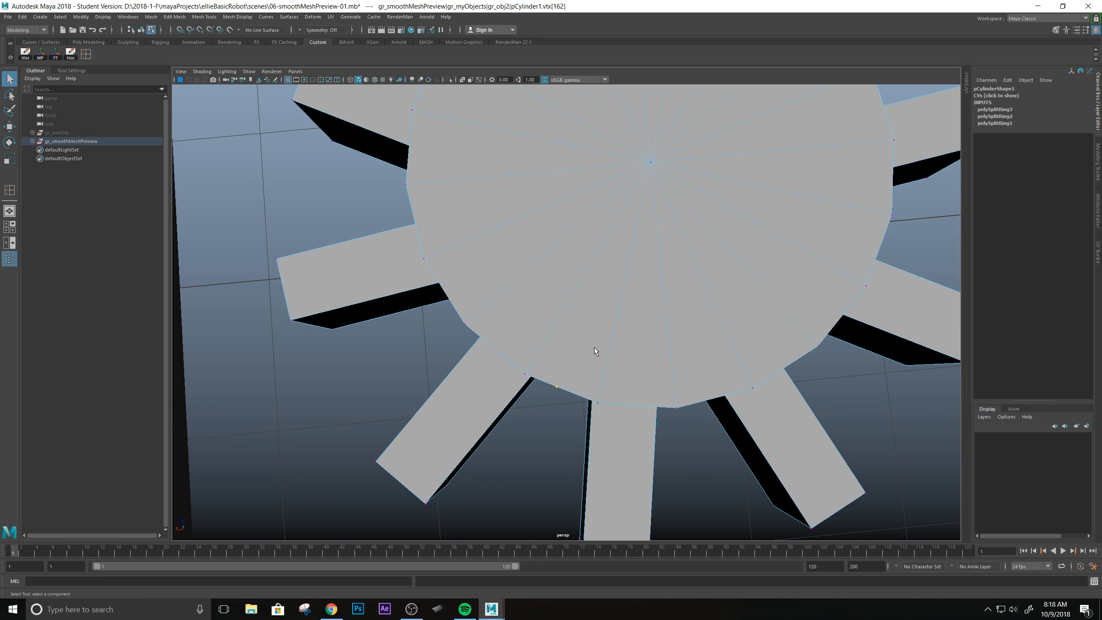
pyautogui.press('w')
pyautogui.moveTo(526, 362); pyautogui.dragTo(510, 419)
pyautogui.click(525, 372)
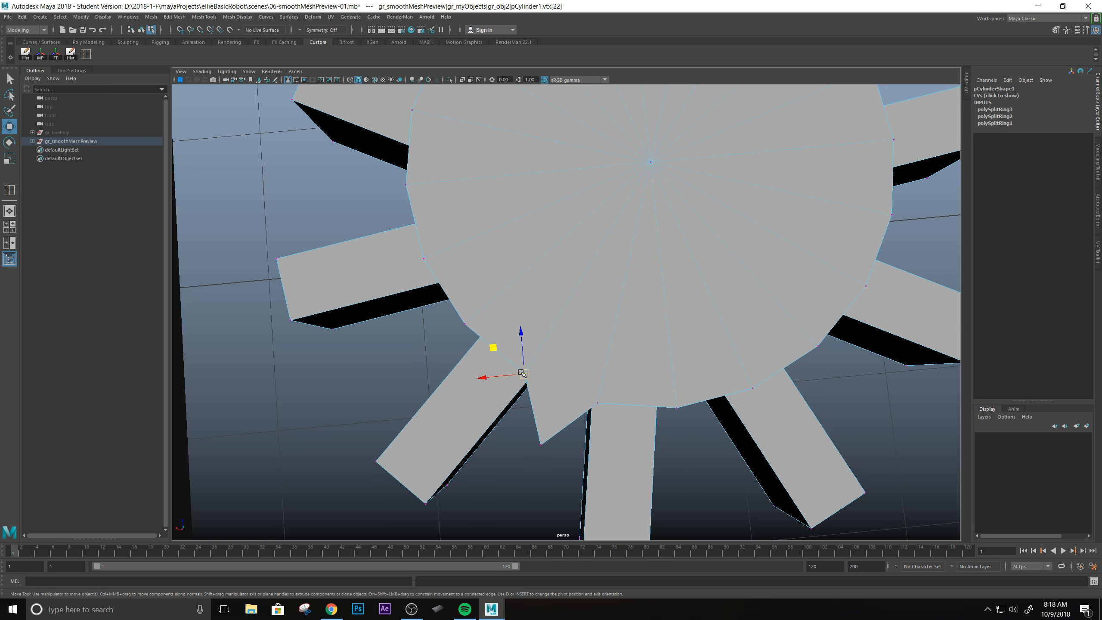
pyautogui.moveTo(526, 371); pyautogui.dragTo(552, 272)
pyautogui.click(597, 403)
pyautogui.moveTo(599, 407); pyautogui.dragTo(614, 314)
# Switch to face selection and select the deformed four-sided face on the top cap.
pyautogui.rightClick(612, 245)
pyautogui.moveTo(612, 246); pyautogui.dragTo(602, 275, button='right')
pyautogui.click(602, 275)
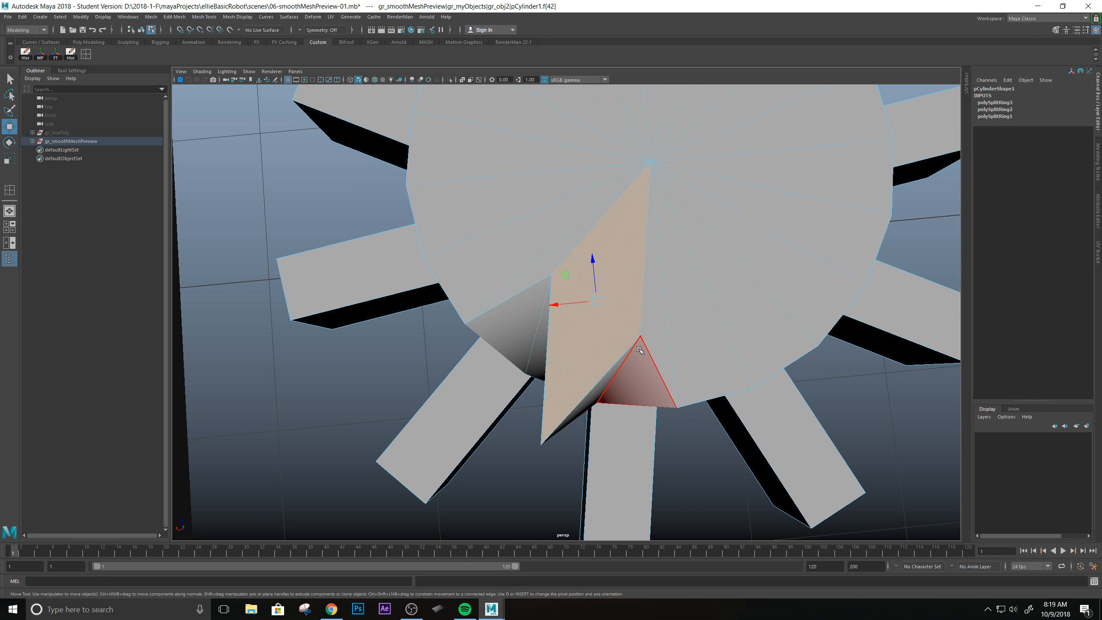
# Undo the face selection and the moves of the three rim vertices.
pyautogui.hotkey('ctrl', 'z')
pyautogui.hotkey('ctrl', 'z')
pyautogui.hotkey('ctrl', 'z')
pyautogui.hotkey('ctrl', 'z')
pyautogui.hotkey('ctrl', 'z')
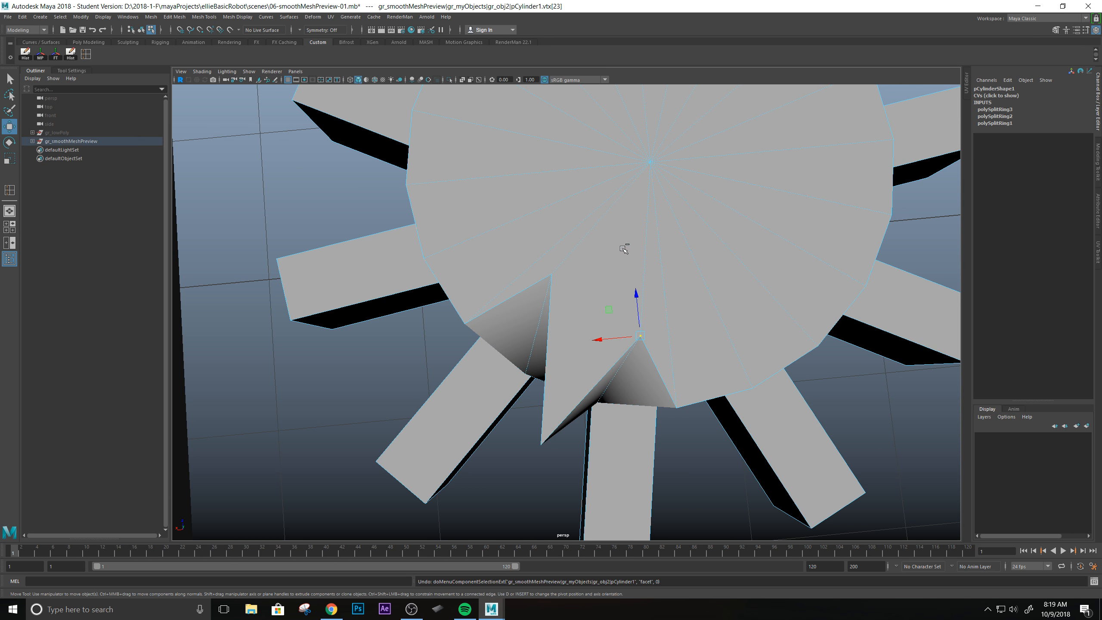
pyautogui.hotkey('ctrl', 'z')
pyautogui.hotkey('ctrl', 'z')
pyautogui.hotkey('ctrl', 'z')
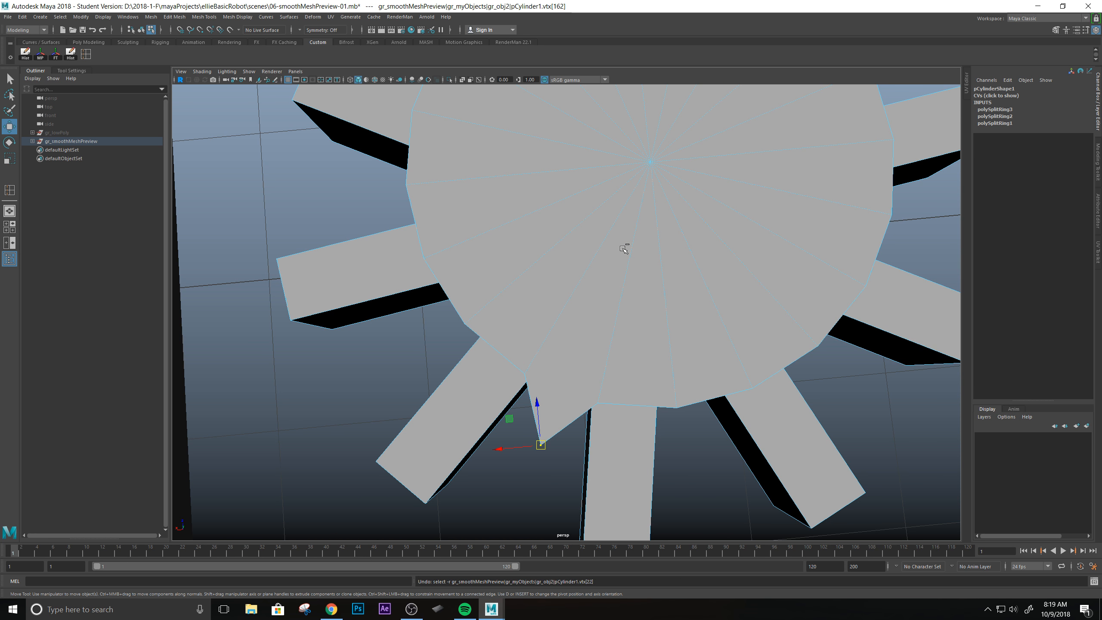
pyautogui.scroll(-3, 593, 318)
pyautogui.scroll(3, 593, 318)
# Insert a second vertical edge loop with the Insert Edge Loop tool, starting on the top rim beside the first vertical loop.
pyautogui.keyDown('alt'); pyautogui.moveTo(612, 308); pyautogui.dragTo(613, 273); pyautogui.keyUp('alt')
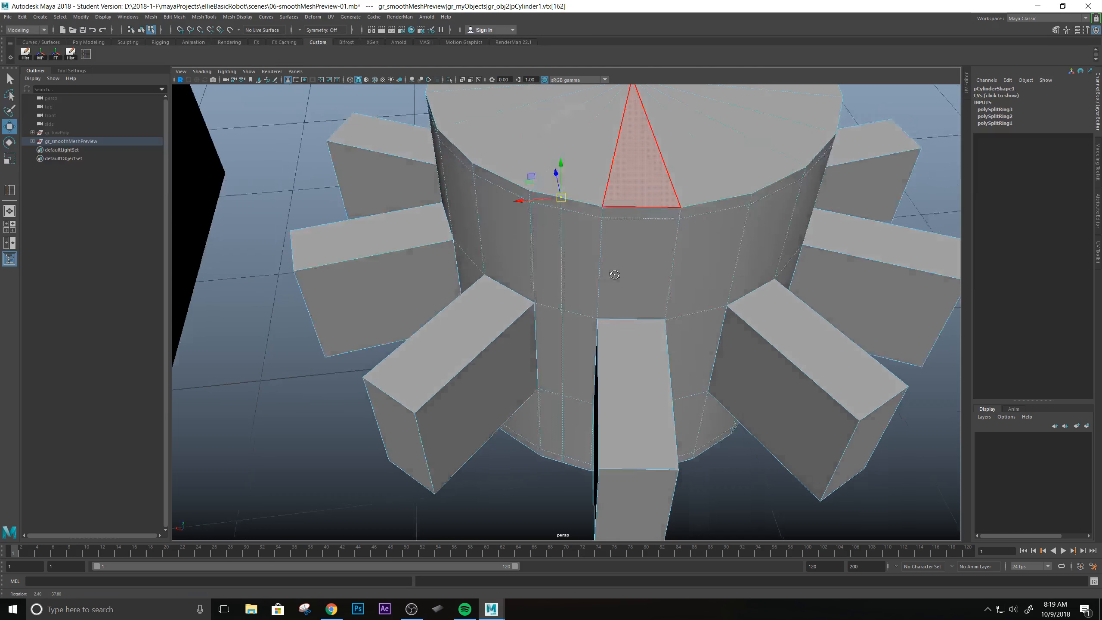
pyautogui.keyDown('alt'); pyautogui.moveTo(600, 156); pyautogui.dragTo(600, 192, button='middle'); pyautogui.keyUp('alt')
pyautogui.keyDown('alt'); pyautogui.moveTo(654, 302); pyautogui.dragTo(657, 325); pyautogui.keyUp('alt')
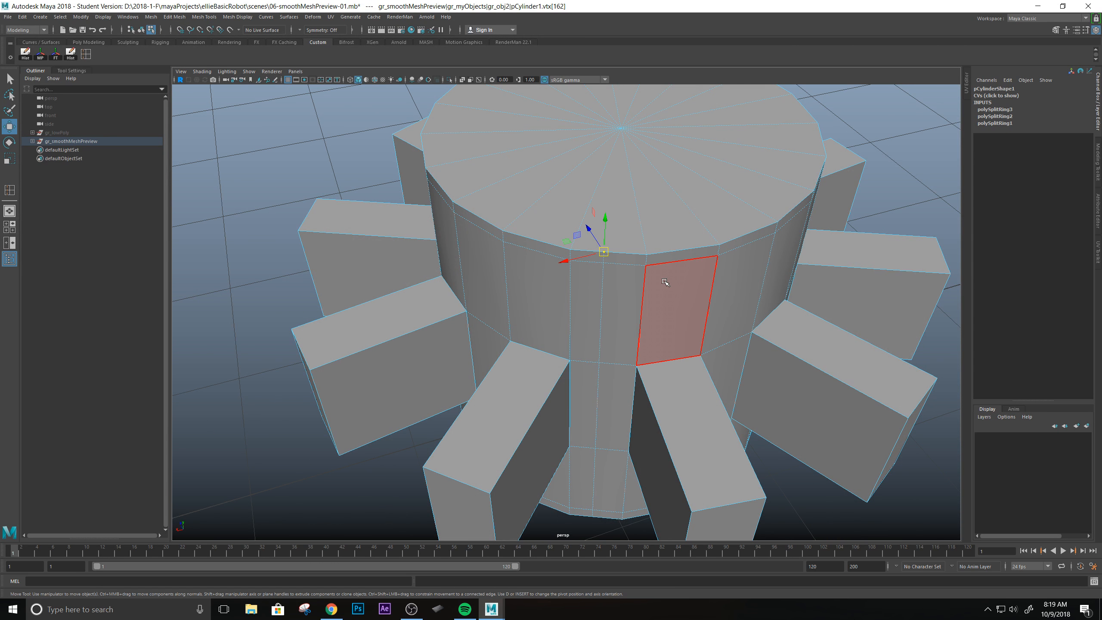
pyautogui.moveTo(617, 278); pyautogui.dragTo(650, 264, button='right')
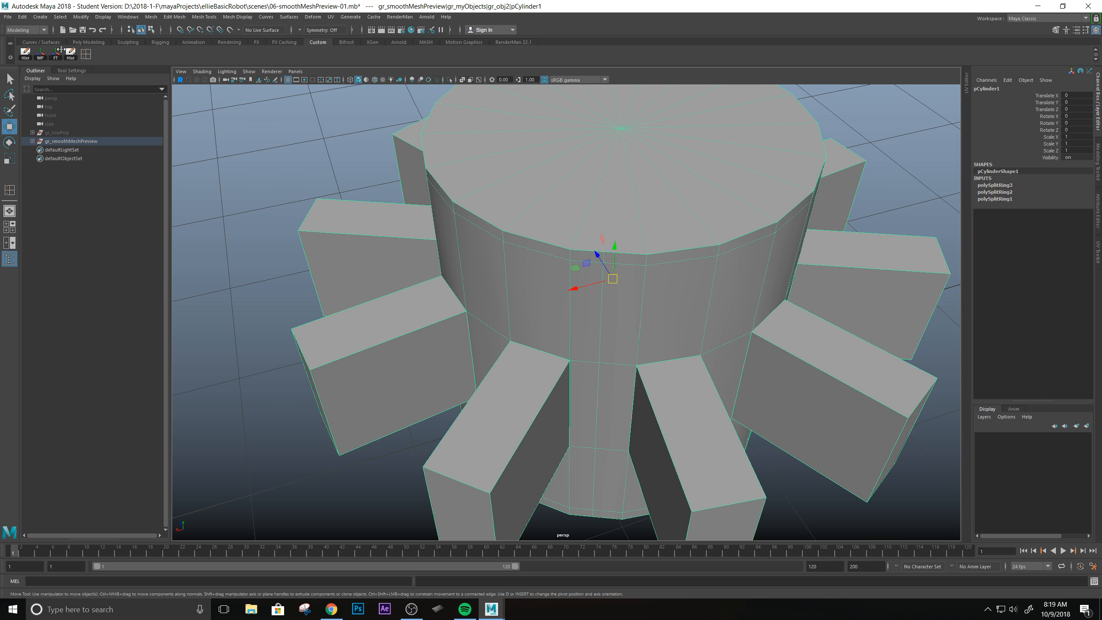
pyautogui.click(86, 54)
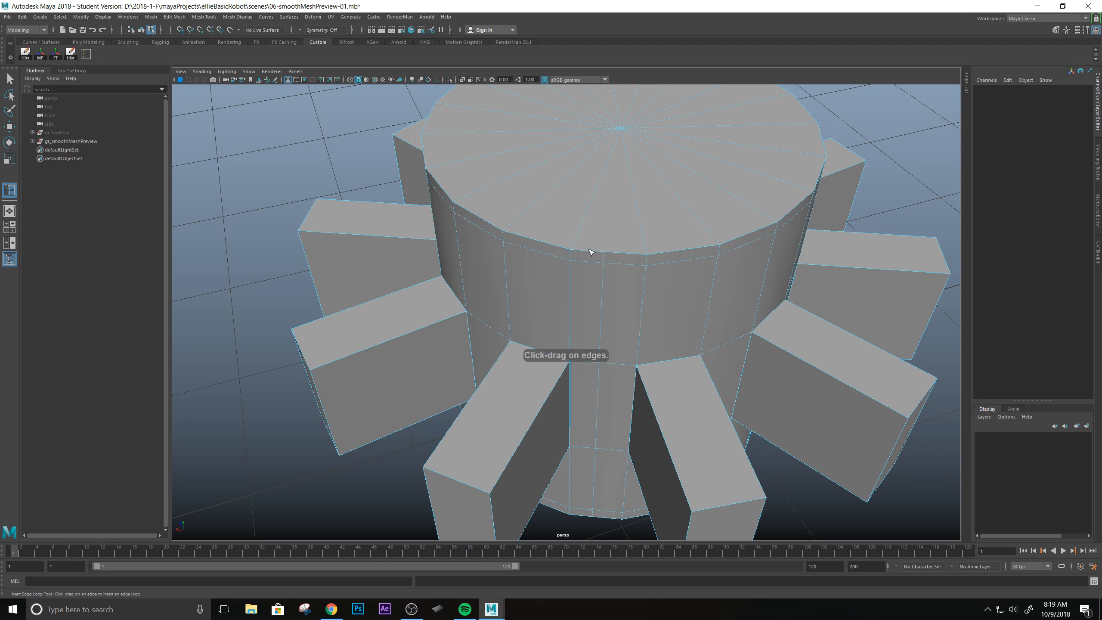
pyautogui.moveTo(590, 252); pyautogui.dragTo(590, 252)
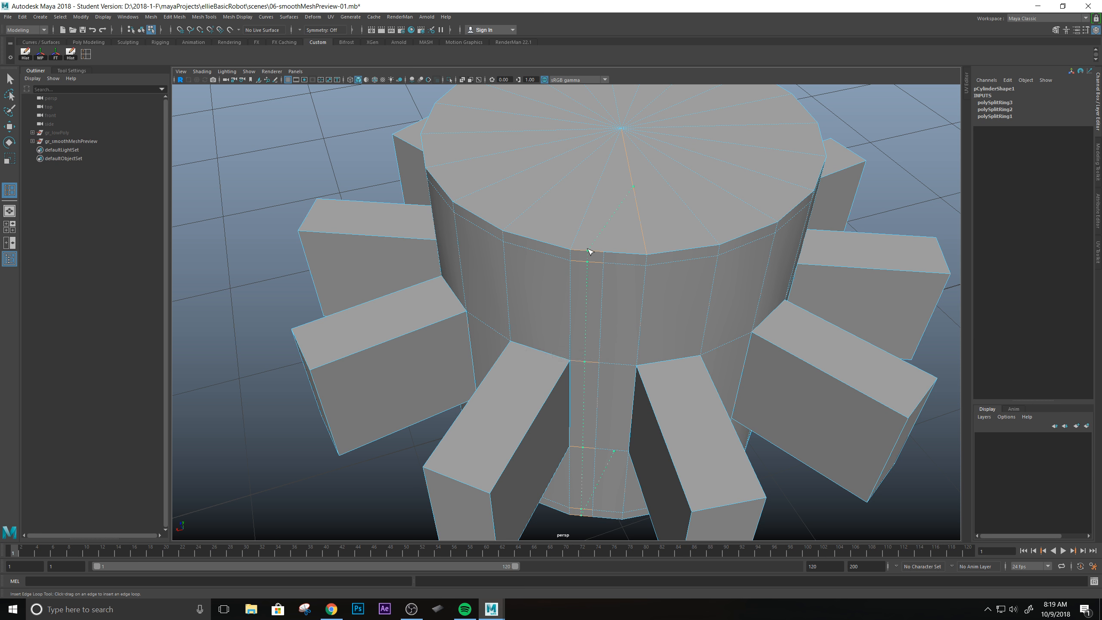
pyautogui.moveTo(589, 252); pyautogui.dragTo(590, 252)
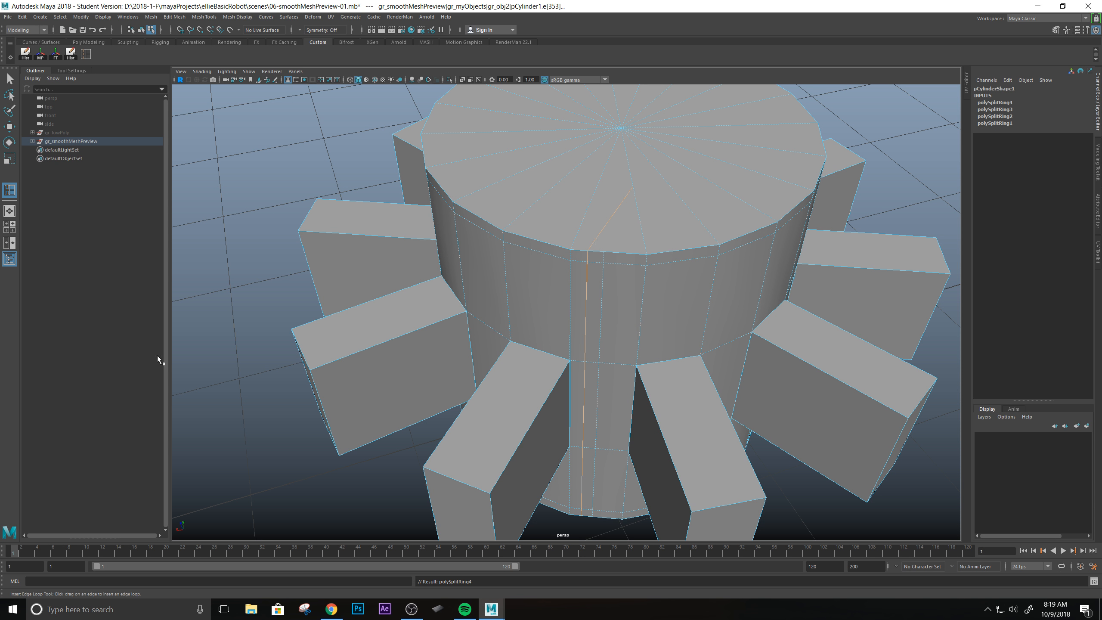
# Switch to Chrome to review the "Insert Edgeloop tool and Triangles" sketches, return to Maya and compare them with the new loop.
pyautogui.hotkey('alt', 'Tab')
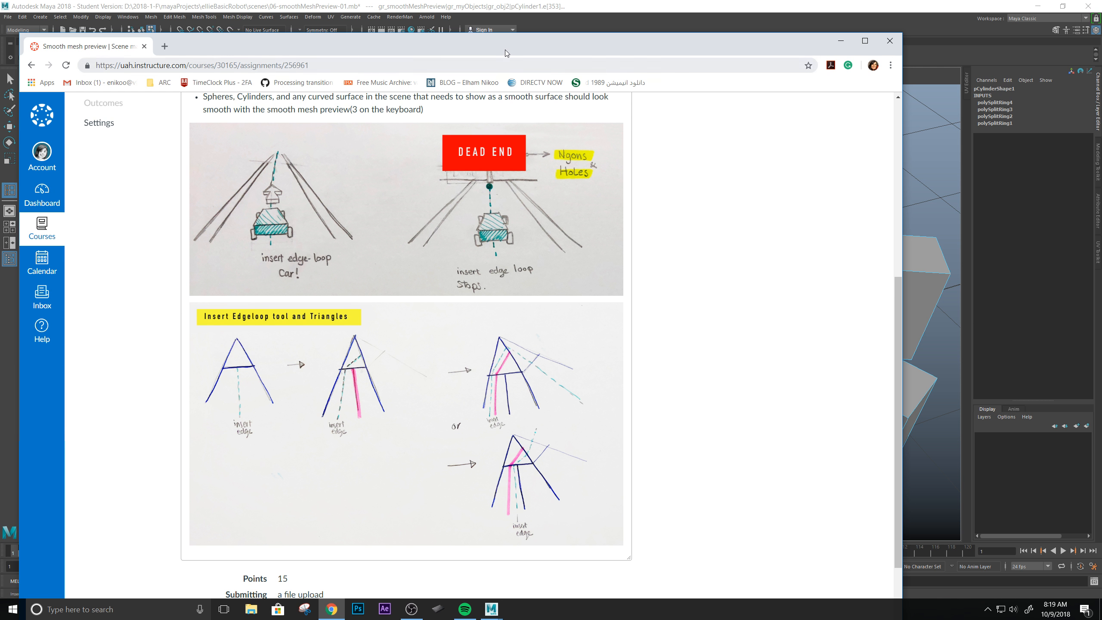
pyautogui.moveTo(505, 50); pyautogui.dragTo(0, 208)
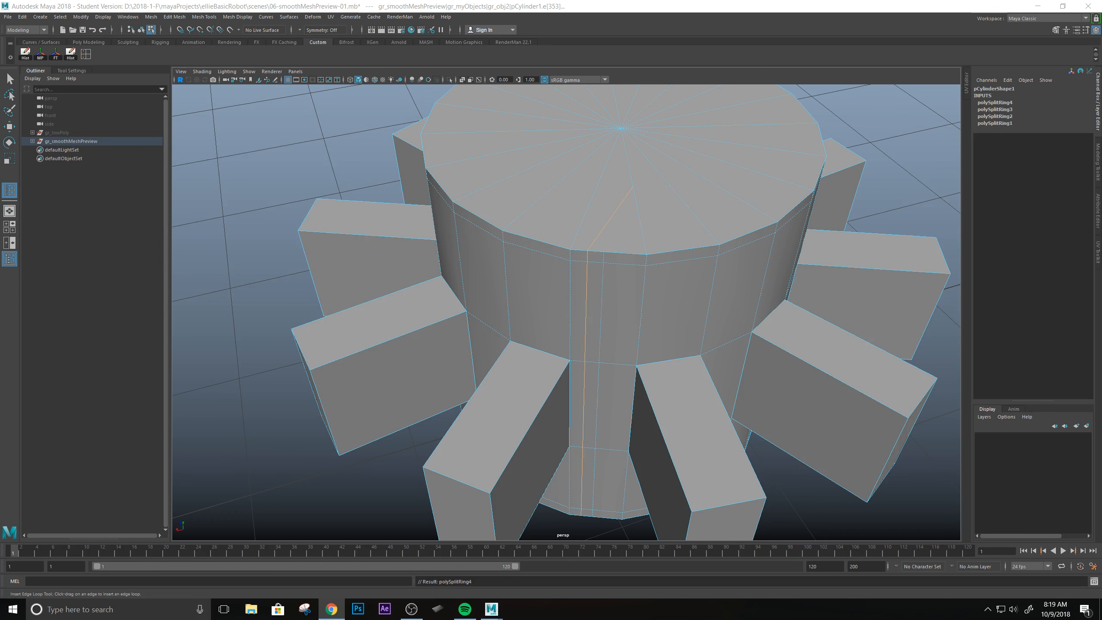
pyautogui.keyDown('alt'); pyautogui.moveTo(680, 350); pyautogui.dragTo(633, 302); pyautogui.keyUp('alt')
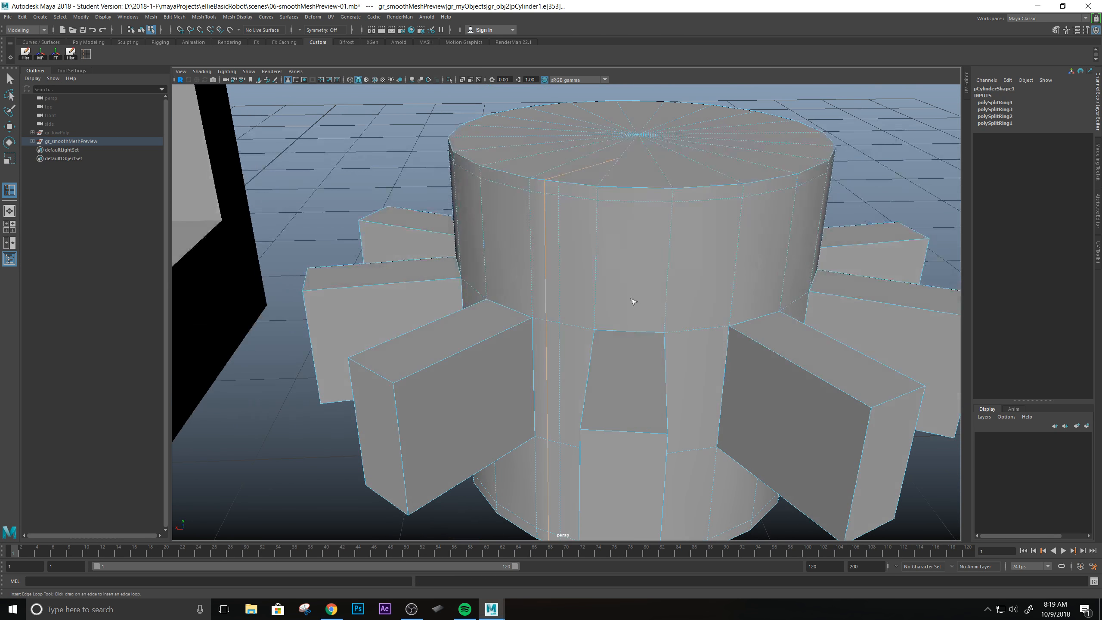
pyautogui.keyDown('alt'); pyautogui.moveTo(567, 287); pyautogui.dragTo(556, 258); pyautogui.keyUp('alt')
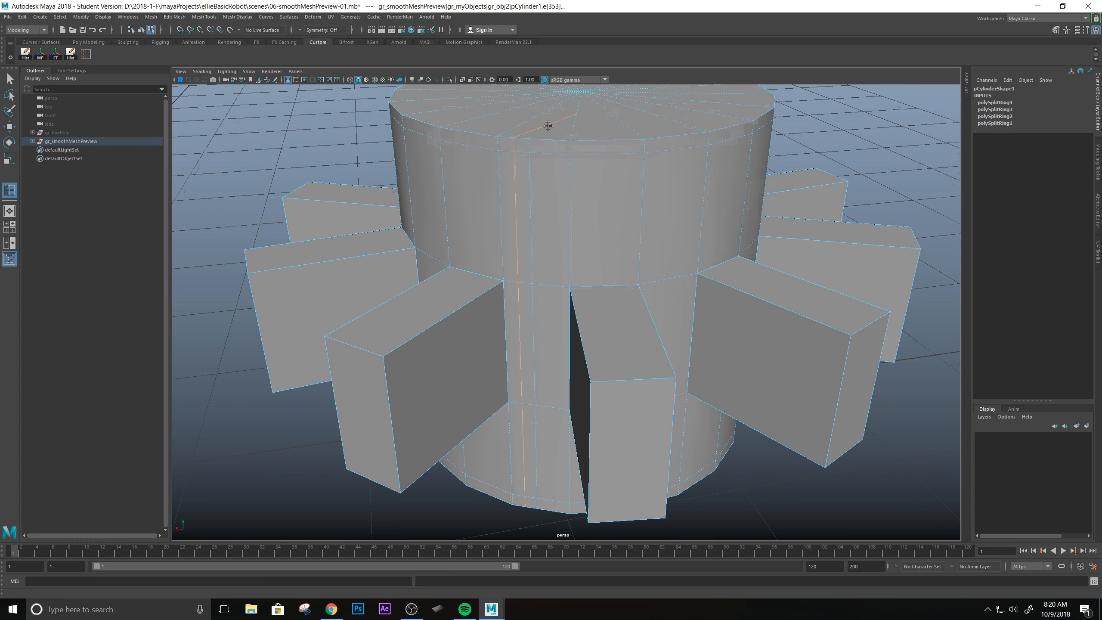
# Try inserting another vertical edge loop from the top rim at two positions beside the existing pair, undoing each attempt.
pyautogui.keyDown('alt'); pyautogui.moveTo(551, 123); pyautogui.dragTo(529, 228); pyautogui.keyUp('alt')
pyautogui.click(516, 191)
pyautogui.keyDown('alt'); pyautogui.moveTo(517, 191); pyautogui.dragTo(537, 320); pyautogui.keyUp('alt')
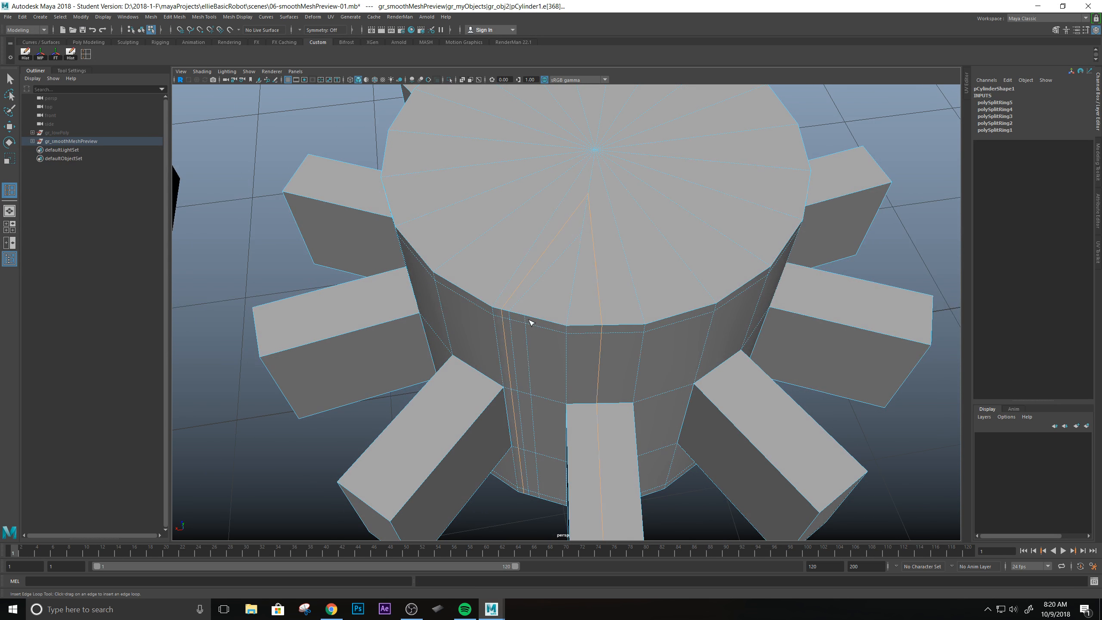
pyautogui.hotkey('ctrl', 'z')
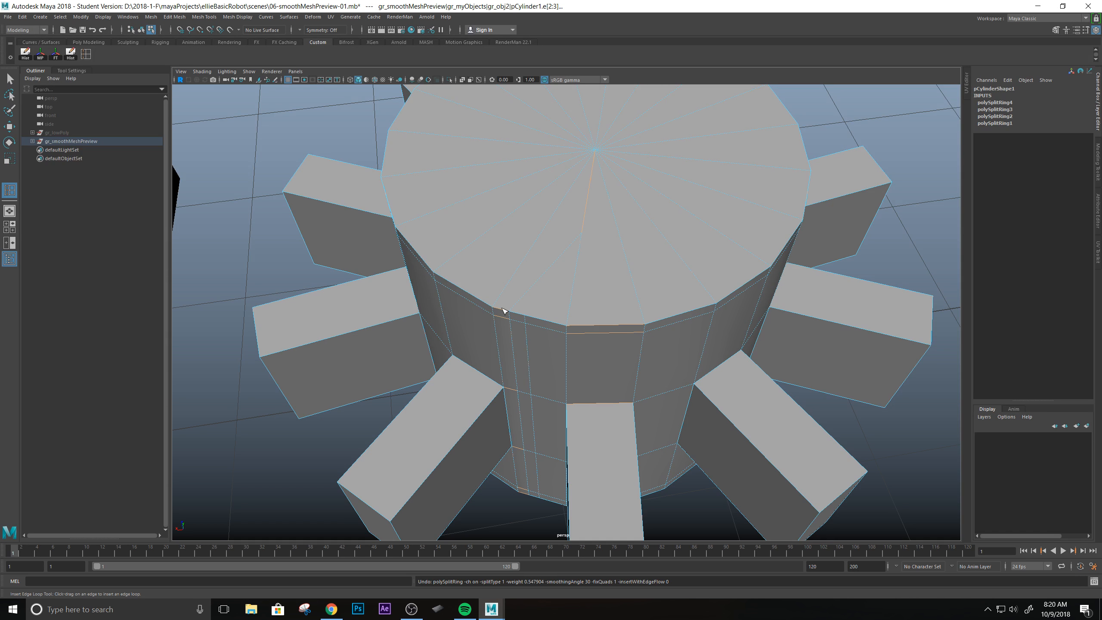
pyautogui.moveTo(503, 311); pyautogui.dragTo(498, 308)
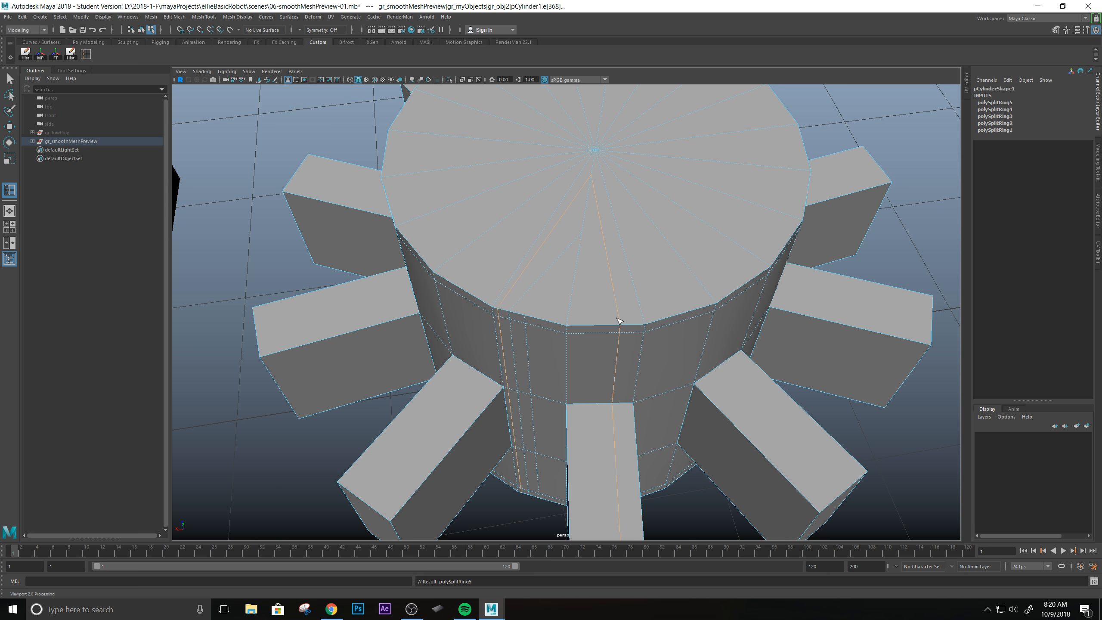
pyautogui.keyDown('alt'); pyautogui.moveTo(663, 447); pyautogui.dragTo(620, 368); pyautogui.keyUp('alt')
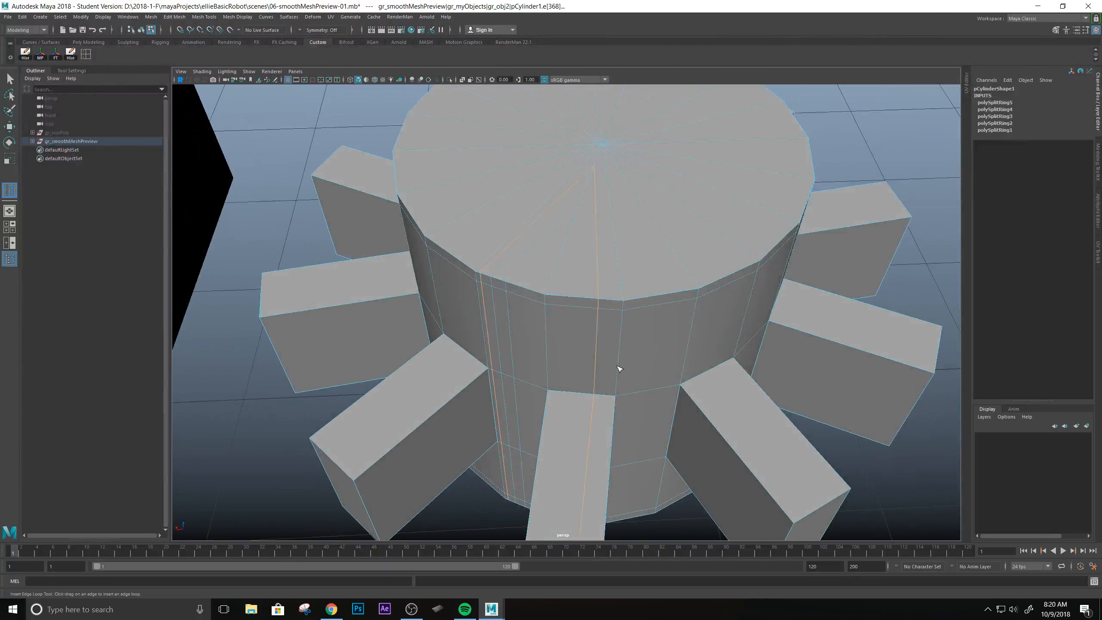
pyautogui.hotkey('ctrl', 'z')
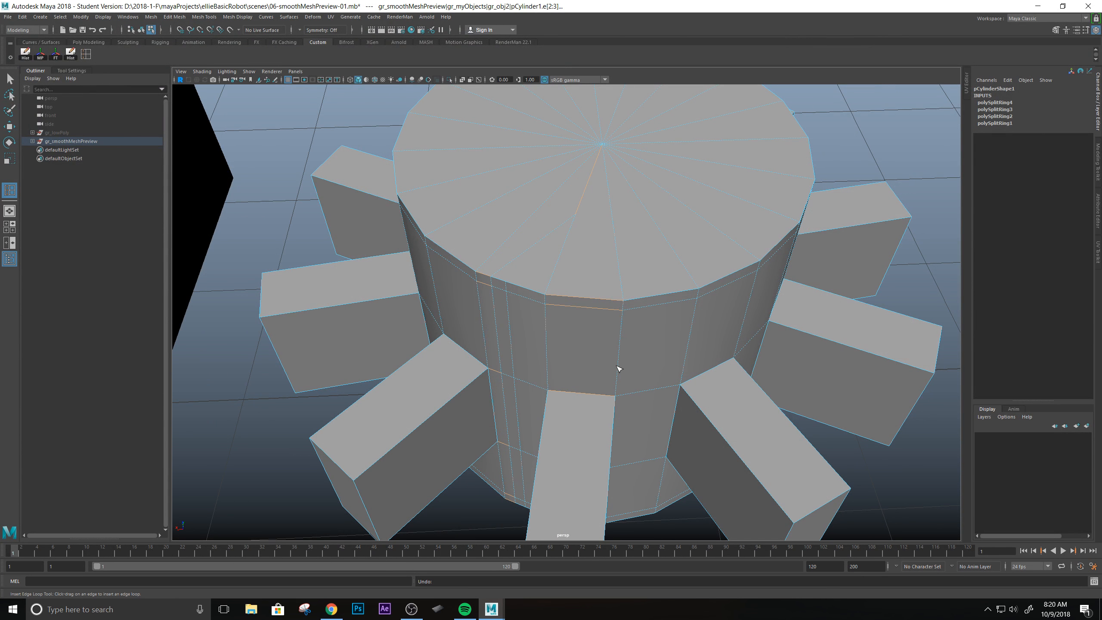
# Leave the Insert Edge Loop tool, return to object mode and display the cylinder in smooth mesh preview.
pyautogui.press('q')
pyautogui.moveTo(487, 291); pyautogui.dragTo(534, 273, button='right')
pyautogui.scroll(-5, 597, 355)
pyautogui.press('3')
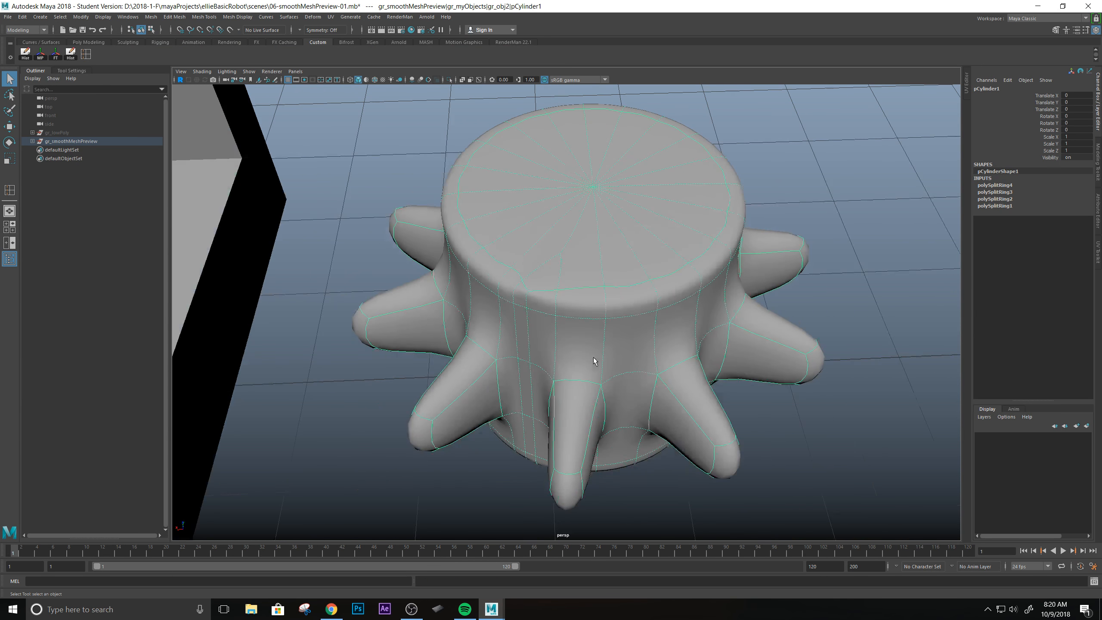
# Examine the smoothed cylinder's top rim and side shading, both without and with its wireframe highlighted.
pyautogui.keyDown('alt'); pyautogui.moveTo(593, 357); pyautogui.dragTo(588, 308); pyautogui.keyUp('alt')
pyautogui.click(857, 250)
pyautogui.keyDown('alt'); pyautogui.moveTo(695, 309); pyautogui.dragTo(516, 315); pyautogui.keyUp('alt')
pyautogui.scroll(-4, 561, 440)
pyautogui.scroll(5, 561, 439)
pyautogui.keyDown('alt'); pyautogui.moveTo(616, 324); pyautogui.dragTo(588, 333); pyautogui.keyUp('alt')
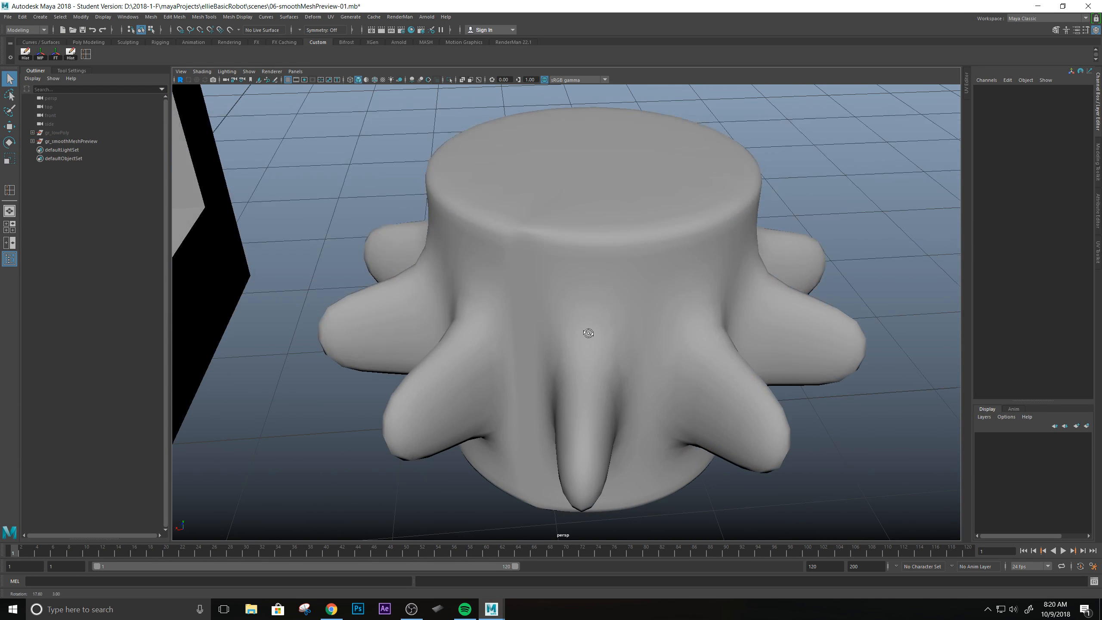
pyautogui.click(554, 303)
pyautogui.keyDown('alt'); pyautogui.moveTo(608, 296); pyautogui.dragTo(595, 312); pyautogui.keyUp('alt')
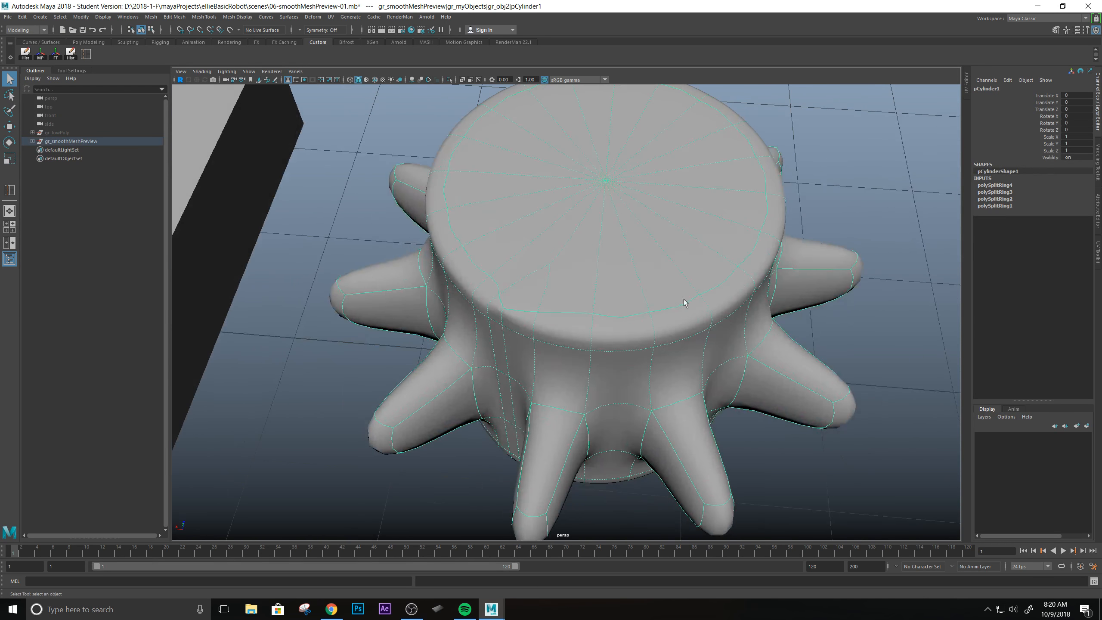
# Inspect the smoothed cylinder from several sides, comparing the evenly divided areas with the area around the extra vertical loops.
pyautogui.keyDown('alt'); pyautogui.moveTo(686, 377); pyautogui.dragTo(662, 362); pyautogui.keyUp('alt')
pyautogui.keyDown('alt'); pyautogui.moveTo(606, 449); pyautogui.dragTo(394, 209); pyautogui.keyUp('alt')
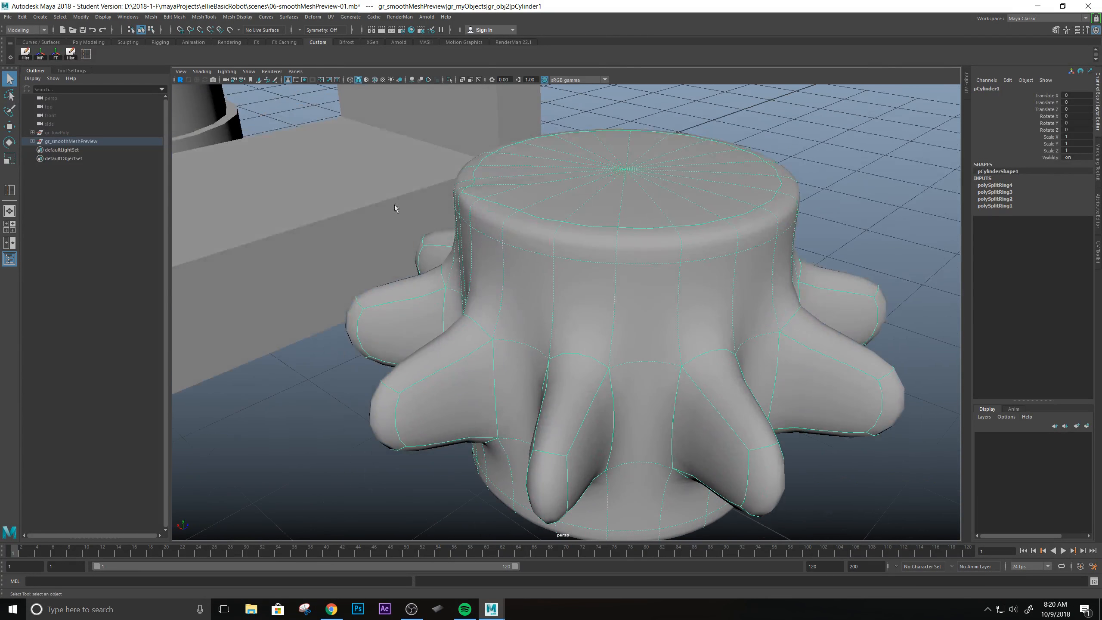
pyautogui.keyDown('alt'); pyautogui.moveTo(541, 329); pyautogui.dragTo(535, 288); pyautogui.keyUp('alt')
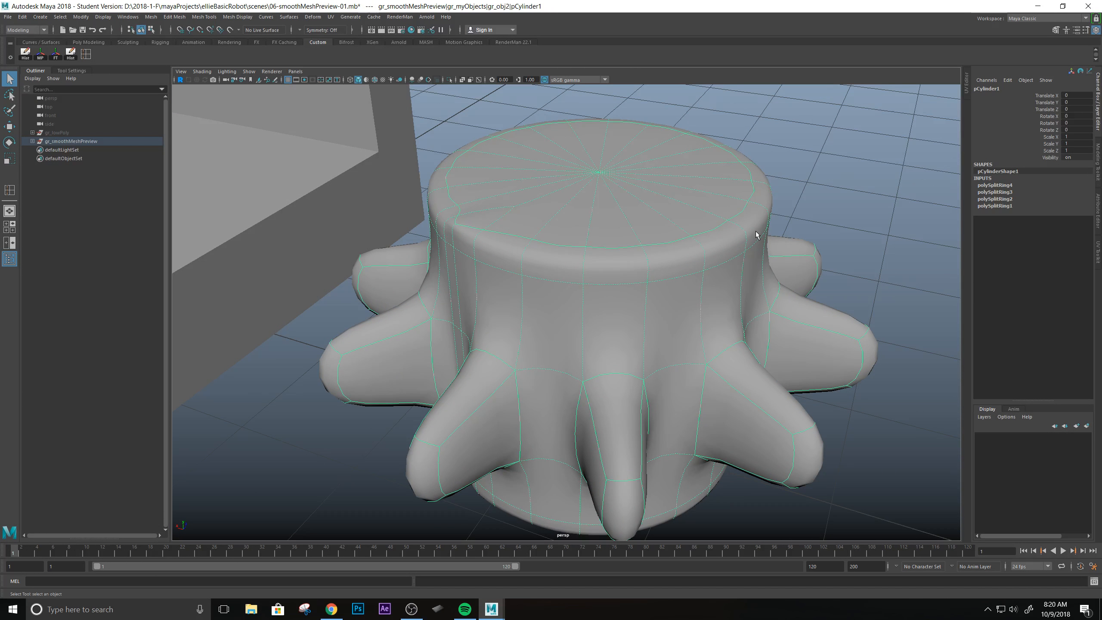
pyautogui.keyDown('alt'); pyautogui.moveTo(706, 239); pyautogui.dragTo(601, 209); pyautogui.keyUp('alt')
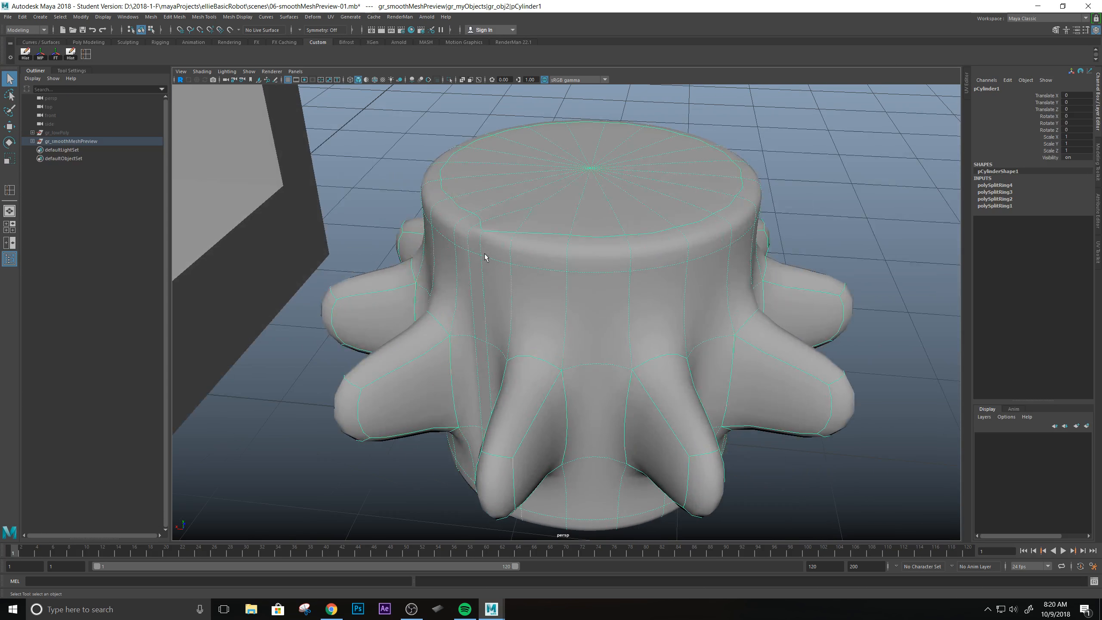
pyautogui.keyDown('alt'); pyautogui.moveTo(444, 390); pyautogui.dragTo(566, 281); pyautogui.keyUp('alt')
pyautogui.keyDown('alt'); pyautogui.moveTo(462, 301); pyautogui.dragTo(526, 270); pyautogui.keyUp('alt')
pyautogui.scroll(3, 526, 270)
pyautogui.keyDown('alt'); pyautogui.moveTo(564, 321); pyautogui.dragTo(594, 283); pyautogui.keyUp('alt')
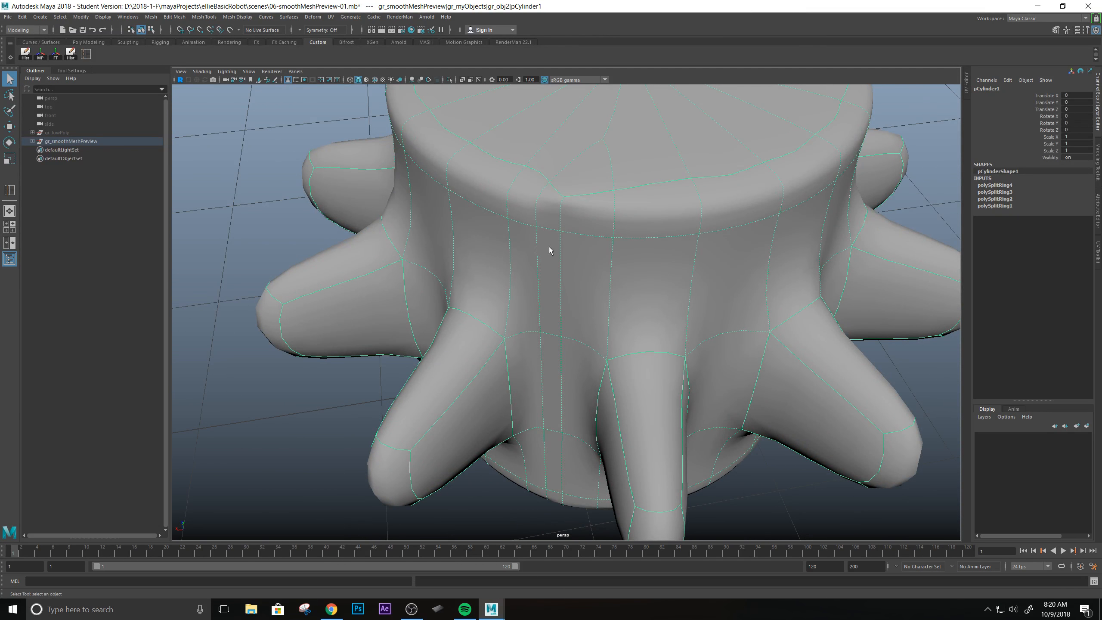
pyautogui.keyDown('alt'); pyautogui.moveTo(562, 225); pyautogui.dragTo(549, 260); pyautogui.keyUp('alt')
pyautogui.keyDown('alt'); pyautogui.moveTo(574, 266); pyautogui.dragTo(586, 284); pyautogui.keyUp('alt')
# Turn off the smooth mesh preview and undo both vertical edge loops on the cylinder's side.
pyautogui.press('1')
pyautogui.hotkey('ctrl', 'z')
pyautogui.hotkey('ctrl', 'z')
pyautogui.hotkey('ctrl', 'z')
pyautogui.hotkey('ctrl', 'z')
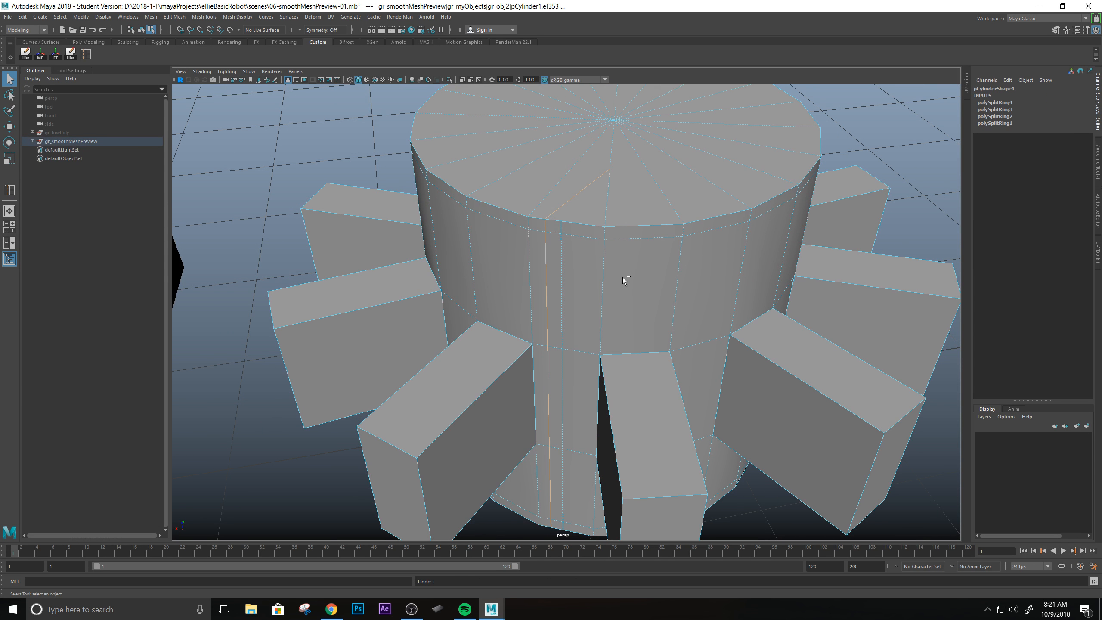
pyautogui.hotkey('ctrl', 'z')
pyautogui.hotkey('ctrl', 'z')
pyautogui.hotkey('ctrl', 'z')
pyautogui.hotkey('ctrl', 'z')
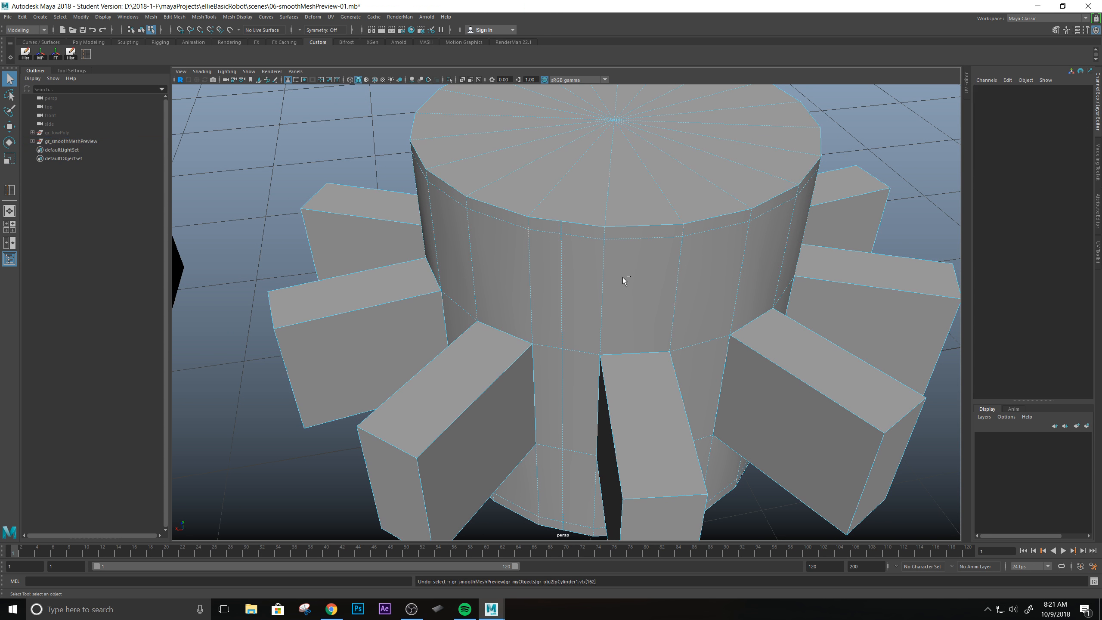
pyautogui.scroll(2, 618, 278)
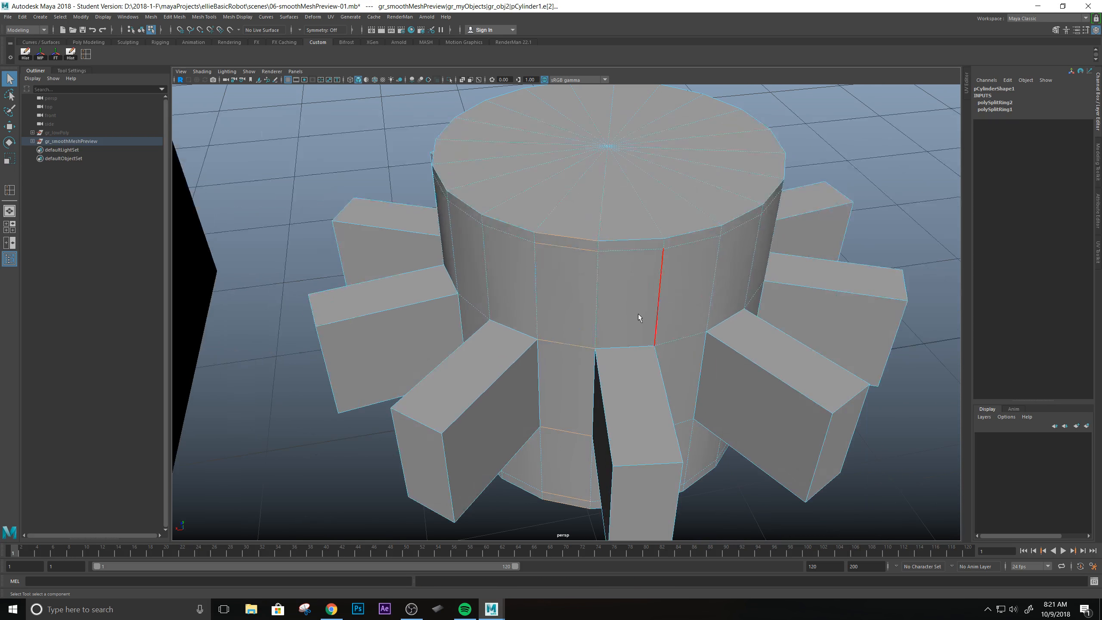
# Inspect the edges around the tooth bases and return to object mode with the toothed cylinder selected.
pyautogui.keyDown('alt'); pyautogui.moveTo(640, 315); pyautogui.dragTo(602, 283); pyautogui.keyUp('alt')
pyautogui.scroll(1, 613, 248)
pyautogui.keyDown('alt'); pyautogui.moveTo(614, 248); pyautogui.dragTo(574, 287, button='middle'); pyautogui.keyUp('alt')
pyautogui.keyDown('alt'); pyautogui.moveTo(574, 287); pyautogui.dragTo(567, 389); pyautogui.keyUp('alt')
pyautogui.keyDown('alt'); pyautogui.moveTo(533, 355); pyautogui.dragTo(607, 327); pyautogui.keyUp('alt')
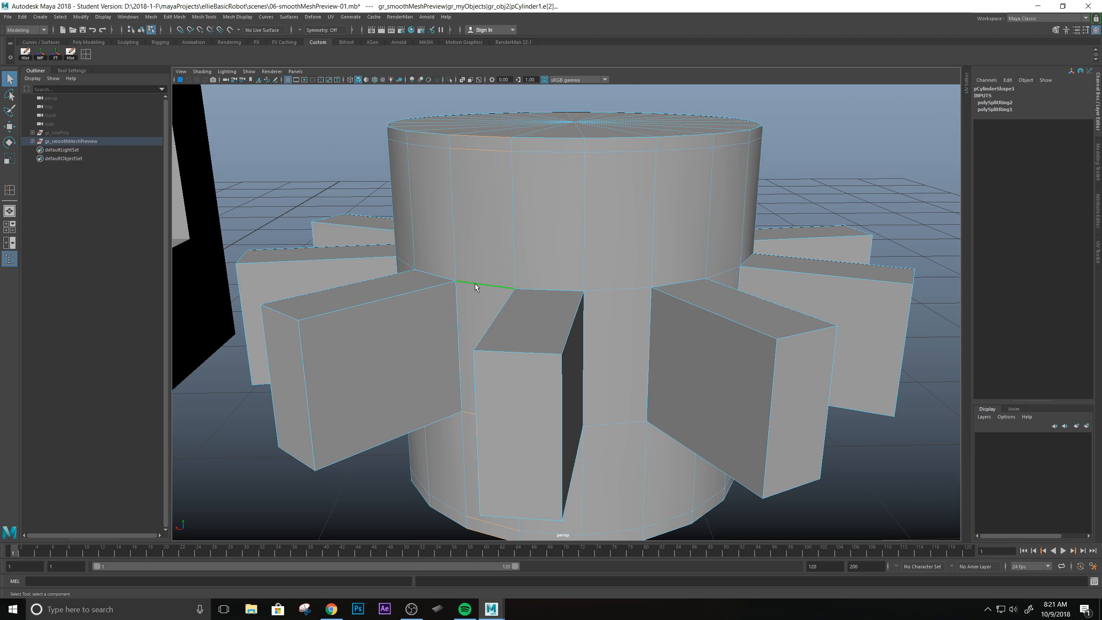
pyautogui.moveTo(500, 309); pyautogui.dragTo(545, 283, button='right')
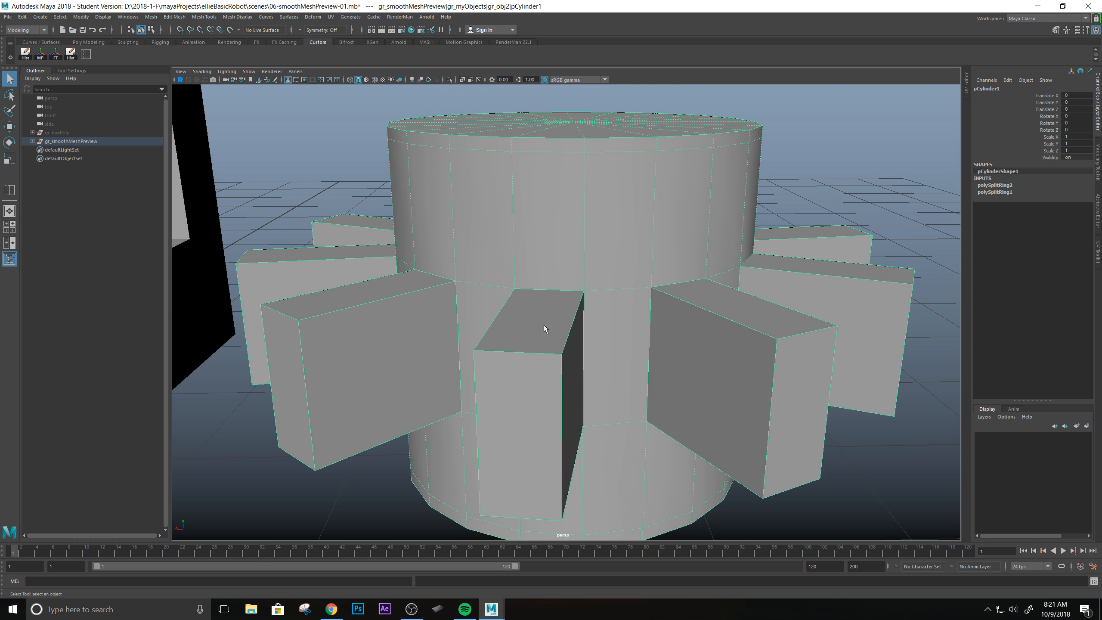
# Preview the toothed cylinder smoothed, examine its teeth, side and top cap from several angles, and return to the unsmoothed display.
pyautogui.press('3')
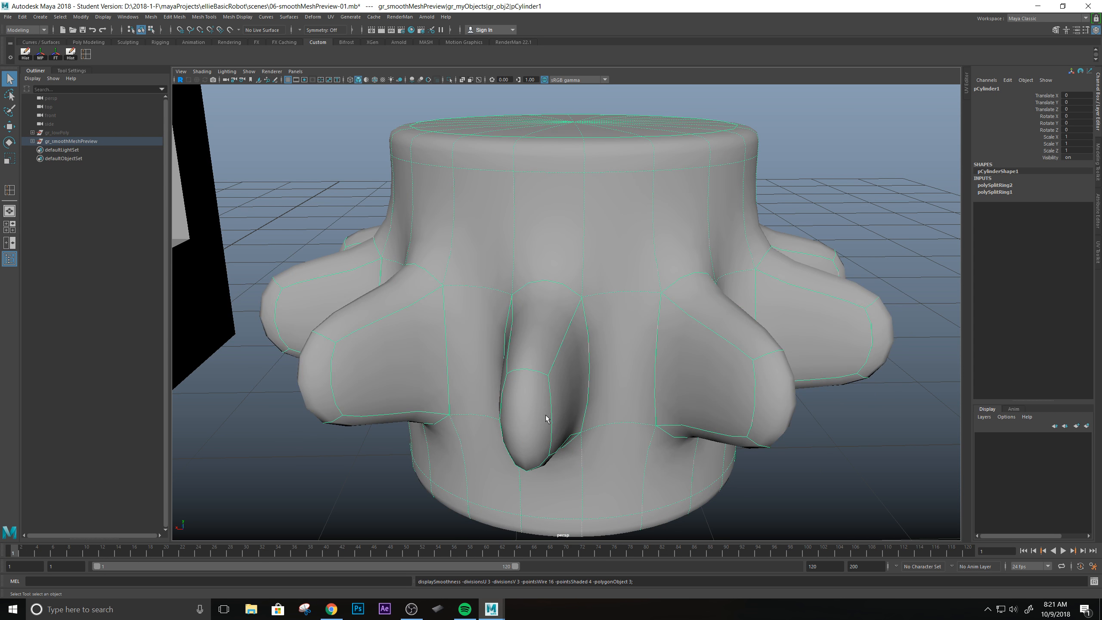
pyautogui.keyDown('alt'); pyautogui.moveTo(570, 346); pyautogui.dragTo(429, 345); pyautogui.keyUp('alt')
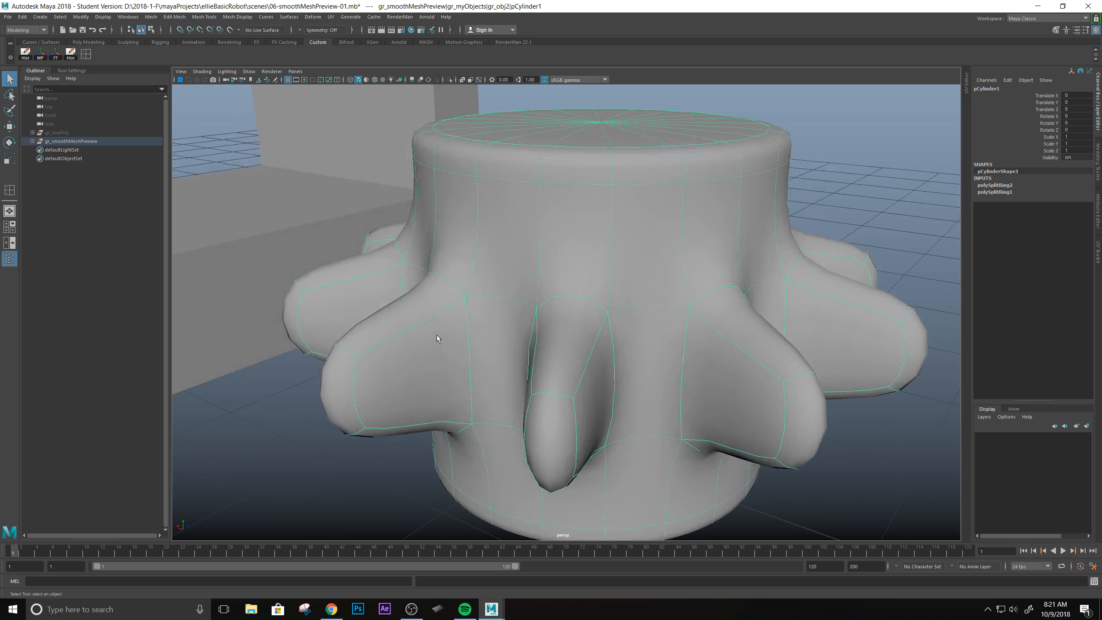
pyautogui.keyDown('alt'); pyautogui.moveTo(508, 288); pyautogui.dragTo(552, 365); pyautogui.keyUp('alt')
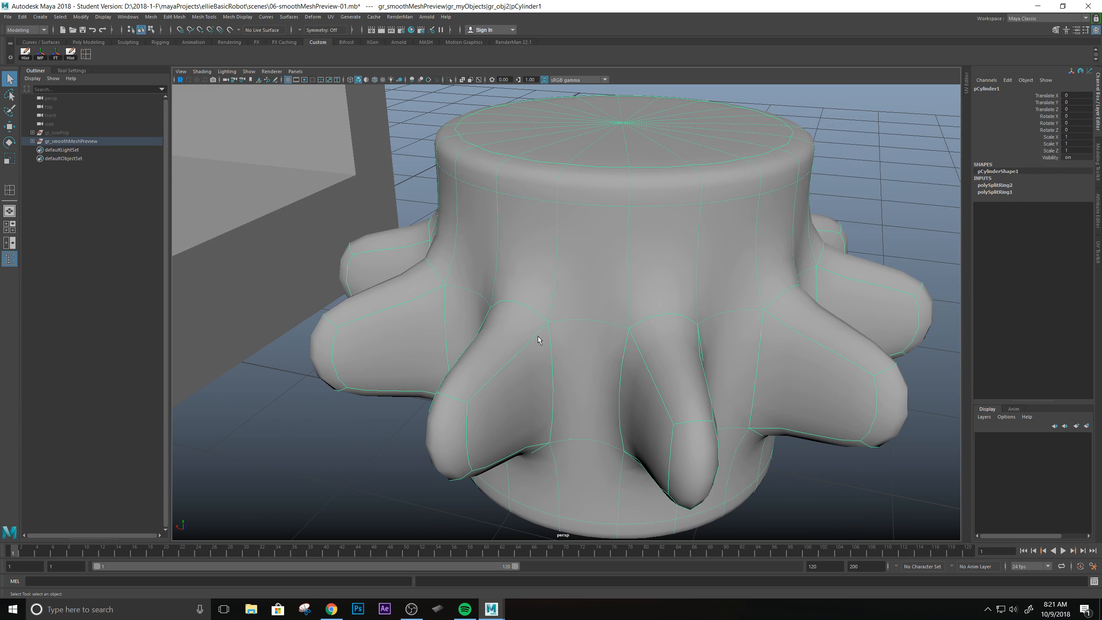
pyautogui.keyDown('alt'); pyautogui.moveTo(580, 430); pyautogui.dragTo(631, 294); pyautogui.keyUp('alt')
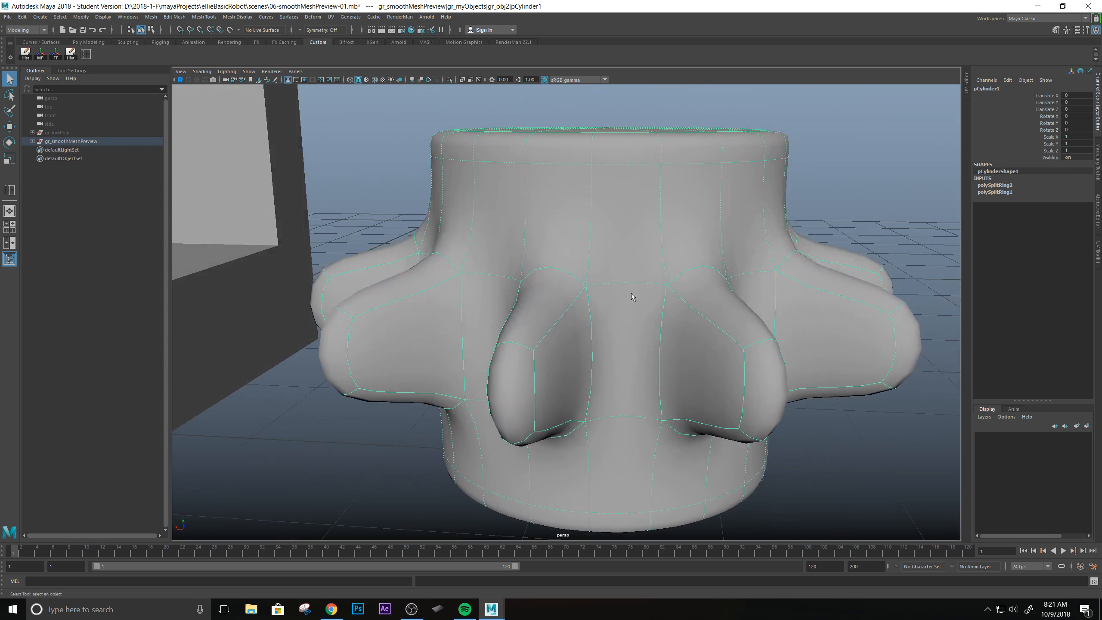
pyautogui.keyDown('alt'); pyautogui.moveTo(546, 260); pyautogui.dragTo(528, 304); pyautogui.keyUp('alt')
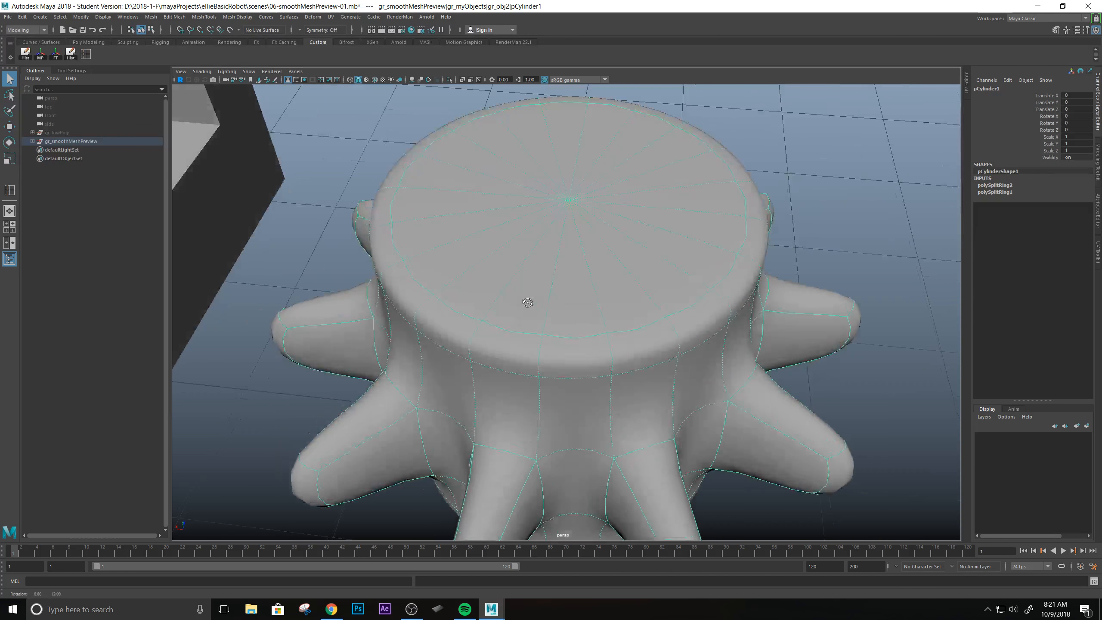
pyautogui.keyDown('alt'); pyautogui.moveTo(559, 263); pyautogui.dragTo(524, 305, button='middle'); pyautogui.keyUp('alt')
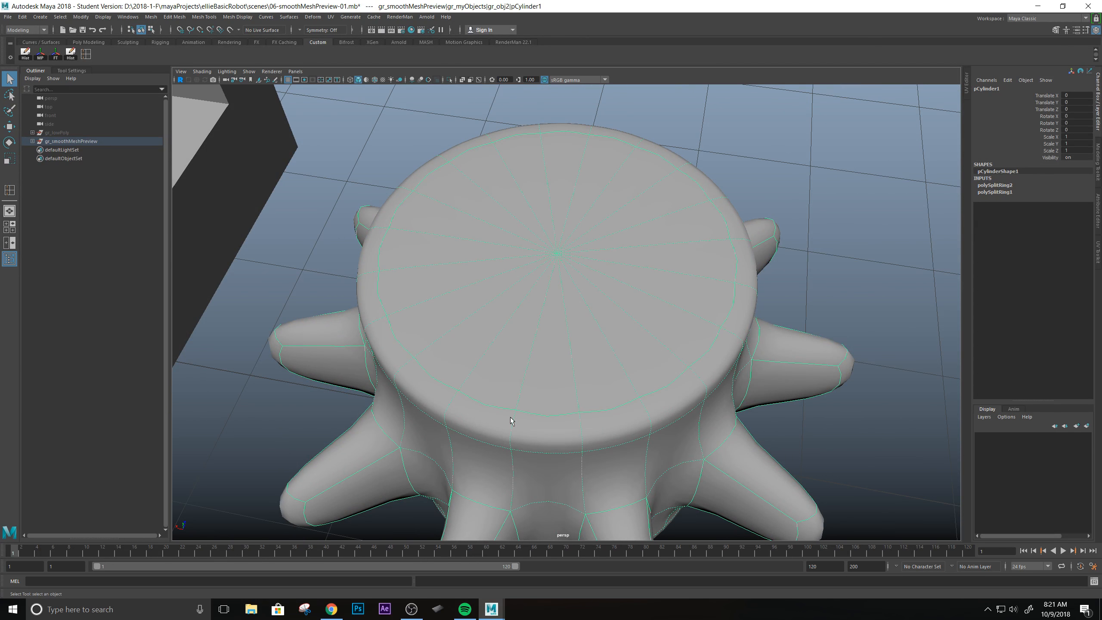
pyautogui.keyDown('alt'); pyautogui.moveTo(528, 360); pyautogui.dragTo(474, 314); pyautogui.keyUp('alt')
pyautogui.keyDown('alt'); pyautogui.moveTo(624, 265); pyautogui.dragTo(565, 269); pyautogui.keyUp('alt')
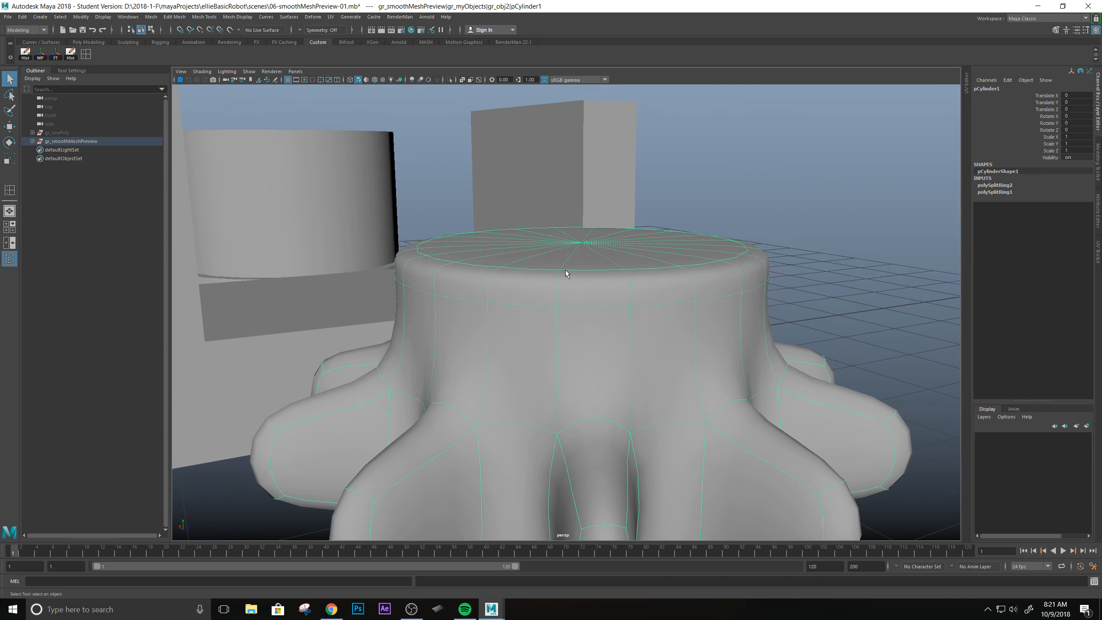
pyautogui.press('1')
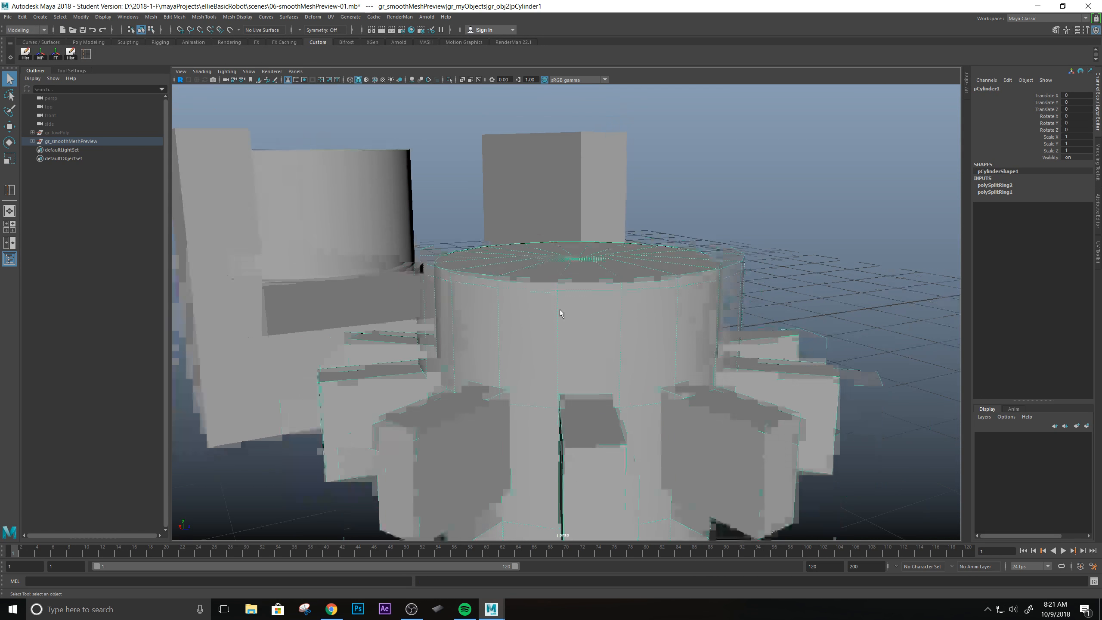
# Examine the triangle fan on the unsmoothed cylinder's top cap and the outer edges it meets.
pyautogui.keyDown('alt'); pyautogui.moveTo(559, 309); pyautogui.dragTo(533, 294); pyautogui.keyUp('alt')
pyautogui.scroll(-3, 617, 265)
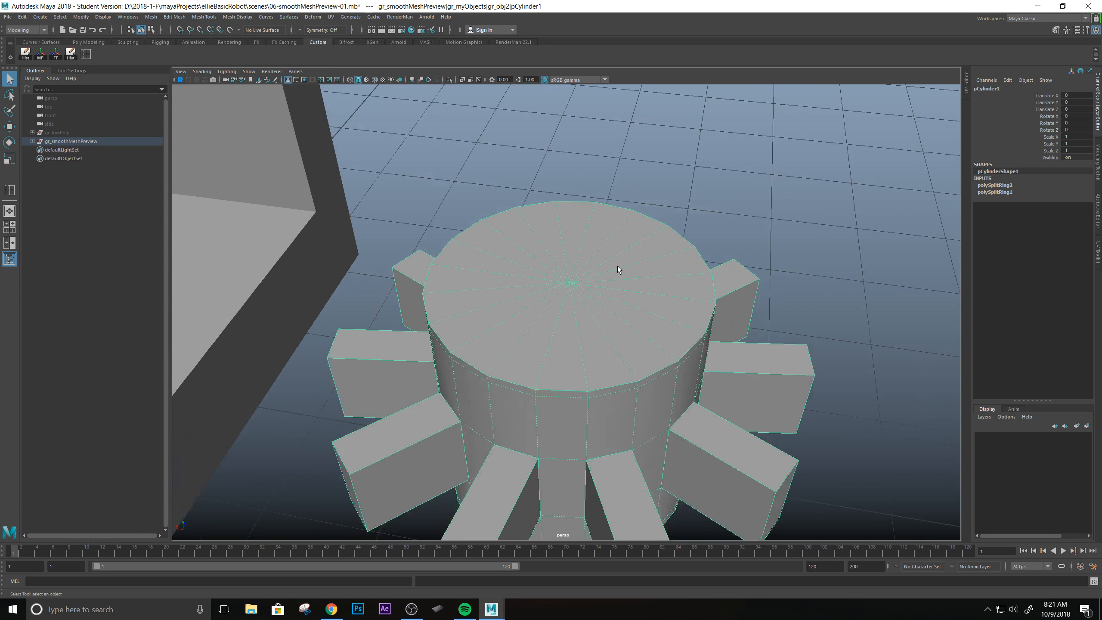
pyautogui.scroll(5, 618, 265)
pyautogui.scroll(-1, 618, 277)
pyautogui.keyDown('alt'); pyautogui.moveTo(623, 298); pyautogui.dragTo(580, 303); pyautogui.keyUp('alt')
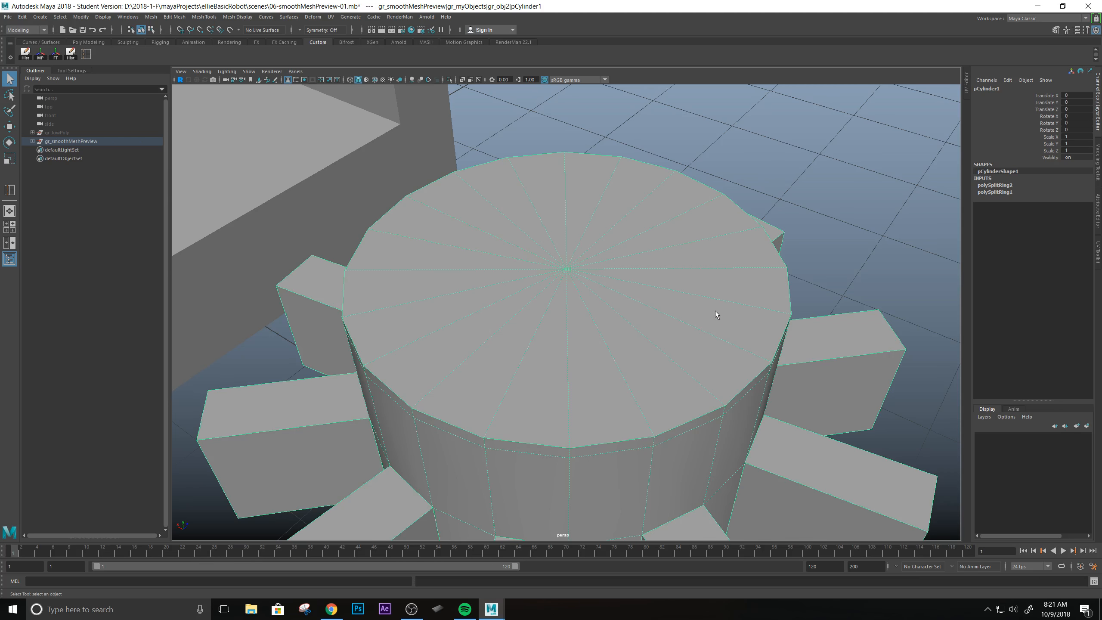
pyautogui.keyDown('alt'); pyautogui.moveTo(607, 263); pyautogui.dragTo(428, 377); pyautogui.keyUp('alt')
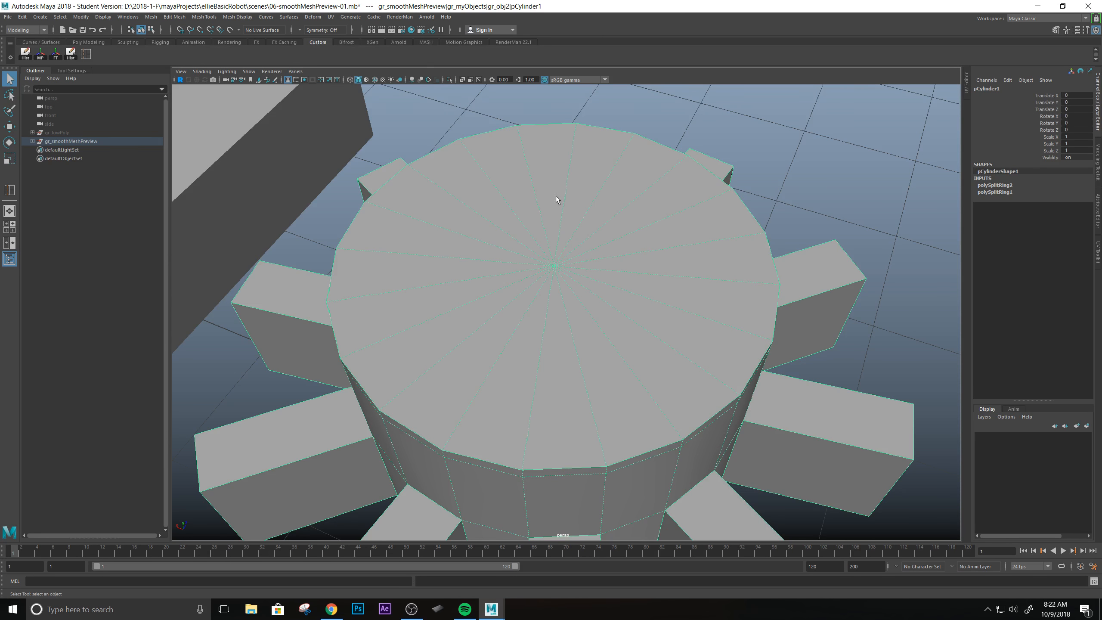
pyautogui.keyDown('alt'); pyautogui.moveTo(539, 285); pyautogui.dragTo(495, 300); pyautogui.keyUp('alt')
pyautogui.moveTo(495, 300); pyautogui.dragTo(495, 331, button='right')
pyautogui.keyDown('alt'); pyautogui.moveTo(487, 342); pyautogui.dragTo(496, 367); pyautogui.keyUp('alt')
pyautogui.moveTo(528, 303); pyautogui.dragTo(551, 329)
# Select all the triangular faces of the toothed cylinder's top cap.
pyautogui.keyDown('alt'); pyautogui.moveTo(589, 396); pyautogui.dragTo(499, 253); pyautogui.keyUp('alt')
pyautogui.scroll(-3, 582, 353)
pyautogui.keyDown('ctrl'); pyautogui.moveTo(331, 306); pyautogui.dragTo(809, 487); pyautogui.keyUp('ctrl')
pyautogui.scroll(-3, 702, 374)
pyautogui.scroll(4, 702, 373)
pyautogui.keyDown('alt'); pyautogui.moveTo(688, 349); pyautogui.dragTo(629, 303); pyautogui.keyUp('alt')
pyautogui.keyDown('alt'); pyautogui.moveTo(635, 270); pyautogui.dragTo(629, 297, button='middle'); pyautogui.keyUp('alt')
pyautogui.keyDown('alt'); pyautogui.moveTo(630, 296); pyautogui.dragTo(663, 331); pyautogui.keyUp('alt')
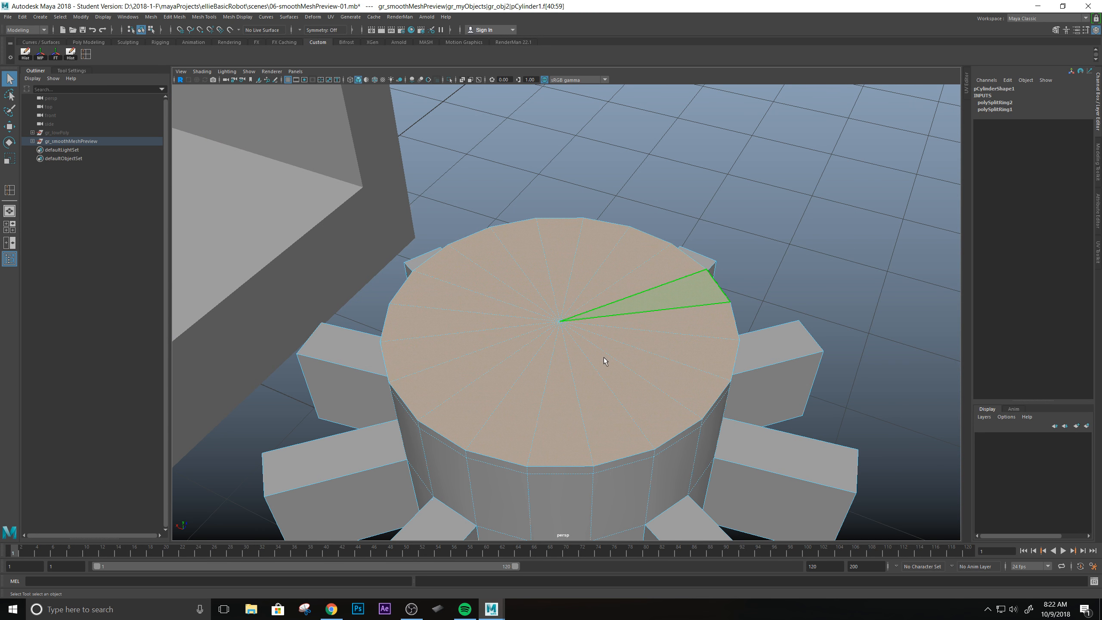
pyautogui.keyDown('alt'); pyautogui.moveTo(604, 357); pyautogui.dragTo(651, 233); pyautogui.keyUp('alt')
pyautogui.moveTo(647, 319)
pyautogui.keyDown('alt'); pyautogui.mouseDown()
pyautogui.moveTo(576, 298)
pyautogui.moveTo(610, 313)
pyautogui.moveTo(551, 239)
pyautogui.moveTo(796, 287)
pyautogui.moveTo(770, 216)
pyautogui.moveTo(602, 236)
pyautogui.moveTo(570, 286)
pyautogui.moveTo(489, 324)
pyautogui.moveTo(639, 324)
pyautogui.mouseUp(); pyautogui.keyUp('alt')
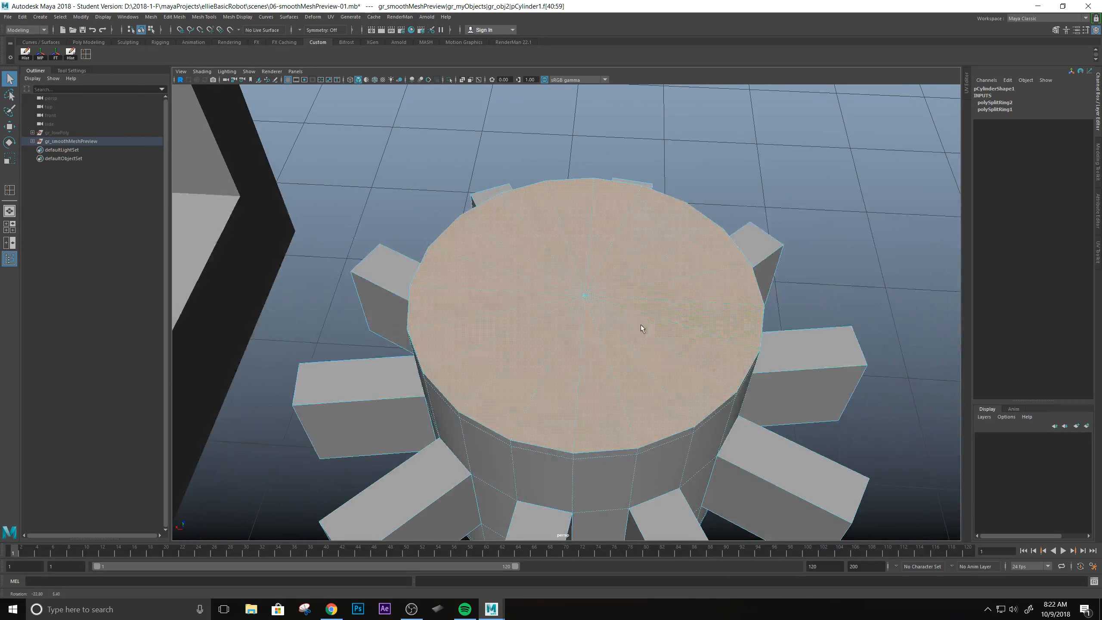
# Extrude the top cap faces and scale them into a small central disc, with local X and Y scale about -0.917.
pyautogui.keyDown('shift'); pyautogui.rightClick(627, 278); pyautogui.keyUp('shift')
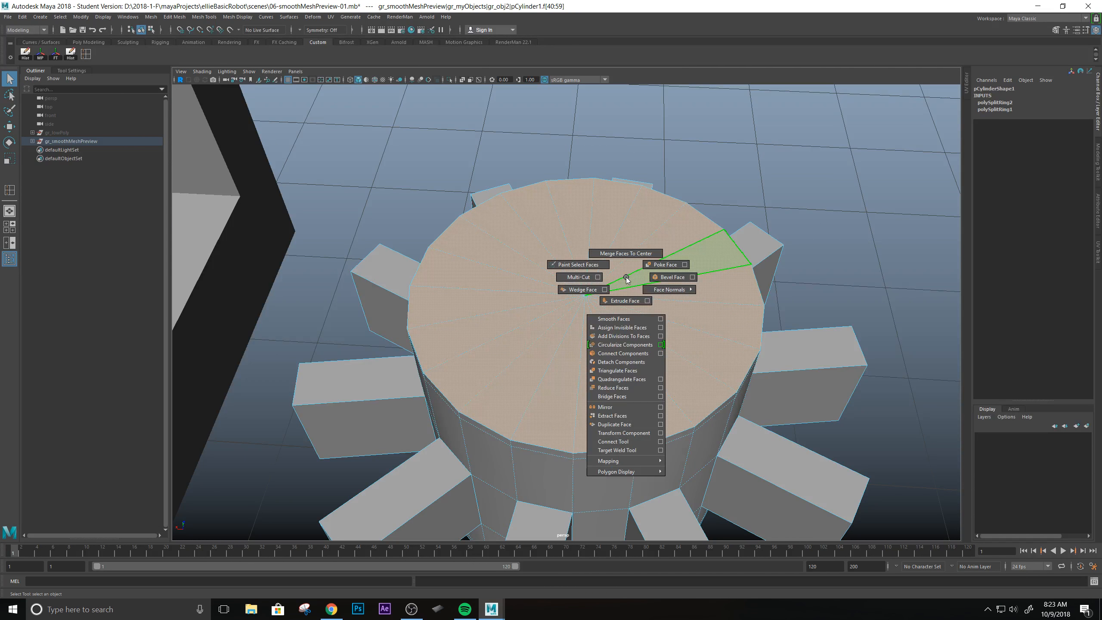
pyautogui.click(625, 300)
pyautogui.keyDown('alt'); pyautogui.moveTo(561, 324); pyautogui.dragTo(548, 244); pyautogui.keyUp('alt')
pyautogui.keyDown('alt'); pyautogui.moveTo(547, 244); pyautogui.dragTo(595, 263, button='right'); pyautogui.keyUp('alt')
pyautogui.keyDown('alt'); pyautogui.moveTo(559, 254); pyautogui.dragTo(564, 283); pyautogui.keyUp('alt')
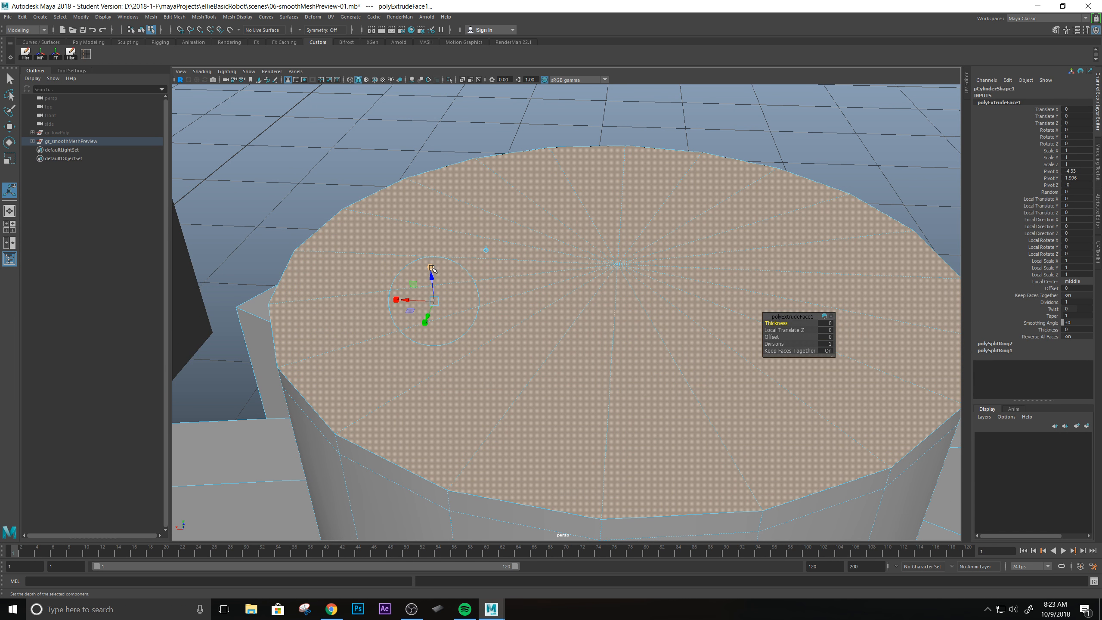
pyautogui.click(432, 269)
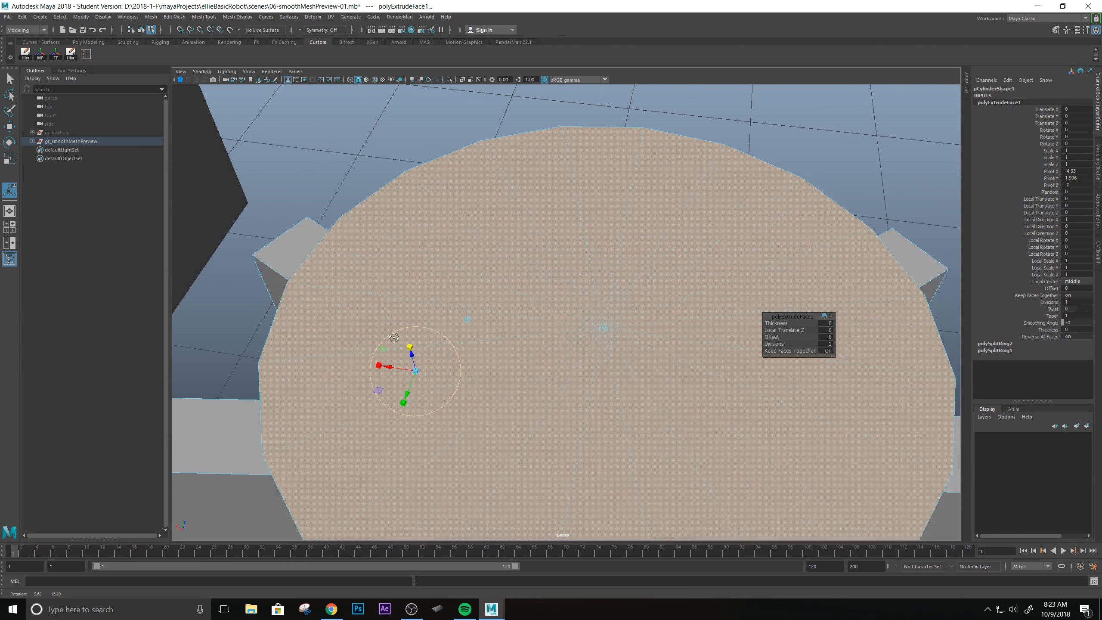
pyautogui.keyDown('alt'); pyautogui.moveTo(403, 329); pyautogui.dragTo(435, 281); pyautogui.keyUp('alt')
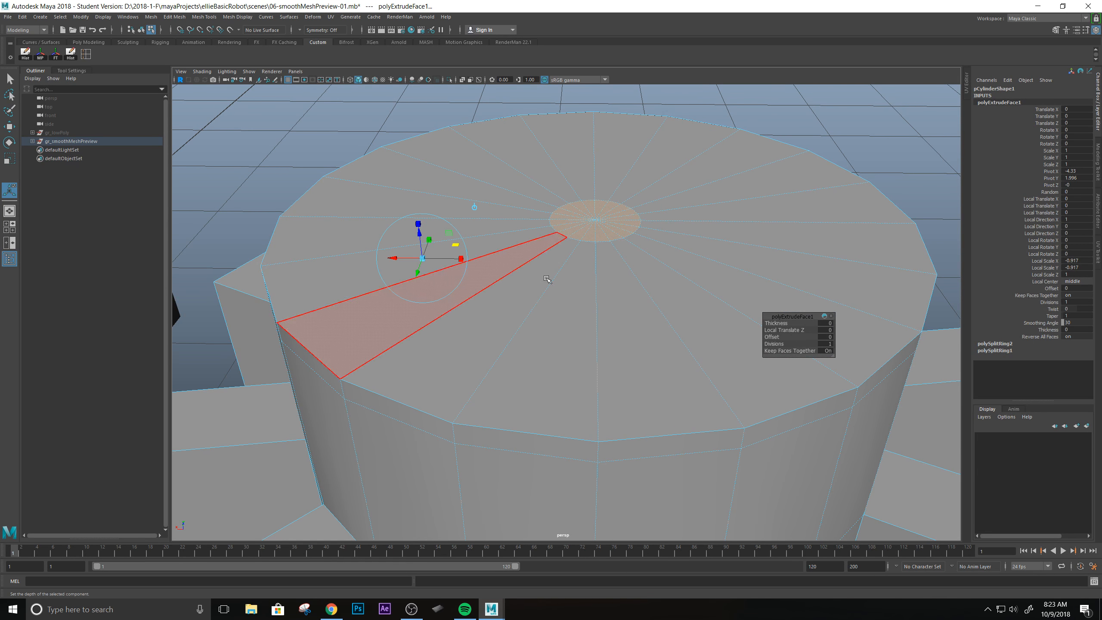
# Insert an edge loop around the top cap, just inside the cylinder's outer rim.
pyautogui.keyDown('alt'); pyautogui.moveTo(613, 226); pyautogui.dragTo(570, 269, button='middle'); pyautogui.keyUp('alt')
pyautogui.keyDown('alt'); pyautogui.moveTo(569, 269); pyautogui.dragTo(565, 287); pyautogui.keyUp('alt')
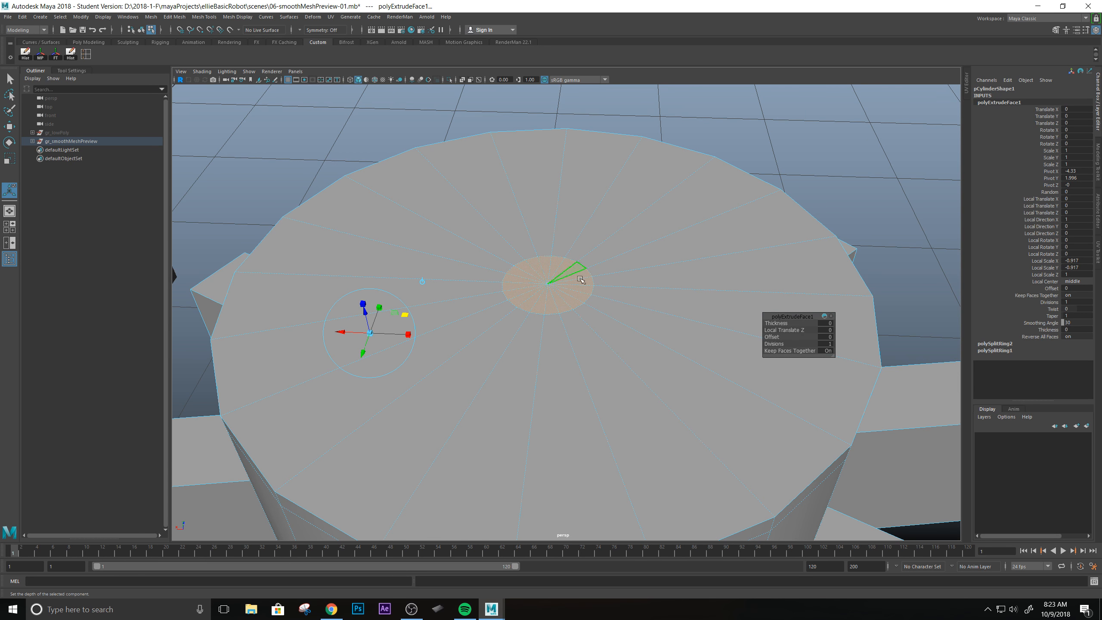
pyautogui.keyDown('alt'); pyautogui.moveTo(564, 295); pyautogui.dragTo(492, 281); pyautogui.keyUp('alt')
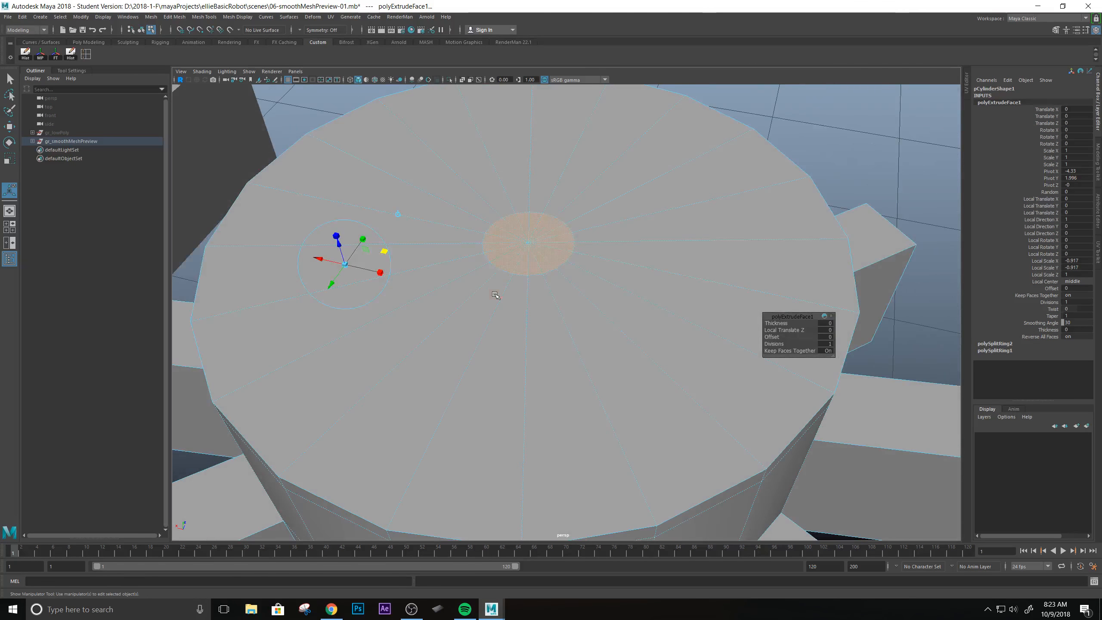
pyautogui.moveTo(502, 260); pyautogui.dragTo(505, 242, button='right')
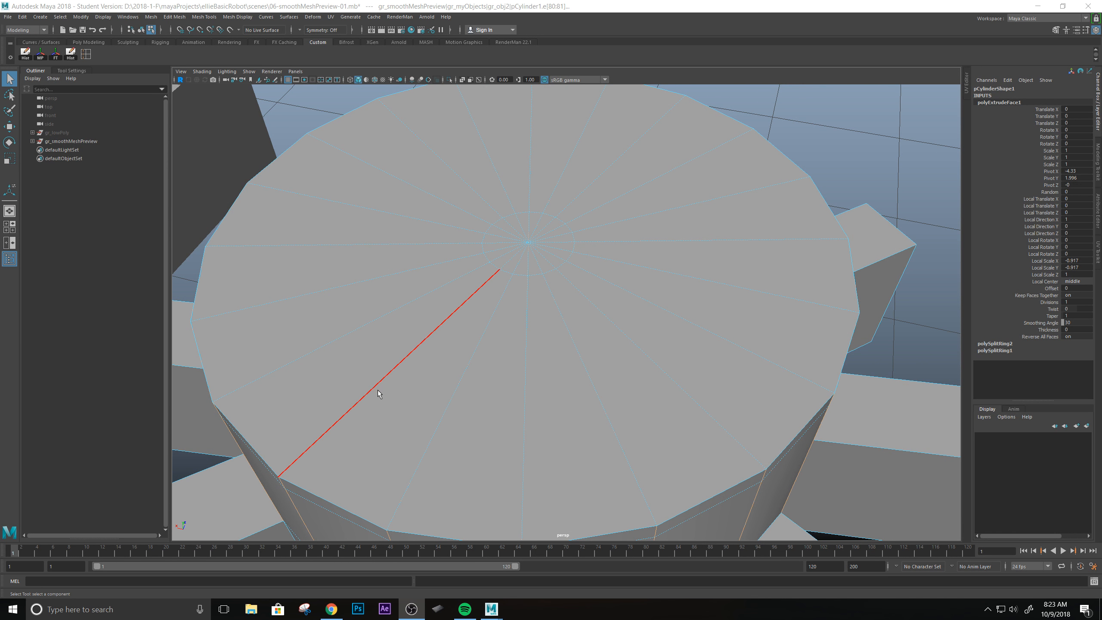
pyautogui.keyDown('alt'); pyautogui.moveTo(490, 286); pyautogui.dragTo(492, 292); pyautogui.keyUp('alt')
pyautogui.moveTo(506, 335)
pyautogui.keyDown('alt'); pyautogui.mouseDown()
pyautogui.moveTo(490, 310)
pyautogui.moveTo(503, 325)
pyautogui.mouseUp(); pyautogui.keyUp('alt')
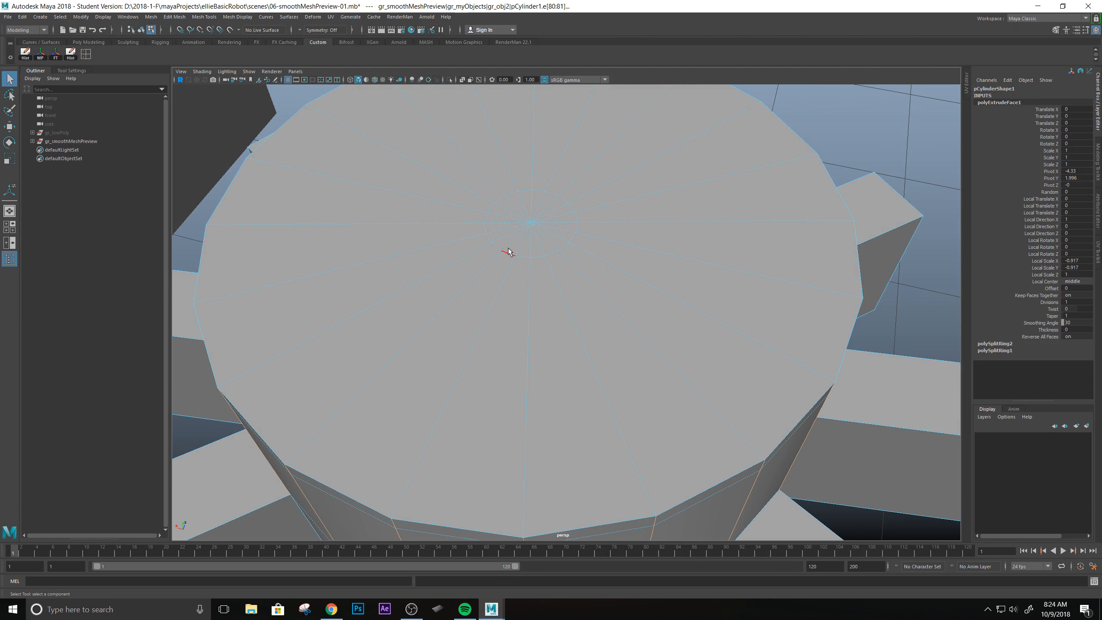
pyautogui.click(86, 54)
pyautogui.moveTo(311, 393); pyautogui.dragTo(287, 414)
# Turn on the smooth mesh preview and inspect the cylinder's top rim up close.
pyautogui.keyDown('alt'); pyautogui.moveTo(463, 389); pyautogui.dragTo(436, 329); pyautogui.keyUp('alt')
pyautogui.keyDown('alt'); pyautogui.moveTo(479, 363); pyautogui.dragTo(676, 270); pyautogui.keyUp('alt')
pyautogui.keyDown('alt'); pyautogui.moveTo(542, 256); pyautogui.dragTo(614, 239); pyautogui.keyUp('alt')
pyautogui.press('3')
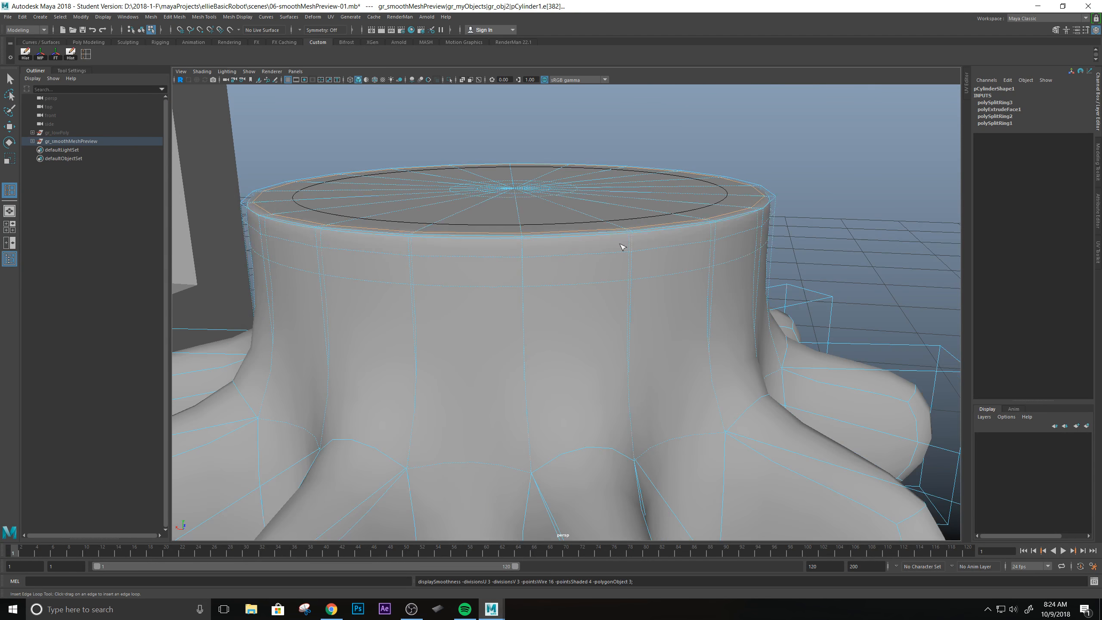
pyautogui.scroll(2, 624, 257)
pyautogui.press('q')
pyautogui.moveTo(503, 256); pyautogui.dragTo(562, 242, button='right')
pyautogui.scroll(-5, 587, 261)
# Select only the triangular faces of the cylinder's bottom cap, leaving the top cap faces out of the selection.
pyautogui.keyDown('alt'); pyautogui.moveTo(608, 310); pyautogui.dragTo(516, 256); pyautogui.keyUp('alt')
pyautogui.moveTo(516, 269); pyautogui.dragTo(516, 321, button='right')
pyautogui.moveTo(499, 288); pyautogui.dragTo(566, 331)
pyautogui.keyDown('alt'); pyautogui.moveTo(618, 195); pyautogui.dragTo(571, 261); pyautogui.keyUp('alt')
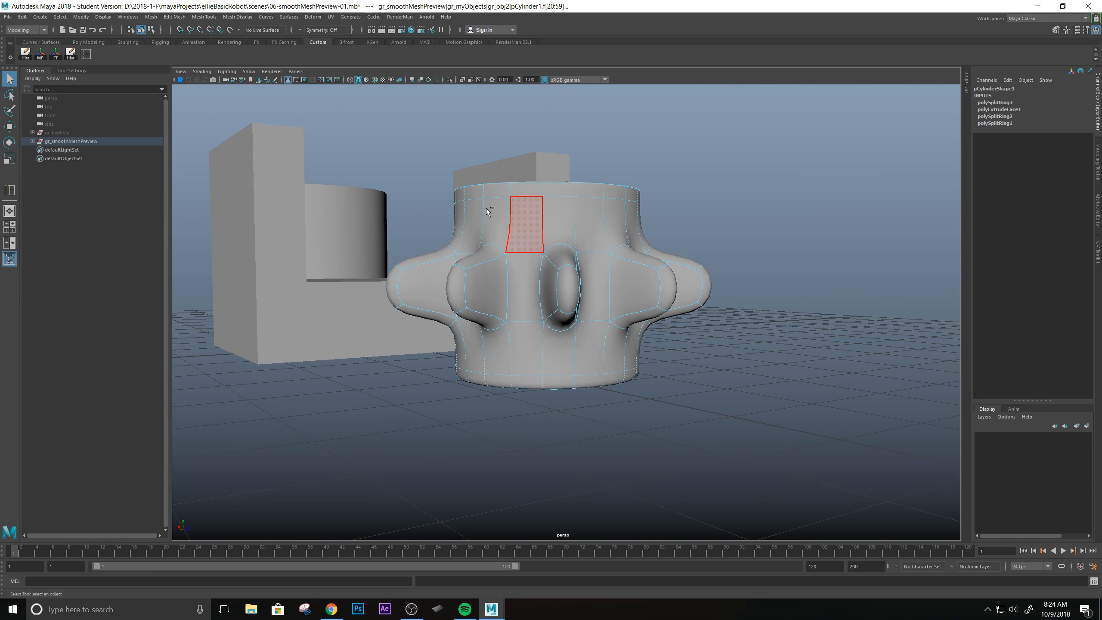
pyautogui.keyDown('ctrl'); pyautogui.moveTo(371, 138); pyautogui.dragTo(763, 334); pyautogui.keyUp('ctrl')
pyautogui.keyDown('alt'); pyautogui.moveTo(529, 341); pyautogui.dragTo(541, 305); pyautogui.keyUp('alt')
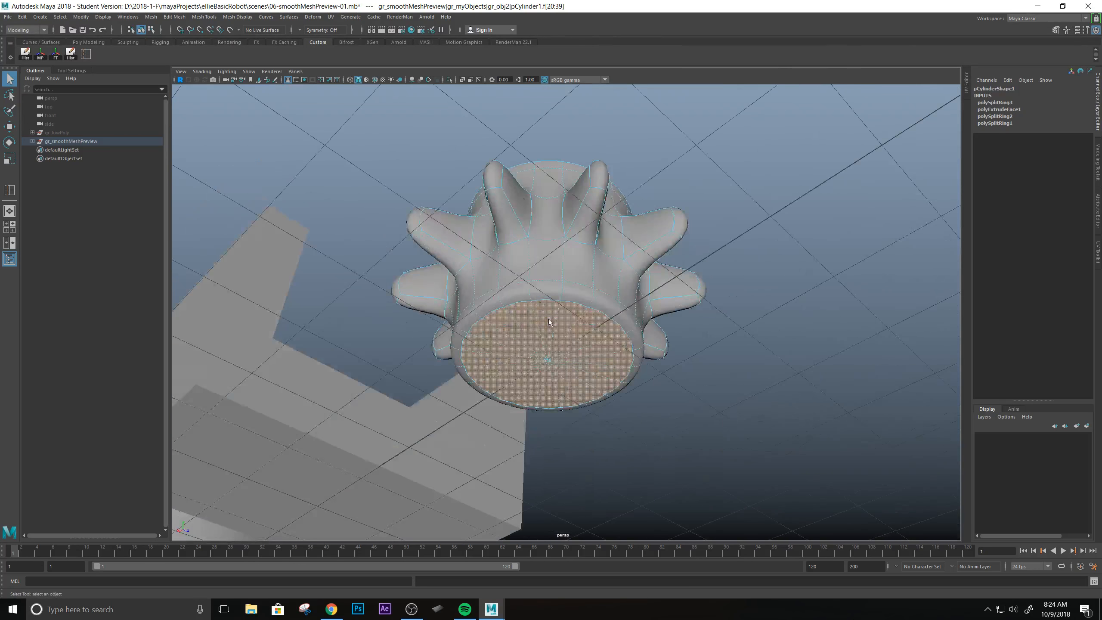
# Extrude the bottom cap faces and, with smoothing off, scale them into a small central disc at local X and Y scale about -0.925.
pyautogui.keyDown('shift'); pyautogui.moveTo(562, 362); pyautogui.dragTo(567, 385, button='right'); pyautogui.keyUp('shift')
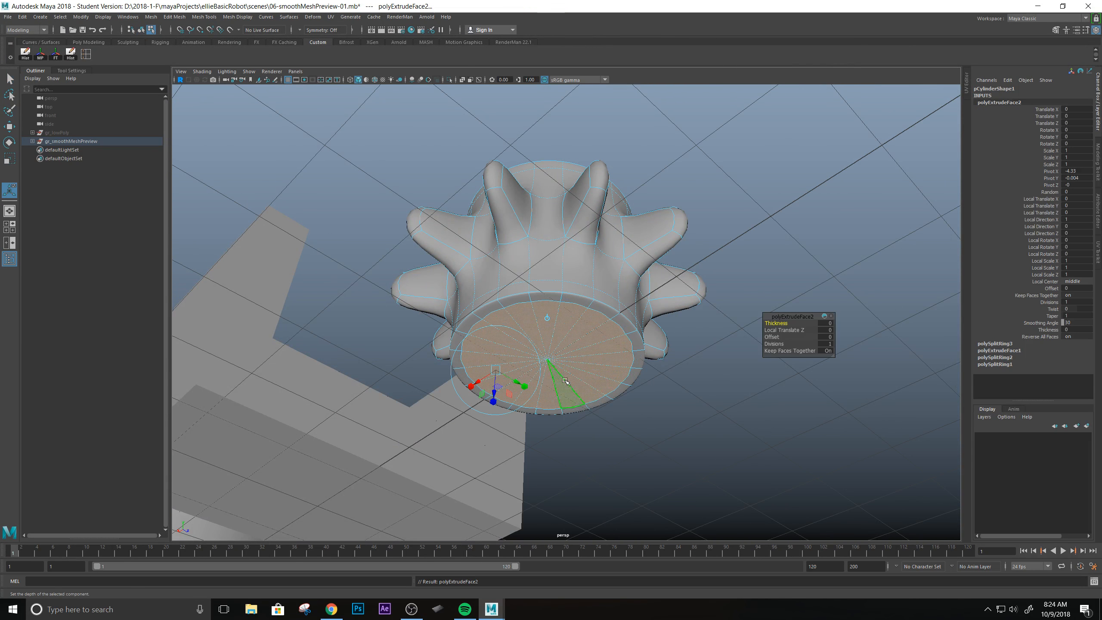
pyautogui.keyDown('alt'); pyautogui.moveTo(524, 388); pyautogui.dragTo(542, 191); pyautogui.keyUp('alt')
pyautogui.keyDown('alt'); pyautogui.moveTo(542, 191); pyautogui.dragTo(531, 308, button='middle'); pyautogui.keyUp('alt')
pyautogui.keyDown('alt'); pyautogui.moveTo(532, 307); pyautogui.dragTo(469, 360, button='right'); pyautogui.keyUp('alt')
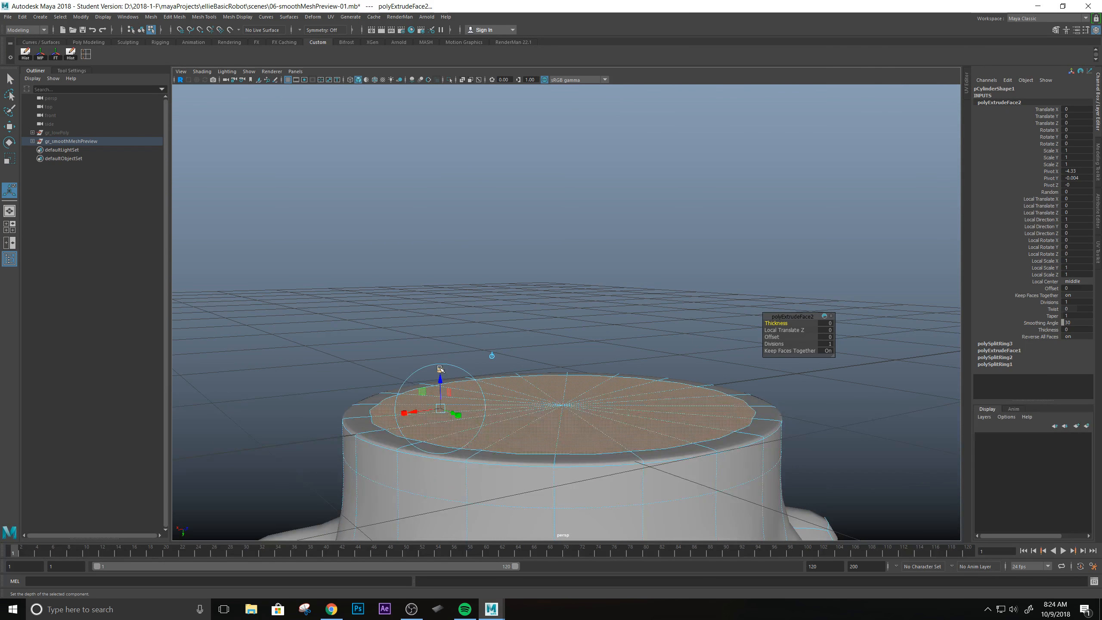
pyautogui.keyDown('alt'); pyautogui.moveTo(424, 448); pyautogui.dragTo(454, 395); pyautogui.keyUp('alt')
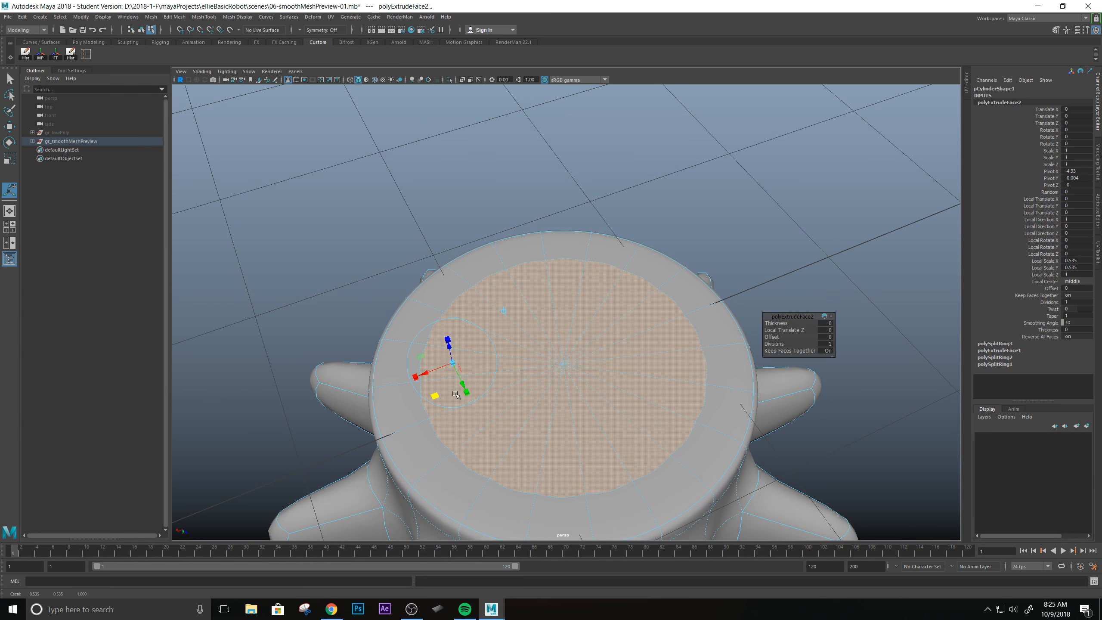
pyautogui.press('1')
pyautogui.keyDown('alt'); pyautogui.moveTo(455, 394); pyautogui.dragTo(438, 402, button='right'); pyautogui.keyUp('alt')
pyautogui.moveTo(420, 401); pyautogui.dragTo(513, 393)
pyautogui.keyDown('alt'); pyautogui.moveTo(591, 329); pyautogui.dragTo(583, 328, button='right'); pyautogui.keyUp('alt')
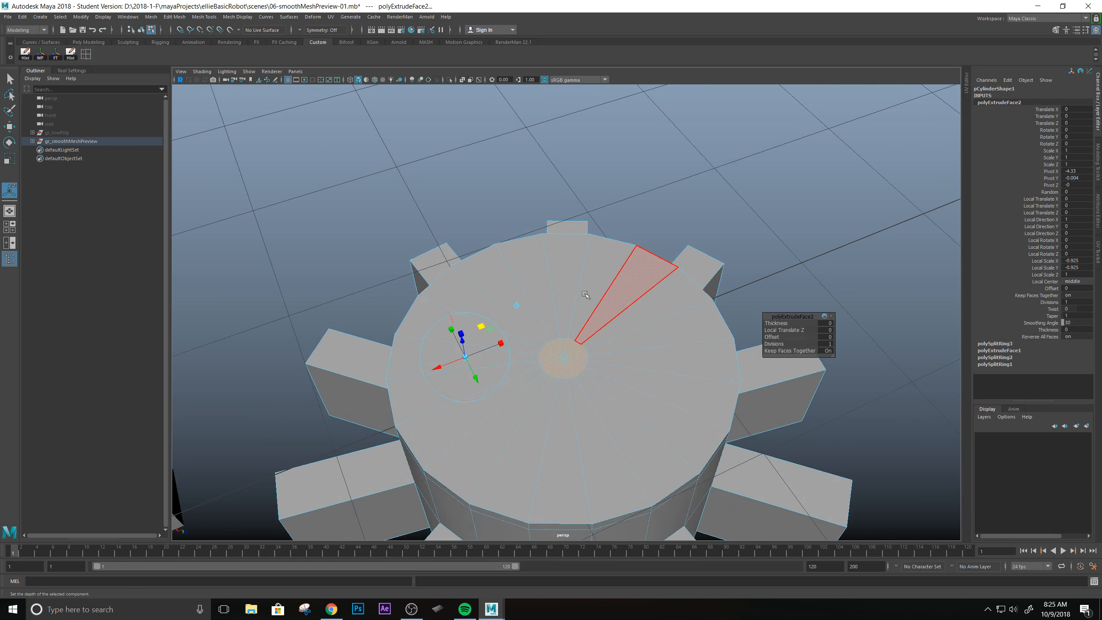
pyautogui.keyDown('alt'); pyautogui.moveTo(582, 328); pyautogui.dragTo(568, 310); pyautogui.keyUp('alt')
# Insert an edge loop around the bottom cap, just inside the cylinder's lower rim.
pyautogui.press('q')
pyautogui.moveTo(568, 310); pyautogui.dragTo(605, 313, button='right')
pyautogui.keyDown('alt'); pyautogui.moveTo(606, 315); pyautogui.dragTo(581, 314); pyautogui.keyUp('alt')
pyautogui.keyDown('alt'); pyautogui.moveTo(571, 259); pyautogui.dragTo(530, 153); pyautogui.keyUp('alt')
pyautogui.click(86, 54)
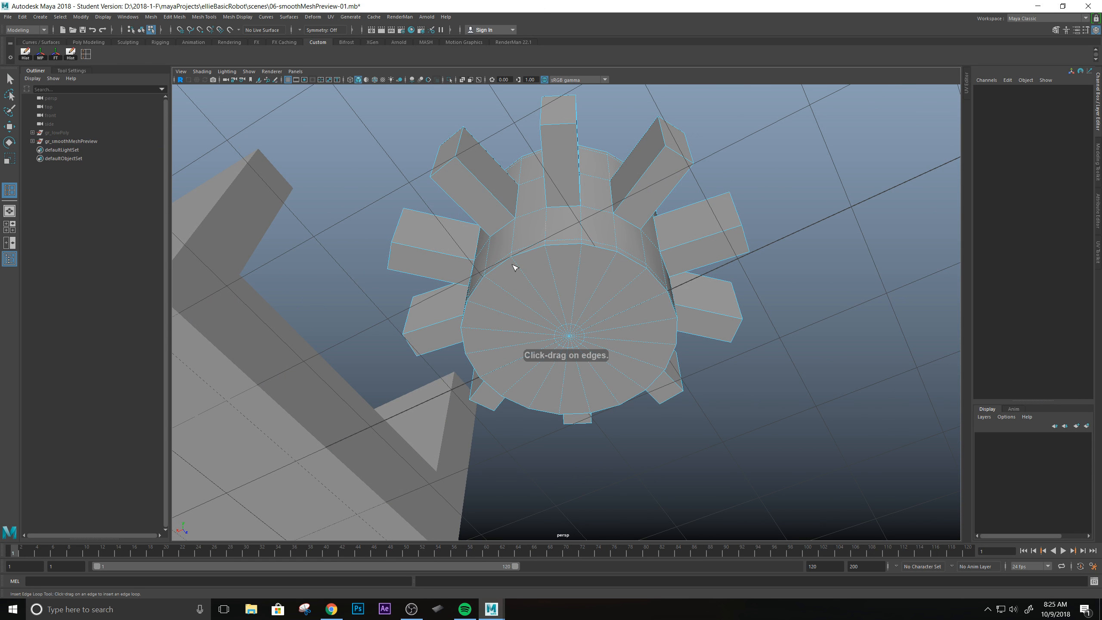
pyautogui.moveTo(516, 263); pyautogui.dragTo(514, 261)
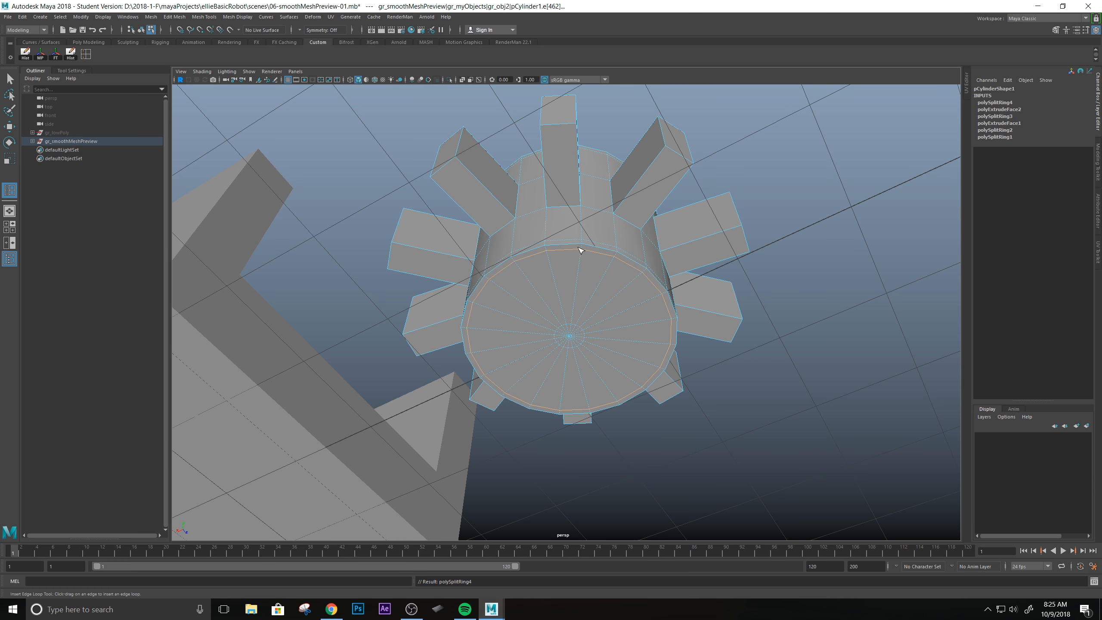
# Check the smoothed cylinder inside its cage, then restore the unsmoothed display and return to object mode with the cylinder selected.
pyautogui.press('2')
pyautogui.scroll(-2, 586, 244)
pyautogui.scroll(3, 603, 222)
pyautogui.keyDown('alt'); pyautogui.moveTo(603, 222); pyautogui.dragTo(585, 343); pyautogui.keyUp('alt')
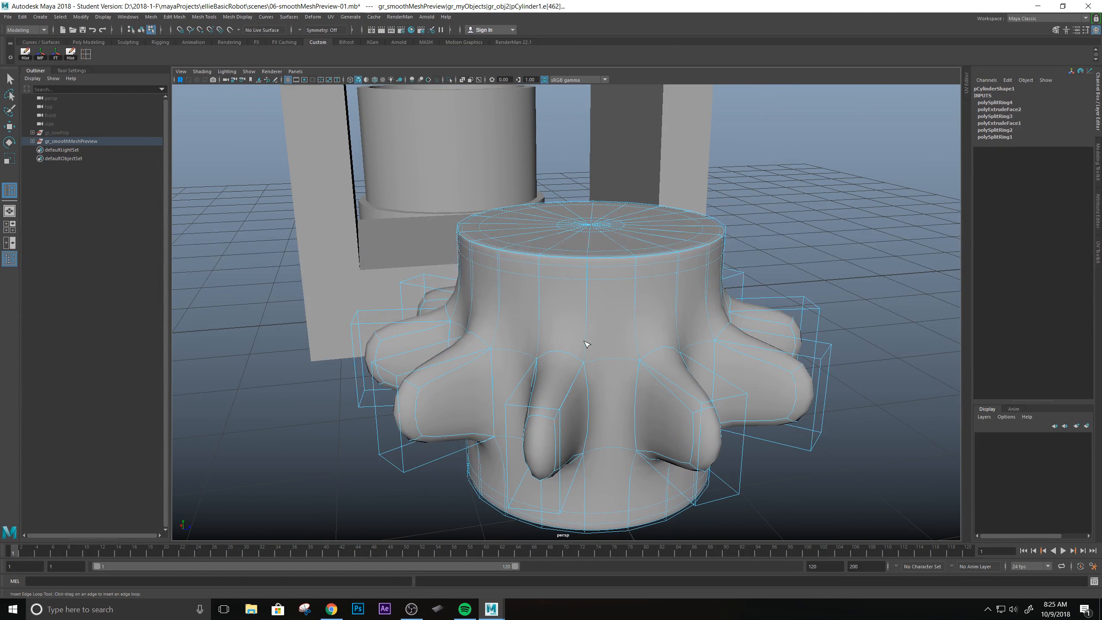
pyautogui.press('1')
pyautogui.press('q')
pyautogui.moveTo(576, 313); pyautogui.dragTo(628, 300, button='right')
pyautogui.keyDown('alt'); pyautogui.moveTo(742, 322); pyautogui.dragTo(729, 318, button='right'); pyautogui.keyUp('alt')
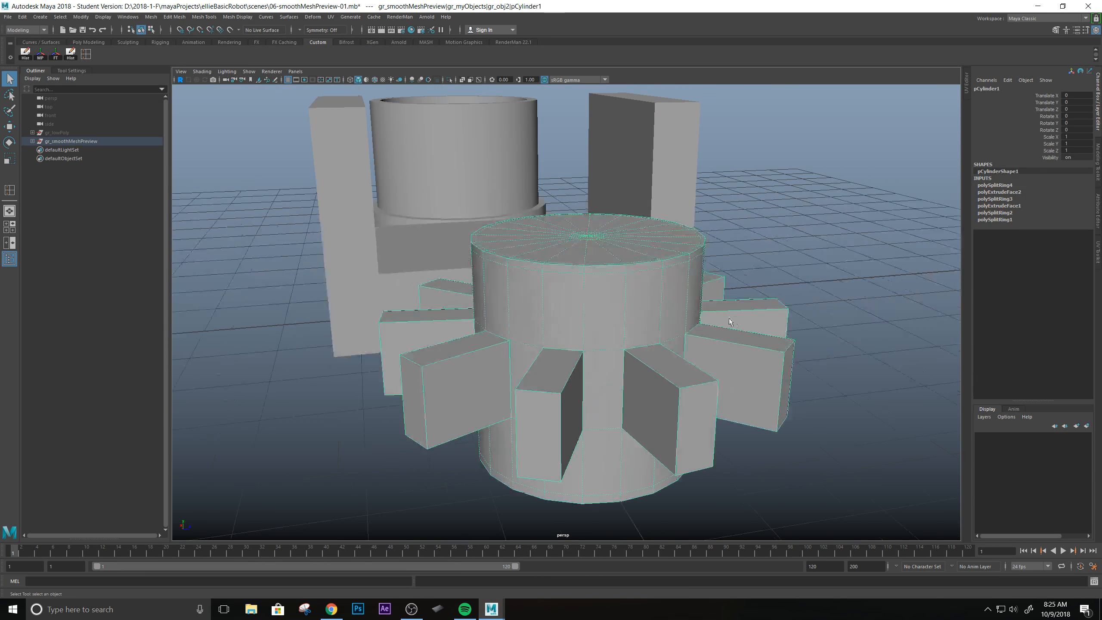
# Inspect the edges where the teeth meet the cylinder's side from several angles.
pyautogui.keyDown('alt'); pyautogui.moveTo(729, 322); pyautogui.dragTo(546, 333); pyautogui.keyUp('alt')
pyautogui.keyDown('alt'); pyautogui.moveTo(546, 334); pyautogui.dragTo(582, 342, button='right'); pyautogui.keyUp('alt')
pyautogui.keyDown('alt'); pyautogui.moveTo(582, 342); pyautogui.dragTo(570, 301); pyautogui.keyUp('alt')
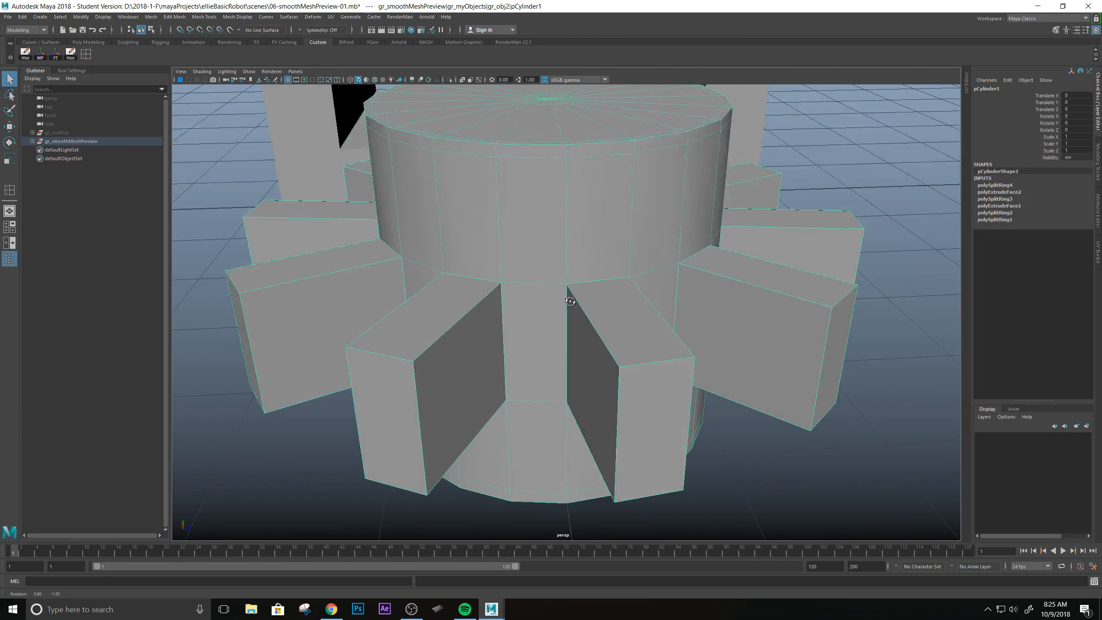
pyautogui.keyDown('alt'); pyautogui.moveTo(567, 295); pyautogui.dragTo(555, 292, button='middle'); pyautogui.keyUp('alt')
pyautogui.keyDown('alt'); pyautogui.moveTo(540, 277); pyautogui.dragTo(616, 287); pyautogui.keyUp('alt')
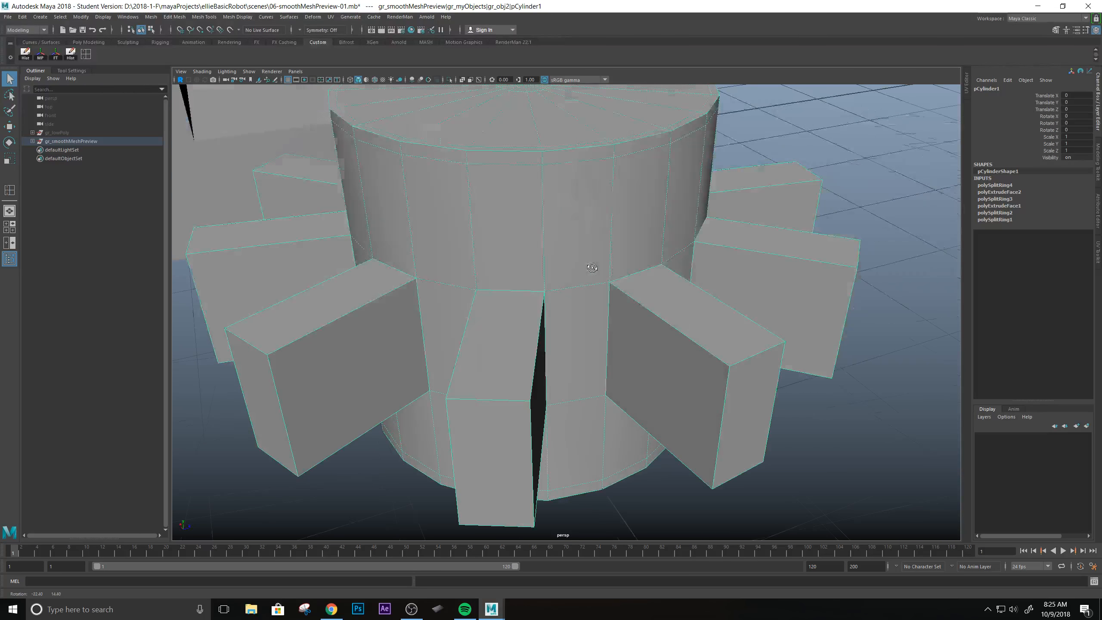
pyautogui.scroll(3, 621, 295)
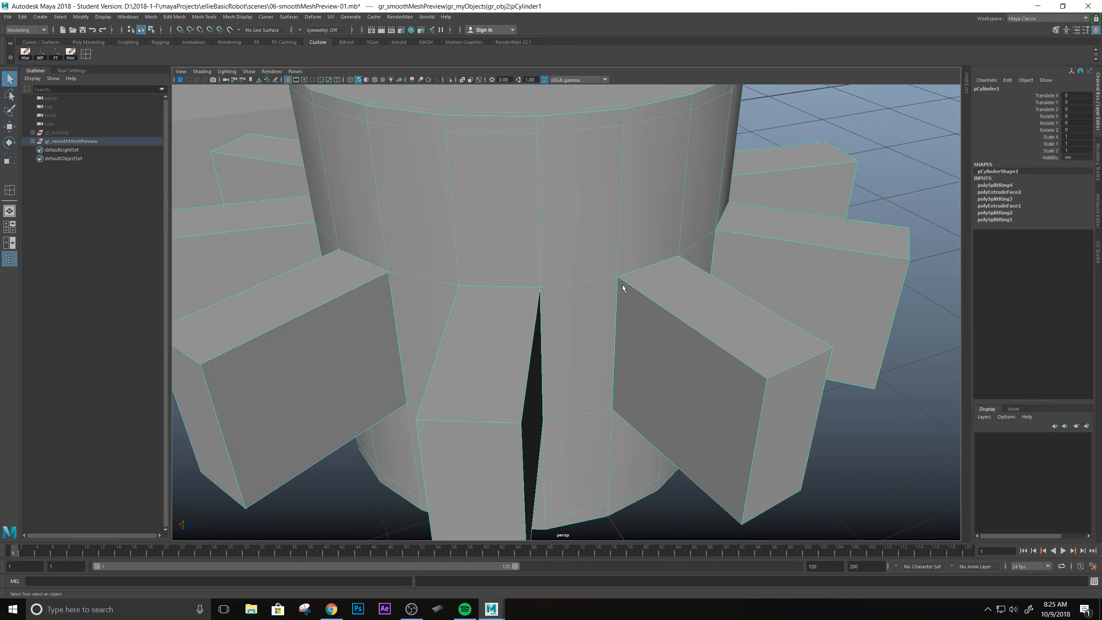
pyautogui.keyDown('alt'); pyautogui.moveTo(623, 244); pyautogui.dragTo(614, 267, button='middle'); pyautogui.keyUp('alt')
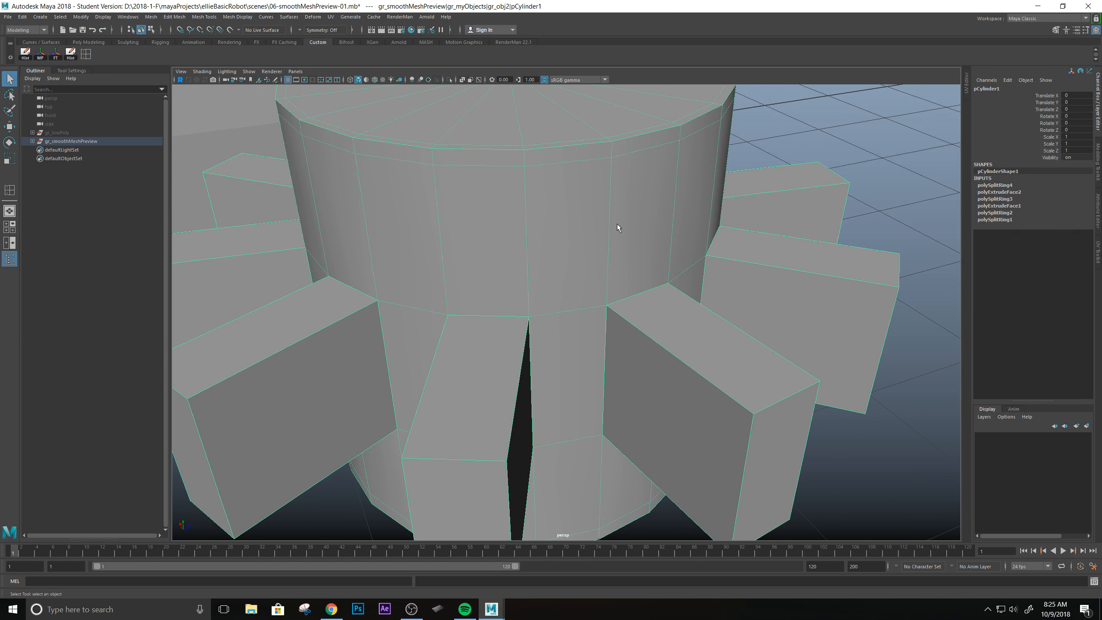
# Preview the toothed cylinder smoothed, then restore the unsmoothed display to compare how the teeth join its side.
pyautogui.keyDown('alt'); pyautogui.moveTo(616, 223); pyautogui.dragTo(564, 214, button='middle'); pyautogui.keyUp('alt')
pyautogui.scroll(2, 564, 215)
pyautogui.press('3')
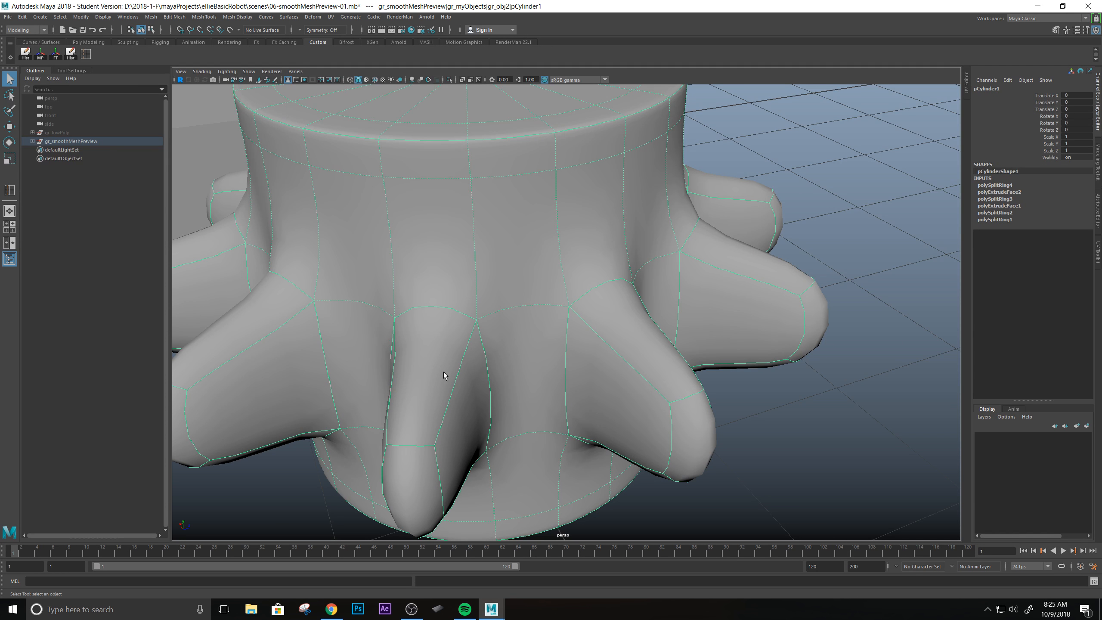
pyautogui.press('1')
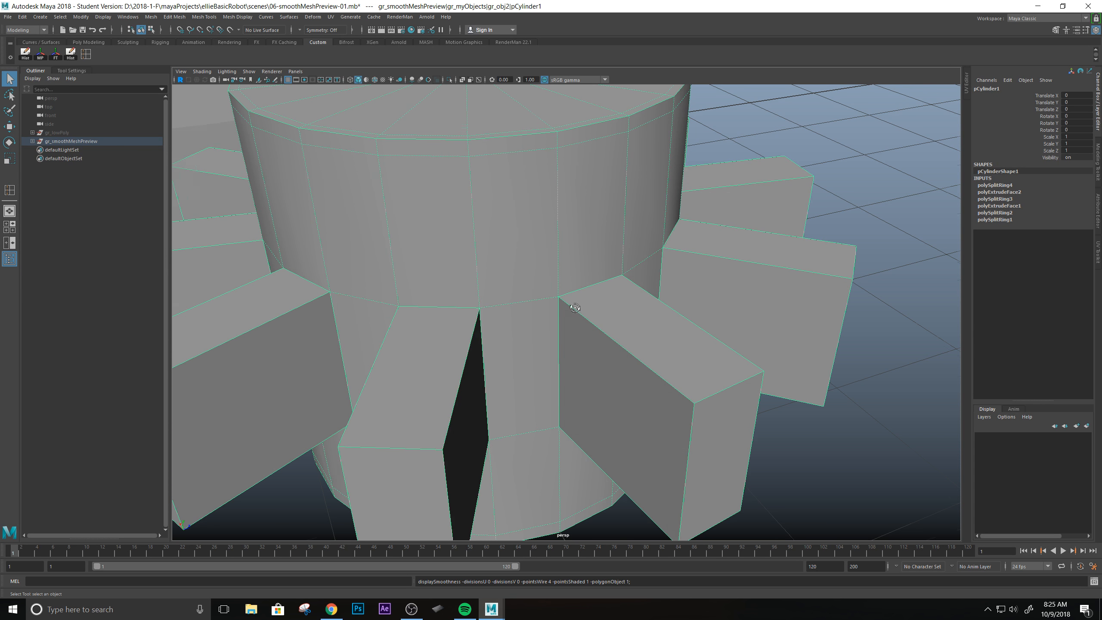
pyautogui.keyDown('alt'); pyautogui.moveTo(576, 307); pyautogui.dragTo(554, 287); pyautogui.keyUp('alt')
pyautogui.keyDown('alt'); pyautogui.moveTo(526, 261); pyautogui.dragTo(545, 274, button='middle'); pyautogui.keyUp('alt')
pyautogui.scroll(1, 576, 288)
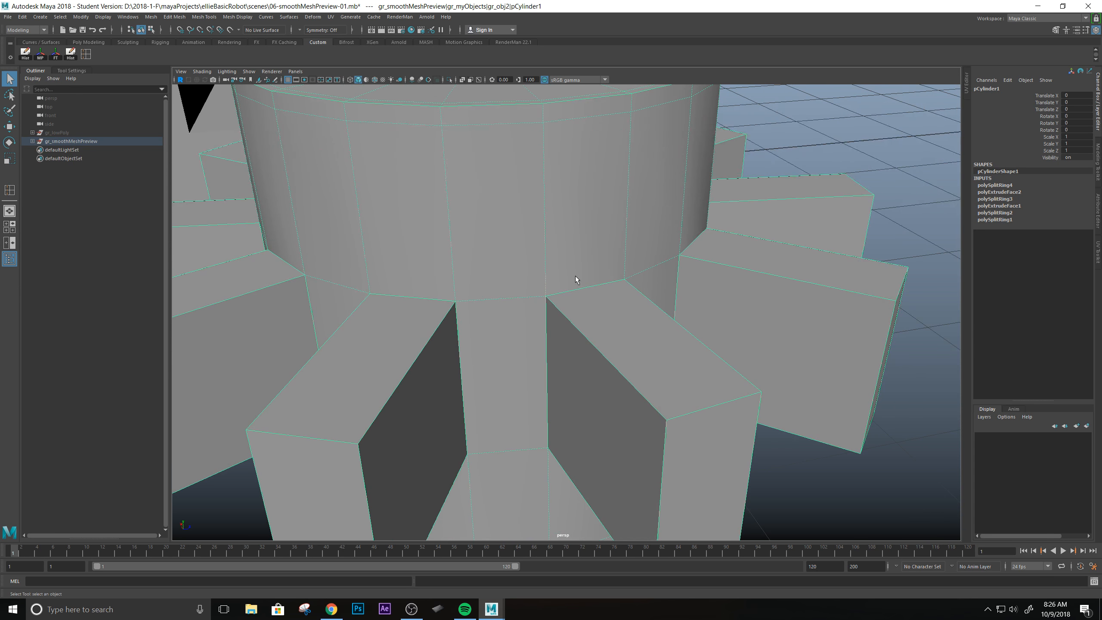
# Examine the tooth bases, side faces and outer ends around the cylinder for where supporting edge loops should go.
pyautogui.keyDown('alt'); pyautogui.moveTo(567, 305); pyautogui.dragTo(649, 282); pyautogui.keyUp('alt')
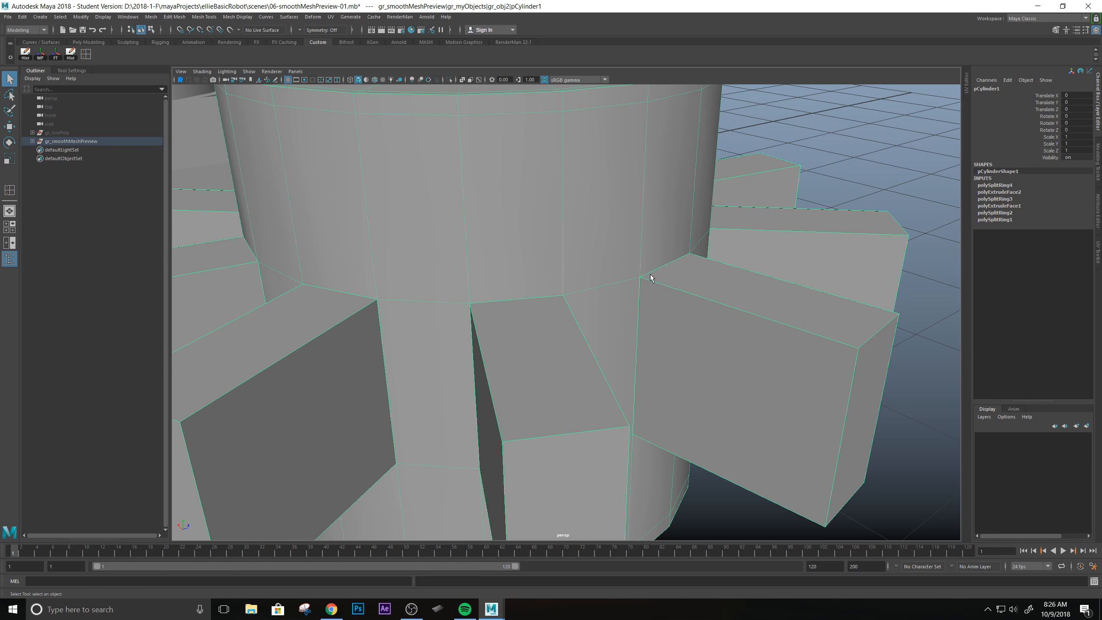
pyautogui.keyDown('alt'); pyautogui.moveTo(694, 407); pyautogui.dragTo(780, 253); pyautogui.keyUp('alt')
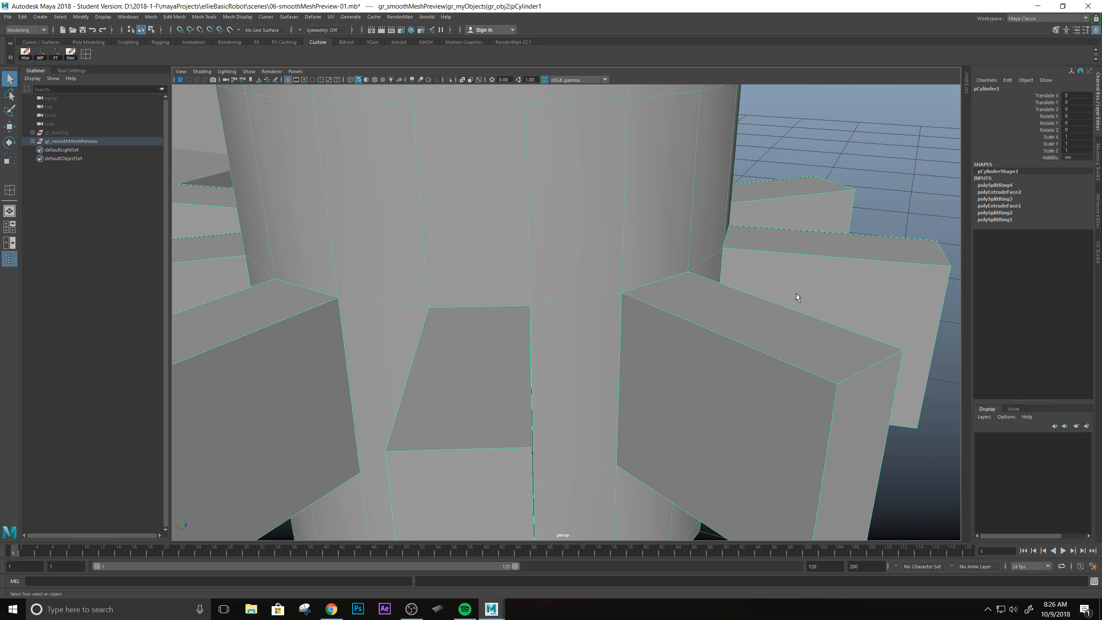
pyautogui.keyDown('alt'); pyautogui.moveTo(797, 295); pyautogui.dragTo(573, 292); pyautogui.keyUp('alt')
pyautogui.keyDown('alt'); pyautogui.moveTo(574, 292); pyautogui.dragTo(560, 285, button='middle'); pyautogui.keyUp('alt')
pyautogui.keyDown('alt'); pyautogui.moveTo(558, 282); pyautogui.dragTo(642, 262); pyautogui.keyUp('alt')
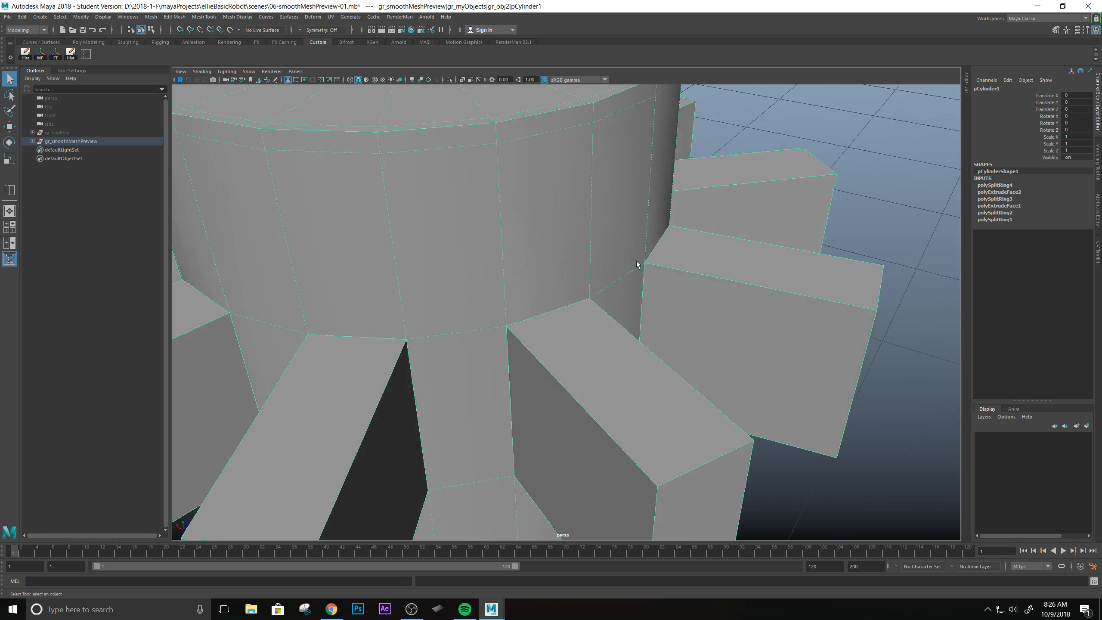
pyautogui.keyDown('alt'); pyautogui.moveTo(638, 209); pyautogui.dragTo(587, 184); pyautogui.keyUp('alt')
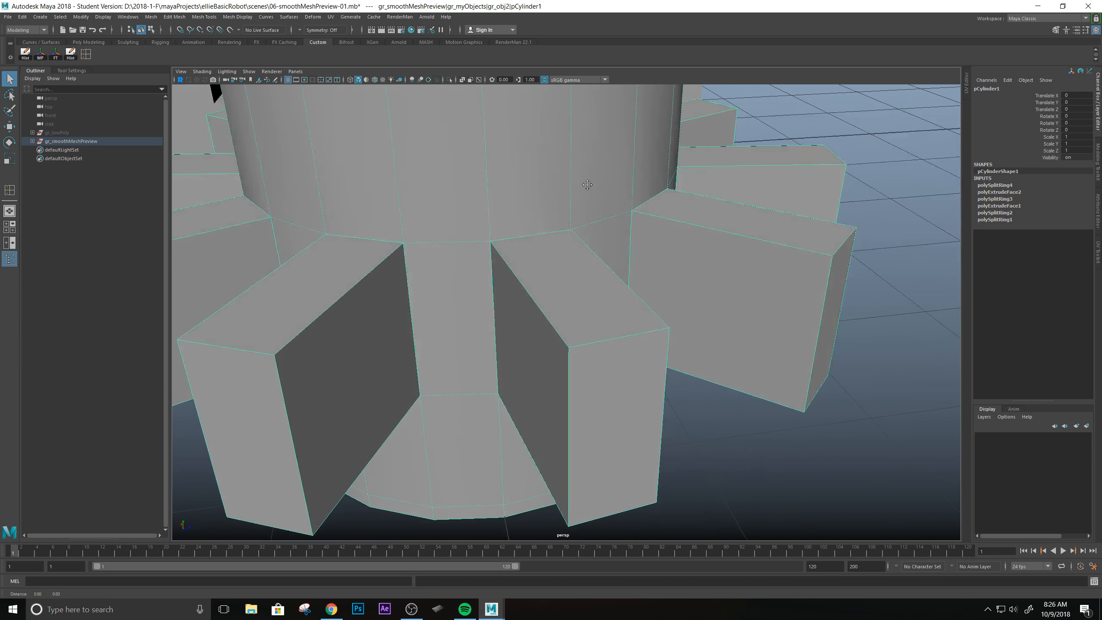
pyautogui.keyDown('alt'); pyautogui.moveTo(587, 183); pyautogui.dragTo(568, 254, button='middle'); pyautogui.keyUp('alt')
pyautogui.keyDown('alt'); pyautogui.moveTo(573, 287); pyautogui.dragTo(574, 278); pyautogui.keyUp('alt')
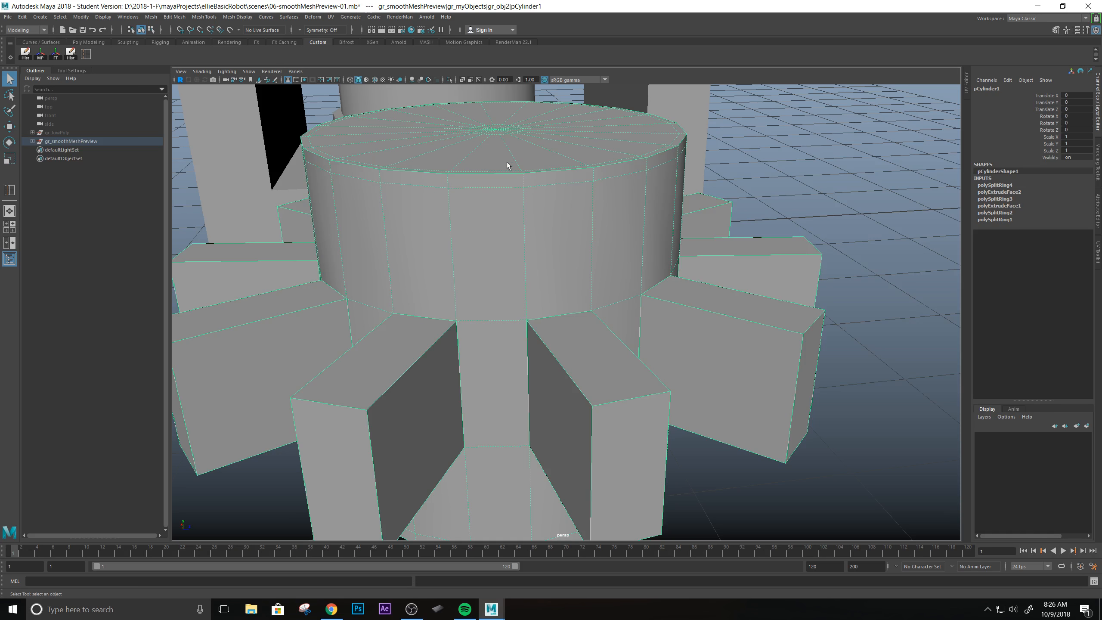
pyautogui.keyDown('alt'); pyautogui.moveTo(544, 186); pyautogui.dragTo(533, 236); pyautogui.keyUp('alt')
pyautogui.keyDown('alt'); pyautogui.moveTo(529, 277); pyautogui.dragTo(586, 319); pyautogui.keyUp('alt')
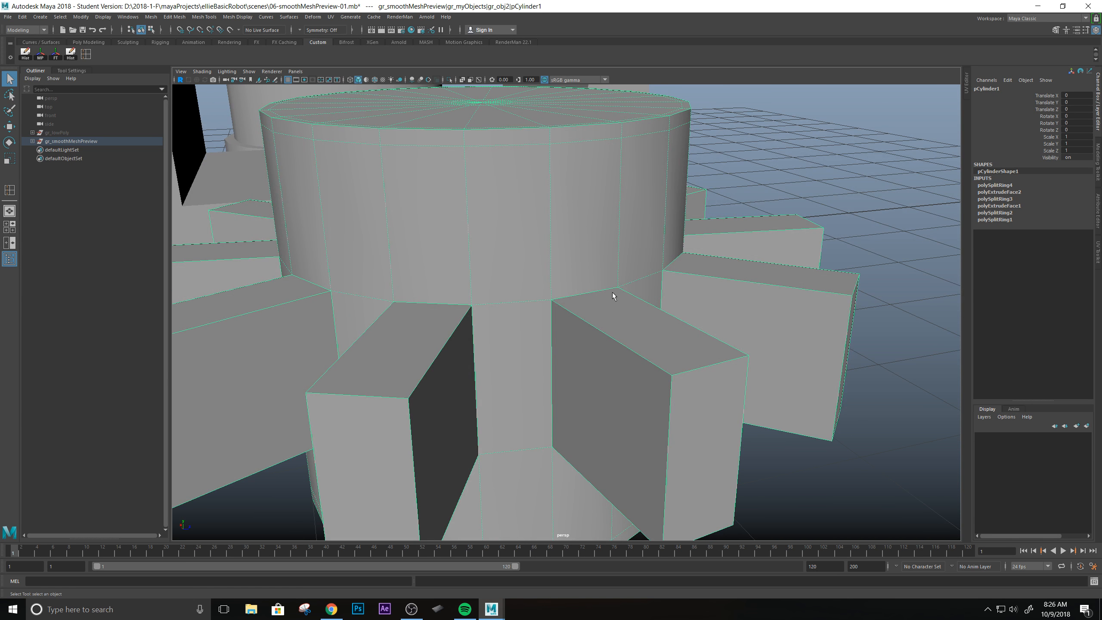
pyautogui.keyDown('alt'); pyautogui.moveTo(630, 451); pyautogui.dragTo(520, 250); pyautogui.keyUp('alt')
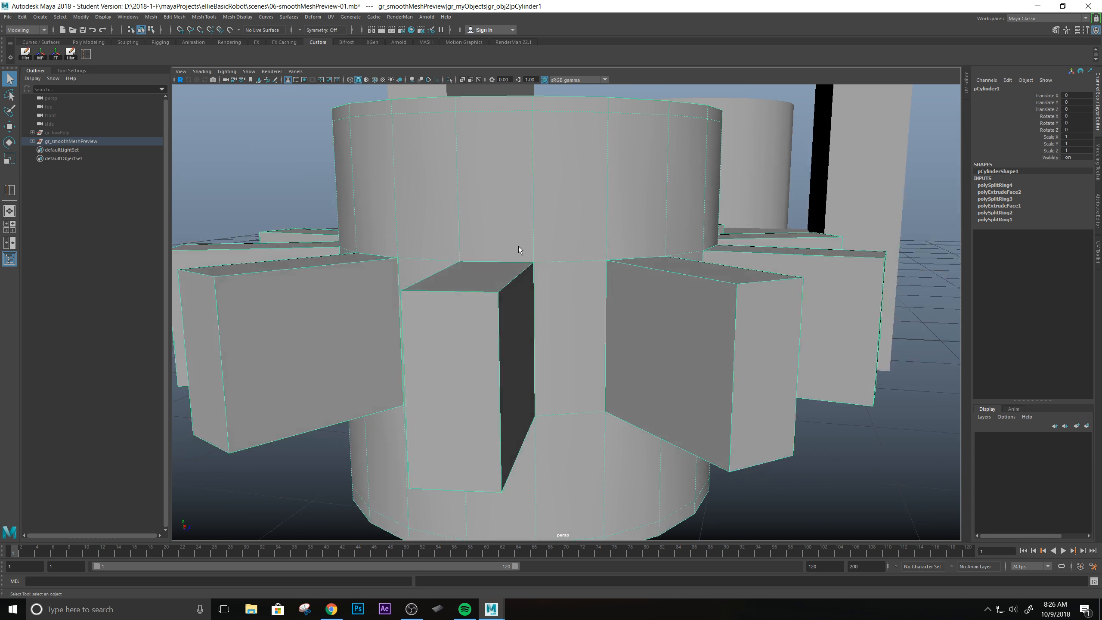
pyautogui.keyDown('alt'); pyautogui.moveTo(405, 331); pyautogui.dragTo(639, 324); pyautogui.keyUp('alt')
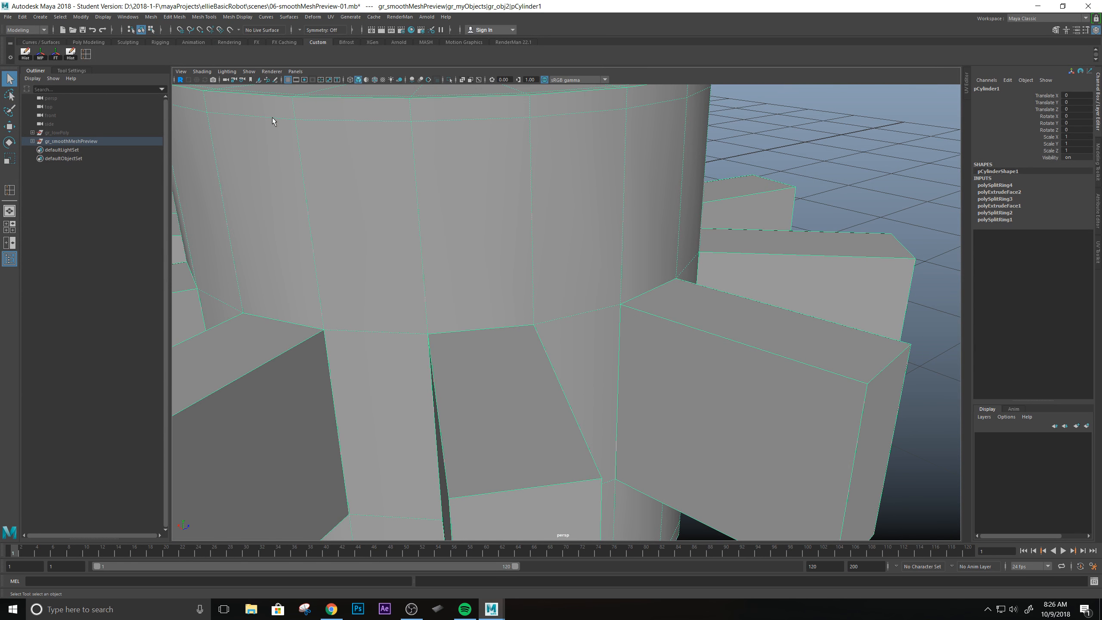
# Insert an edge loop around one tooth, close to its base at the cylinder wall, and check it in smooth preview.
pyautogui.click(86, 54)
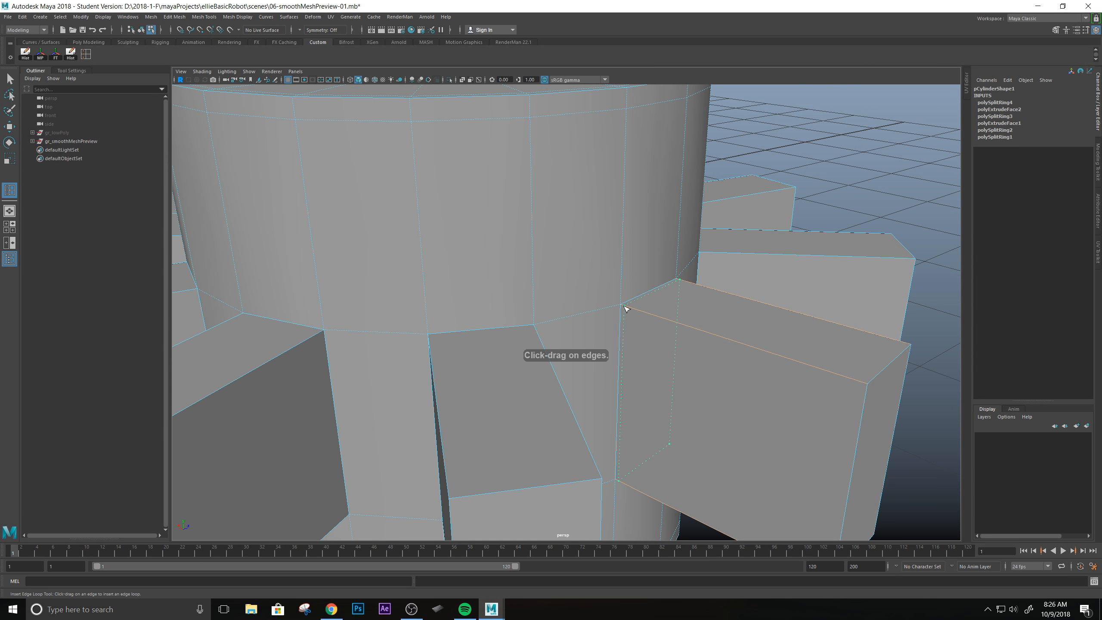
pyautogui.click(625, 307)
pyautogui.keyDown('alt'); pyautogui.moveTo(624, 307); pyautogui.dragTo(471, 297); pyautogui.keyUp('alt')
pyautogui.keyDown('alt'); pyautogui.moveTo(649, 441); pyautogui.dragTo(624, 348); pyautogui.keyUp('alt')
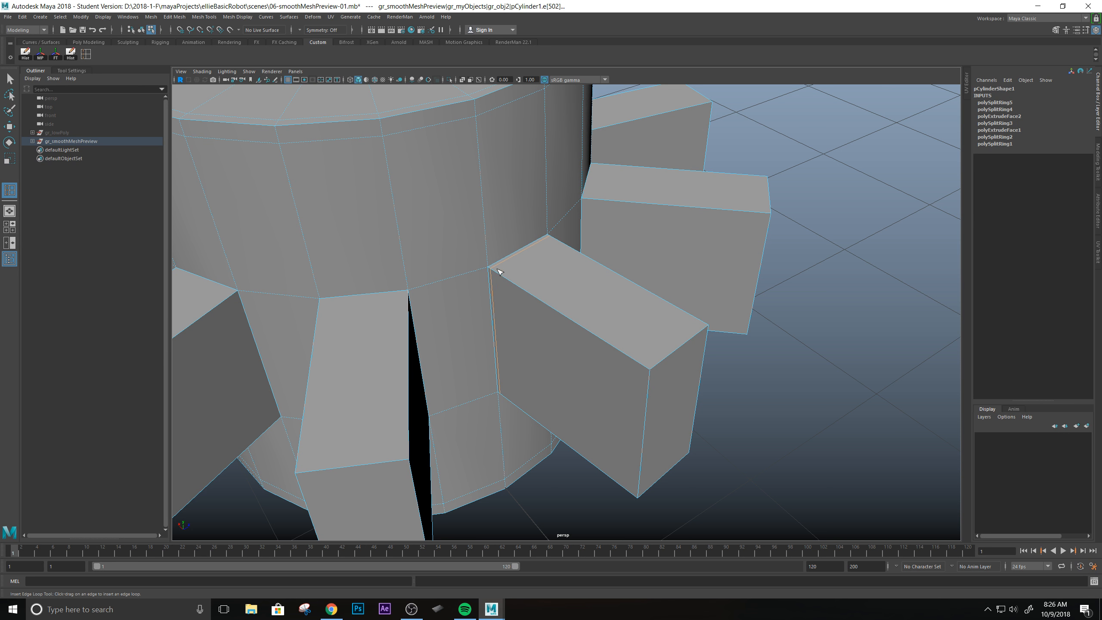
pyautogui.press('2')
pyautogui.scroll(-2, 575, 308)
pyautogui.scroll(3, 575, 308)
pyautogui.keyDown('alt'); pyautogui.moveTo(585, 339); pyautogui.dragTo(578, 262); pyautogui.keyUp('alt')
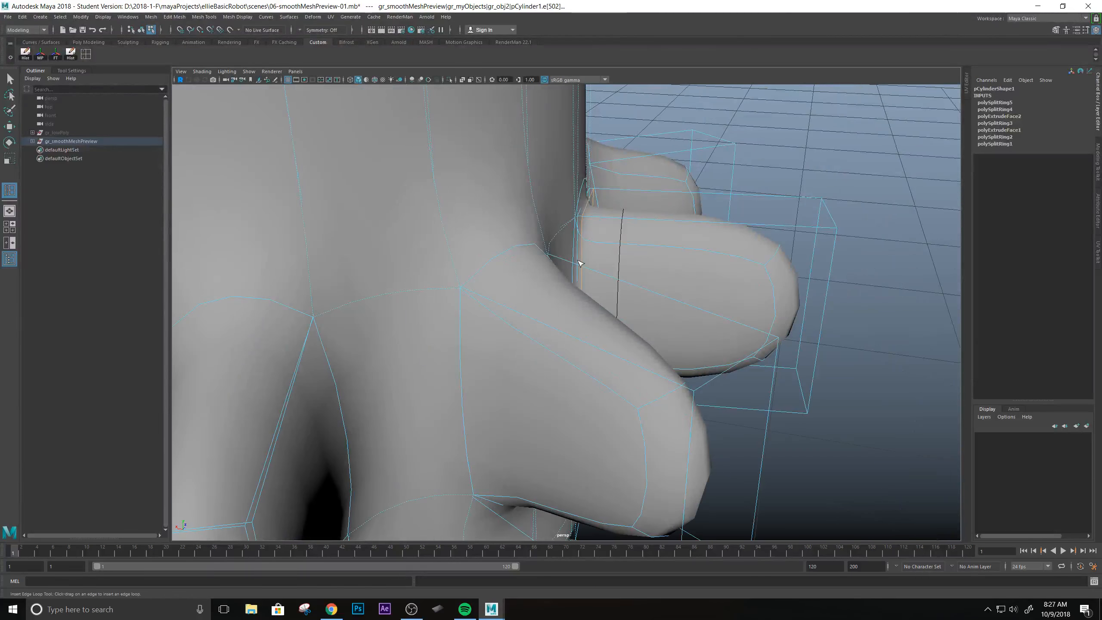
pyautogui.press('1')
# Insert an edge loop around the same tooth just inside its outer end and check the smoothed shape.
pyautogui.keyDown('alt'); pyautogui.moveTo(654, 310); pyautogui.dragTo(733, 316); pyautogui.keyUp('alt')
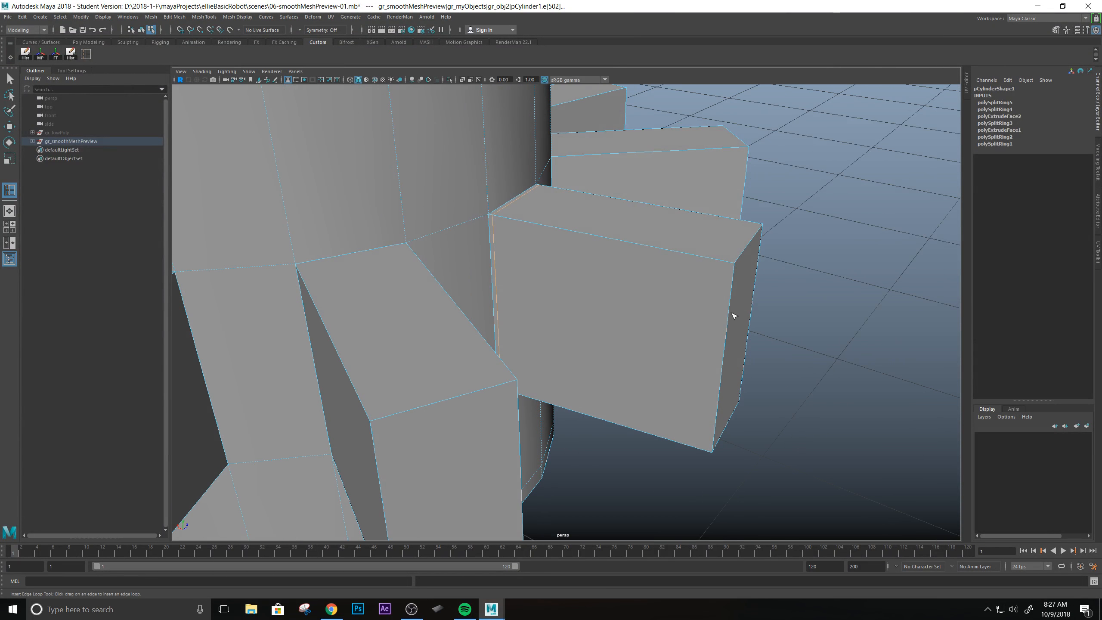
pyautogui.click(732, 266)
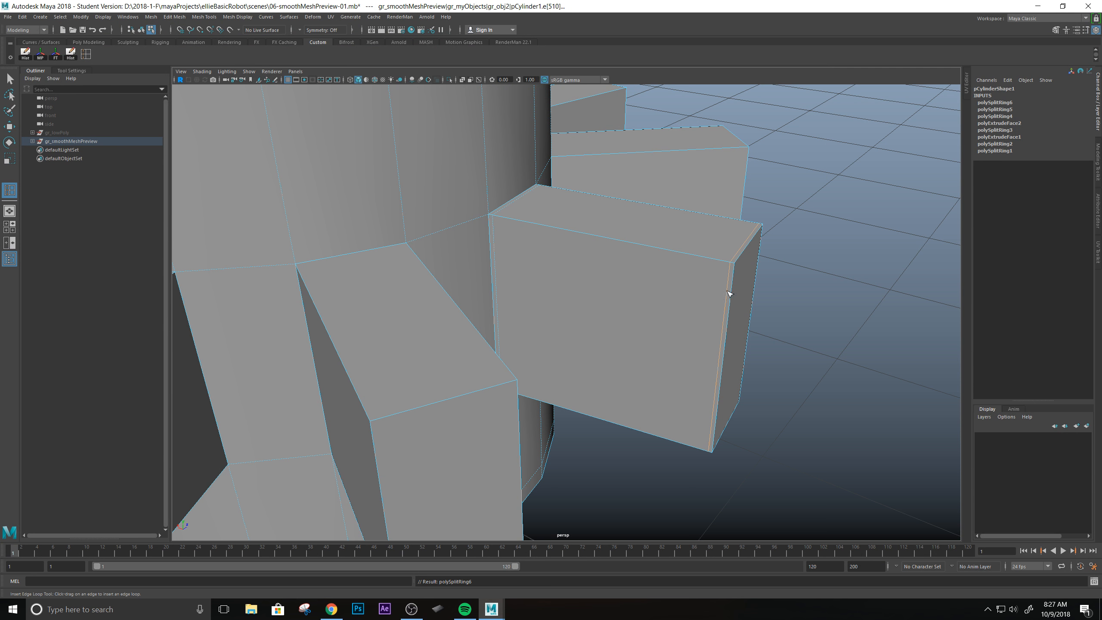
pyautogui.press('2')
pyautogui.scroll(-2, 630, 237)
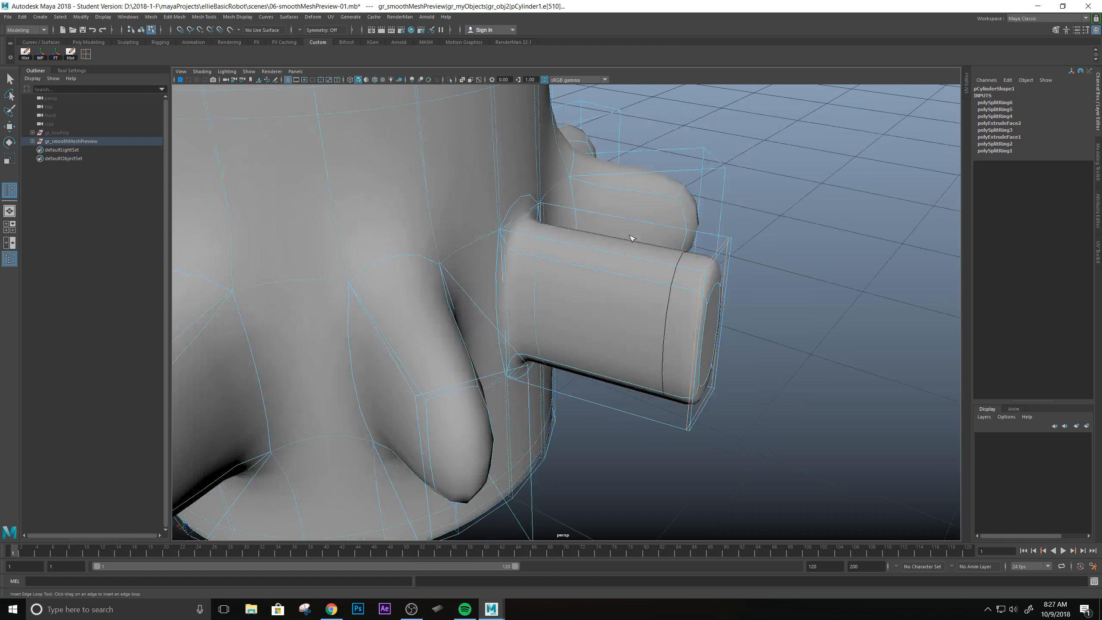
pyautogui.keyDown('alt'); pyautogui.moveTo(721, 240); pyautogui.dragTo(679, 259); pyautogui.keyUp('alt')
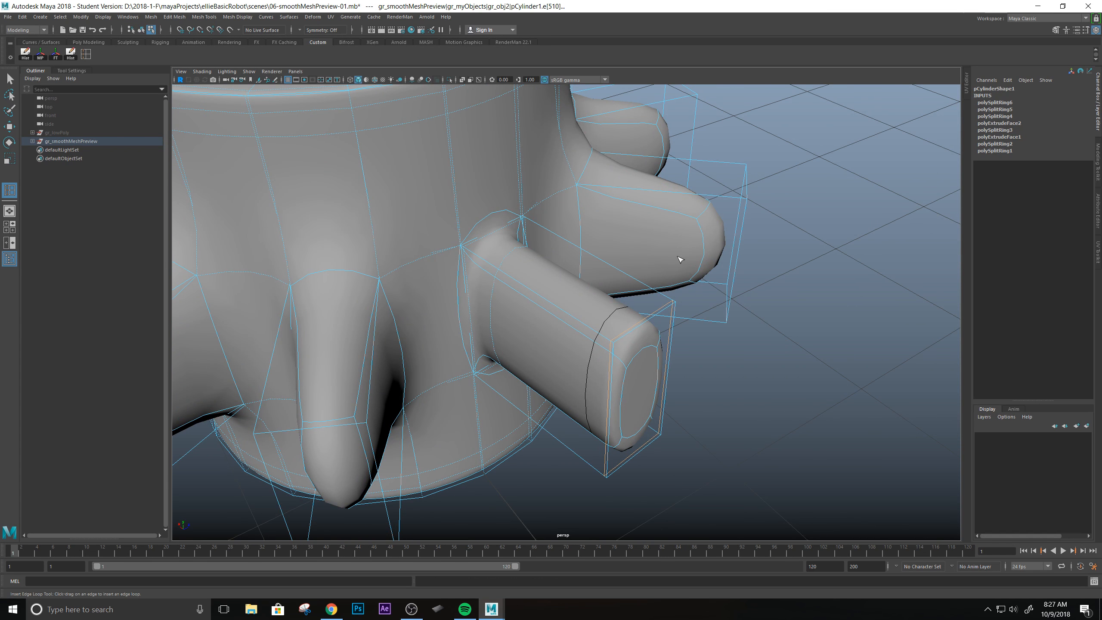
pyautogui.press('1')
# Insert an edge loop around the same tooth, roughly midway between the cylinder wall and its outer end.
pyautogui.keyDown('alt'); pyautogui.moveTo(674, 266); pyautogui.dragTo(553, 269); pyautogui.keyUp('alt')
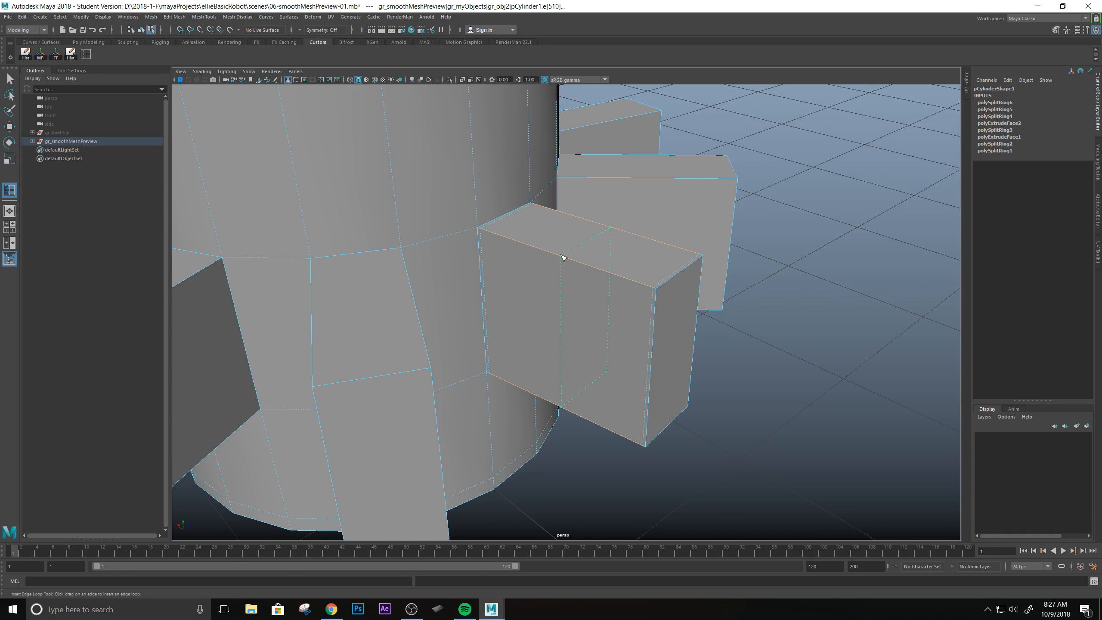
pyautogui.click(555, 256)
pyautogui.press('2')
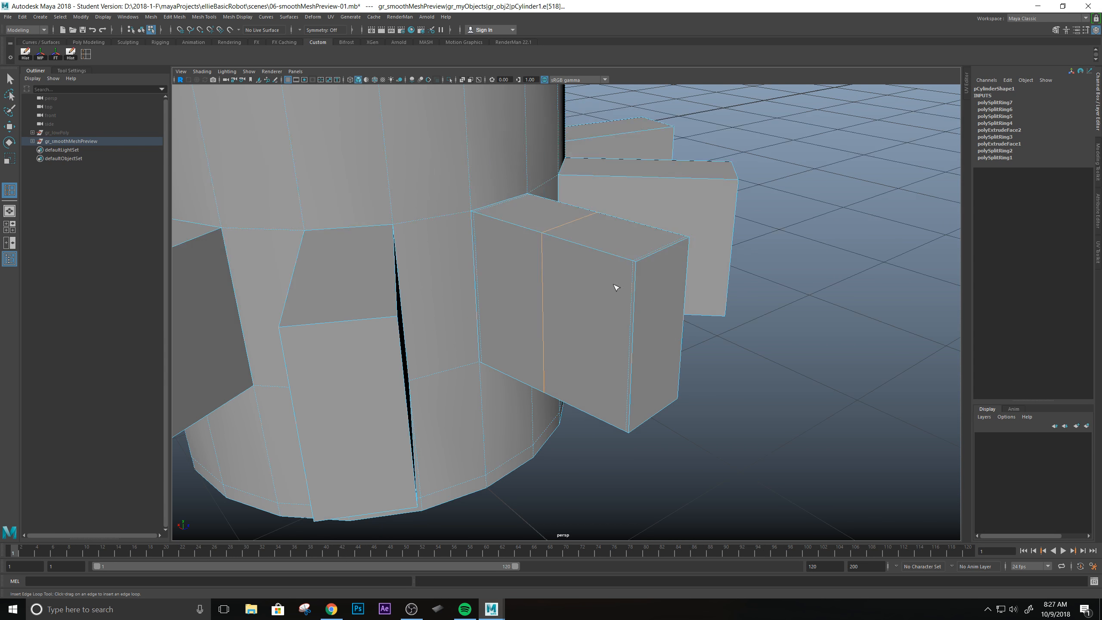
pyautogui.keyDown('alt'); pyautogui.moveTo(615, 284); pyautogui.dragTo(499, 290); pyautogui.keyUp('alt')
pyautogui.press('1')
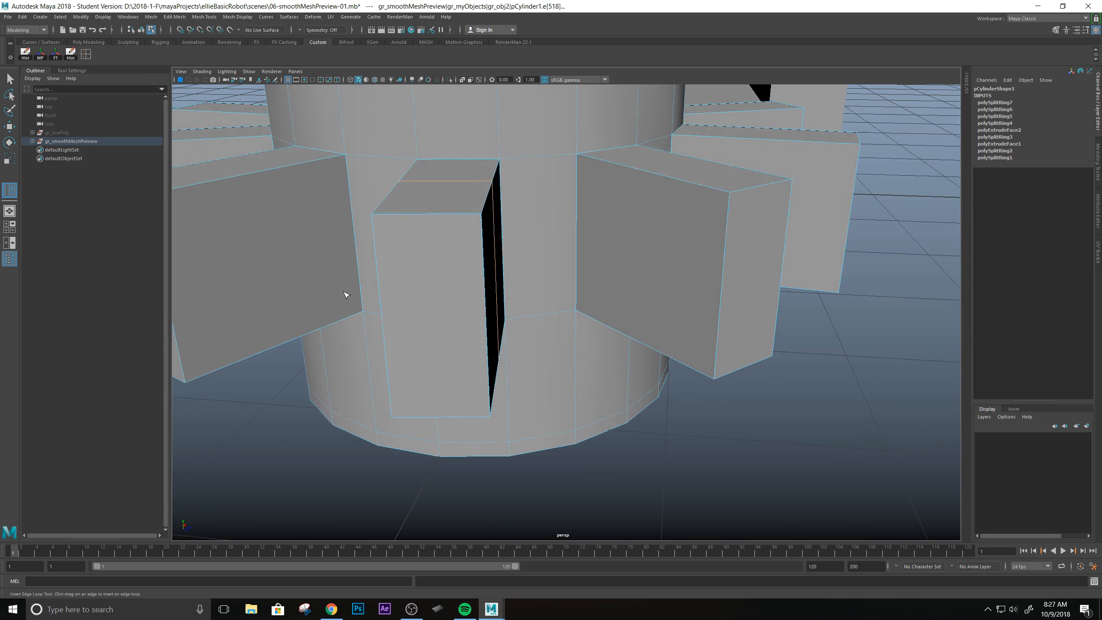
# Insert a horizontal edge loop around the cylinder and all its teeth near their mid-height, and check it in smooth preview.
pyautogui.keyDown('alt'); pyautogui.moveTo(521, 353); pyautogui.dragTo(516, 331); pyautogui.keyUp('alt')
pyautogui.keyDown('alt'); pyautogui.moveTo(541, 275); pyautogui.dragTo(551, 372, button='middle'); pyautogui.keyUp('alt')
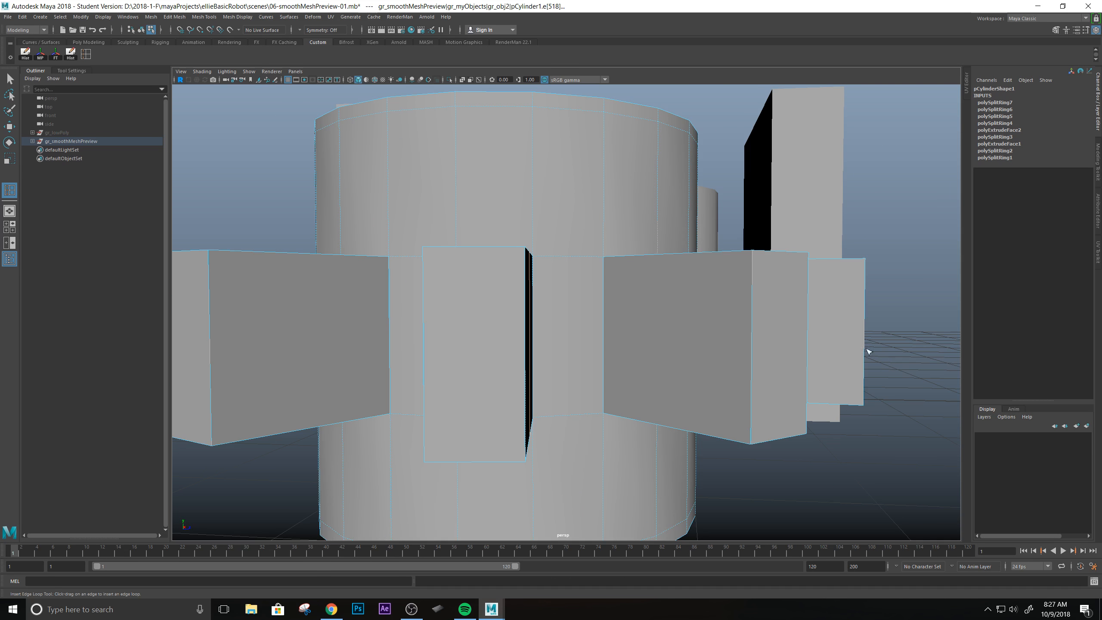
pyautogui.keyDown('alt'); pyautogui.moveTo(565, 293); pyautogui.dragTo(472, 386); pyautogui.keyUp('alt')
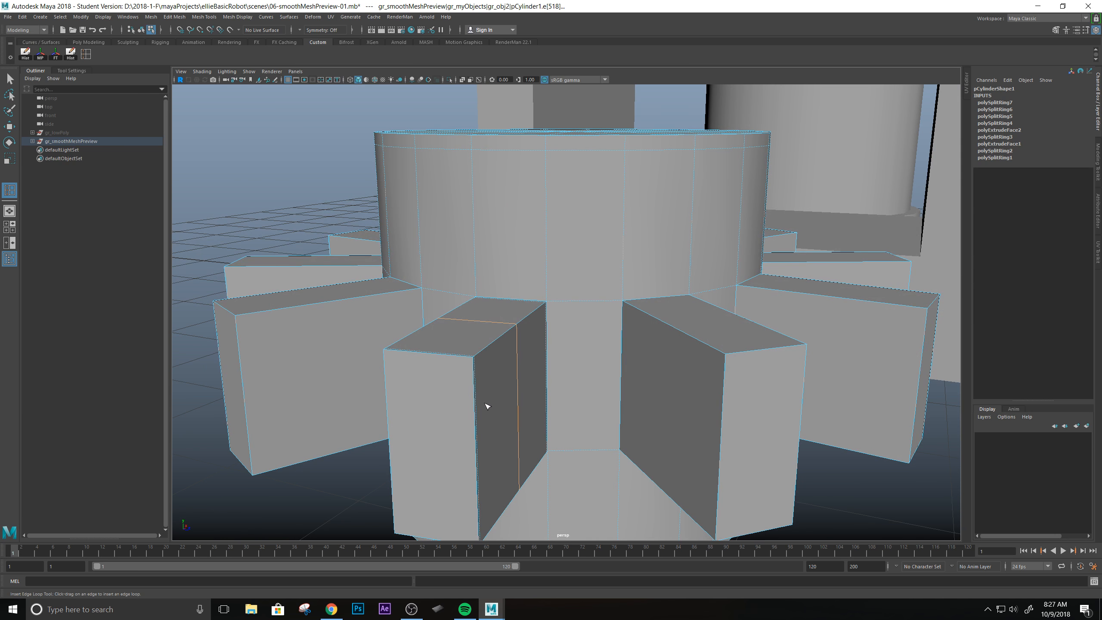
pyautogui.keyDown('alt'); pyautogui.moveTo(520, 453); pyautogui.dragTo(531, 379); pyautogui.keyUp('alt')
pyautogui.click(535, 394)
pyautogui.press('2')
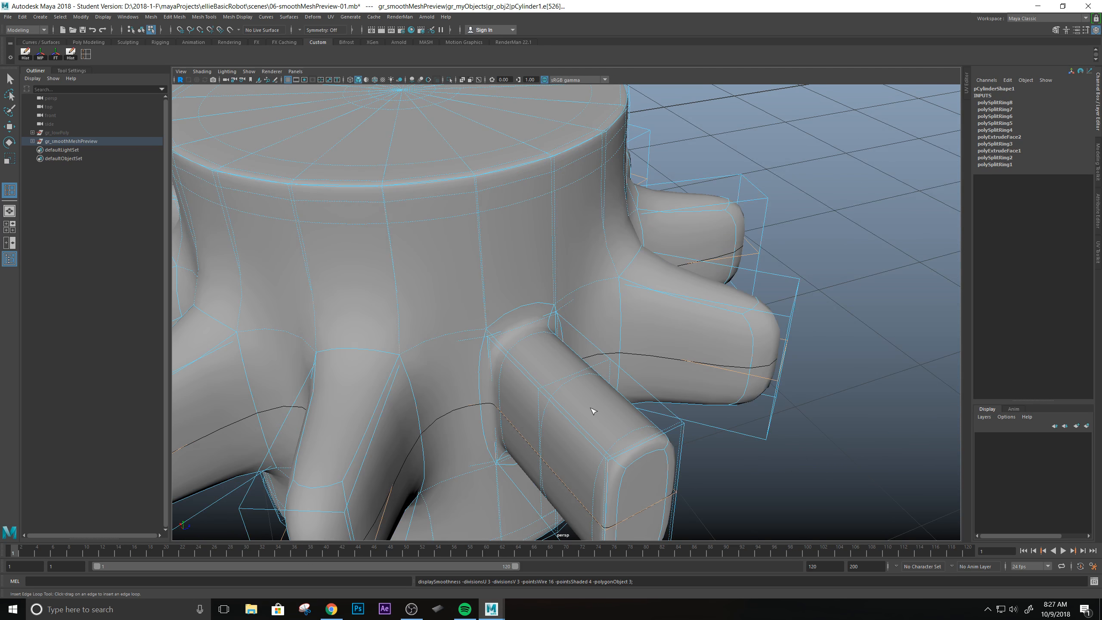
pyautogui.keyDown('alt'); pyautogui.moveTo(590, 407); pyautogui.dragTo(557, 390); pyautogui.keyUp('alt')
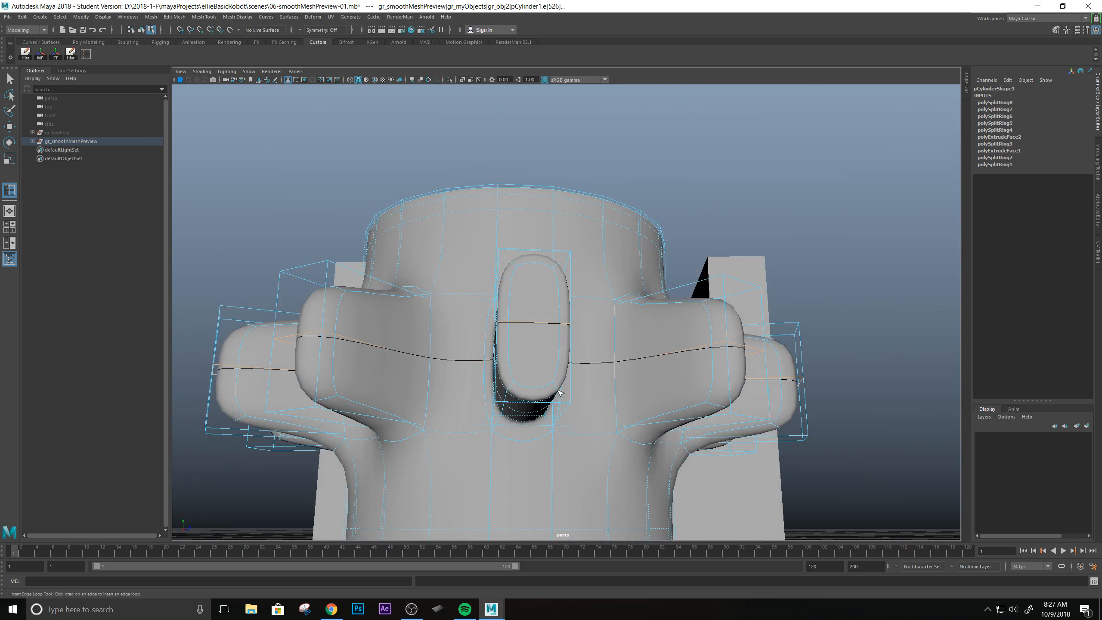
pyautogui.hotkey('ctrl', 'z')
# Select the horizontal loop running around all the teeth and move it up to just below their upper faces.
pyautogui.scroll(2, 564, 396)
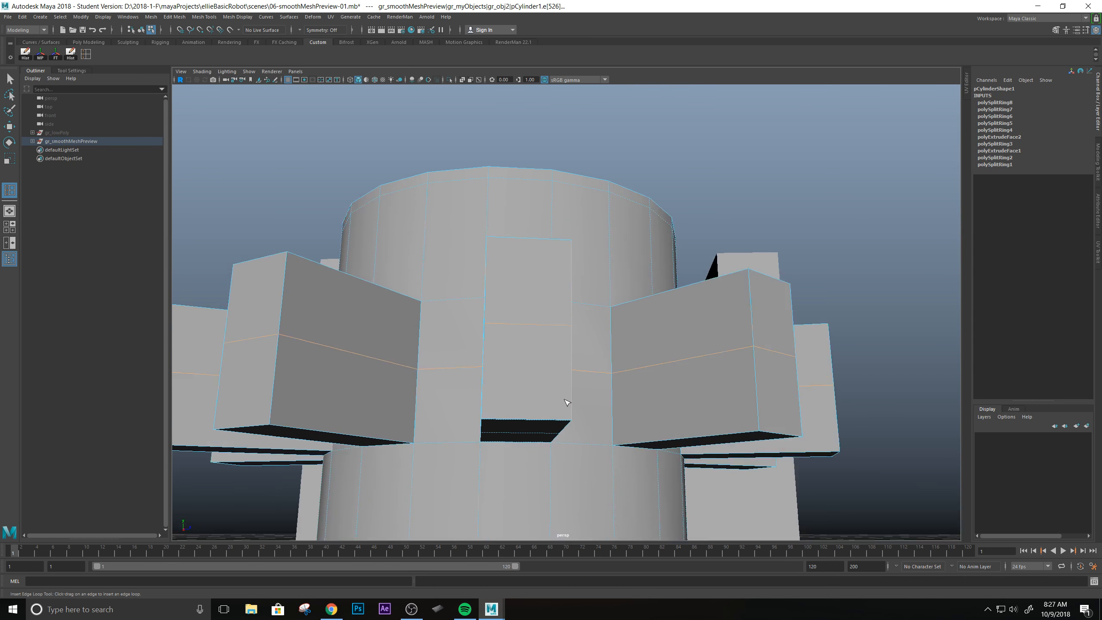
pyautogui.keyDown('alt'); pyautogui.moveTo(551, 347); pyautogui.dragTo(543, 380); pyautogui.keyUp('alt')
pyautogui.press('q')
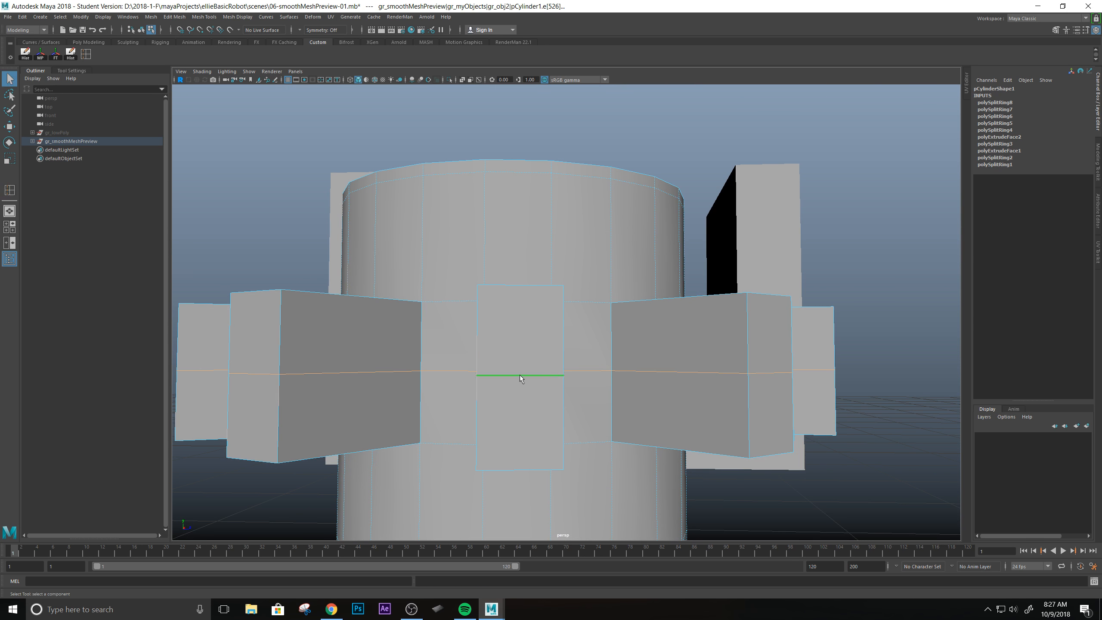
pyautogui.click(520, 375)
pyautogui.press('w')
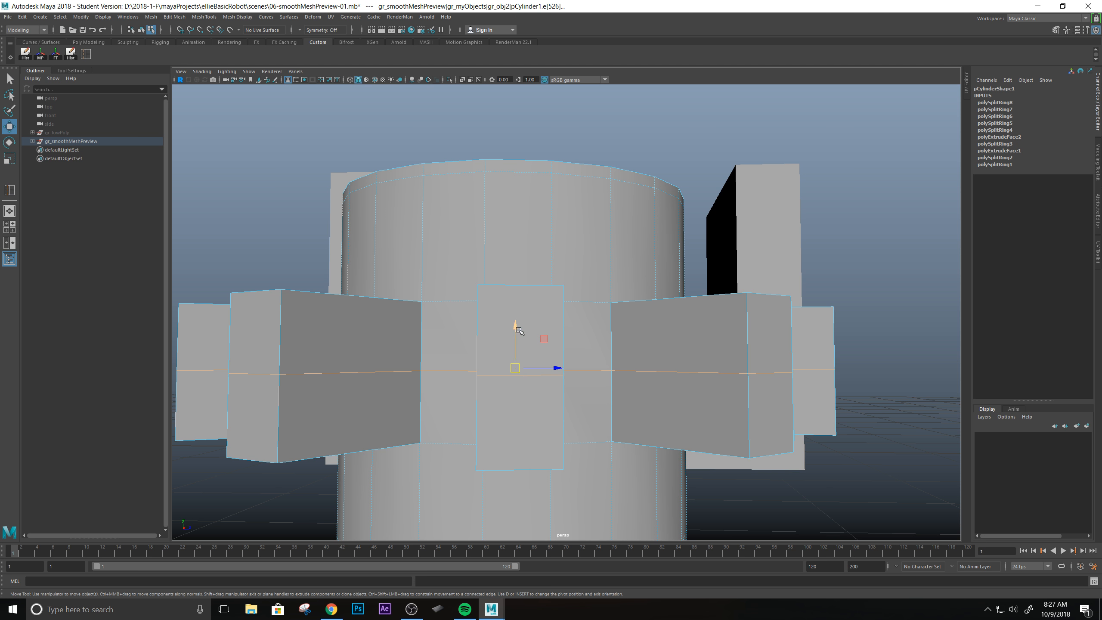
pyautogui.keyDown('alt'); pyautogui.moveTo(574, 338); pyautogui.dragTo(694, 463); pyautogui.keyUp('alt')
pyautogui.keyDown('alt'); pyautogui.moveTo(563, 323); pyautogui.dragTo(542, 269); pyautogui.keyUp('alt')
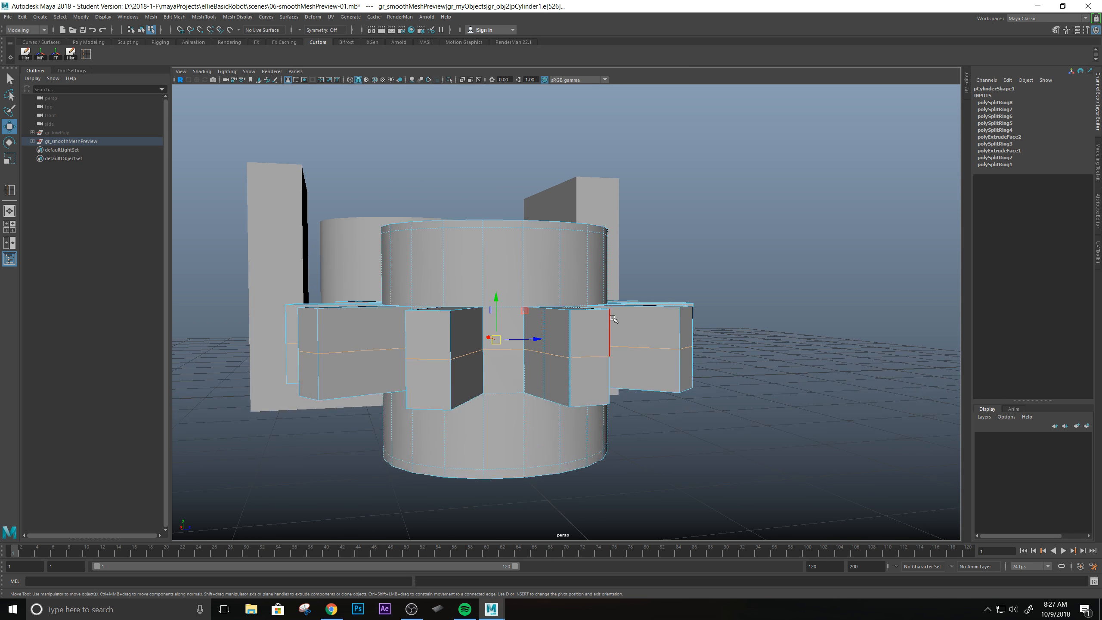
pyautogui.scroll(5, 613, 319)
pyautogui.keyDown('alt'); pyautogui.moveTo(612, 319); pyautogui.dragTo(607, 344); pyautogui.keyUp('alt')
pyautogui.moveTo(461, 285); pyautogui.dragTo(461, 247)
pyautogui.moveTo(430, 308)
pyautogui.keyDown('alt'); pyautogui.mouseDown()
pyautogui.moveTo(521, 290)
pyautogui.moveTo(557, 299)
pyautogui.moveTo(427, 298)
pyautogui.mouseUp(); pyautogui.keyUp('alt')
pyautogui.moveTo(526, 268); pyautogui.dragTo(528, 259)
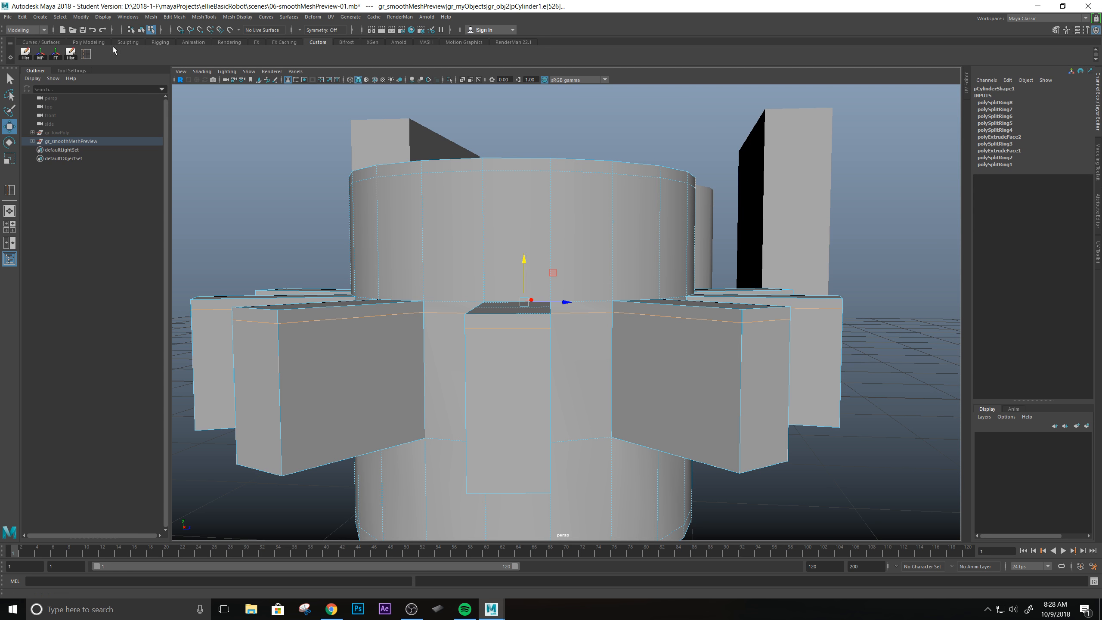
# Insert a second horizontal edge loop around all the teeth just above their lower edges and check the smoothed result.
pyautogui.click(86, 54)
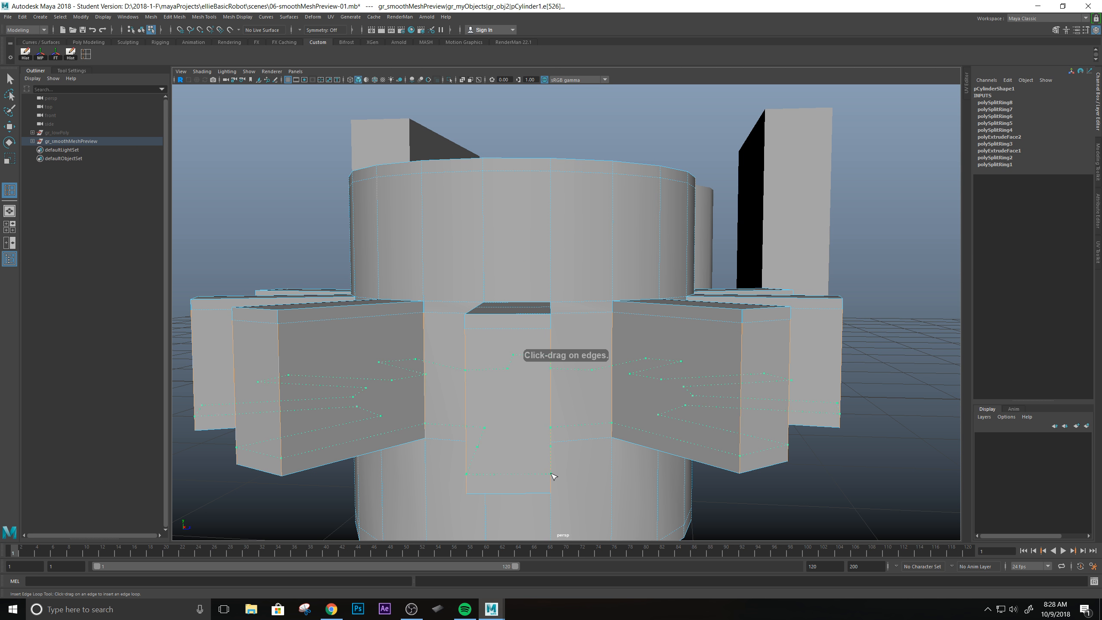
pyautogui.click(551, 480)
pyautogui.keyDown('alt'); pyautogui.moveTo(567, 393); pyautogui.dragTo(533, 390); pyautogui.keyUp('alt')
pyautogui.press('3')
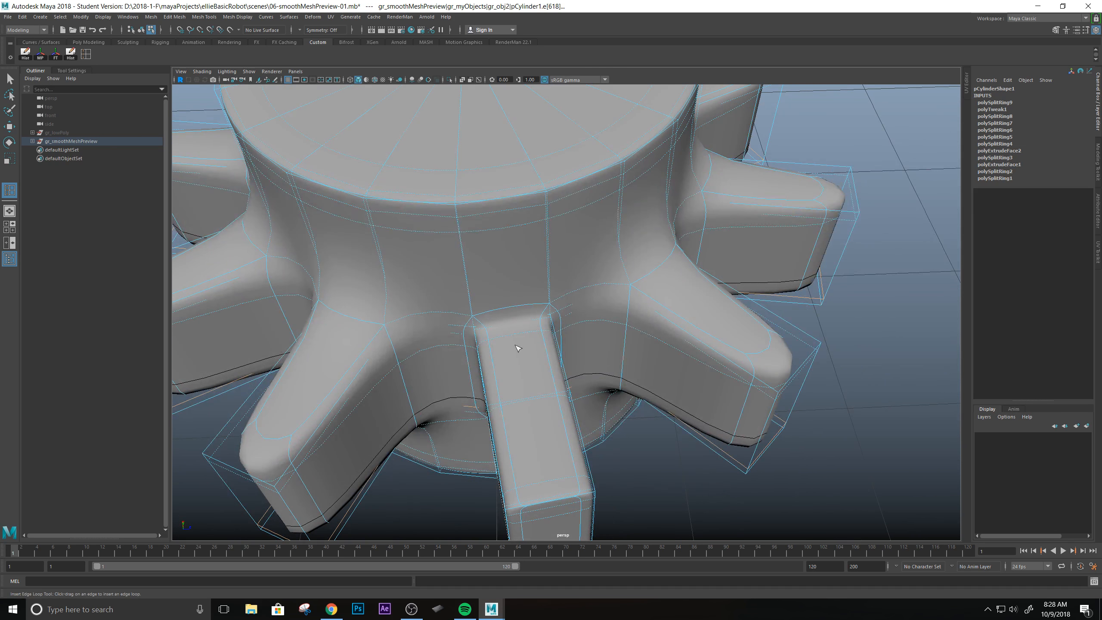
pyautogui.keyDown('alt'); pyautogui.moveTo(672, 380); pyautogui.dragTo(533, 302); pyautogui.keyUp('alt')
pyautogui.keyDown('alt'); pyautogui.moveTo(622, 310); pyautogui.dragTo(636, 359); pyautogui.keyUp('alt')
pyautogui.press('1')
# Insert a vertical edge loop down the cylinder wall beside the narrow tooth and across the caps, and preview the smoothed mesh.
pyautogui.scroll(-3, 575, 327)
pyautogui.scroll(5, 576, 327)
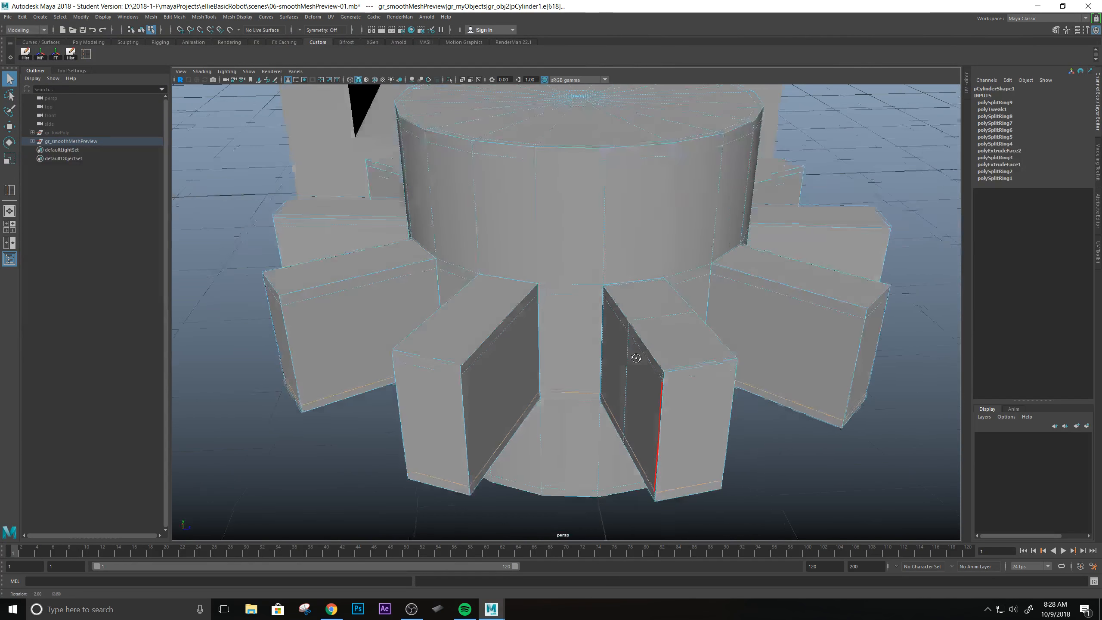
pyautogui.keyDown('alt'); pyautogui.moveTo(635, 358); pyautogui.dragTo(618, 325, button='middle'); pyautogui.keyUp('alt')
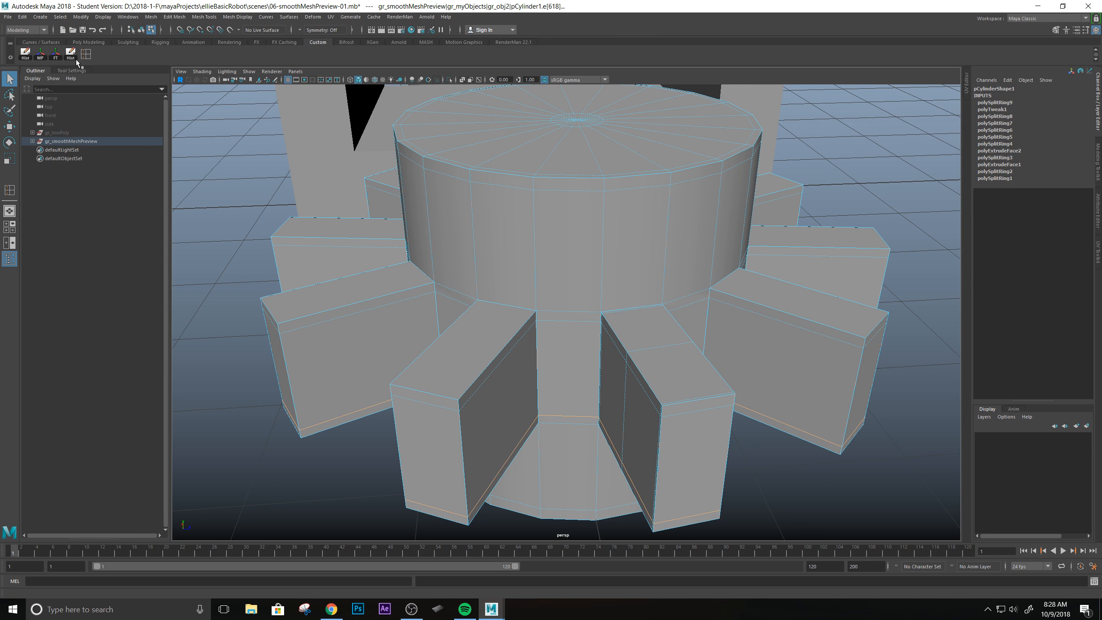
pyautogui.press('y')
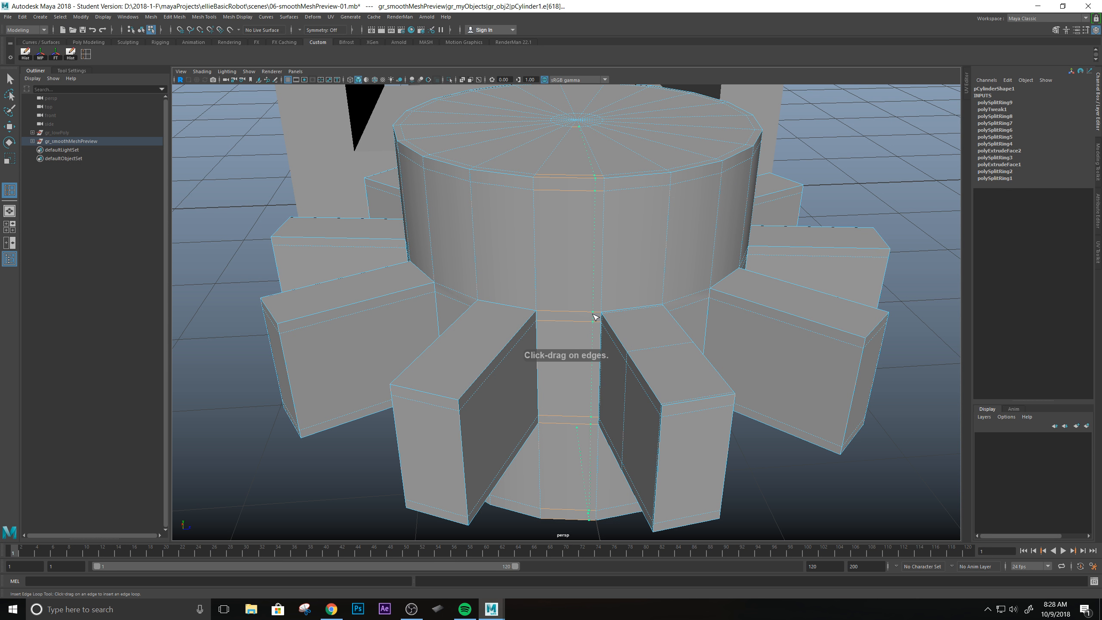
pyautogui.click(594, 317)
pyautogui.keyDown('alt'); pyautogui.moveTo(595, 317); pyautogui.dragTo(516, 192); pyautogui.keyUp('alt')
pyautogui.scroll(-2, 558, 226)
pyautogui.scroll(5, 559, 229)
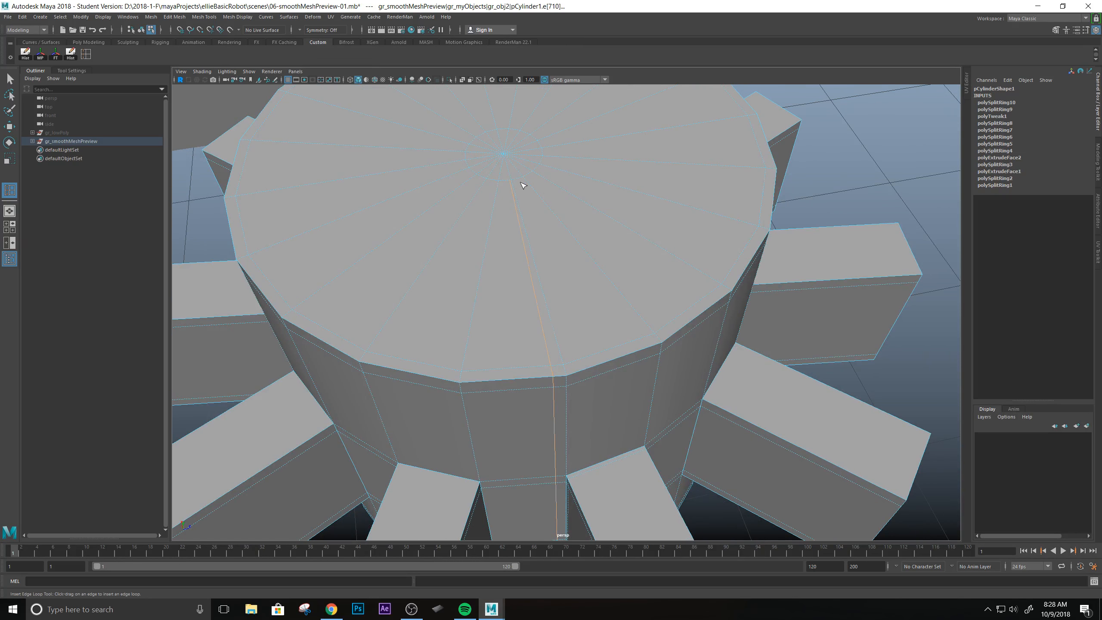
pyautogui.keyDown('alt'); pyautogui.moveTo(581, 295); pyautogui.dragTo(591, 389); pyautogui.keyUp('alt')
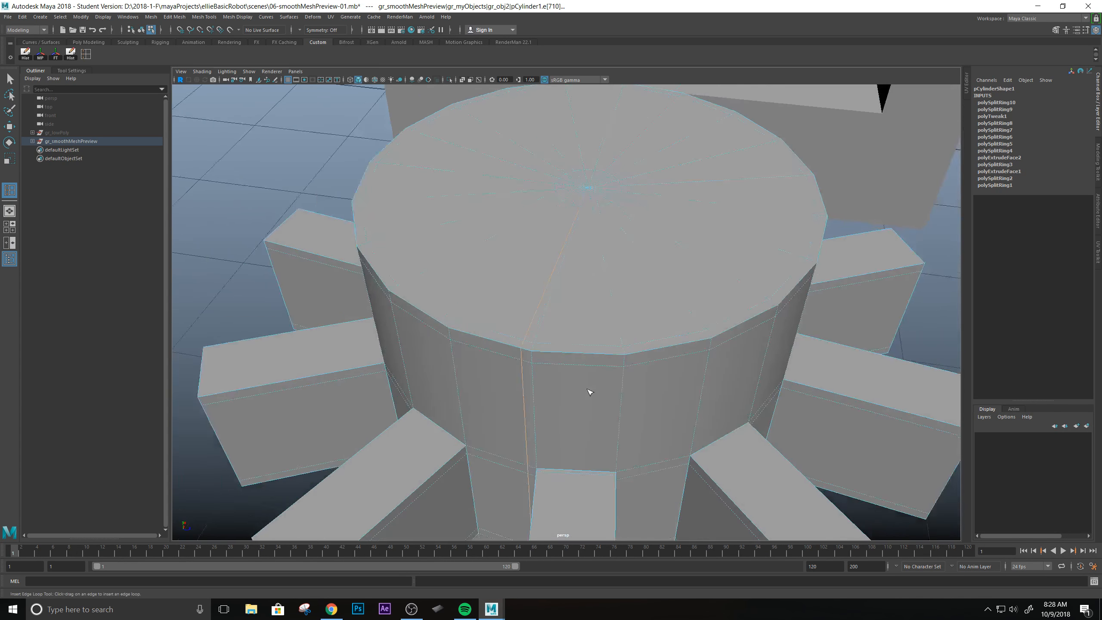
pyautogui.keyDown('alt'); pyautogui.moveTo(591, 389); pyautogui.dragTo(560, 341, button='middle'); pyautogui.keyUp('alt')
pyautogui.keyDown('alt'); pyautogui.moveTo(560, 341); pyautogui.dragTo(584, 317); pyautogui.keyUp('alt')
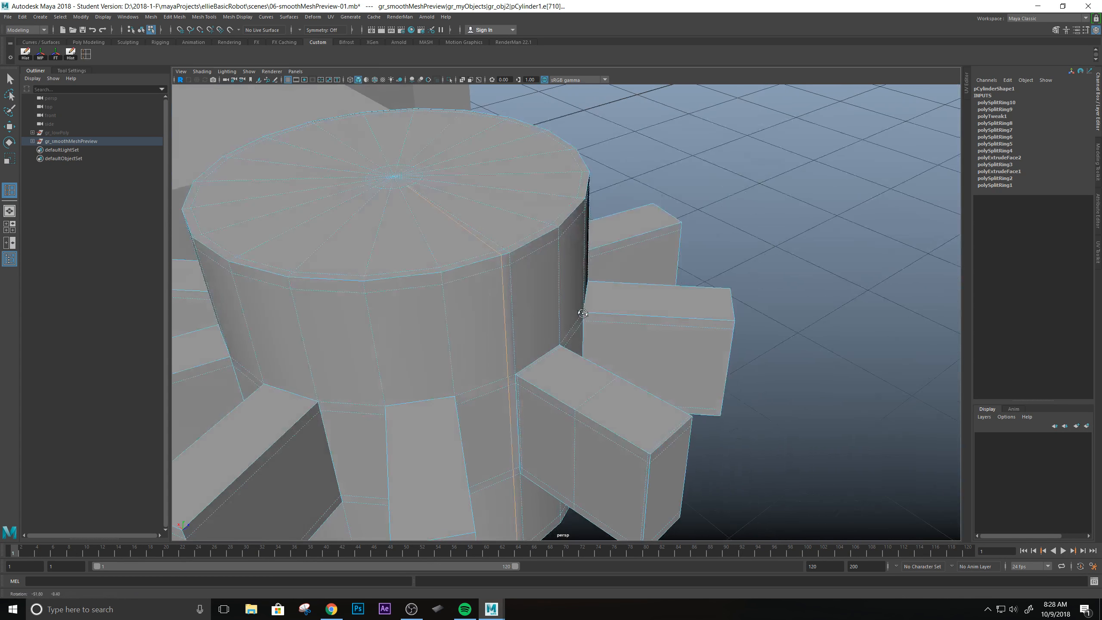
pyautogui.press('3')
pyautogui.press('q')
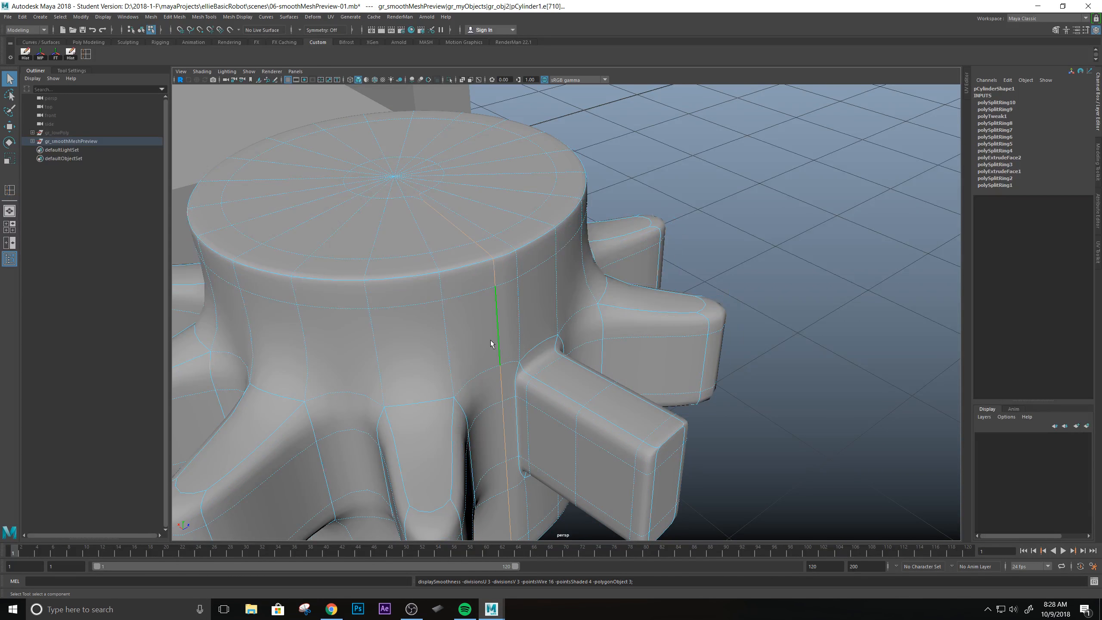
# Return to object mode and examine the smoothed cylinder where the vertical loop runs beside the tooth.
pyautogui.moveTo(491, 341); pyautogui.dragTo(535, 329, button='right')
pyautogui.scroll(-4, 629, 334)
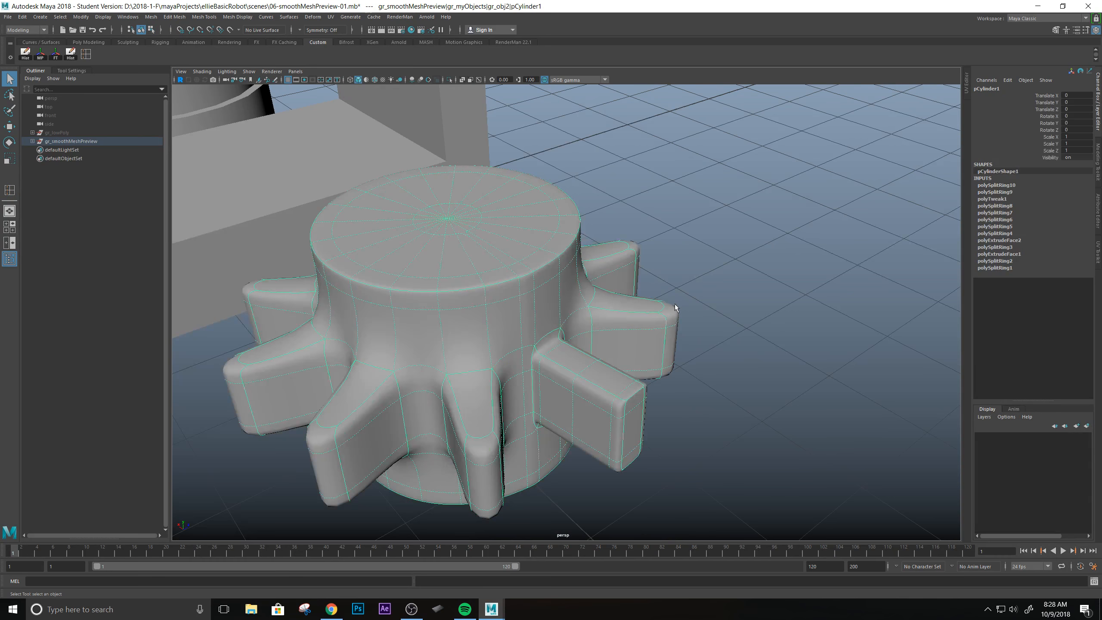
pyautogui.click(729, 309)
pyautogui.scroll(4, 696, 328)
pyautogui.keyDown('alt'); pyautogui.moveTo(513, 458); pyautogui.dragTo(537, 334); pyautogui.keyUp('alt')
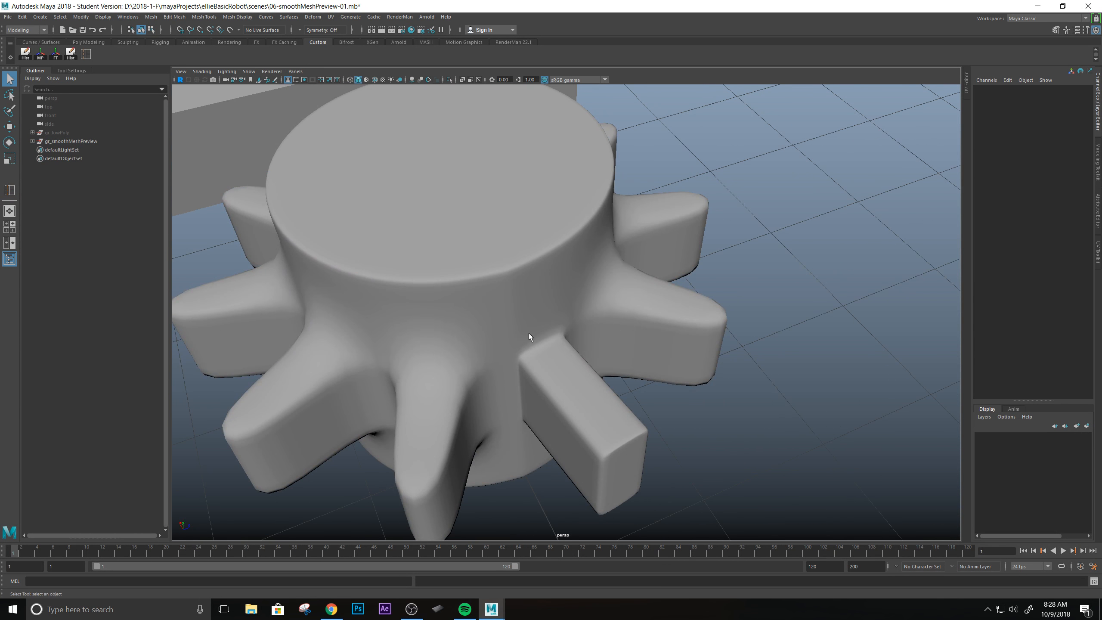
pyautogui.click(529, 335)
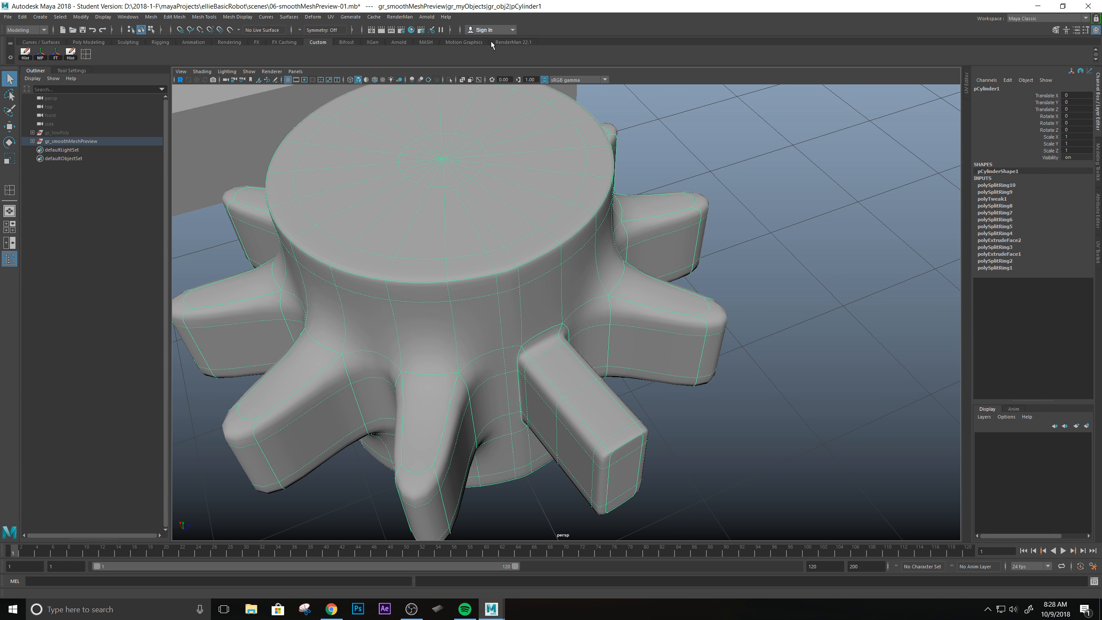
# Show the Poly Modeling tool set and deselect the cylinder.
pyautogui.click(507, 42)
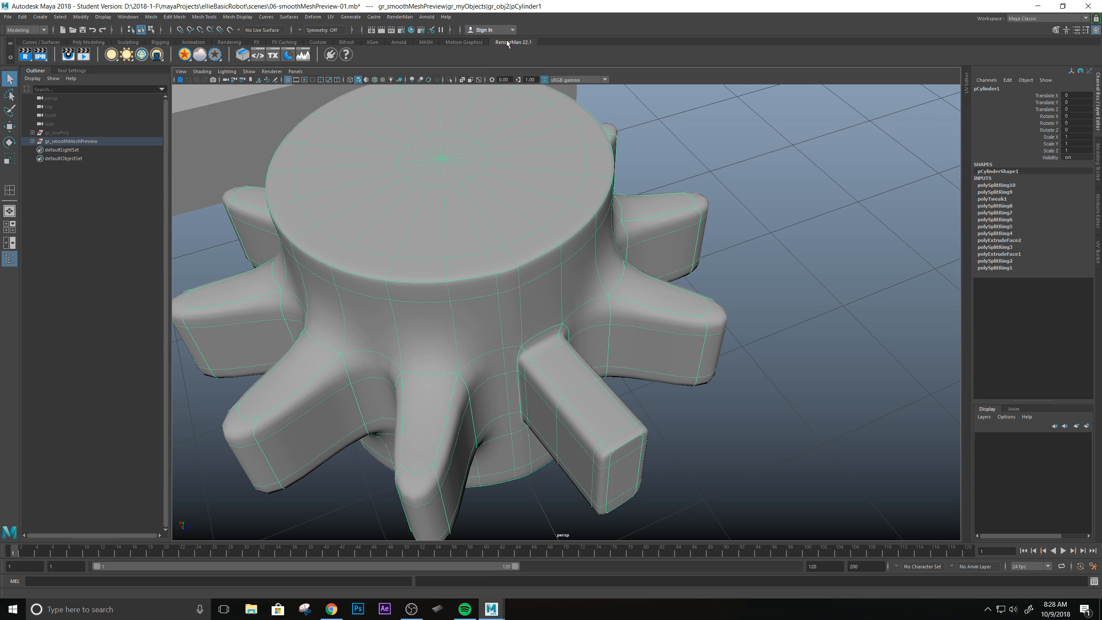
pyautogui.click(78, 43)
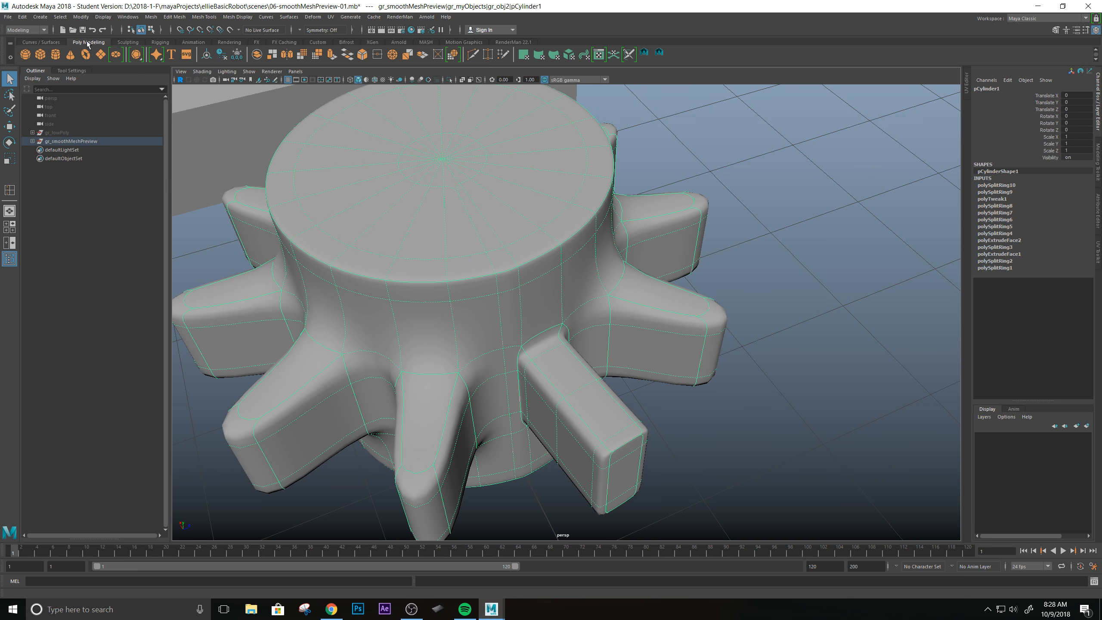
pyautogui.click(838, 190)
# Examine the smoothed cylinder's wireframe around the teeth and where the vertical loop ends near the centre of the top cap.
pyautogui.scroll(-3, 782, 258)
pyautogui.scroll(3, 782, 258)
pyautogui.keyDown('alt'); pyautogui.moveTo(743, 293); pyautogui.dragTo(681, 255); pyautogui.keyUp('alt')
pyautogui.keyDown('alt'); pyautogui.moveTo(646, 318); pyautogui.dragTo(657, 249, button='middle'); pyautogui.keyUp('alt')
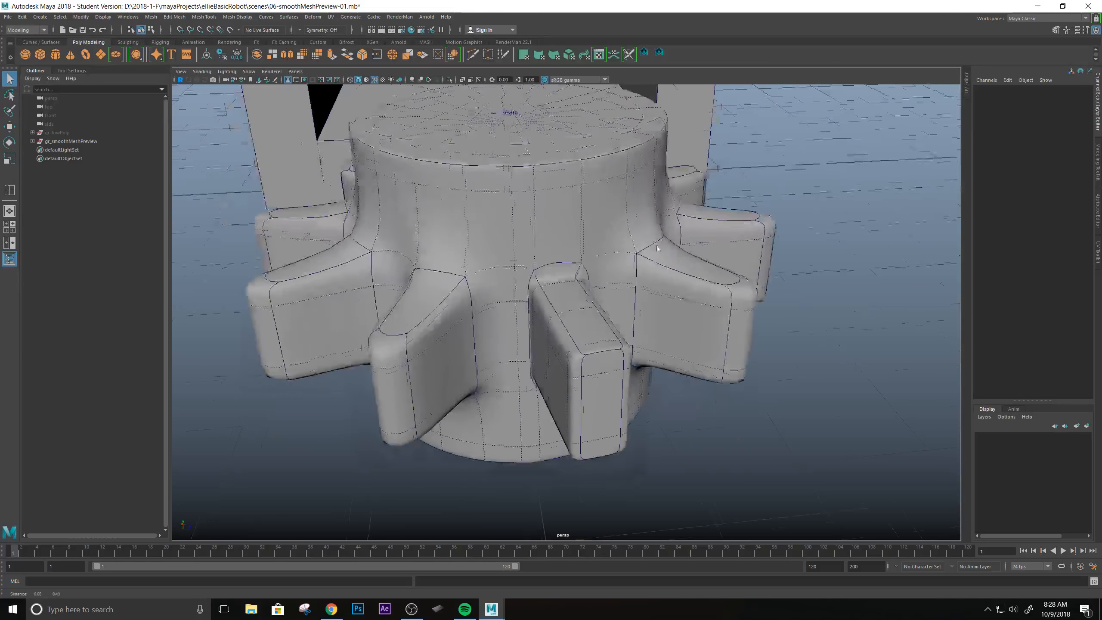
pyautogui.scroll(1, 658, 248)
pyautogui.keyDown('alt'); pyautogui.moveTo(496, 322); pyautogui.dragTo(526, 332); pyautogui.keyUp('alt')
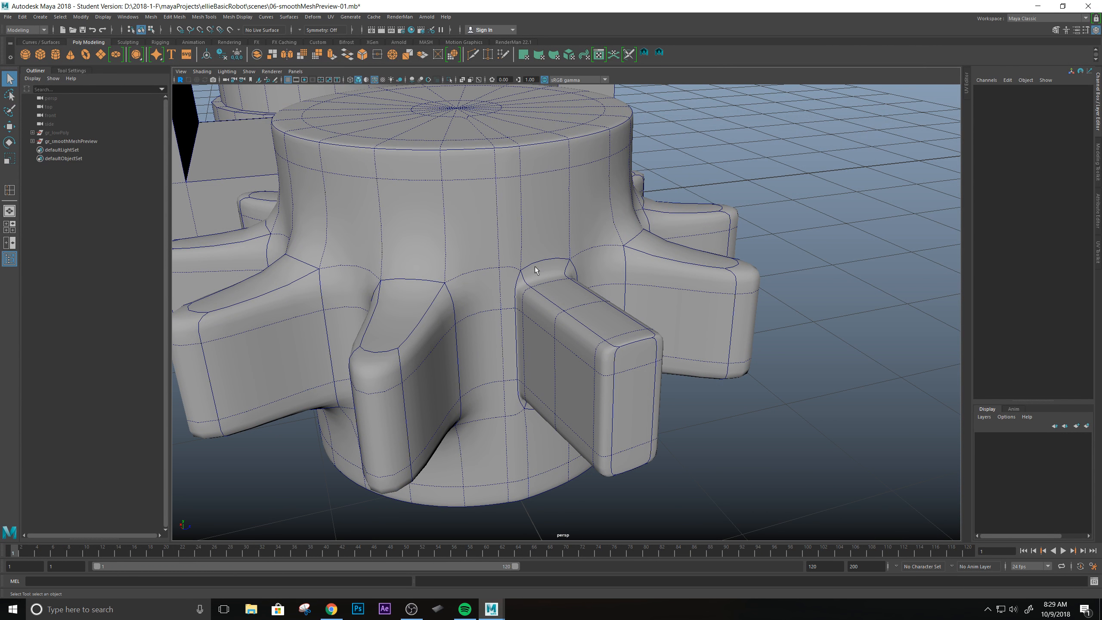
pyautogui.keyDown('alt'); pyautogui.moveTo(501, 313); pyautogui.dragTo(531, 348); pyautogui.keyUp('alt')
pyautogui.scroll(-3, 745, 299)
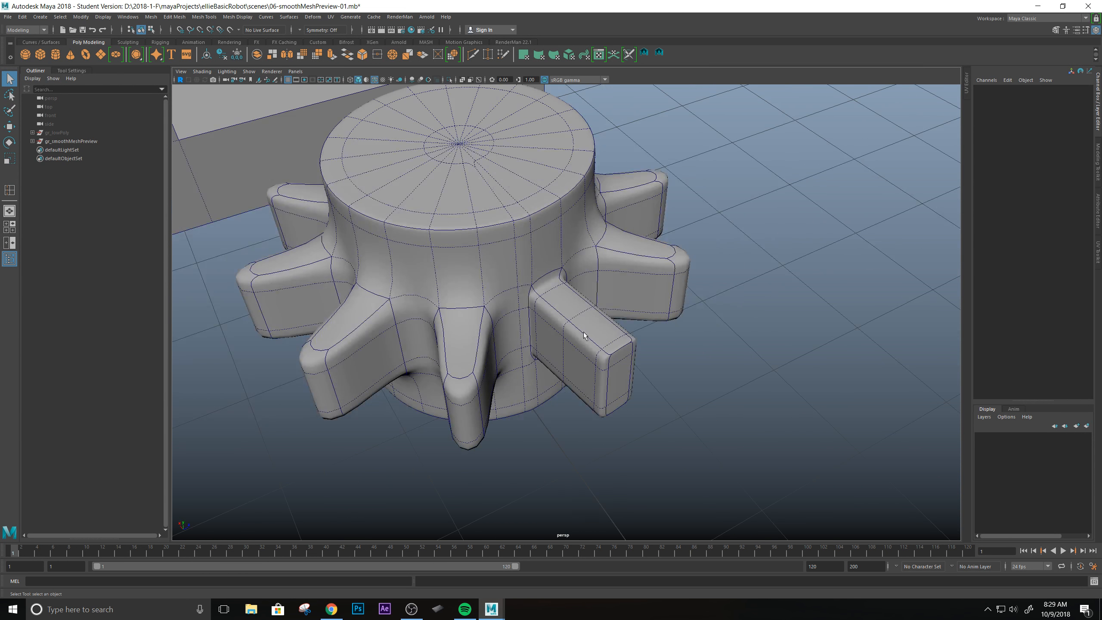
pyautogui.keyDown('alt'); pyautogui.moveTo(663, 328); pyautogui.dragTo(560, 346); pyautogui.keyUp('alt')
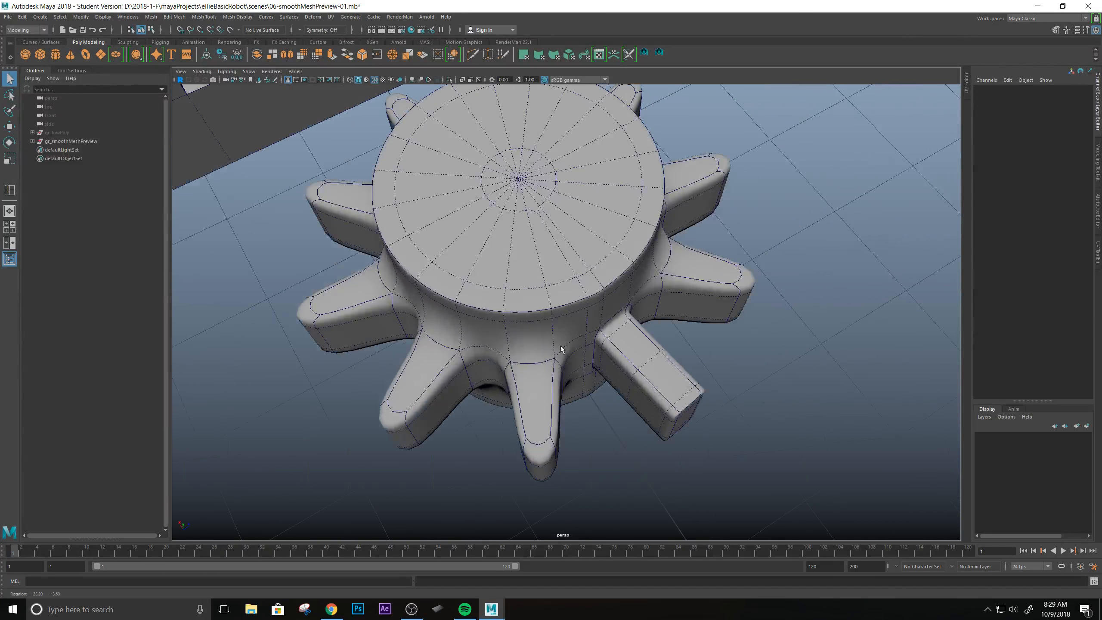
pyautogui.moveTo(596, 297)
pyautogui.keyDown('alt'); pyautogui.mouseDown()
pyautogui.moveTo(610, 309)
pyautogui.moveTo(592, 286)
pyautogui.moveTo(587, 337)
pyautogui.moveTo(576, 339)
pyautogui.moveTo(603, 289)
pyautogui.mouseUp(); pyautogui.keyUp('alt')
pyautogui.click(595, 323)
pyautogui.scroll(-3, 597, 319)
pyautogui.scroll(4, 597, 319)
pyautogui.keyDown('alt'); pyautogui.moveTo(603, 289); pyautogui.dragTo(602, 244, button='middle'); pyautogui.keyUp('alt')
pyautogui.keyDown('alt'); pyautogui.moveTo(602, 244); pyautogui.dragTo(589, 334); pyautogui.keyUp('alt')
pyautogui.keyDown('alt'); pyautogui.moveTo(589, 334); pyautogui.dragTo(591, 296, button='middle'); pyautogui.keyUp('alt')
pyautogui.keyDown('alt'); pyautogui.moveTo(592, 296); pyautogui.dragTo(597, 326); pyautogui.keyUp('alt')
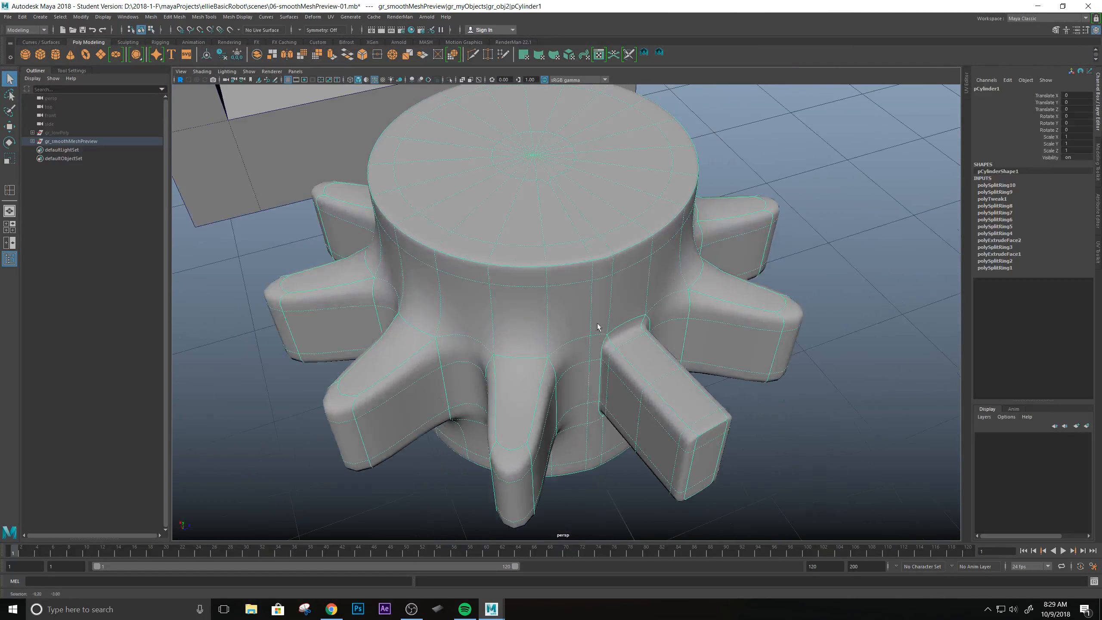
pyautogui.keyDown('alt'); pyautogui.moveTo(583, 179); pyautogui.dragTo(554, 313, button='middle'); pyautogui.keyUp('alt')
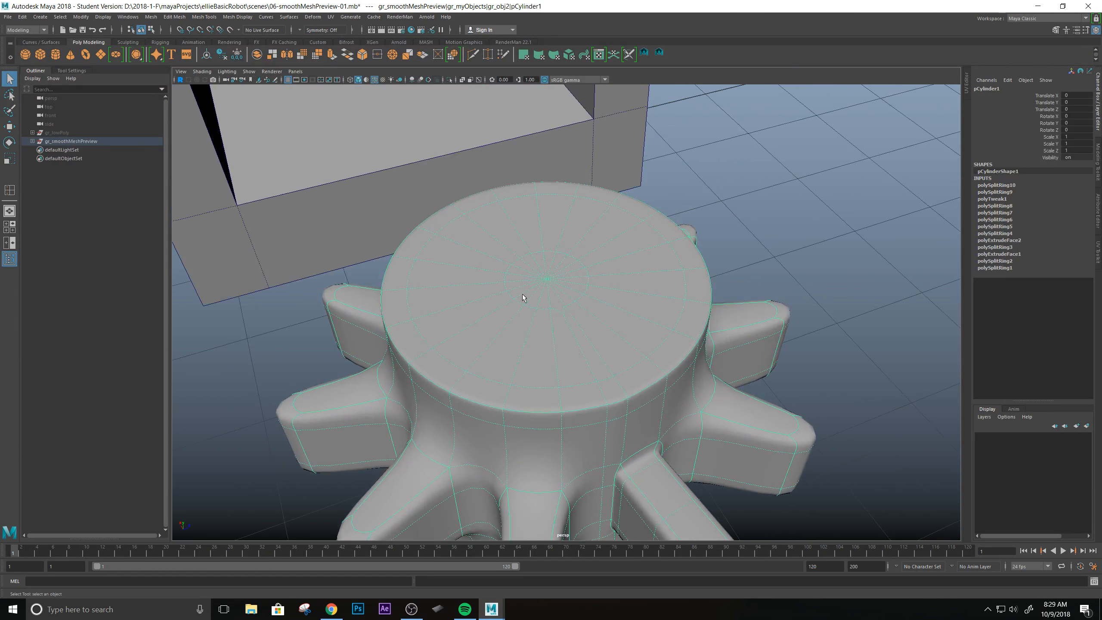
# Undo the last edge loop insertion on the cylinder.
pyautogui.hotkey('ctrl', 'z')
pyautogui.hotkey('ctrl', 'z')
pyautogui.hotkey('ctrl', 'z')
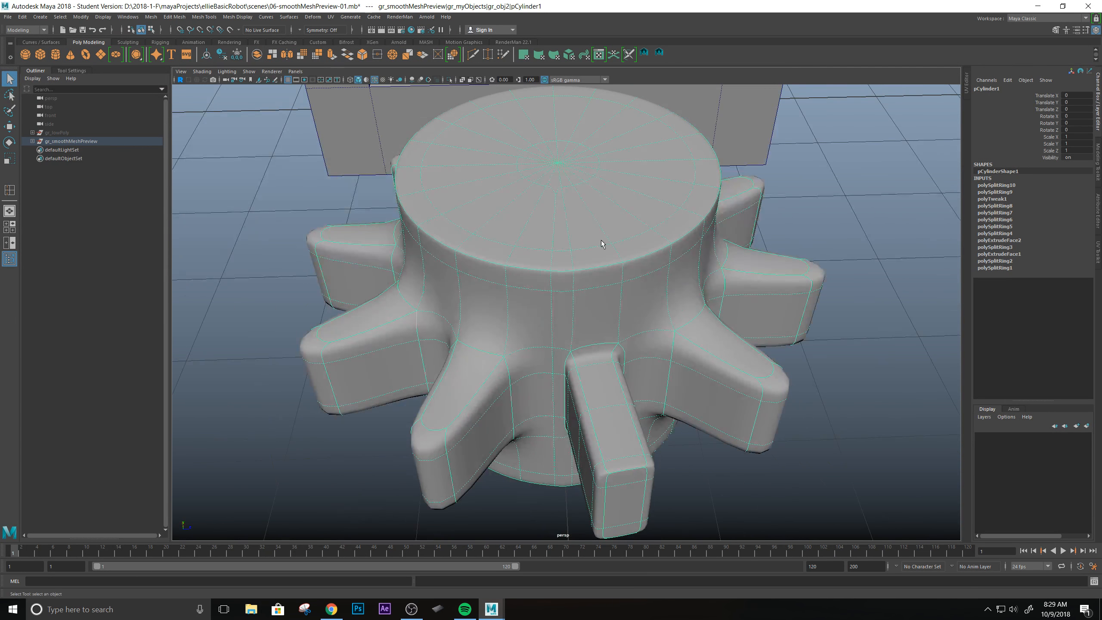
pyautogui.hotkey('ctrl', 'z')
pyautogui.hotkey('ctrl', 'z')
pyautogui.hotkey('ctrl', 'z')
pyautogui.hotkey('ctrl', 'z')
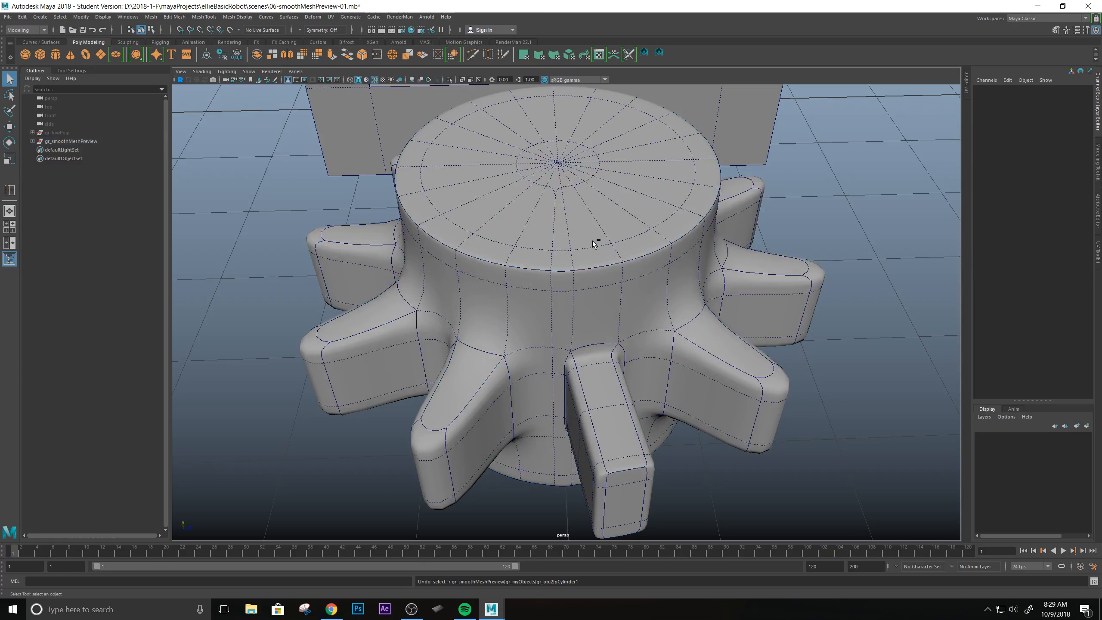
pyautogui.hotkey('ctrl', 'z')
pyautogui.hotkey('ctrl', 'z')
pyautogui.hotkey('ctrl', 'z')
pyautogui.hotkey('ctrl', 'z')
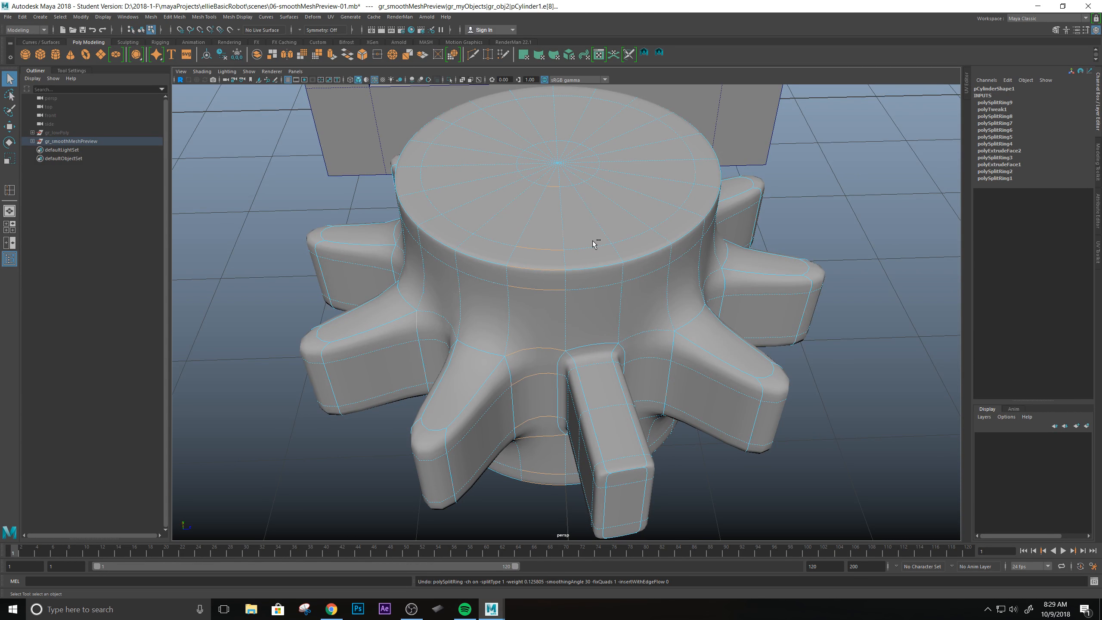
# Examine the cylinder's top cap, then review the edge loop and triangle diagrams on the Canvas assignment page in Chrome.
pyautogui.keyDown('alt'); pyautogui.moveTo(607, 293); pyautogui.dragTo(616, 343); pyautogui.keyUp('alt')
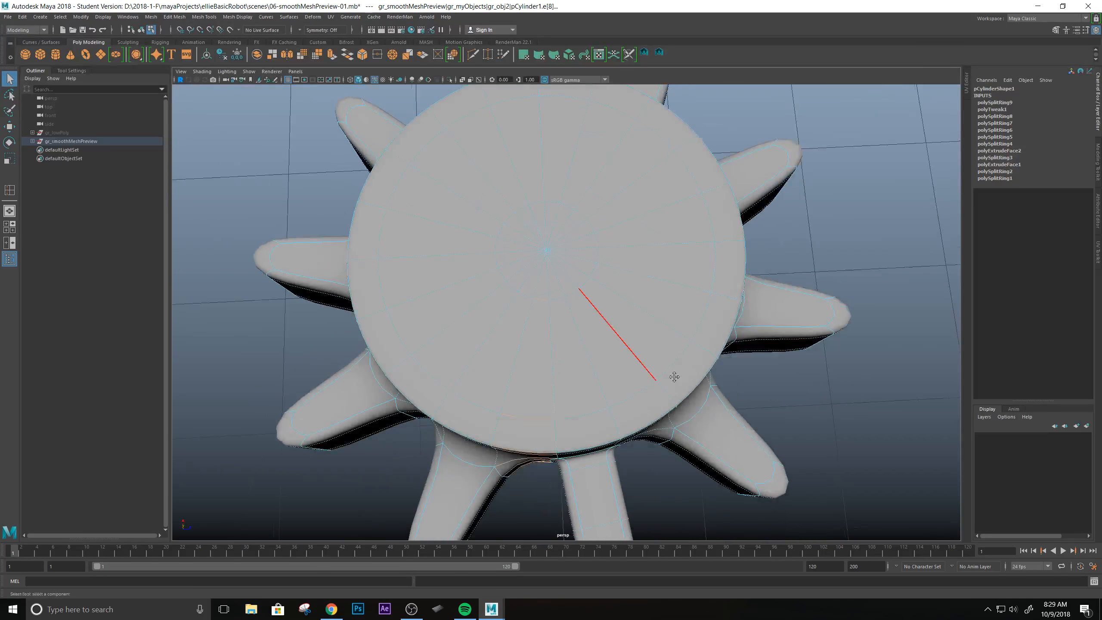
pyautogui.keyDown('alt'); pyautogui.moveTo(674, 377); pyautogui.dragTo(598, 245); pyautogui.keyUp('alt')
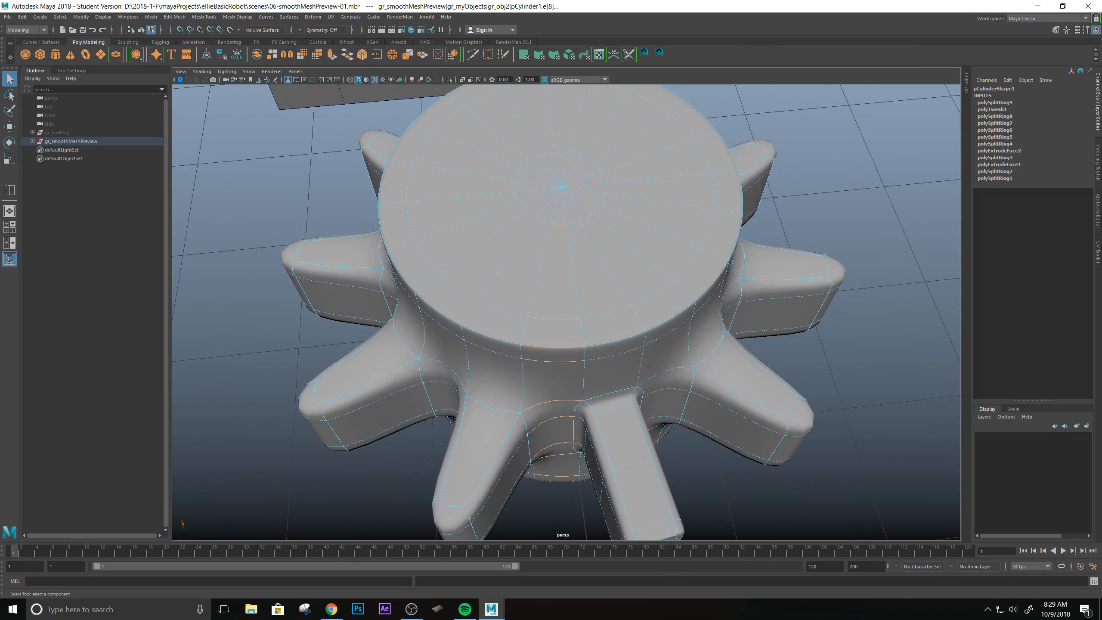
pyautogui.moveTo(0, 187); pyautogui.dragTo(780, 93)
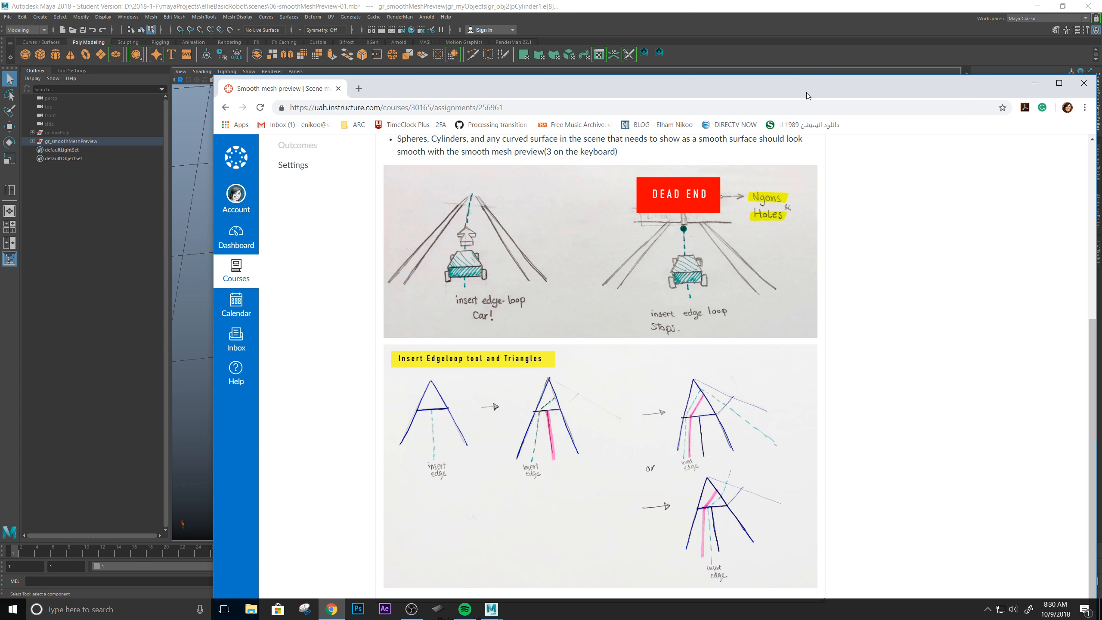
pyautogui.moveTo(838, 87); pyautogui.dragTo(1, 173)
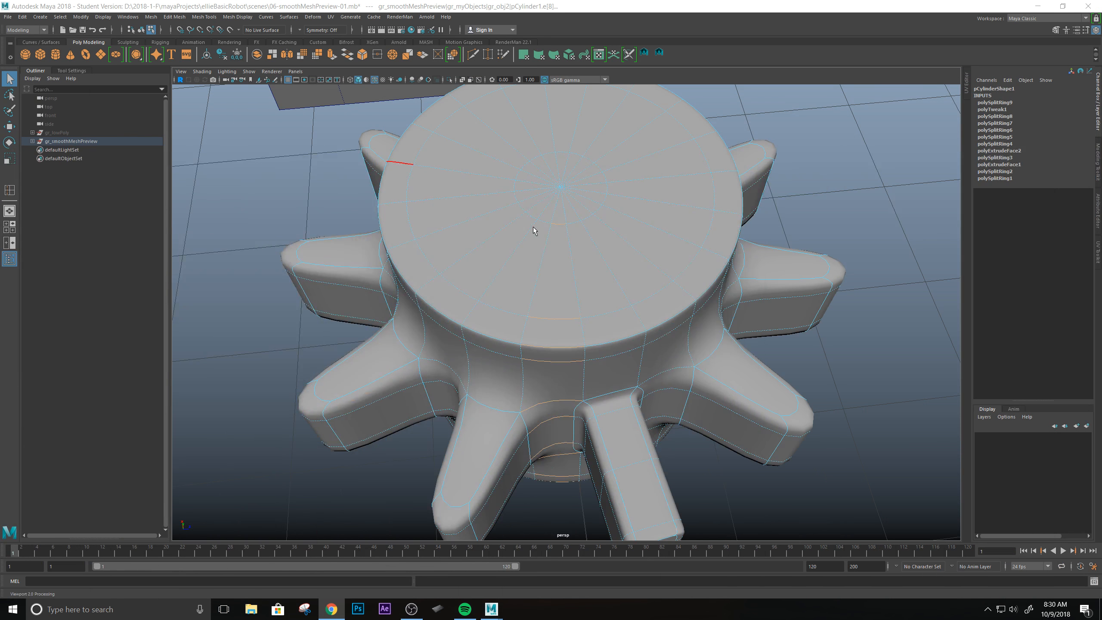
# Select only the inner ring of triangular faces at the centre of the cylinder's top cap and delete them.
pyautogui.keyDown('alt'); pyautogui.moveTo(534, 230); pyautogui.dragTo(584, 252); pyautogui.keyUp('alt')
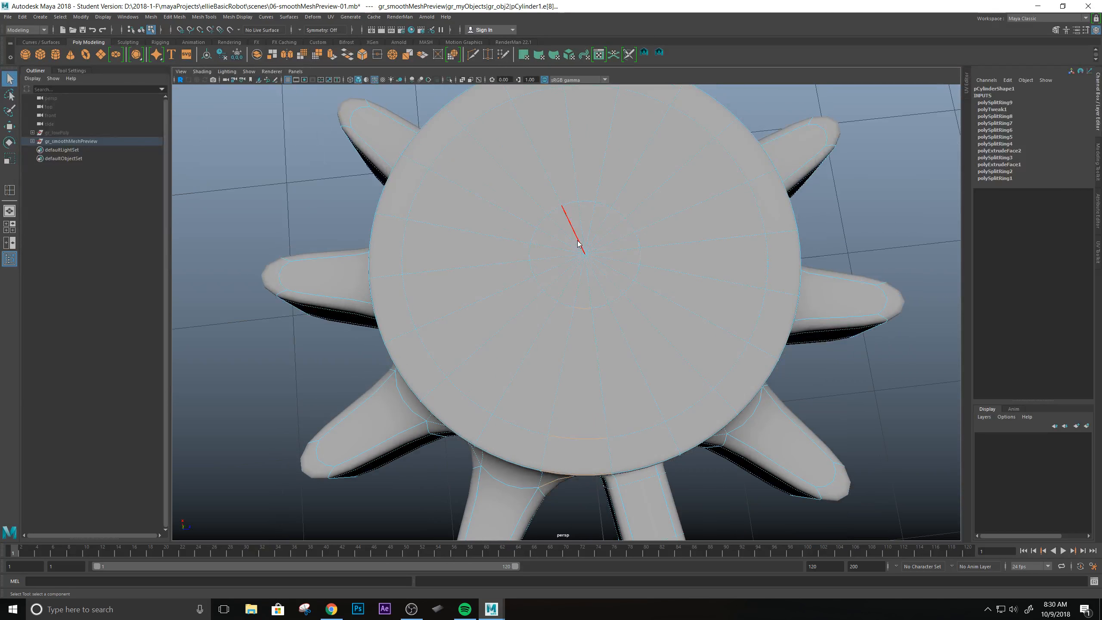
pyautogui.moveTo(578, 244); pyautogui.dragTo(609, 246, button='right')
pyautogui.doubleClick(605, 285)
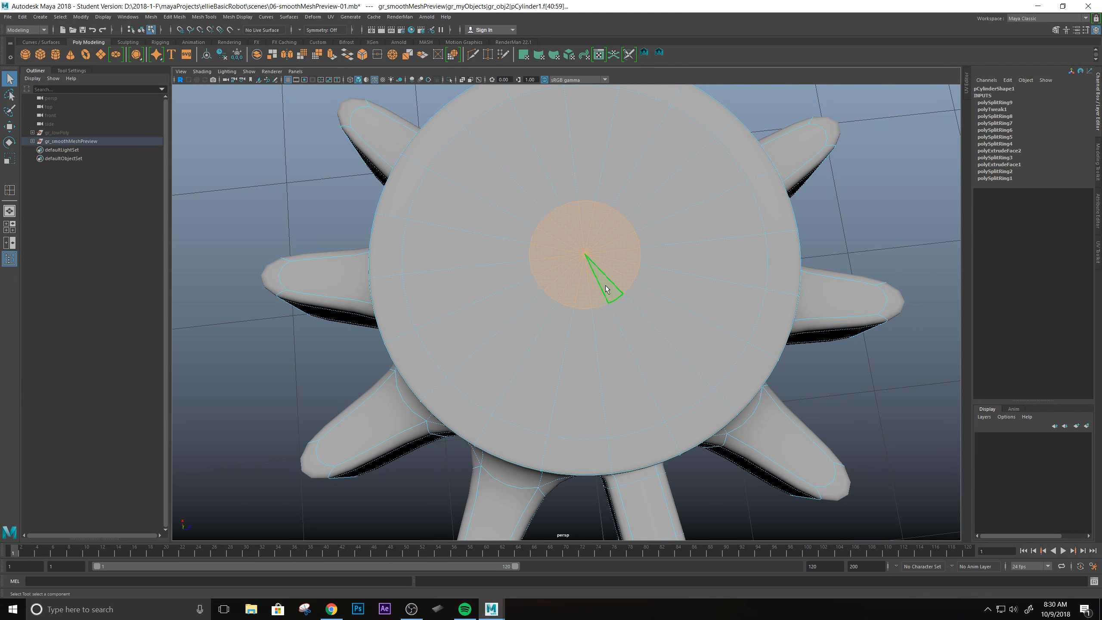
pyautogui.scroll(-3, 606, 287)
pyautogui.keyDown('alt'); pyautogui.moveTo(642, 391); pyautogui.dragTo(659, 337); pyautogui.keyUp('alt')
pyautogui.scroll(-4, 659, 337)
pyautogui.press('4')
pyautogui.scroll(-3, 659, 341)
pyautogui.moveTo(371, 343); pyautogui.dragTo(867, 476)
pyautogui.scroll(-4, 603, 272)
pyautogui.scroll(6, 638, 303)
pyautogui.keyDown('alt'); pyautogui.moveTo(638, 303); pyautogui.dragTo(651, 330); pyautogui.keyUp('alt')
pyautogui.scroll(3, 652, 310)
pyautogui.scroll(3, 652, 310)
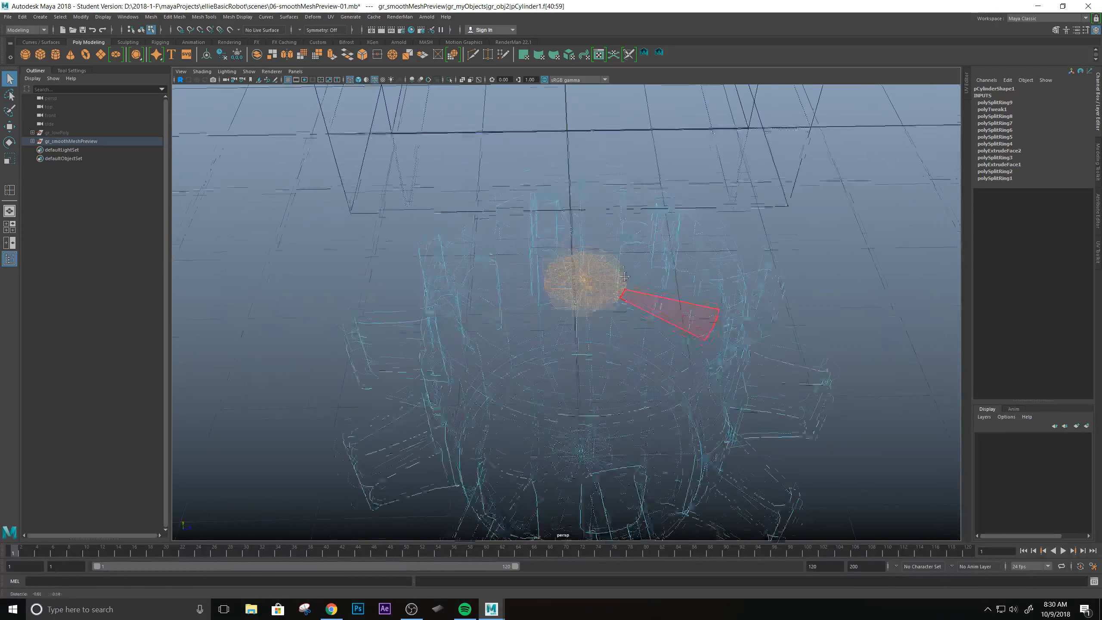
pyautogui.keyDown('alt'); pyautogui.moveTo(622, 271); pyautogui.dragTo(632, 317, button='middle'); pyautogui.keyUp('alt')
pyautogui.press('6')
pyautogui.scroll(2, 629, 343)
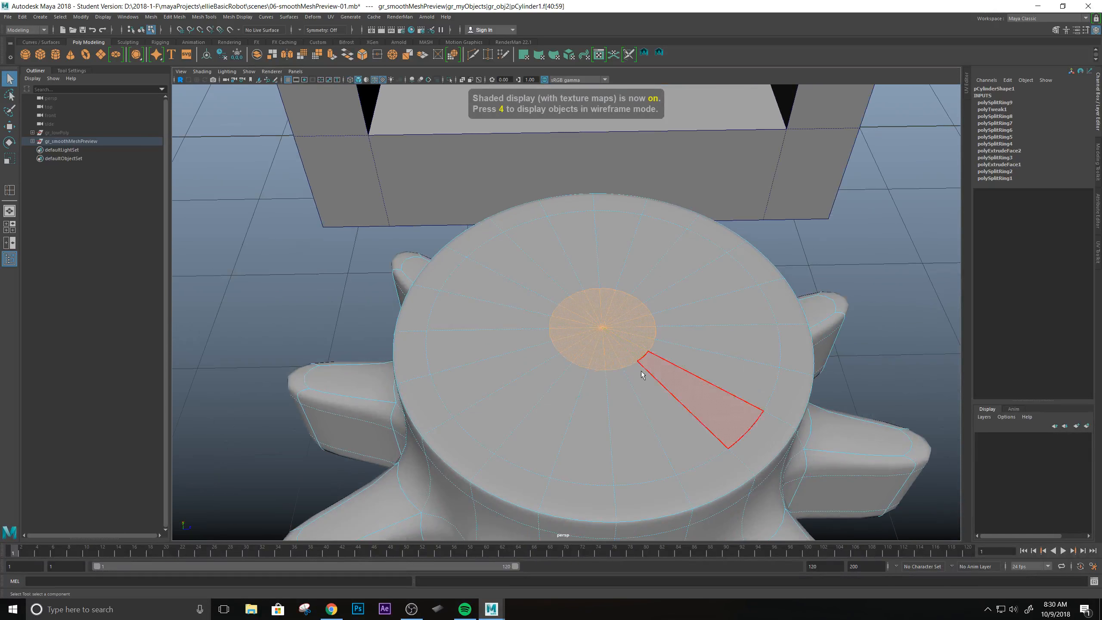
pyautogui.keyDown('alt'); pyautogui.moveTo(633, 370); pyautogui.dragTo(620, 341); pyautogui.keyUp('alt')
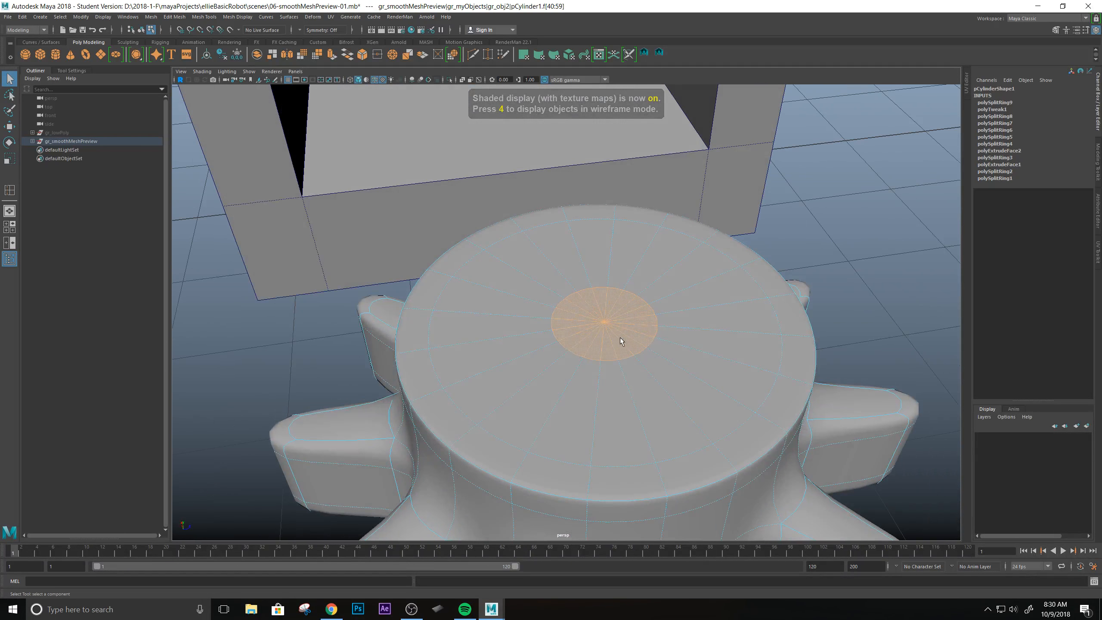
pyautogui.press('Delete')
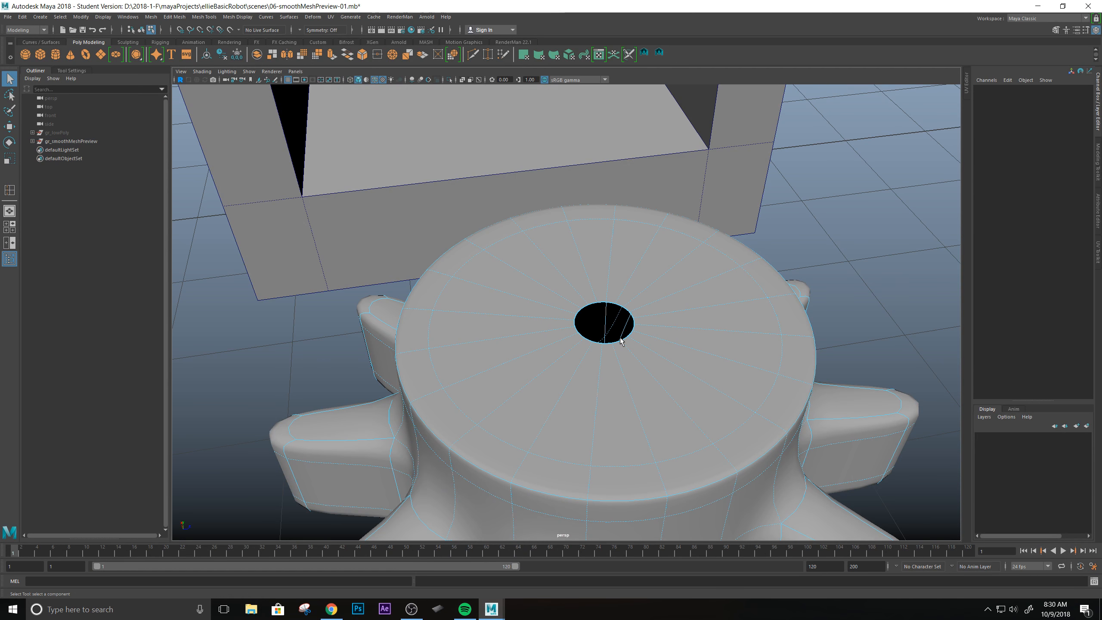
# Select only the inner ring of triangular faces at the centre of the cylinder's bottom cap and delete them.
pyautogui.keyDown('alt'); pyautogui.moveTo(530, 312); pyautogui.dragTo(682, 337); pyautogui.keyUp('alt')
pyautogui.doubleClick(620, 327)
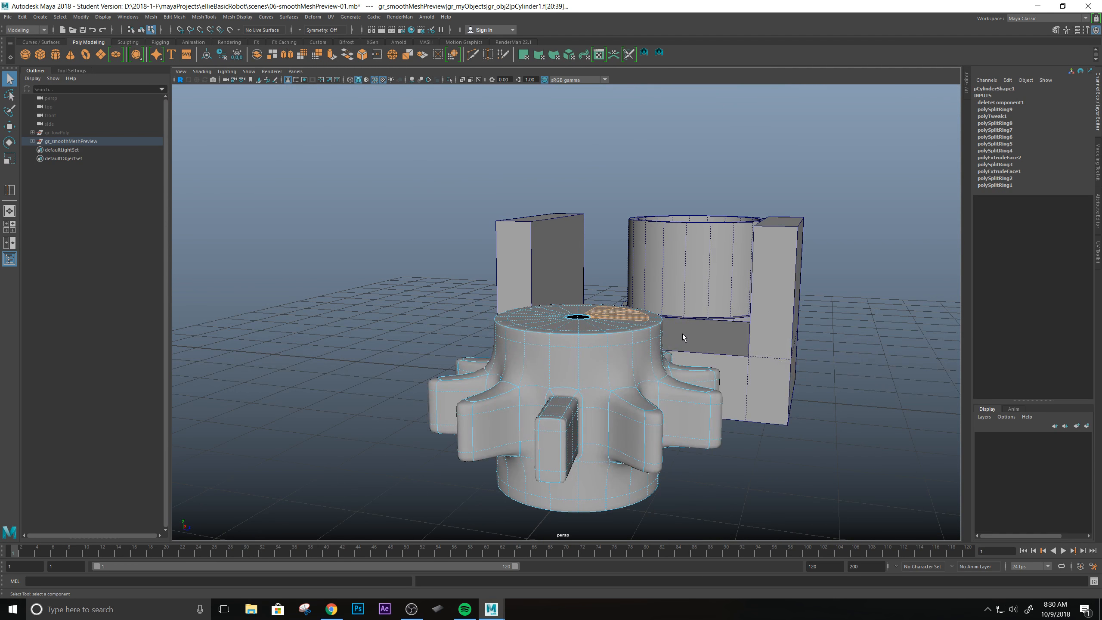
pyautogui.press('4')
pyautogui.keyDown('ctrl'); pyautogui.moveTo(420, 277); pyautogui.dragTo(742, 394); pyautogui.keyUp('ctrl')
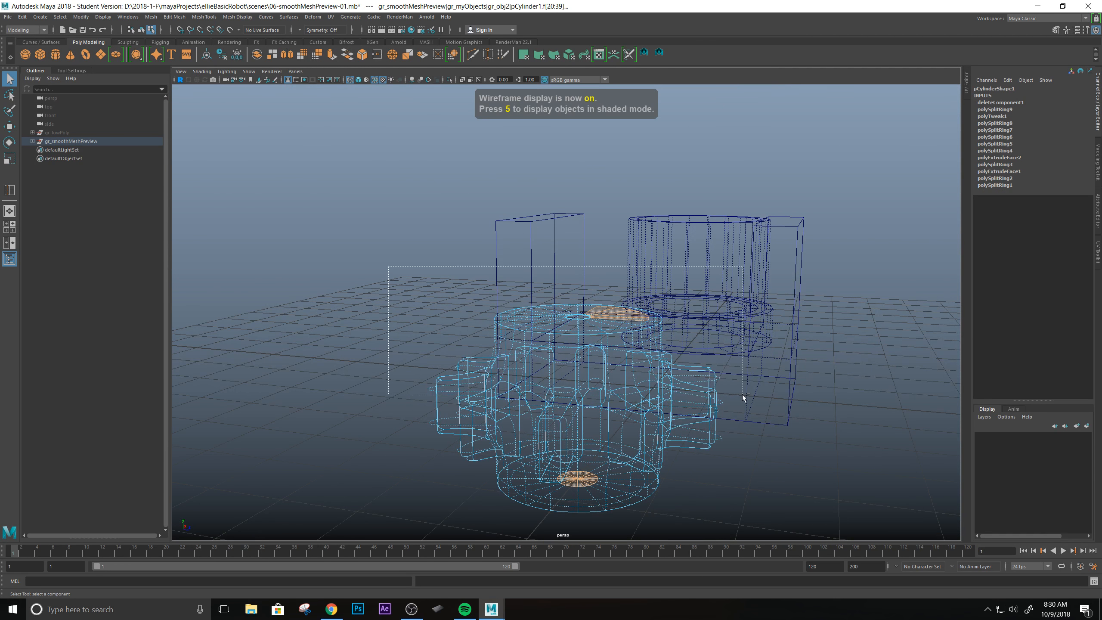
pyautogui.scroll(-4, 619, 363)
pyautogui.scroll(6, 618, 362)
pyautogui.keyDown('alt'); pyautogui.moveTo(634, 347); pyautogui.dragTo(628, 325, button='middle'); pyautogui.keyUp('alt')
pyautogui.keyDown('alt'); pyautogui.moveTo(628, 325); pyautogui.dragTo(591, 216); pyautogui.keyUp('alt')
pyautogui.press('6')
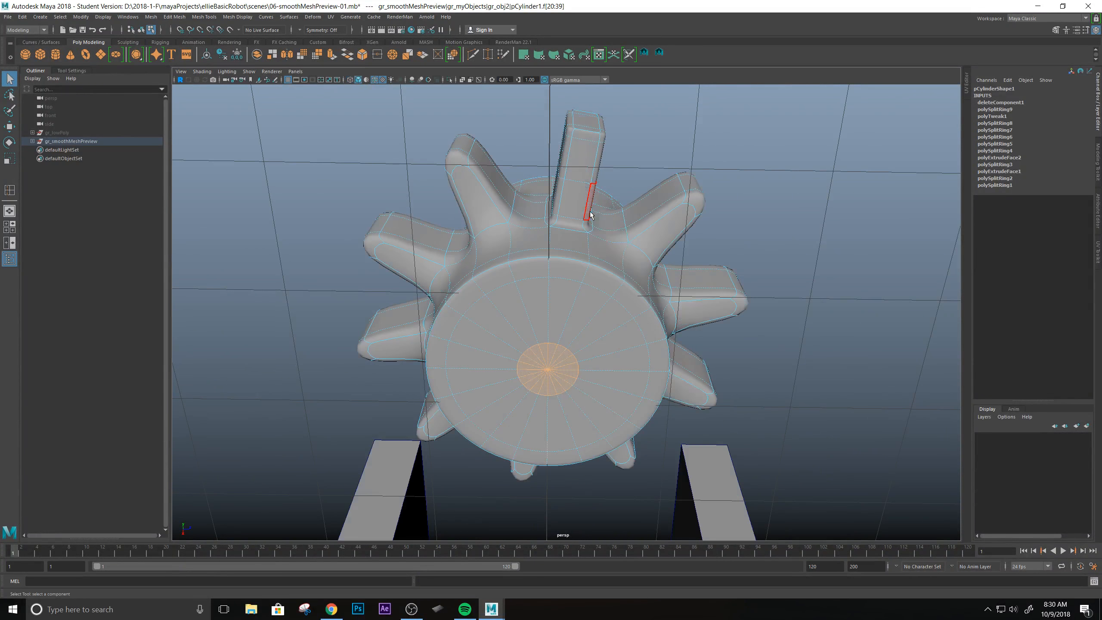
pyautogui.scroll(-3, 664, 386)
pyautogui.scroll(6, 645, 362)
pyautogui.moveTo(645, 362)
pyautogui.keyDown('alt'); pyautogui.mouseDown()
pyautogui.moveTo(592, 274)
pyautogui.moveTo(573, 345)
pyautogui.moveTo(620, 345)
pyautogui.moveTo(624, 332)
pyautogui.moveTo(603, 317)
pyautogui.moveTo(577, 312)
pyautogui.moveTo(558, 325)
pyautogui.moveTo(556, 313)
pyautogui.mouseUp(); pyautogui.keyUp('alt')
pyautogui.scroll(3, 616, 359)
pyautogui.press('Delete')
pyautogui.scroll(-3, 623, 332)
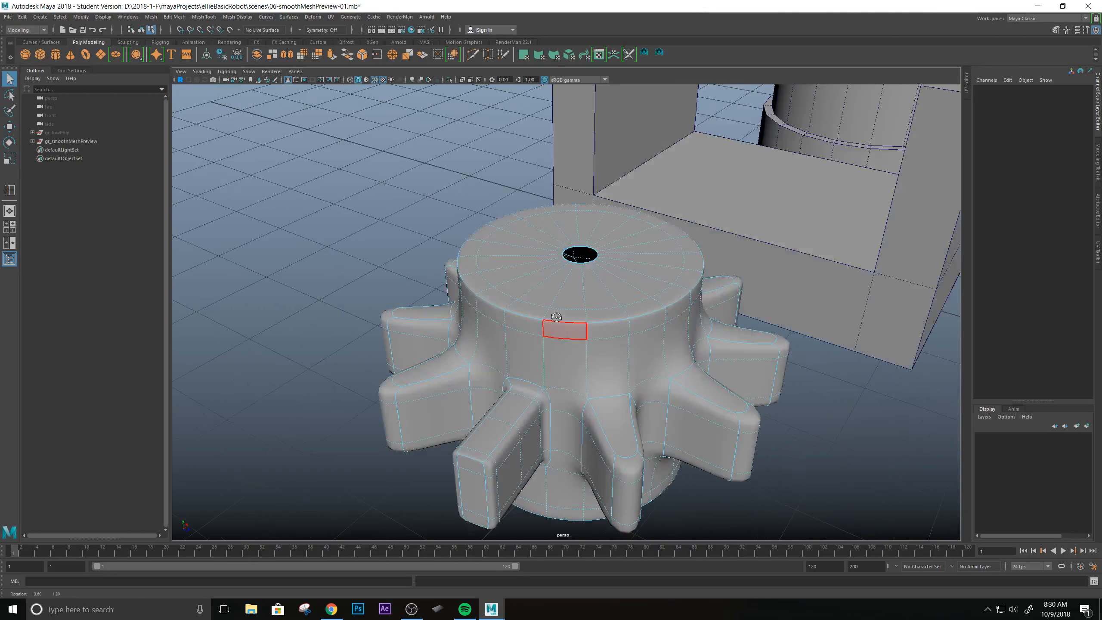
pyautogui.scroll(3, 597, 269)
pyautogui.keyDown('alt'); pyautogui.moveTo(625, 297); pyautogui.dragTo(578, 308); pyautogui.keyUp('alt')
pyautogui.keyDown('alt'); pyautogui.moveTo(482, 320); pyautogui.dragTo(661, 397); pyautogui.keyUp('alt')
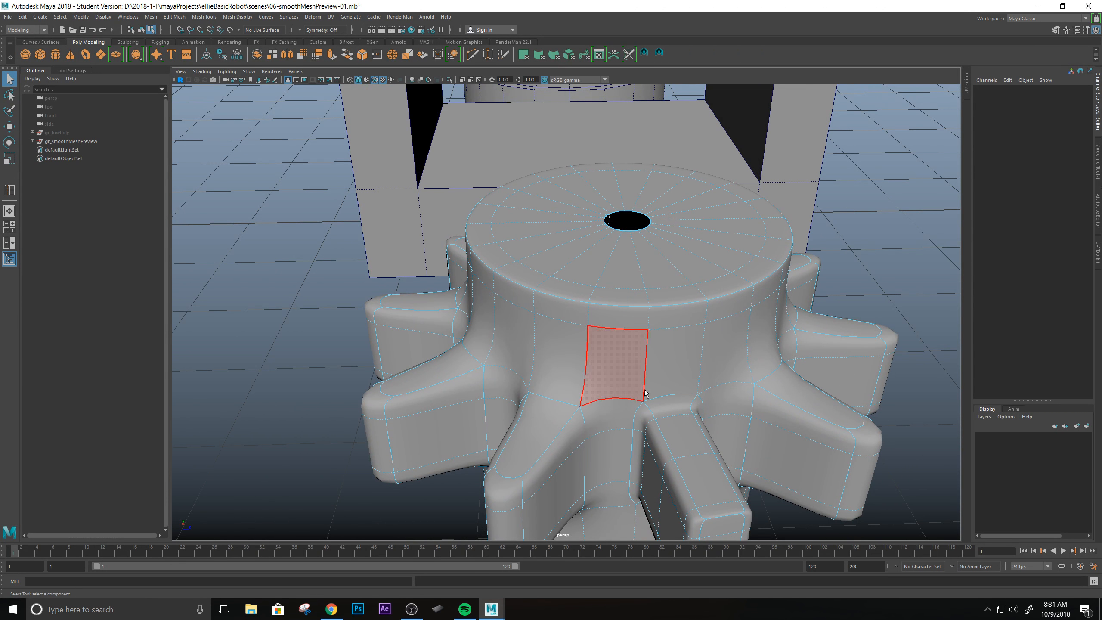
# Return the cylinder to object selection, turn off its smooth preview, and insert a vertical edge loop beside an existing side edge.
pyautogui.moveTo(636, 291); pyautogui.dragTo(668, 279, button='right')
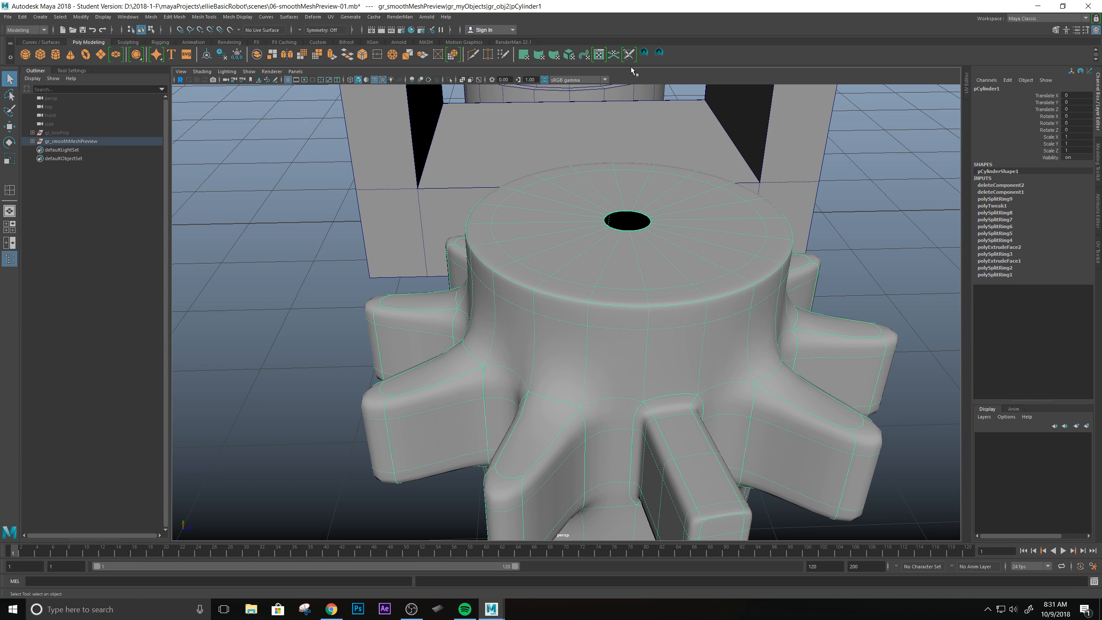
pyautogui.click(124, 42)
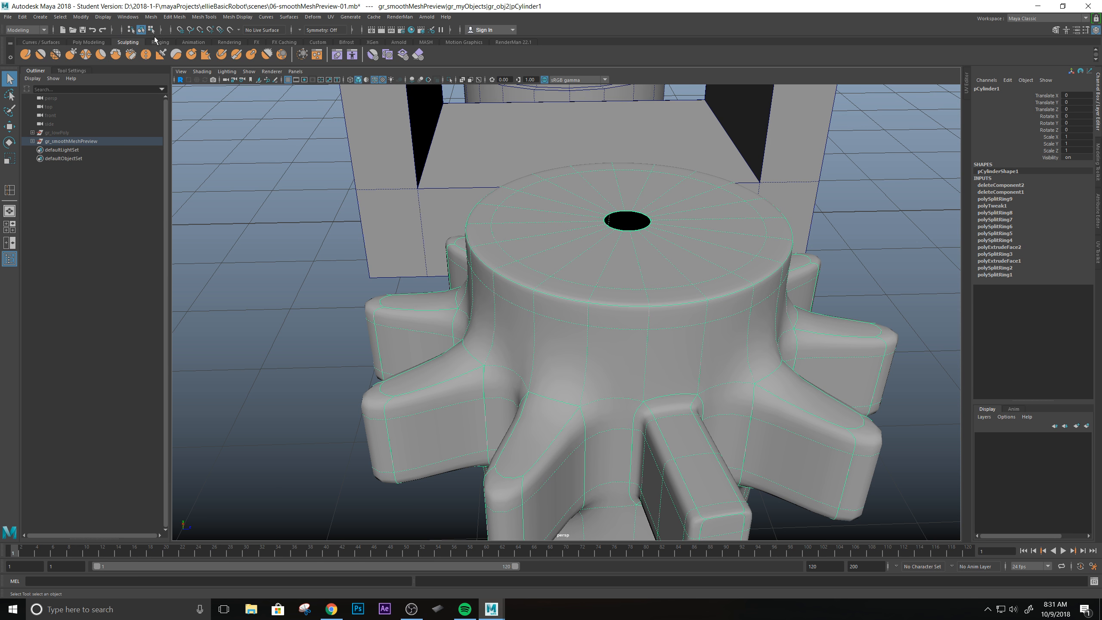
pyautogui.click(318, 42)
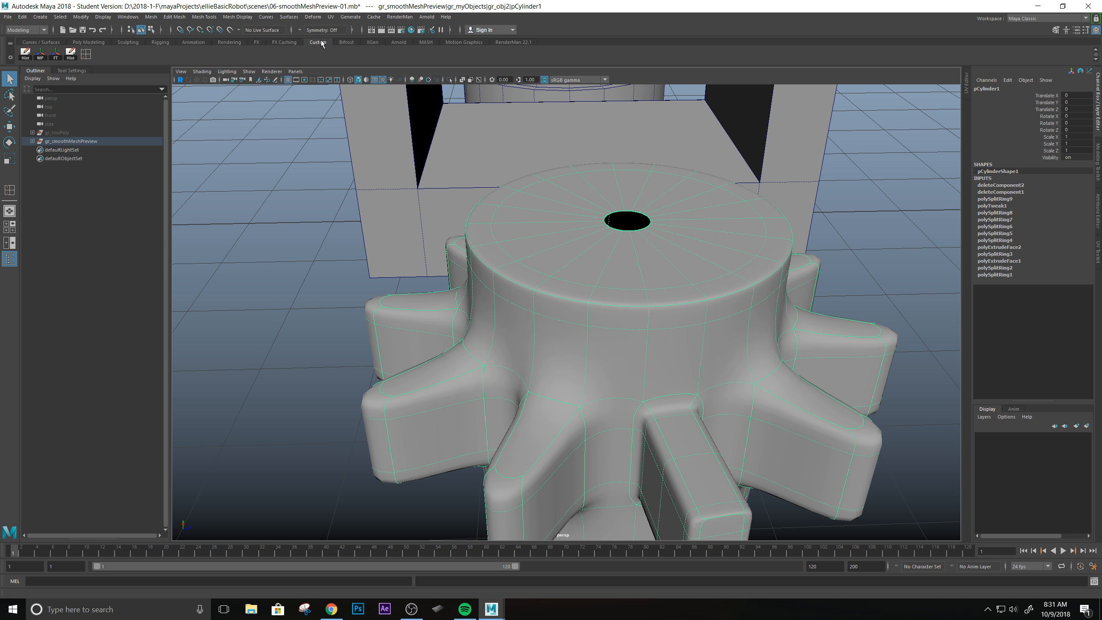
pyautogui.click(86, 54)
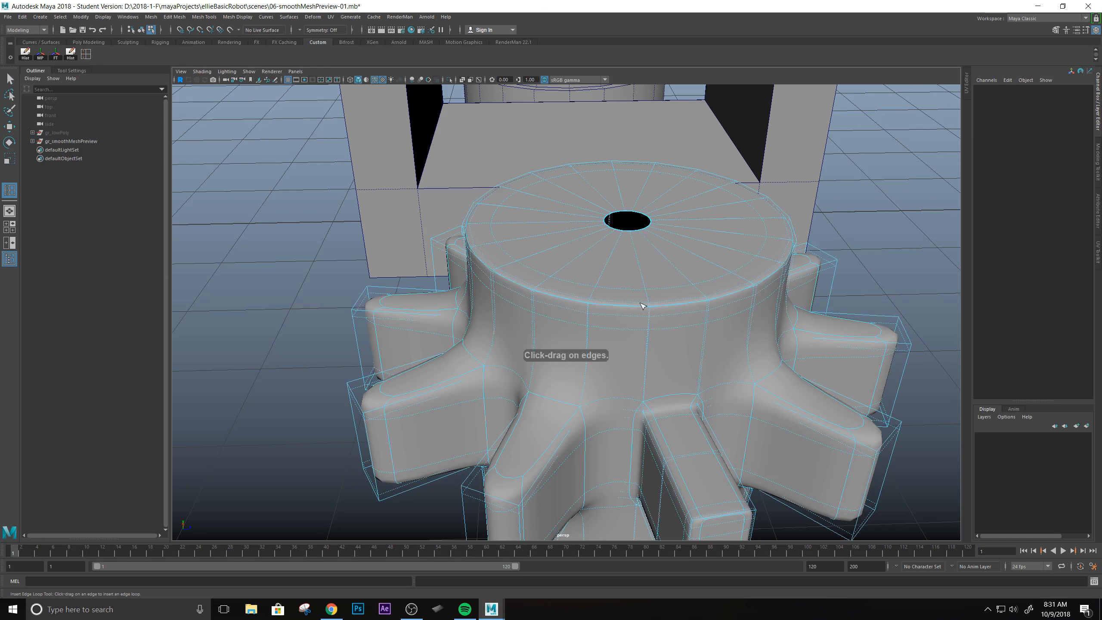
pyautogui.press('1')
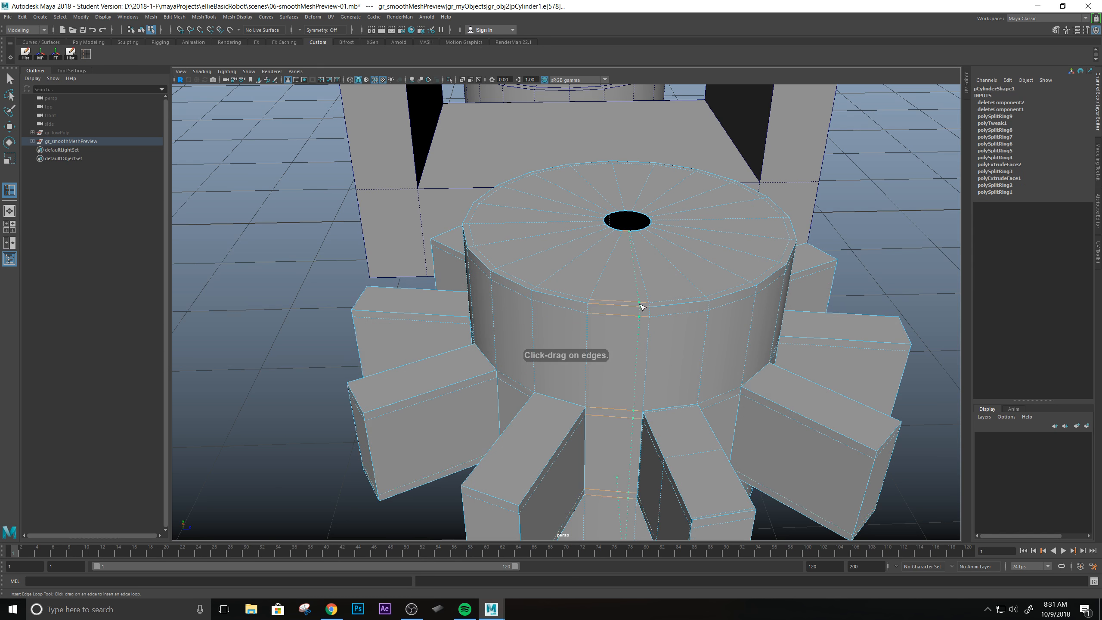
pyautogui.moveTo(640, 306); pyautogui.dragTo(643, 307)
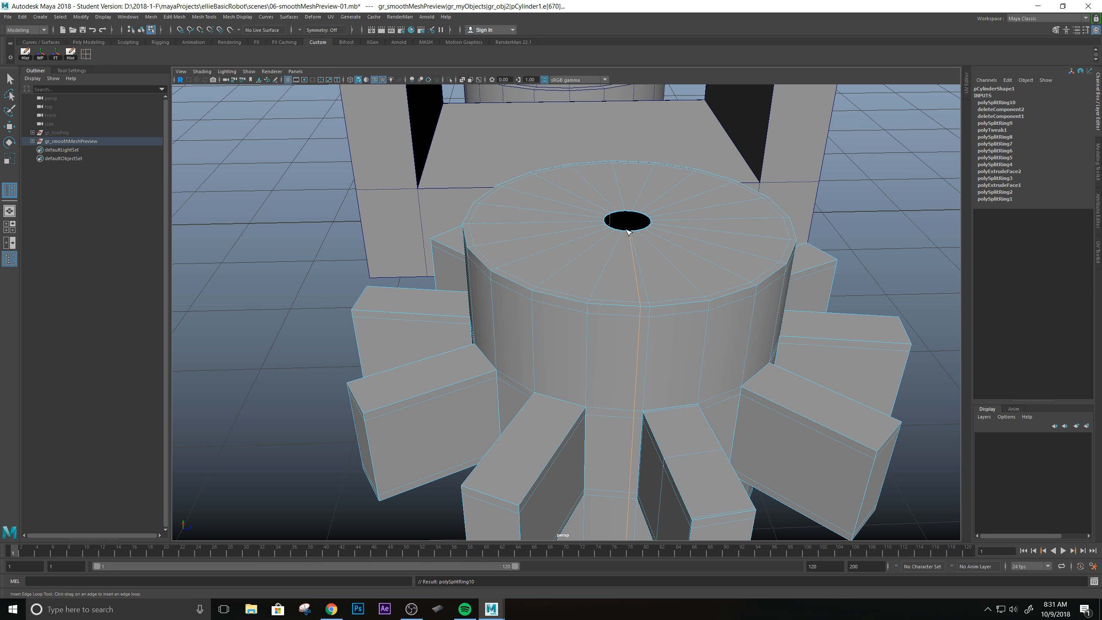
# Insert four more vertical edge loops on the cylinder, placed close to the side edges around a tooth.
pyautogui.keyDown('alt'); pyautogui.moveTo(649, 265); pyautogui.dragTo(657, 239); pyautogui.keyUp('alt')
pyautogui.keyDown('alt'); pyautogui.moveTo(689, 310); pyautogui.dragTo(616, 276); pyautogui.keyUp('alt')
pyautogui.click(658, 213)
pyautogui.click(612, 282)
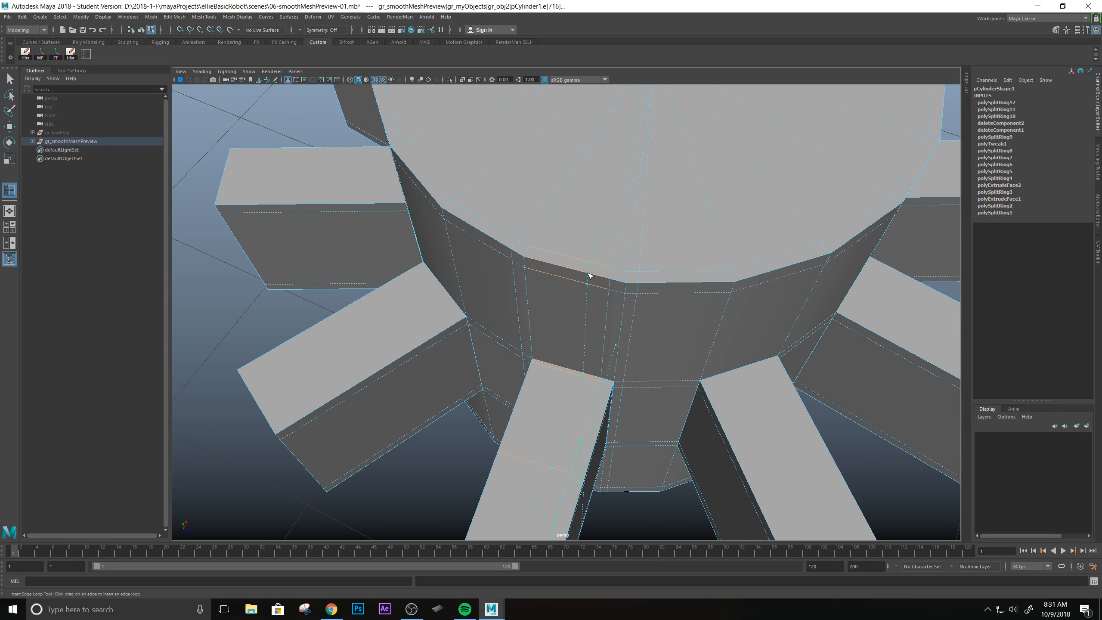
pyautogui.click(582, 276)
pyautogui.click(554, 265)
pyautogui.keyDown('alt'); pyautogui.moveTo(651, 344); pyautogui.dragTo(602, 324); pyautogui.keyUp('alt')
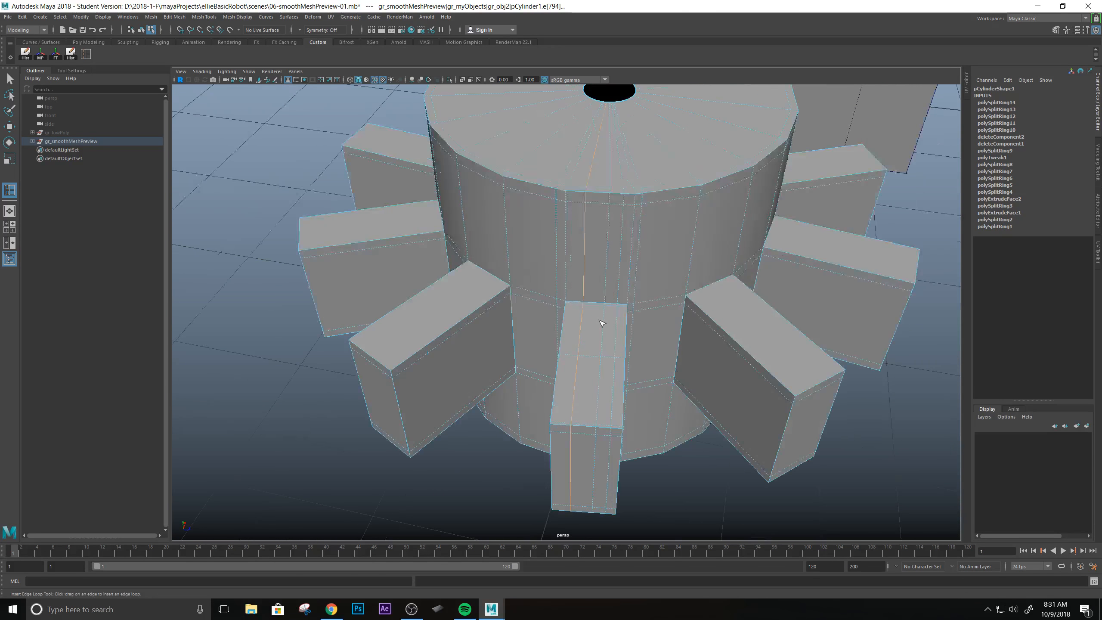
# Turn on the cylinder's smooth preview and examine the top cap's centre hole and the loops running into it.
pyautogui.keyDown('alt'); pyautogui.moveTo(656, 244); pyautogui.dragTo(607, 197, button='right'); pyautogui.keyUp('alt')
pyautogui.keyDown('alt'); pyautogui.moveTo(607, 197); pyautogui.dragTo(584, 249, button='middle'); pyautogui.keyUp('alt')
pyautogui.keyDown('alt'); pyautogui.moveTo(583, 249); pyautogui.dragTo(625, 453); pyautogui.keyUp('alt')
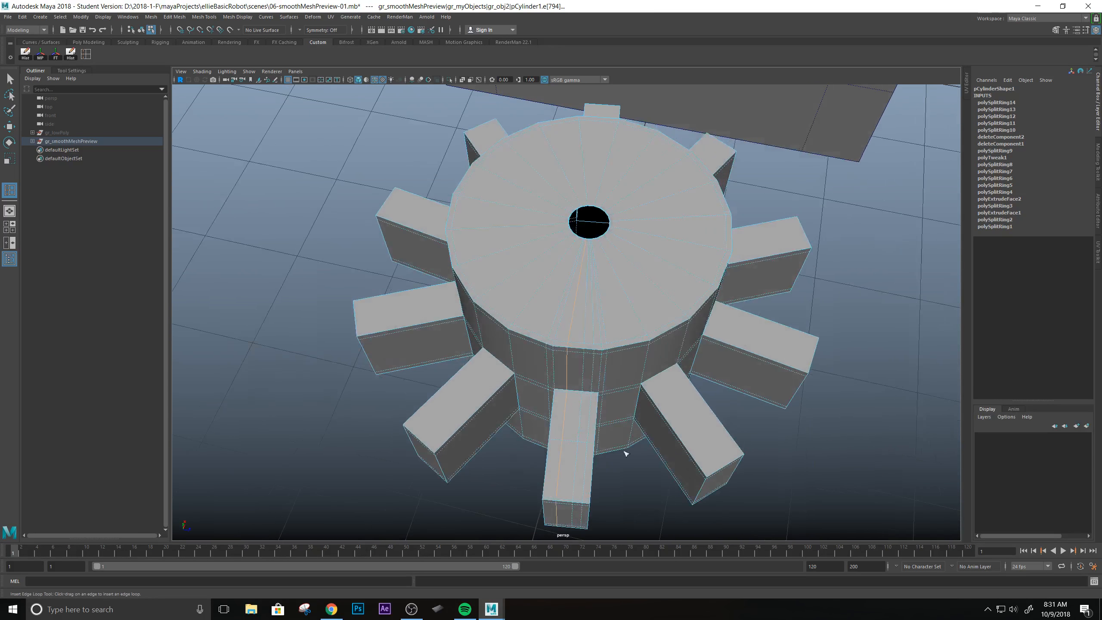
pyautogui.keyDown('alt'); pyautogui.moveTo(624, 453); pyautogui.dragTo(628, 393, button='right'); pyautogui.keyUp('alt')
pyautogui.scroll(1, 628, 393)
pyautogui.press('q')
pyautogui.scroll(-3, 627, 393)
pyautogui.scroll(4, 626, 393)
pyautogui.keyDown('alt'); pyautogui.moveTo(531, 348); pyautogui.dragTo(633, 269); pyautogui.keyUp('alt')
pyautogui.press('3')
pyautogui.scroll(-2, 633, 268)
pyautogui.scroll(5, 633, 268)
pyautogui.keyDown('alt'); pyautogui.moveTo(627, 225); pyautogui.dragTo(625, 364, button='middle'); pyautogui.keyUp('alt')
pyautogui.scroll(2, 571, 353)
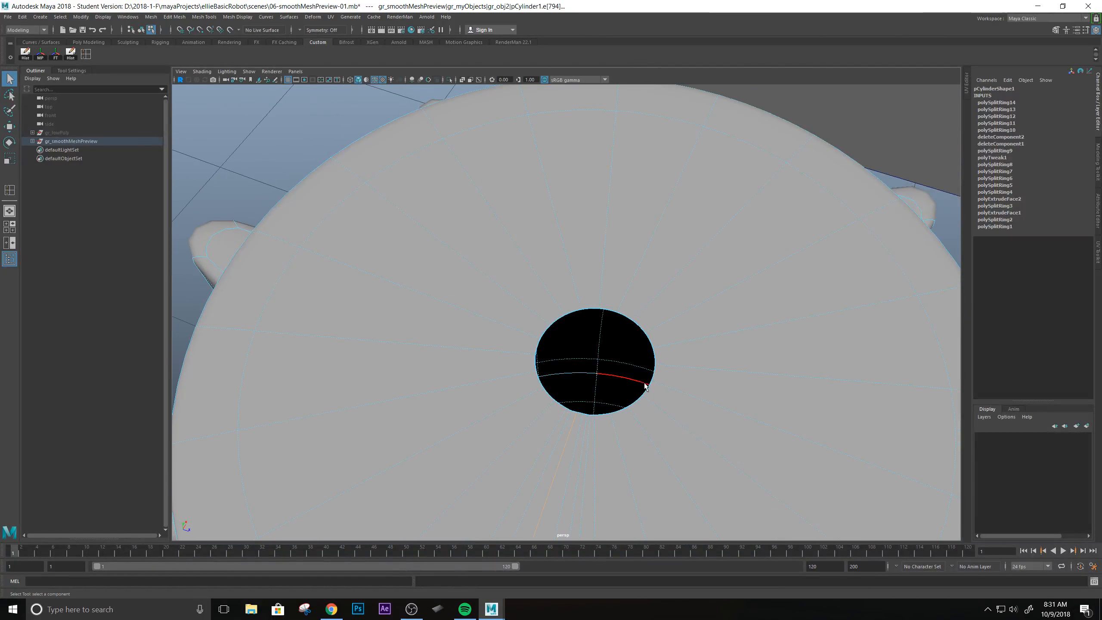
pyautogui.scroll(-4, 643, 383)
pyautogui.keyDown('alt'); pyautogui.moveTo(642, 383); pyautogui.dragTo(511, 387); pyautogui.keyUp('alt')
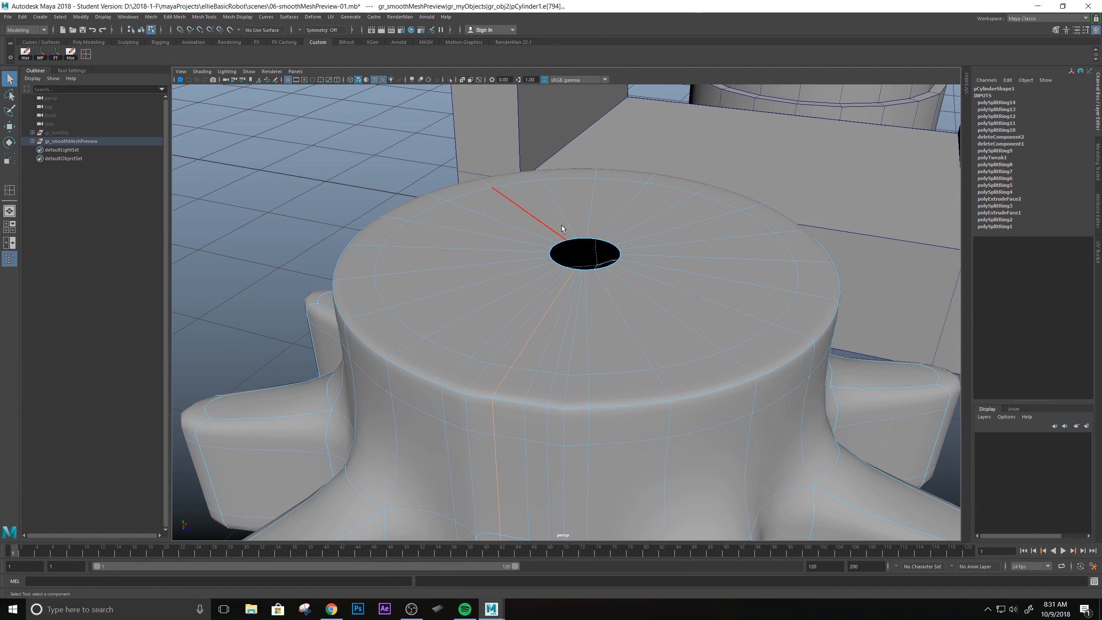
# Select the border edge loop of the hole in the cylinder's top cap and apply Fill Hole.
pyautogui.scroll(3, 629, 277)
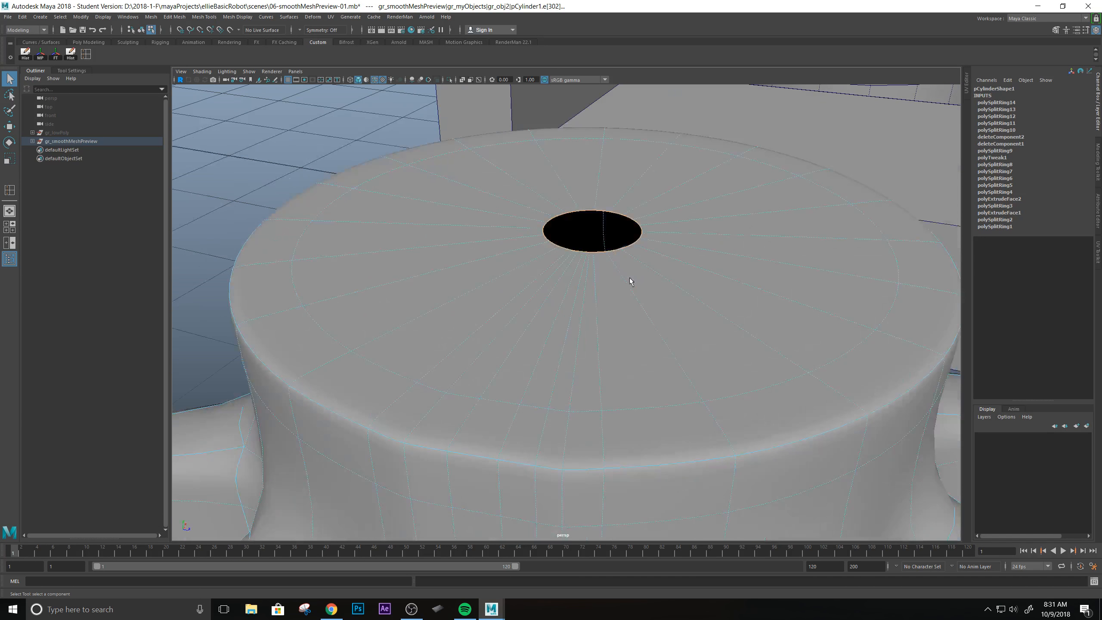
pyautogui.keyDown('alt'); pyautogui.moveTo(629, 278); pyautogui.dragTo(628, 377); pyautogui.keyUp('alt')
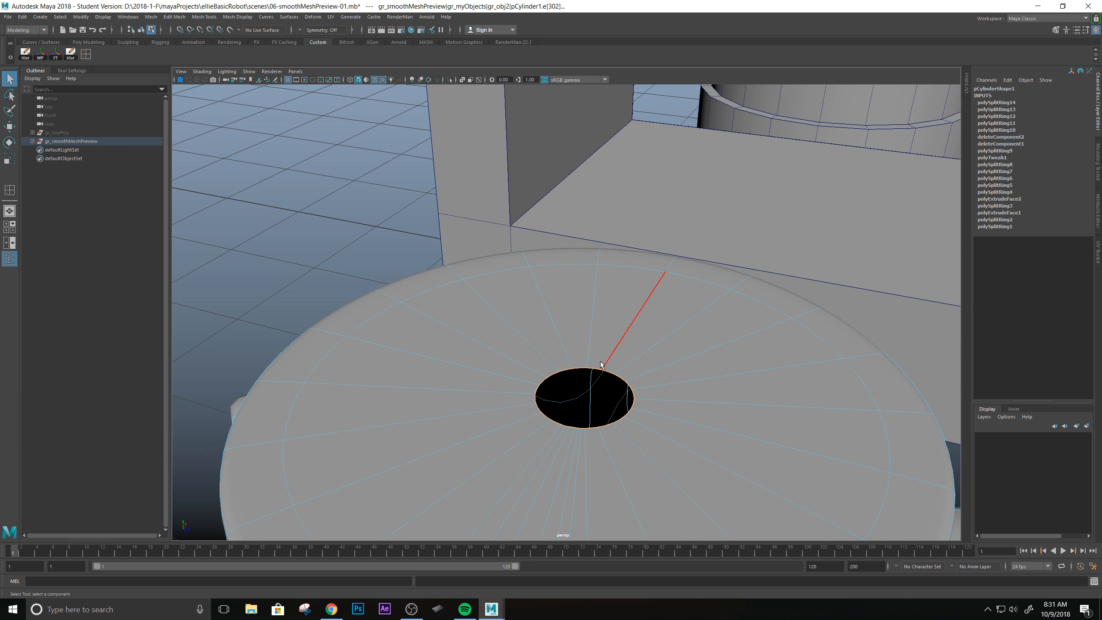
pyautogui.keyDown('shift'); pyautogui.rightClick(599, 369); pyautogui.keyUp('shift')
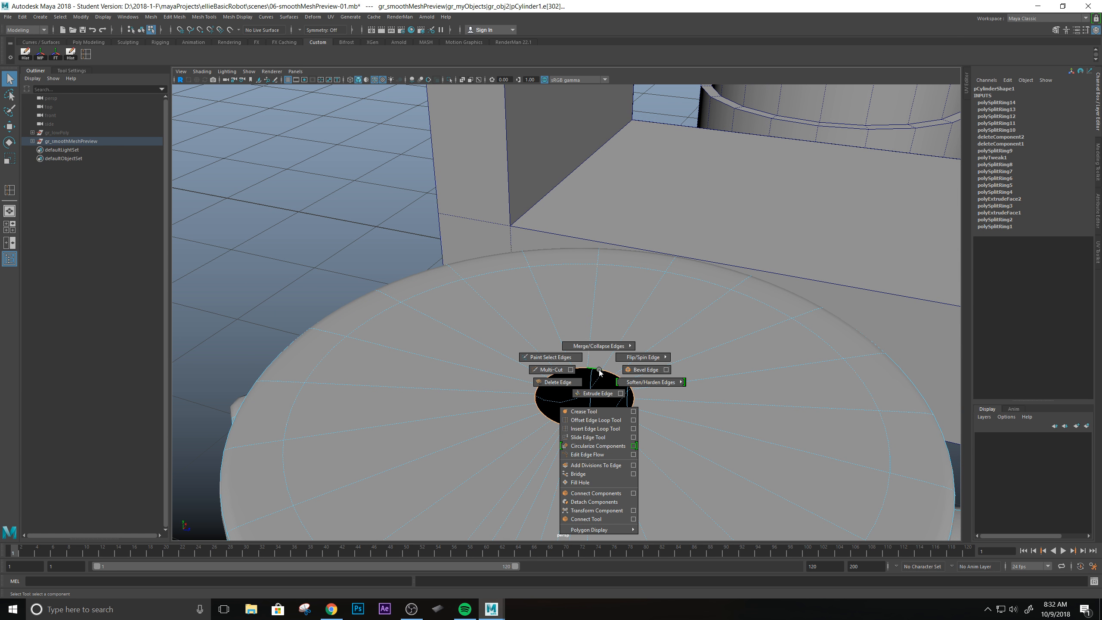
pyautogui.click(606, 483)
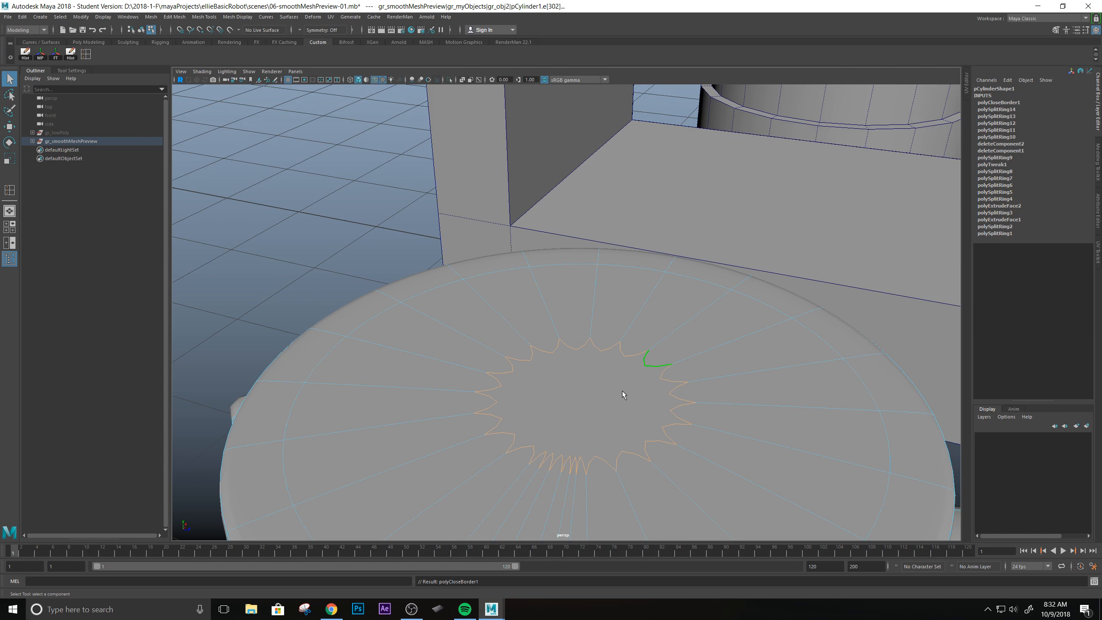
# Compare the filled top cap with smooth preview on and off, then examine its edge layout from several angles.
pyautogui.keyDown('alt'); pyautogui.moveTo(652, 403); pyautogui.dragTo(659, 372); pyautogui.keyUp('alt')
pyautogui.press('1')
pyautogui.press('3')
pyautogui.press('1')
pyautogui.keyDown('alt'); pyautogui.moveTo(649, 422); pyautogui.dragTo(529, 195); pyautogui.keyUp('alt')
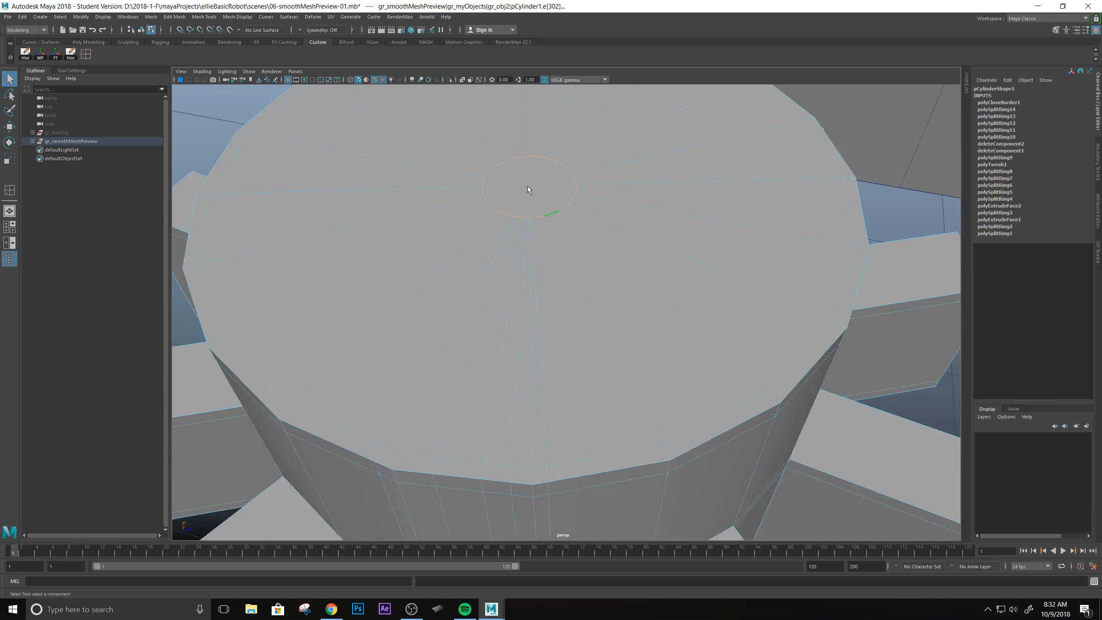
pyautogui.keyDown('alt'); pyautogui.moveTo(529, 195); pyautogui.dragTo(568, 176, button='right'); pyautogui.keyUp('alt')
pyautogui.keyDown('alt'); pyautogui.moveTo(567, 176); pyautogui.dragTo(549, 252); pyautogui.keyUp('alt')
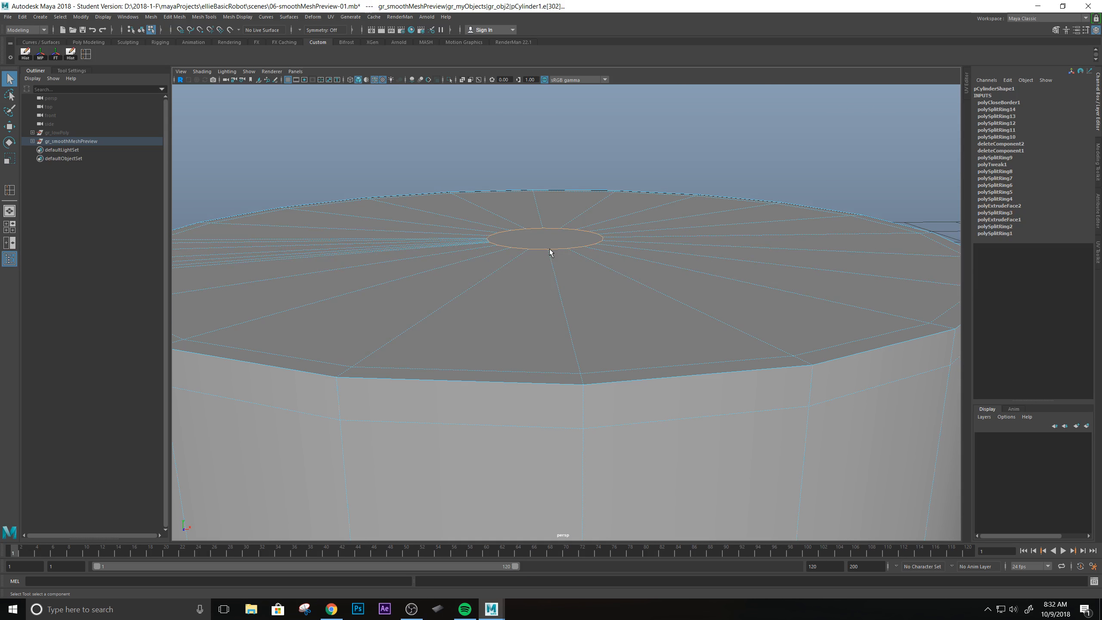
pyautogui.keyDown('alt'); pyautogui.moveTo(671, 297); pyautogui.dragTo(579, 357, button='right'); pyautogui.keyUp('alt')
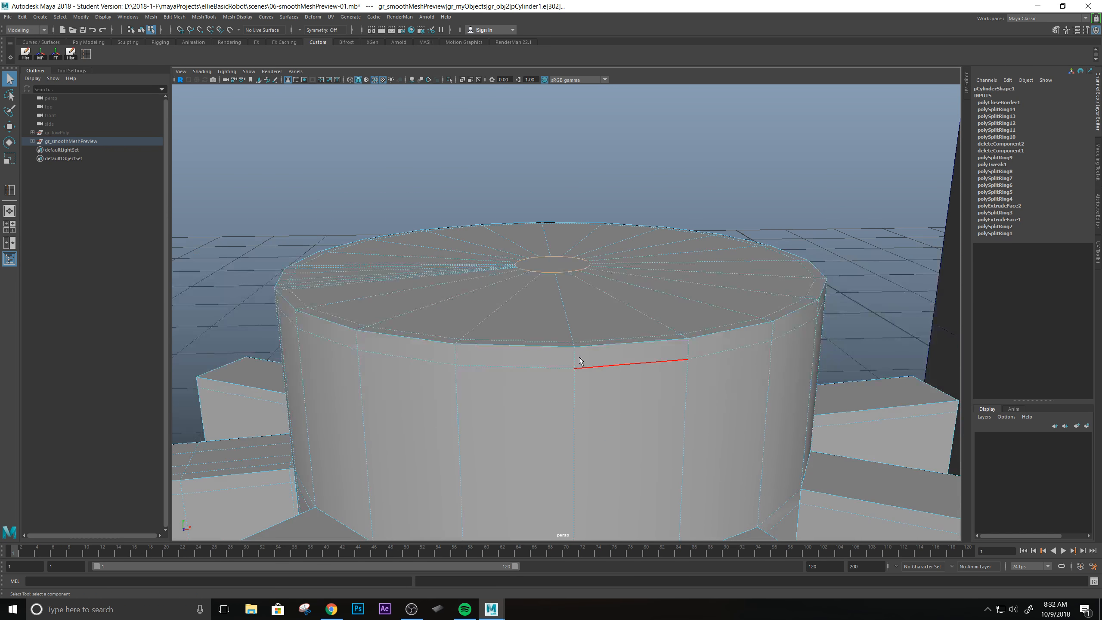
pyautogui.keyDown('alt'); pyautogui.moveTo(580, 361); pyautogui.dragTo(606, 267); pyautogui.keyUp('alt')
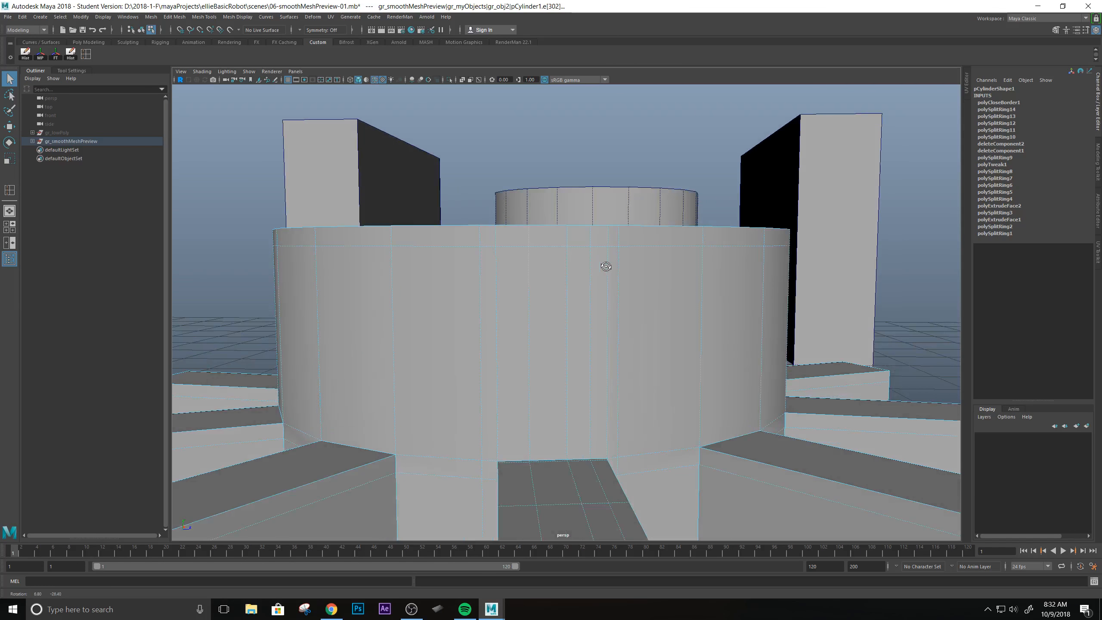
pyautogui.keyDown('alt'); pyautogui.moveTo(444, 242); pyautogui.dragTo(544, 299); pyautogui.keyUp('alt')
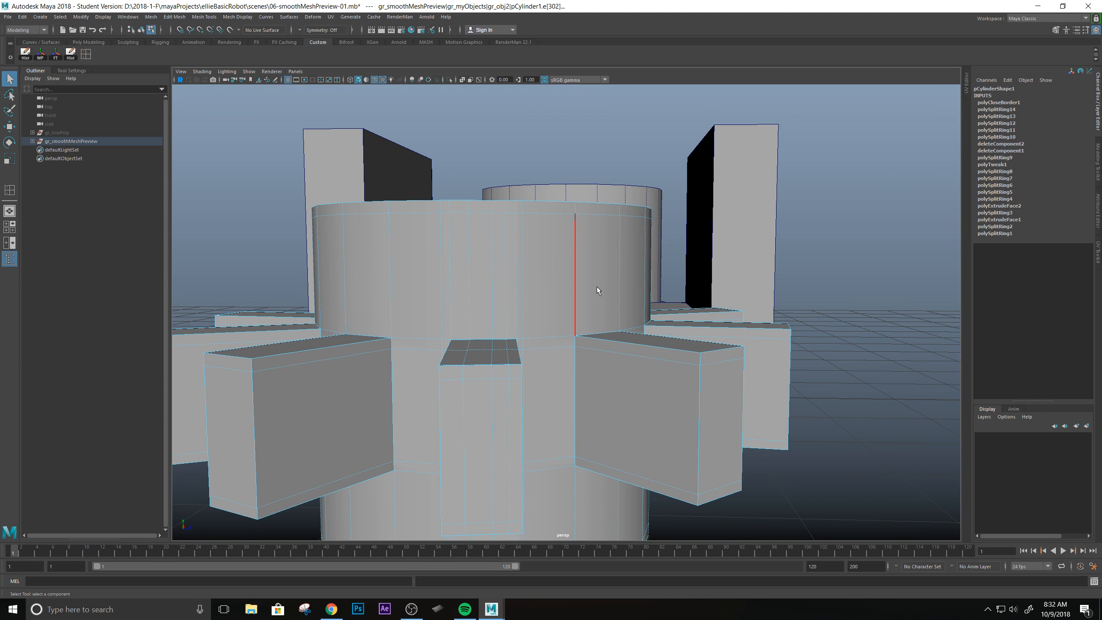
pyautogui.keyDown('alt'); pyautogui.moveTo(530, 229); pyautogui.dragTo(494, 308); pyautogui.keyUp('alt')
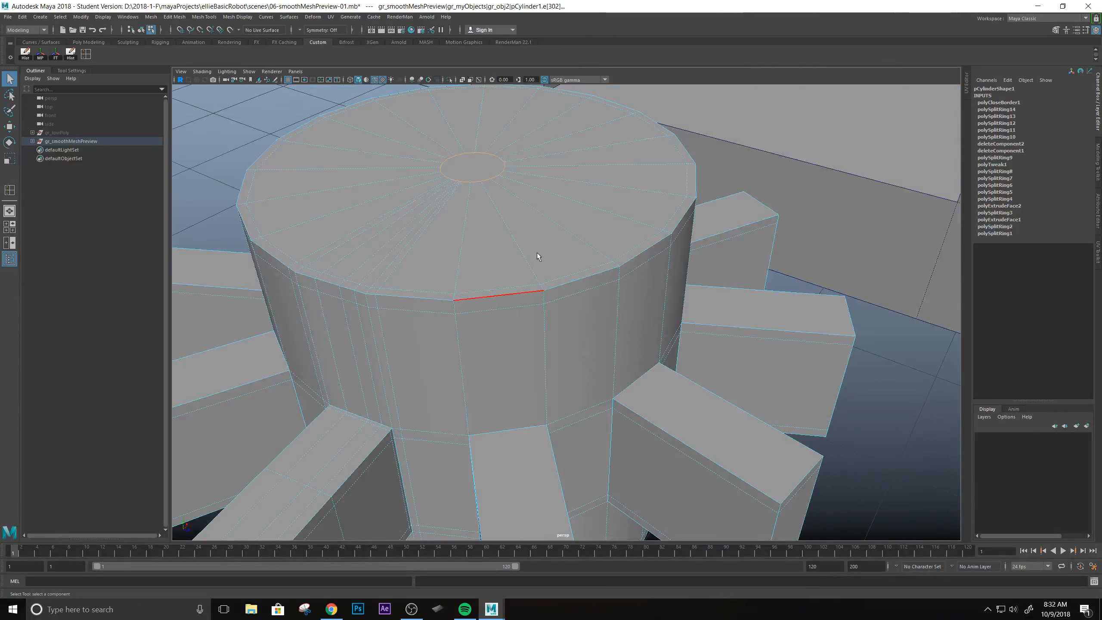
pyautogui.keyDown('alt'); pyautogui.moveTo(537, 252); pyautogui.dragTo(537, 289); pyautogui.keyUp('alt')
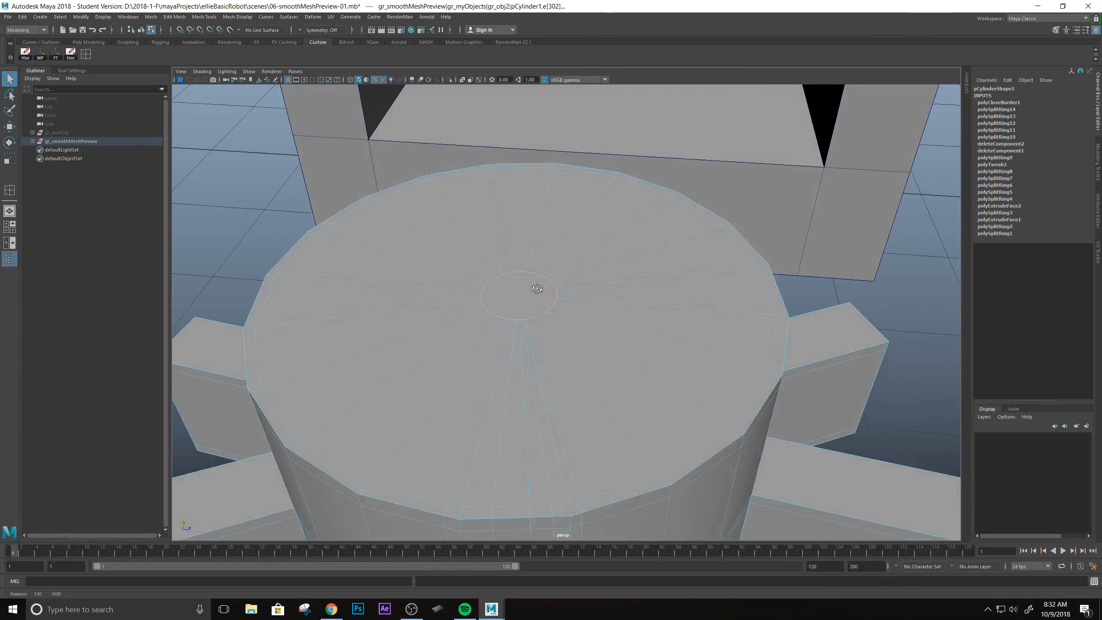
pyautogui.scroll(2, 544, 298)
pyautogui.scroll(-1, 545, 297)
pyautogui.scroll(1, 545, 297)
pyautogui.scroll(-1, 545, 298)
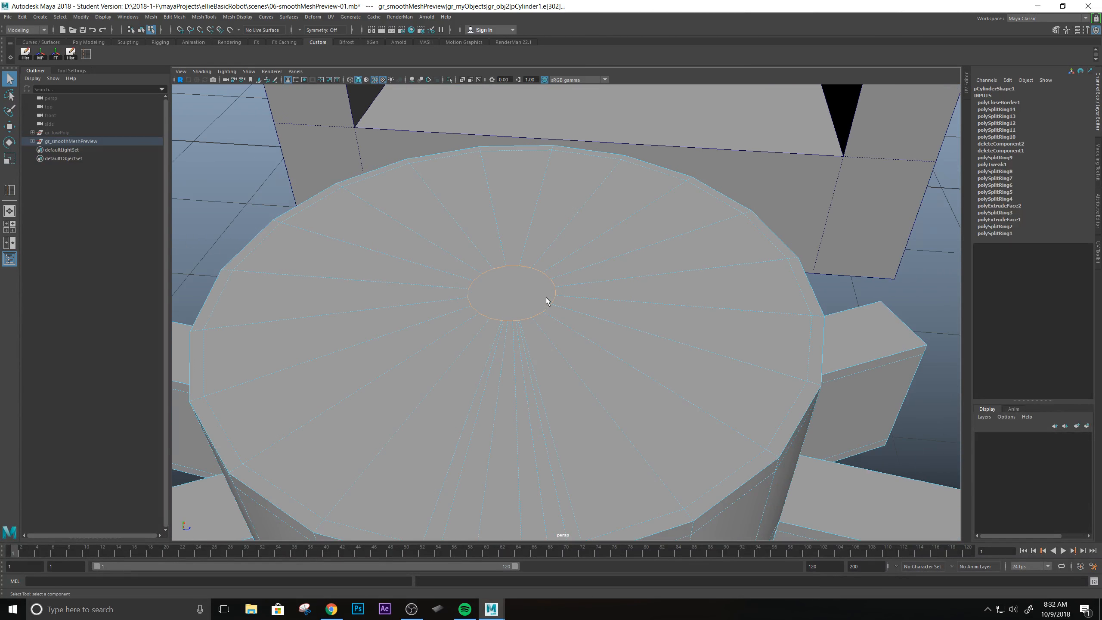
pyautogui.keyDown('alt'); pyautogui.moveTo(535, 301); pyautogui.dragTo(575, 320, button='middle'); pyautogui.keyUp('alt')
pyautogui.moveTo(575, 320)
pyautogui.keyDown('alt'); pyautogui.mouseDown()
pyautogui.moveTo(544, 307)
pyautogui.moveTo(569, 366)
pyautogui.moveTo(593, 330)
pyautogui.moveTo(534, 310)
pyautogui.moveTo(595, 349)
pyautogui.moveTo(583, 336)
pyautogui.mouseUp(); pyautogui.keyUp('alt')
pyautogui.scroll(3, 549, 314)
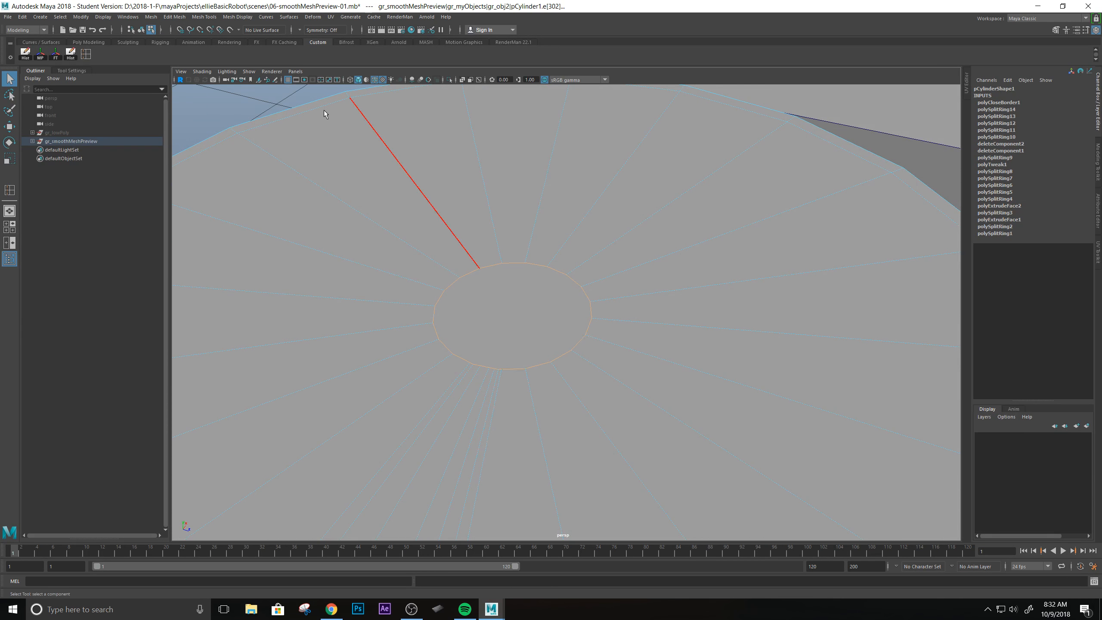
# Split the filled centre face of the top cap with two Multi-Cut lines between opposite rim vertices, crossing at the centre.
pyautogui.click(89, 42)
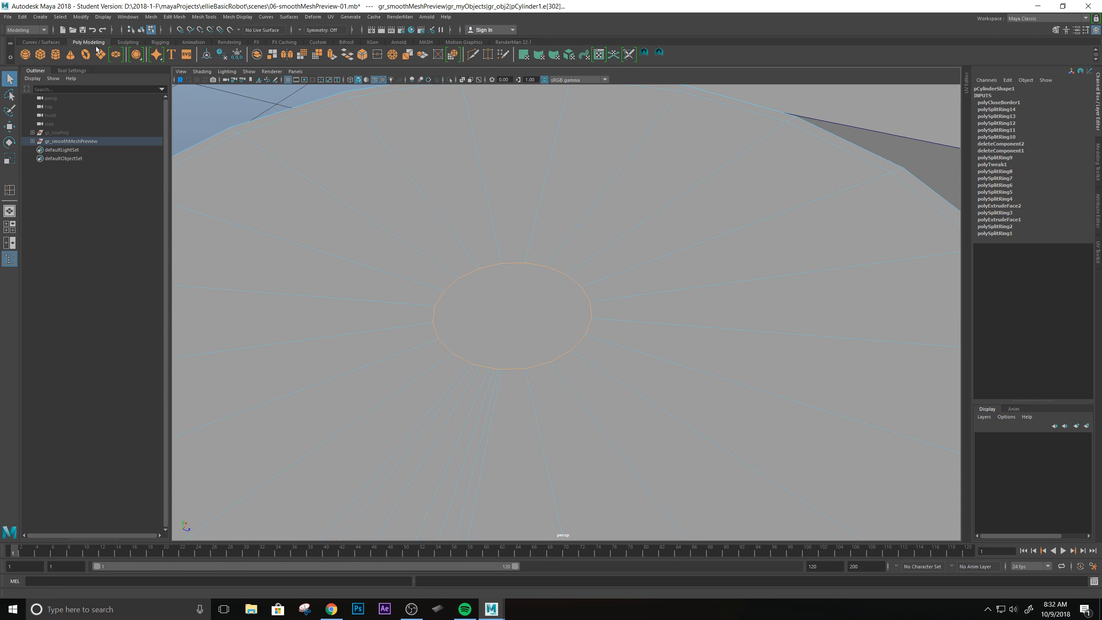
pyautogui.click(473, 53)
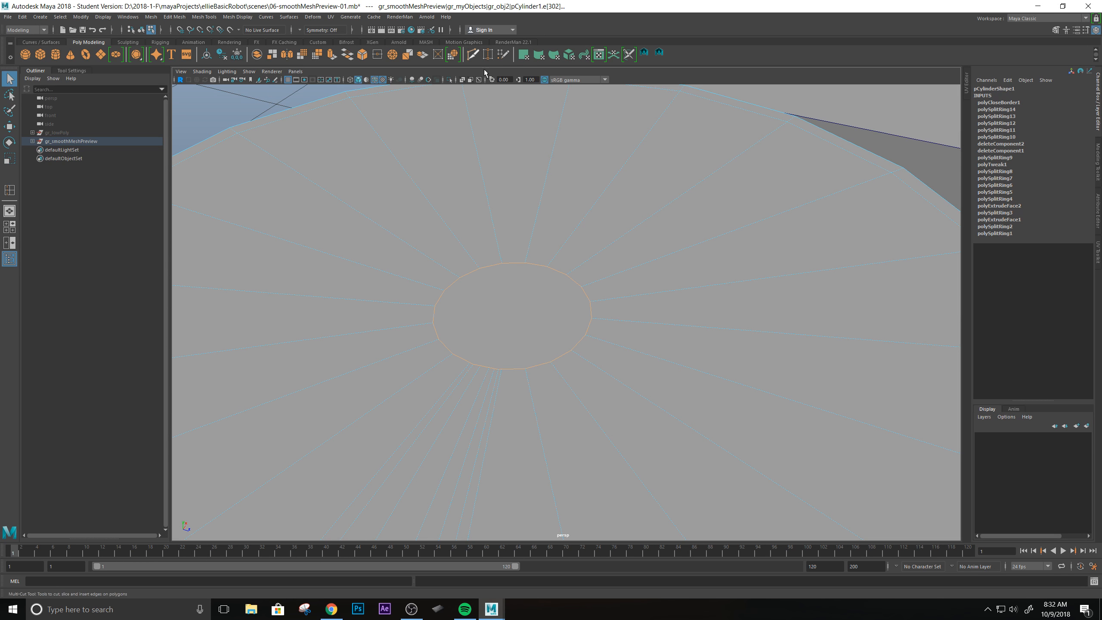
pyautogui.click(501, 370)
pyautogui.click(525, 263)
pyautogui.press('Return')
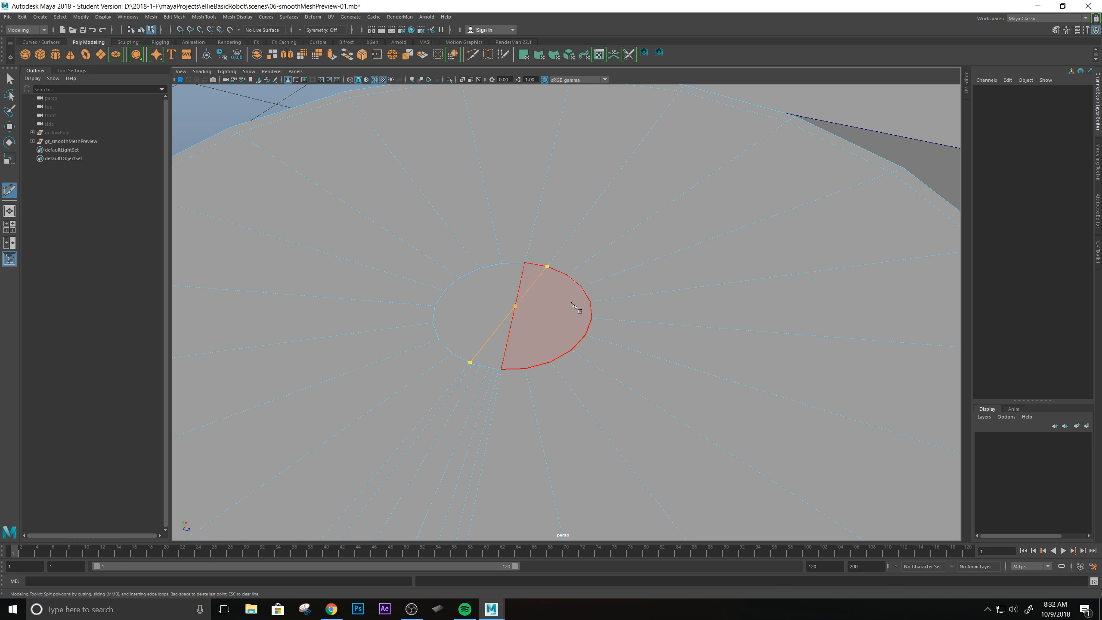
pyautogui.press('Return')
# Cut another line across the filled cap face through its centre point and extend it to a further rim vertex.
pyautogui.click(444, 291)
pyautogui.click(516, 307)
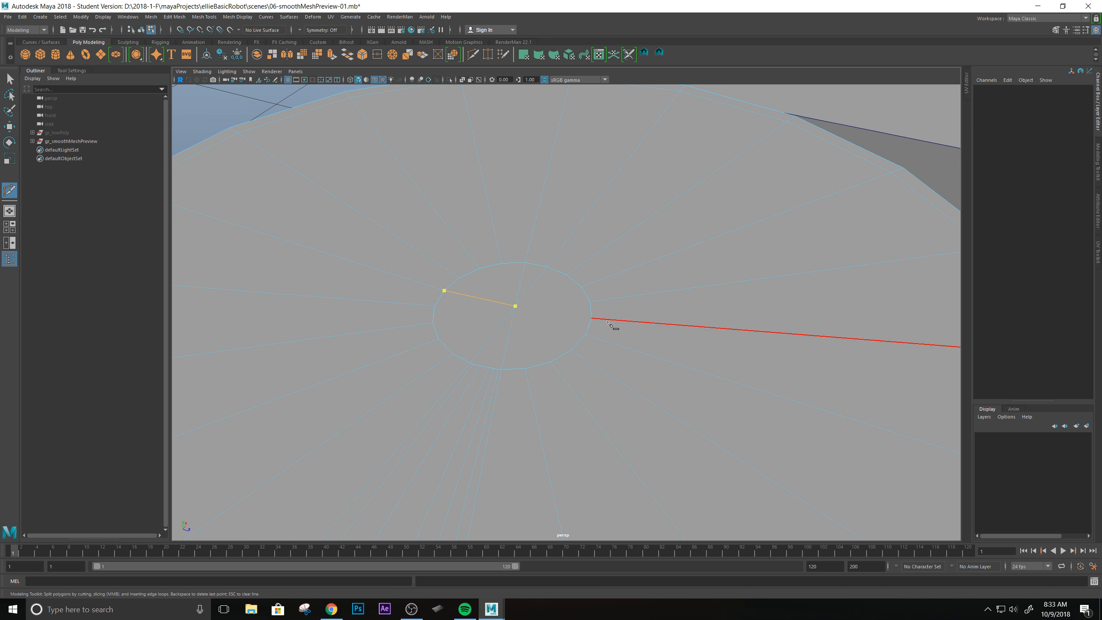
pyautogui.click(586, 335)
pyautogui.scroll(-2, 586, 337)
pyautogui.keyDown('alt'); pyautogui.moveTo(582, 343); pyautogui.dragTo(560, 307); pyautogui.keyUp('alt')
pyautogui.keyDown('alt'); pyautogui.moveTo(498, 269); pyautogui.dragTo(584, 328); pyautogui.keyUp('alt')
pyautogui.scroll(4, 586, 333)
pyautogui.keyDown('alt'); pyautogui.moveTo(561, 369); pyautogui.dragTo(518, 235, button='middle'); pyautogui.keyUp('alt')
pyautogui.keyDown('alt'); pyautogui.moveTo(563, 266); pyautogui.dragTo(558, 281); pyautogui.keyUp('alt')
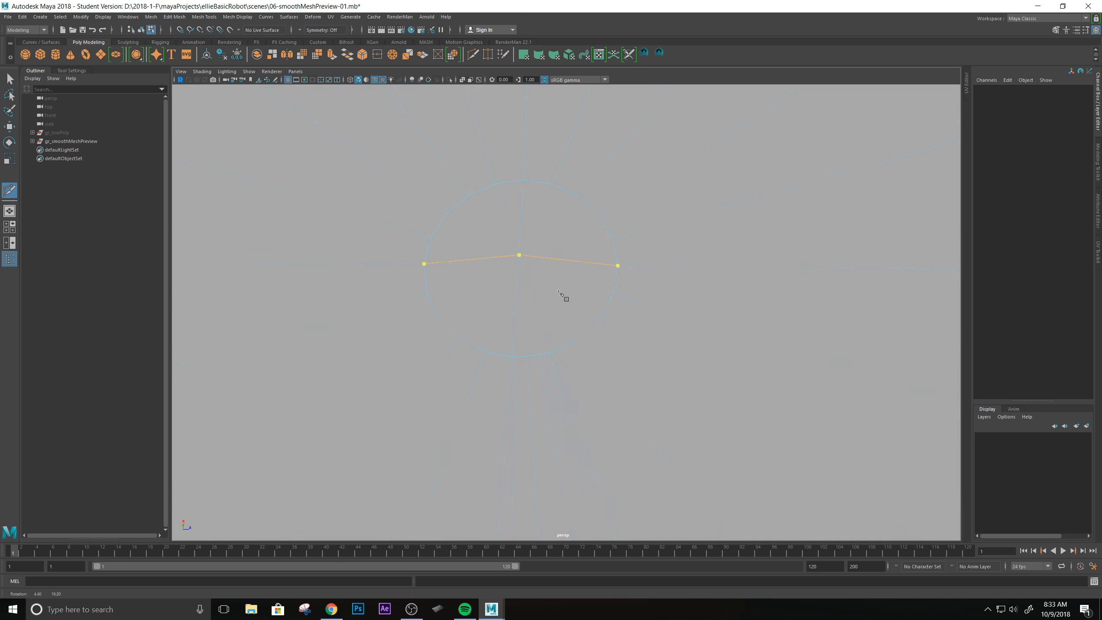
pyautogui.scroll(2, 539, 375)
pyautogui.click(520, 368)
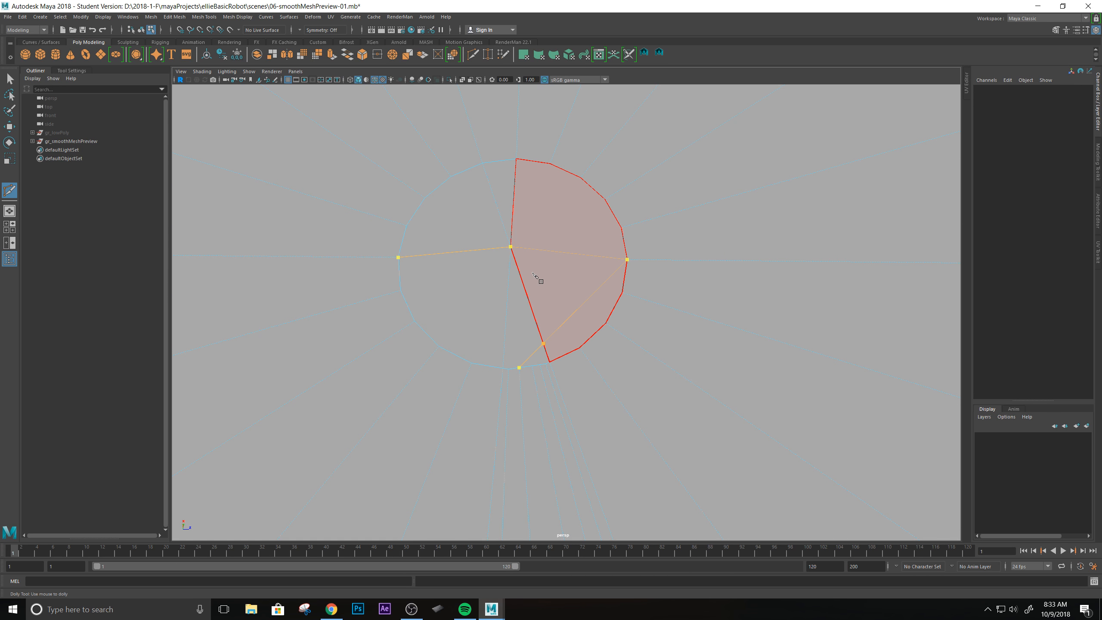
pyautogui.press('Return')
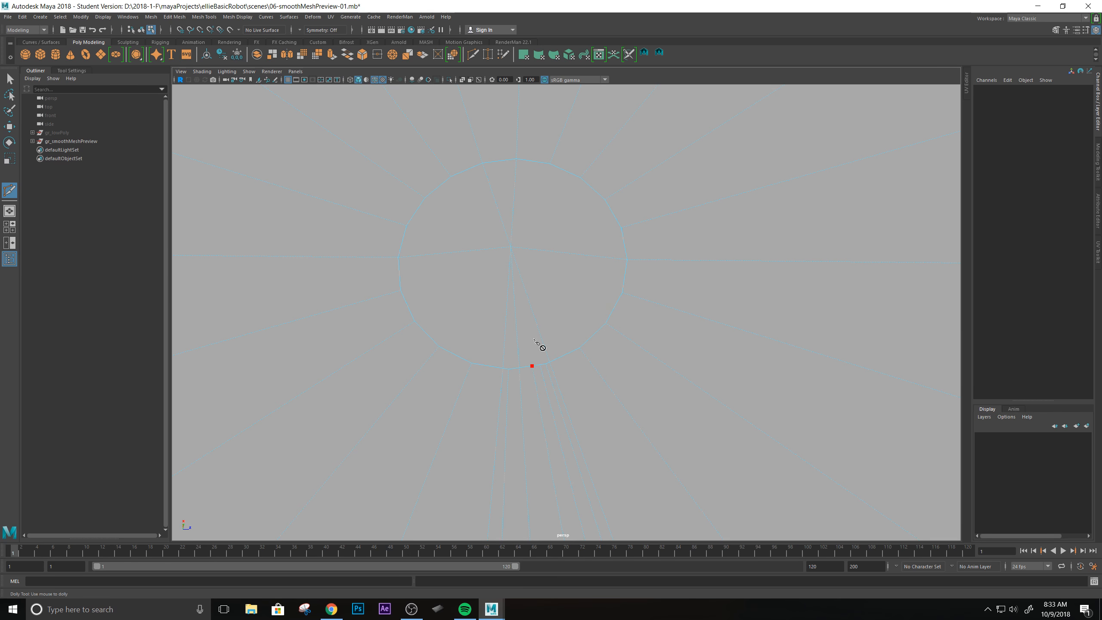
# Connect more rim vertices of the filled cap face to its centre point with Multi-Cut, and leave the tool.
pyautogui.rightClick(510, 247)
pyautogui.scroll(-6, 556, 295)
pyautogui.keyDown('alt'); pyautogui.moveTo(568, 355); pyautogui.dragTo(568, 321); pyautogui.keyUp('alt')
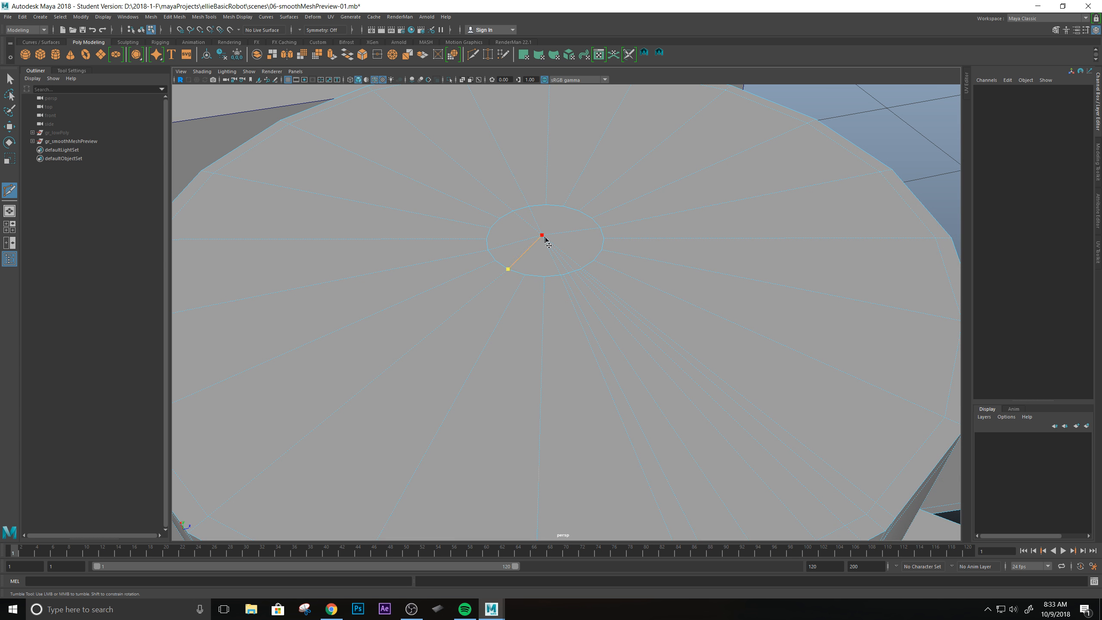
pyautogui.click(603, 253)
pyautogui.hotkey('ctrl', 'z')
pyautogui.scroll(2, 560, 273)
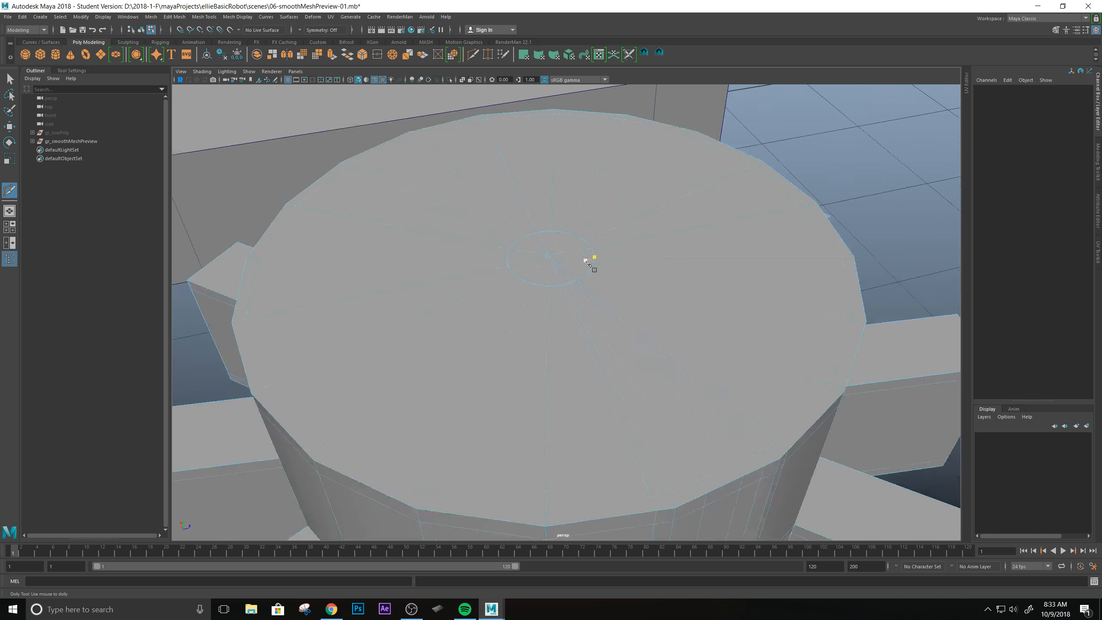
pyautogui.scroll(5, 590, 263)
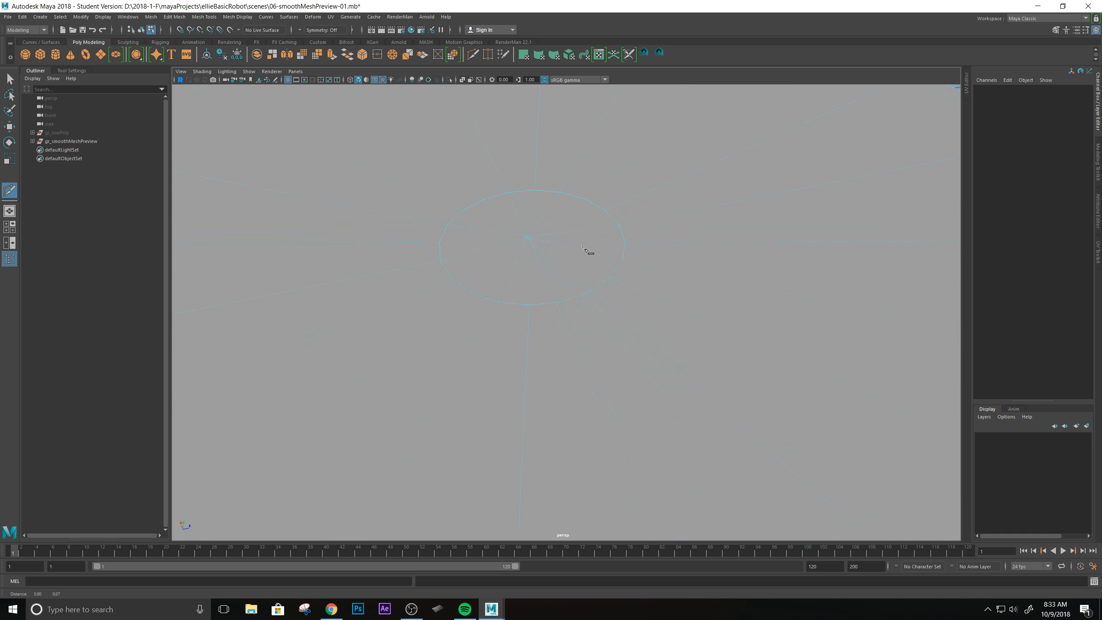
pyautogui.keyDown('alt'); pyautogui.moveTo(590, 252); pyautogui.dragTo(551, 363); pyautogui.keyUp('alt')
pyautogui.keyDown('alt'); pyautogui.moveTo(631, 298); pyautogui.dragTo(584, 294); pyautogui.keyUp('alt')
pyautogui.scroll(-4, 542, 243)
pyautogui.click(551, 250)
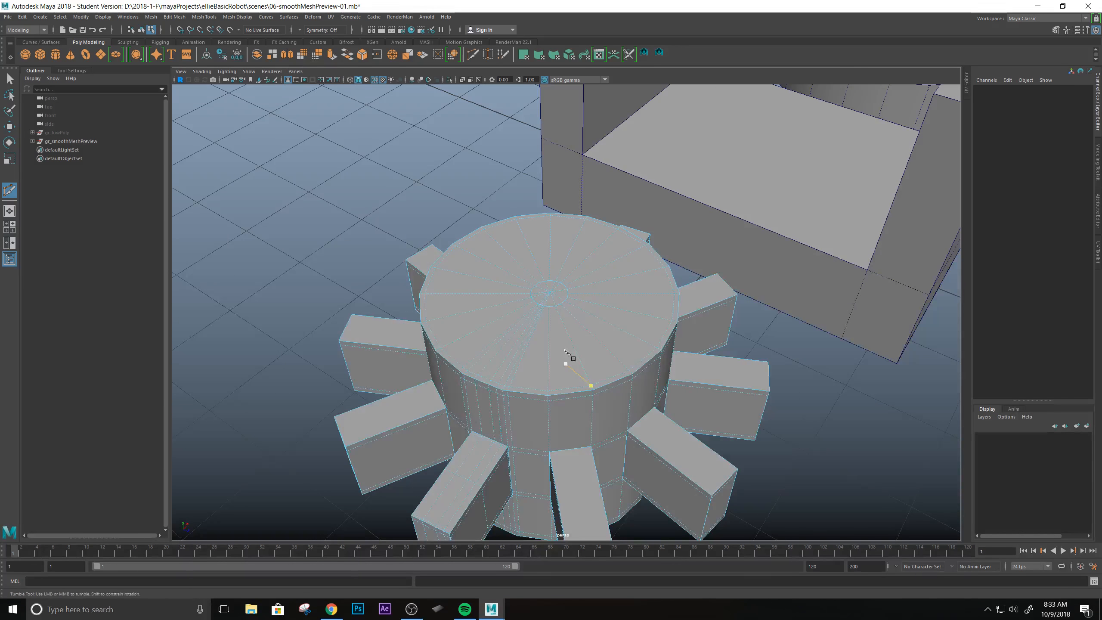
pyautogui.press('q')
pyautogui.scroll(3, 565, 284)
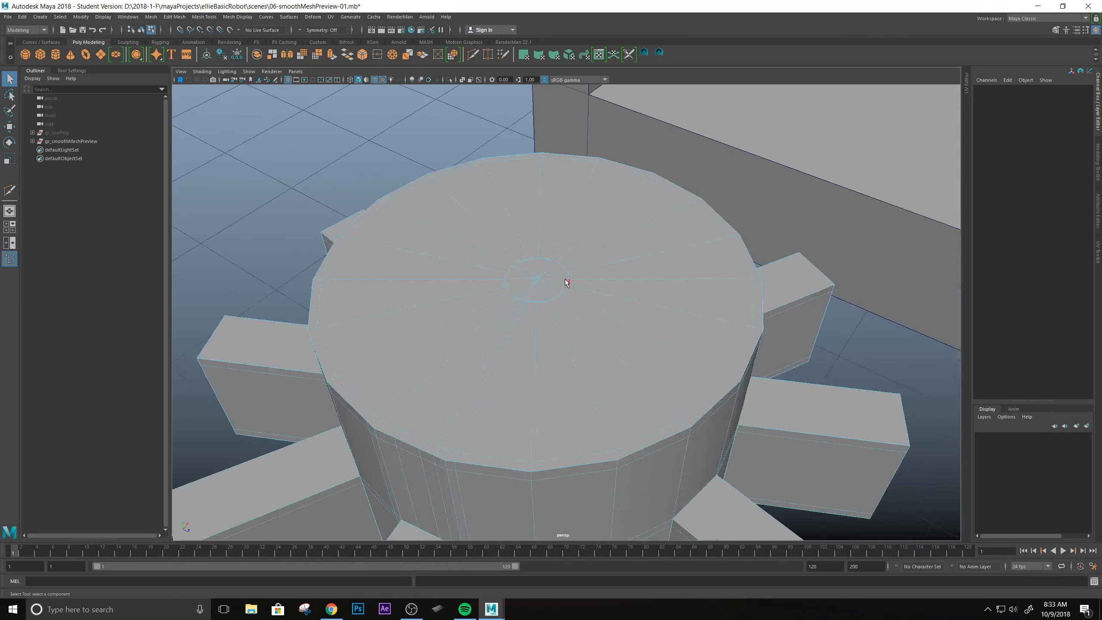
# Return the gear cylinder to object mode, deselect it and turn off the wireframe display over the shaded parts.
pyautogui.keyDown('alt'); pyautogui.moveTo(565, 283); pyautogui.dragTo(553, 307); pyautogui.keyUp('alt')
pyautogui.moveTo(533, 300); pyautogui.dragTo(573, 286, button='right')
pyautogui.scroll(-5, 579, 353)
pyautogui.keyDown('alt'); pyautogui.moveTo(579, 356); pyautogui.dragTo(543, 343); pyautogui.keyUp('alt')
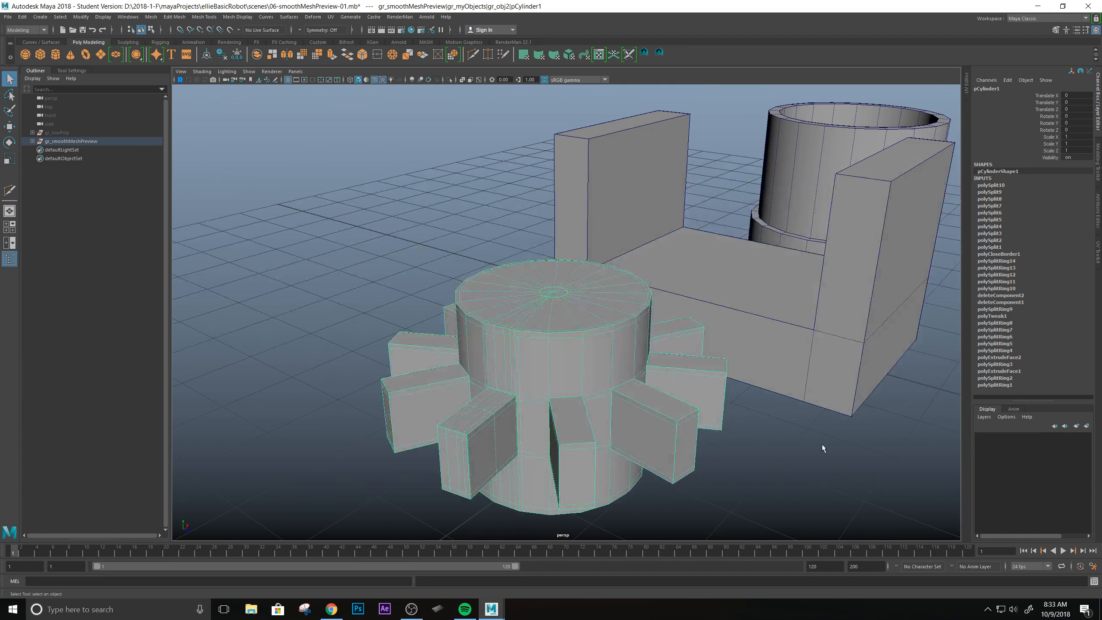
pyautogui.click(821, 445)
pyautogui.click(654, 53)
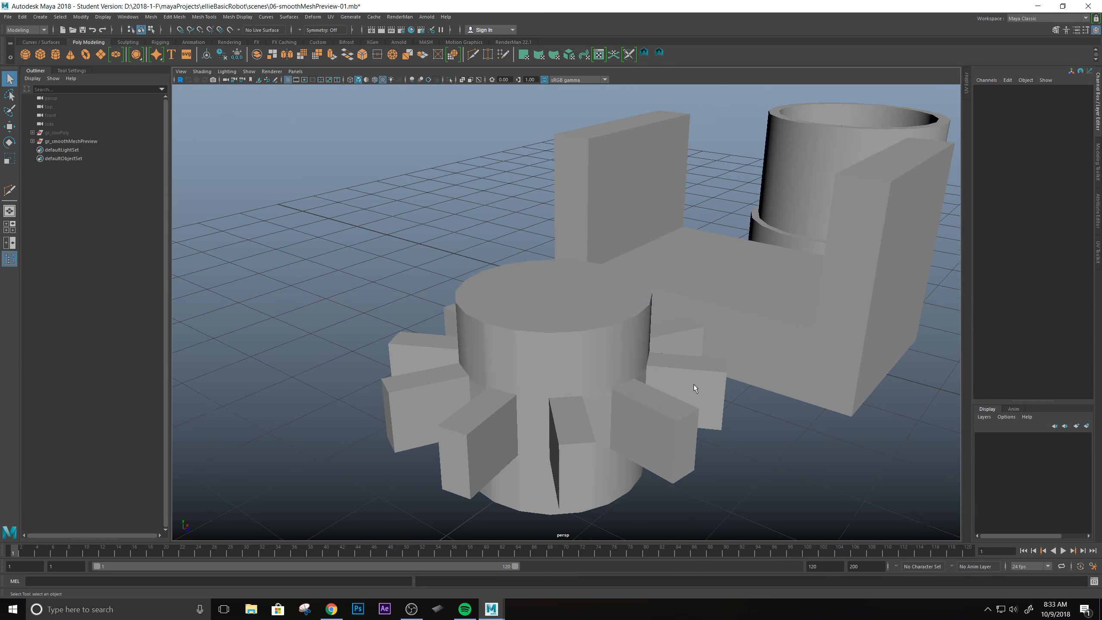
# Turn on smooth mesh preview for the toothed cylinder, deselect it and examine its smoothed teeth and cap.
pyautogui.scroll(5, 629, 334)
pyautogui.keyDown('alt'); pyautogui.moveTo(607, 317); pyautogui.dragTo(622, 318); pyautogui.keyUp('alt')
pyautogui.keyDown('alt'); pyautogui.moveTo(486, 312); pyautogui.dragTo(615, 300); pyautogui.keyUp('alt')
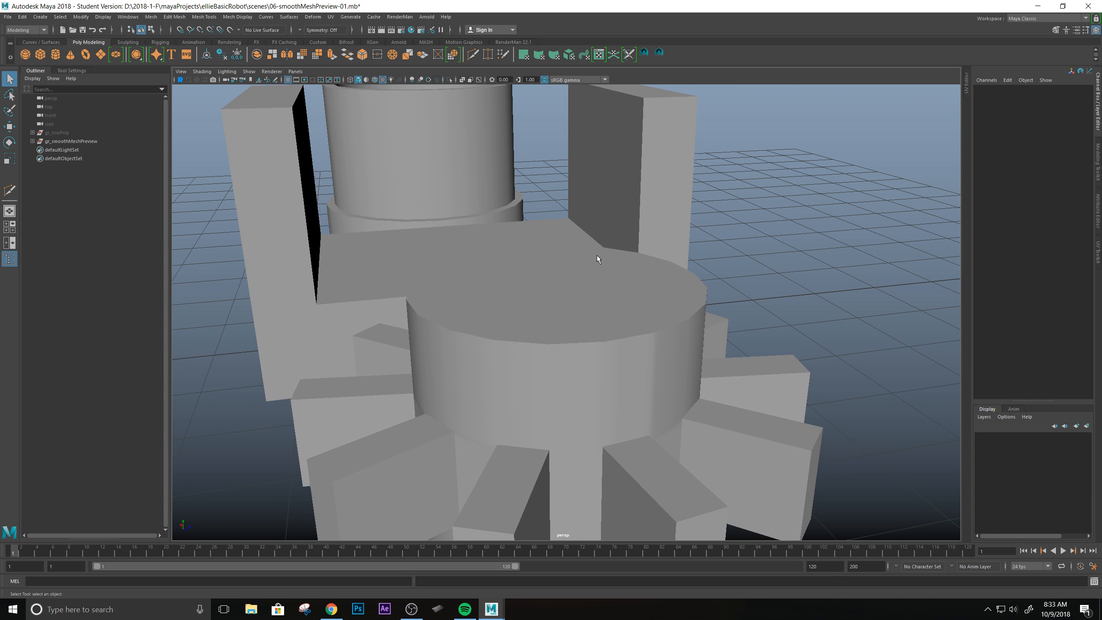
pyautogui.scroll(-8, 597, 255)
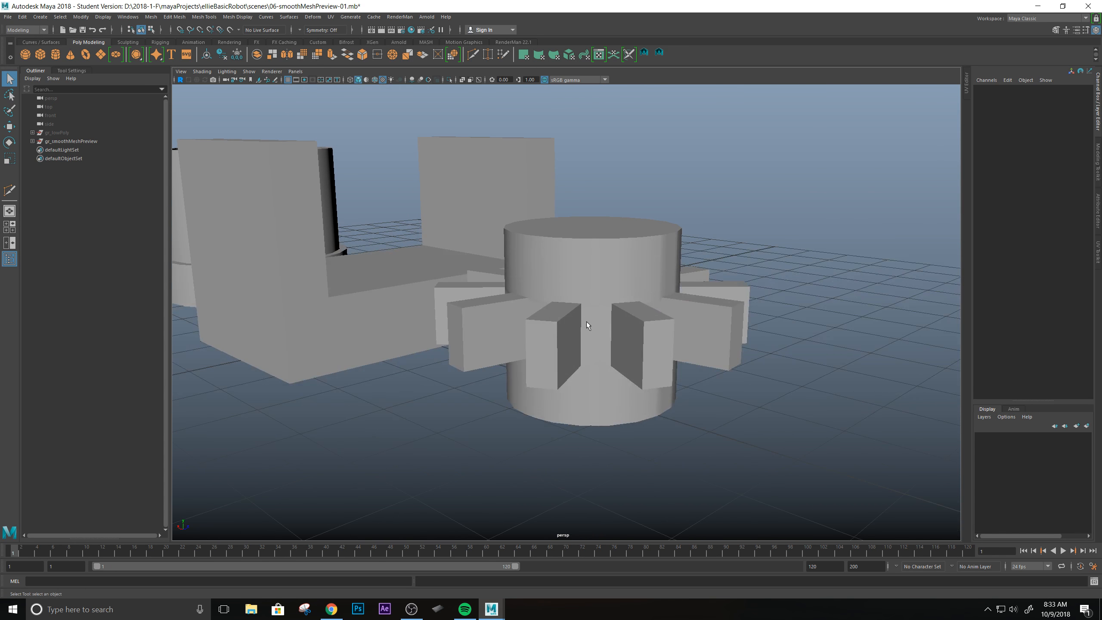
pyautogui.keyDown('alt'); pyautogui.moveTo(614, 308); pyautogui.dragTo(592, 312); pyautogui.keyUp('alt')
pyautogui.click(581, 337)
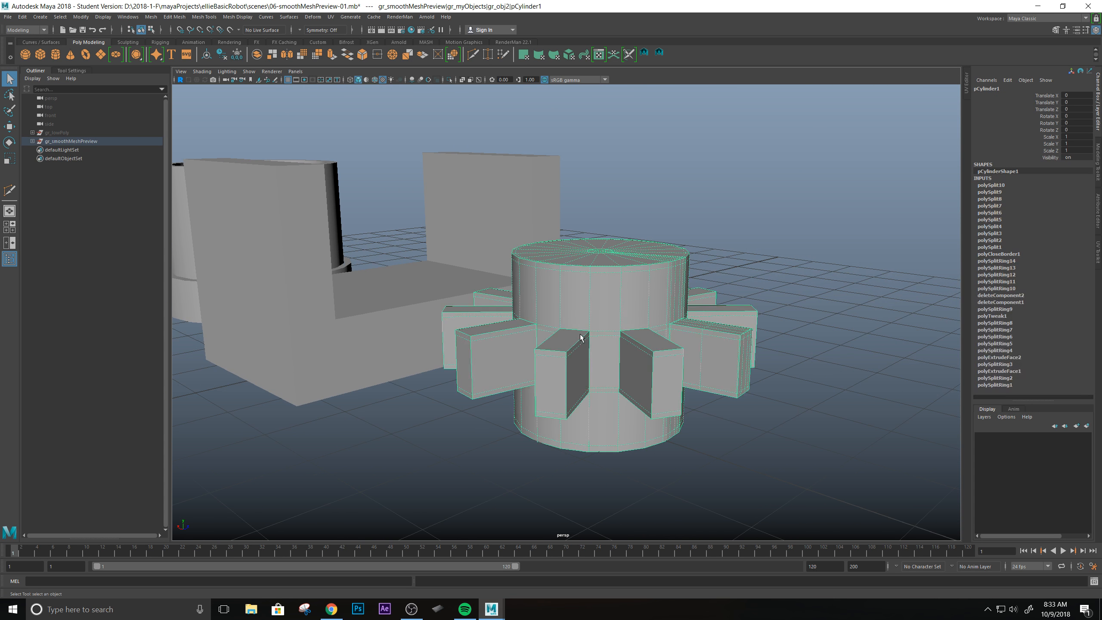
pyautogui.press('3')
pyautogui.click(736, 442)
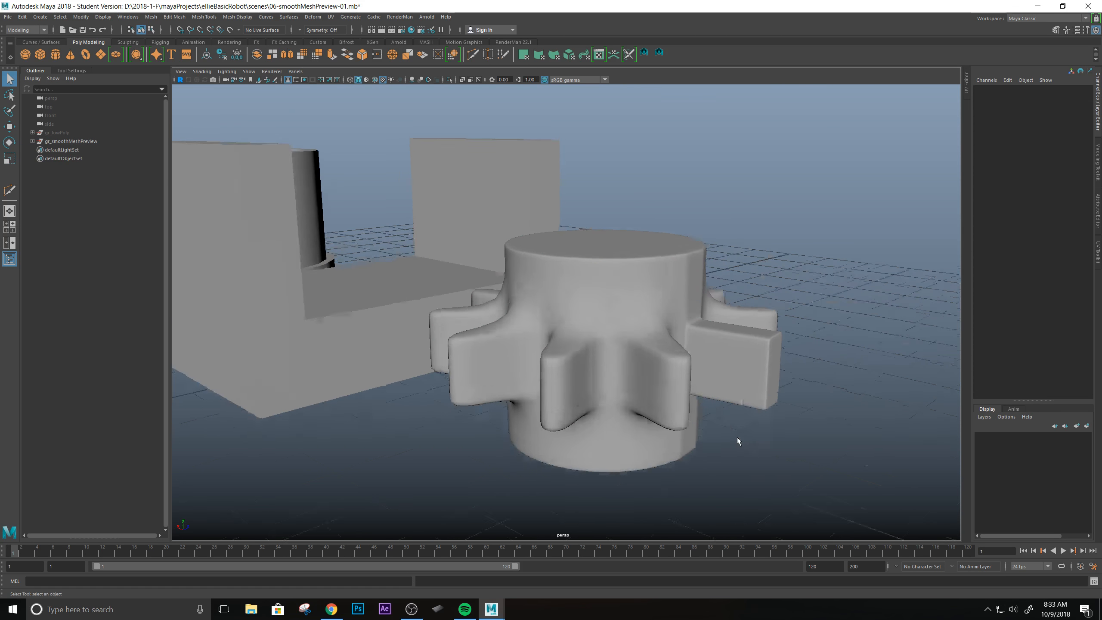
pyautogui.scroll(7, 733, 436)
pyautogui.keyDown('alt'); pyautogui.moveTo(662, 386); pyautogui.dragTo(614, 255); pyautogui.keyUp('alt')
pyautogui.scroll(-3, 635, 418)
# Extrude the top face of one upright wall of the U-shaped bracket upward by about 1.32 units.
pyautogui.click(558, 351)
pyautogui.keyDown('alt'); pyautogui.moveTo(502, 288); pyautogui.dragTo(518, 347); pyautogui.keyUp('alt')
pyautogui.click(582, 270)
pyautogui.moveTo(518, 344); pyautogui.dragTo(521, 372, button='right')
pyautogui.click(515, 332)
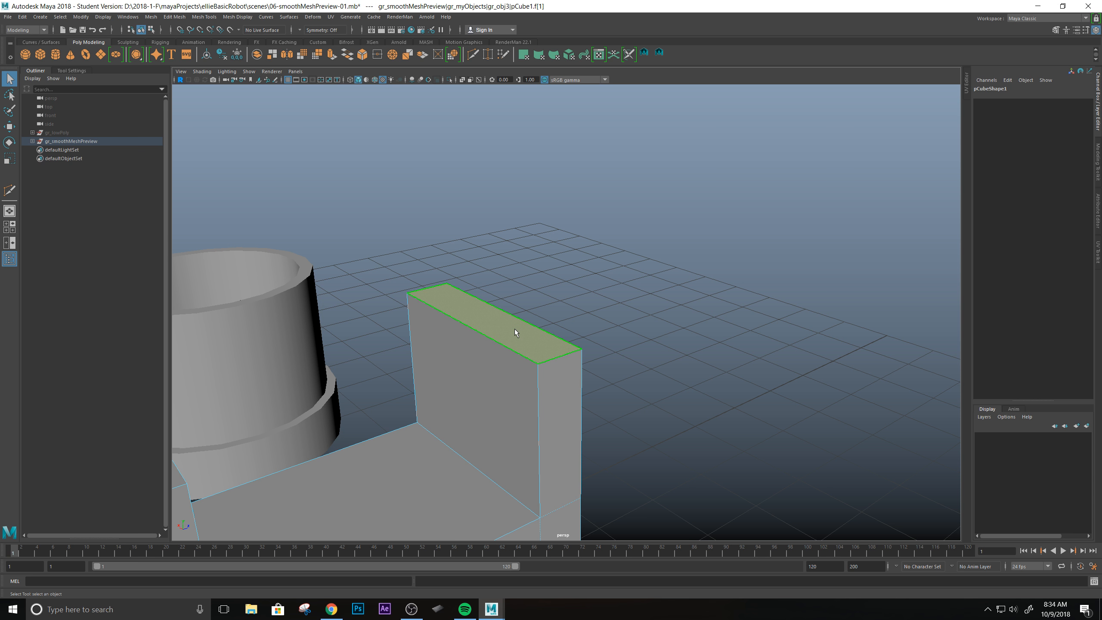
pyautogui.keyDown('shift'); pyautogui.moveTo(515, 329); pyautogui.dragTo(515, 356, button='right'); pyautogui.keyUp('shift')
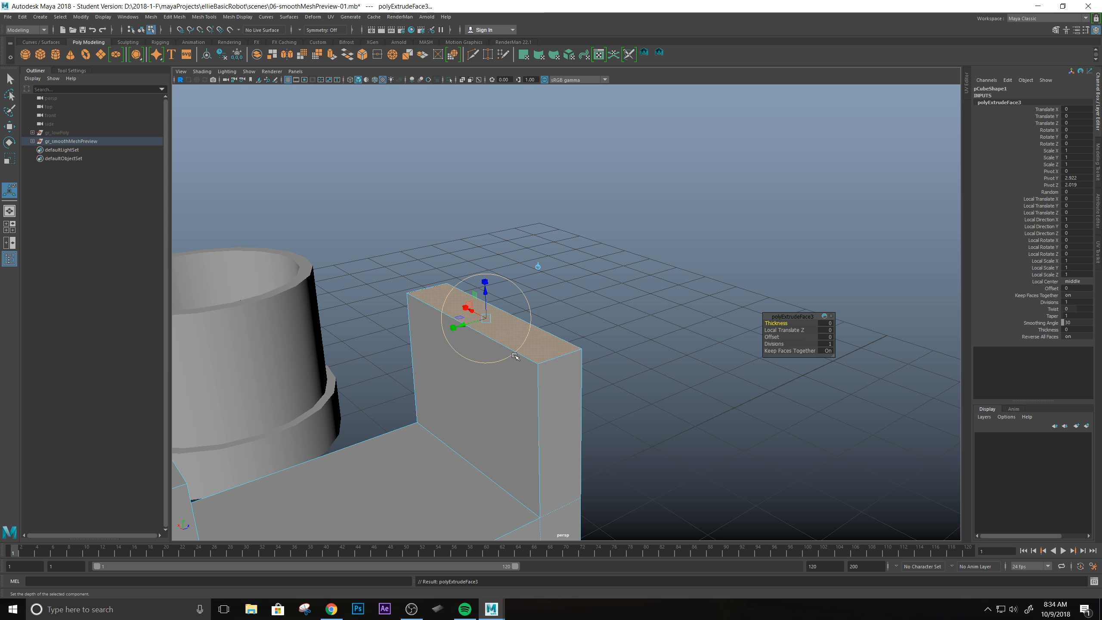
pyautogui.moveTo(485, 286); pyautogui.dragTo(479, 185)
# Try to rotate the extruded top face of the bracket wall to slant it, and undo the rotation.
pyautogui.press('w')
pyautogui.press('e')
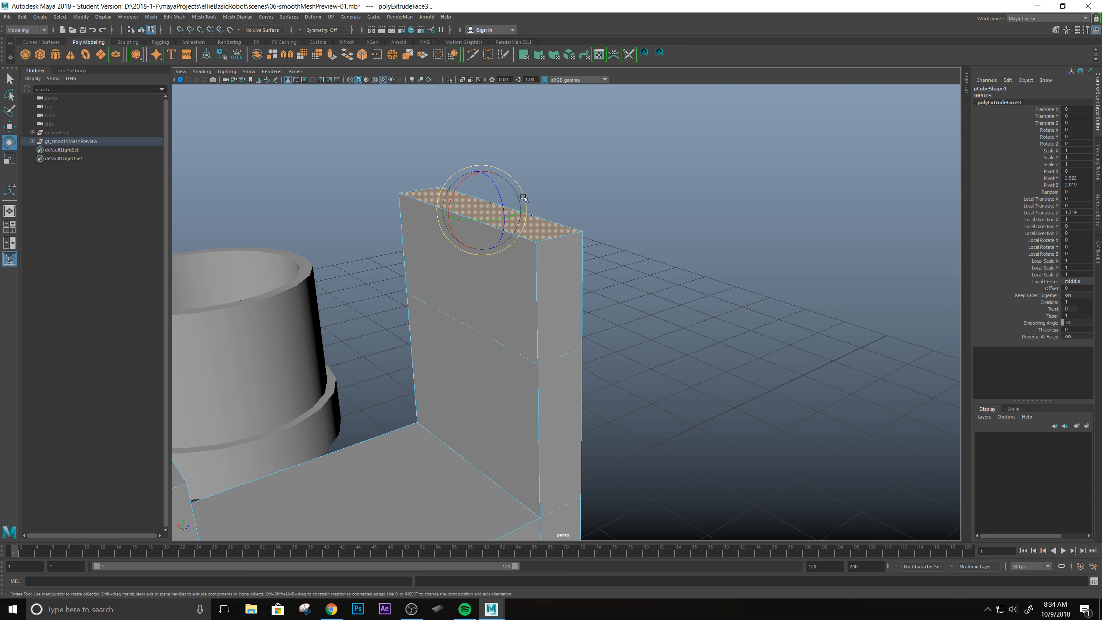
pyautogui.keyDown('alt'); pyautogui.moveTo(653, 299); pyautogui.dragTo(600, 279); pyautogui.keyUp('alt')
pyautogui.hotkey('ctrl', 'z')
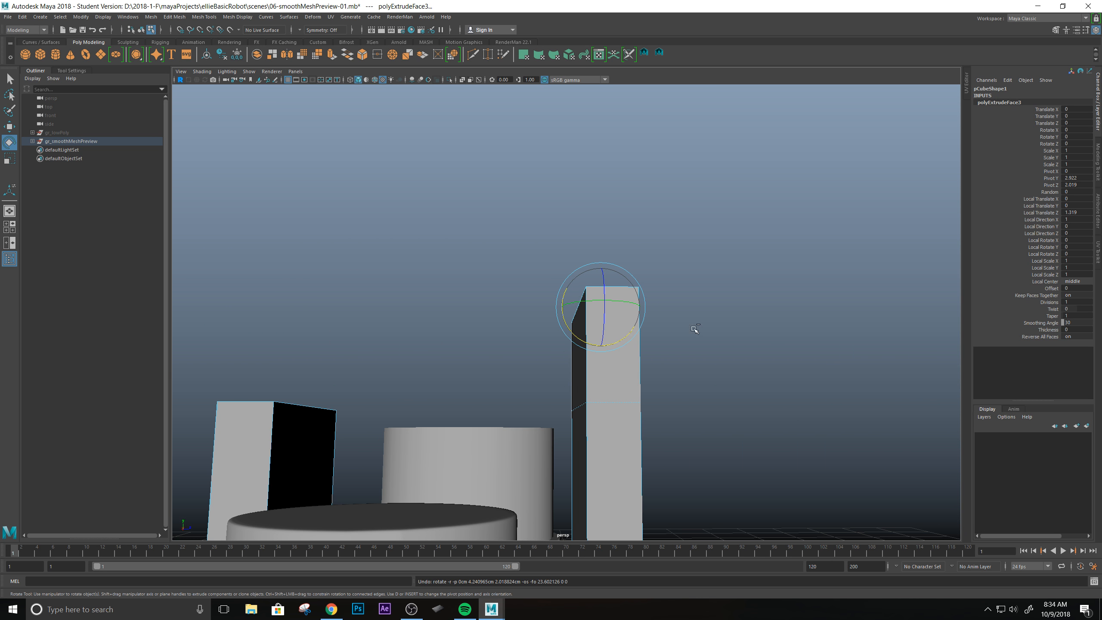
# In the side view, lower the inner top vertices of the extended bracket wall to give its top a slope.
pyautogui.press('space')
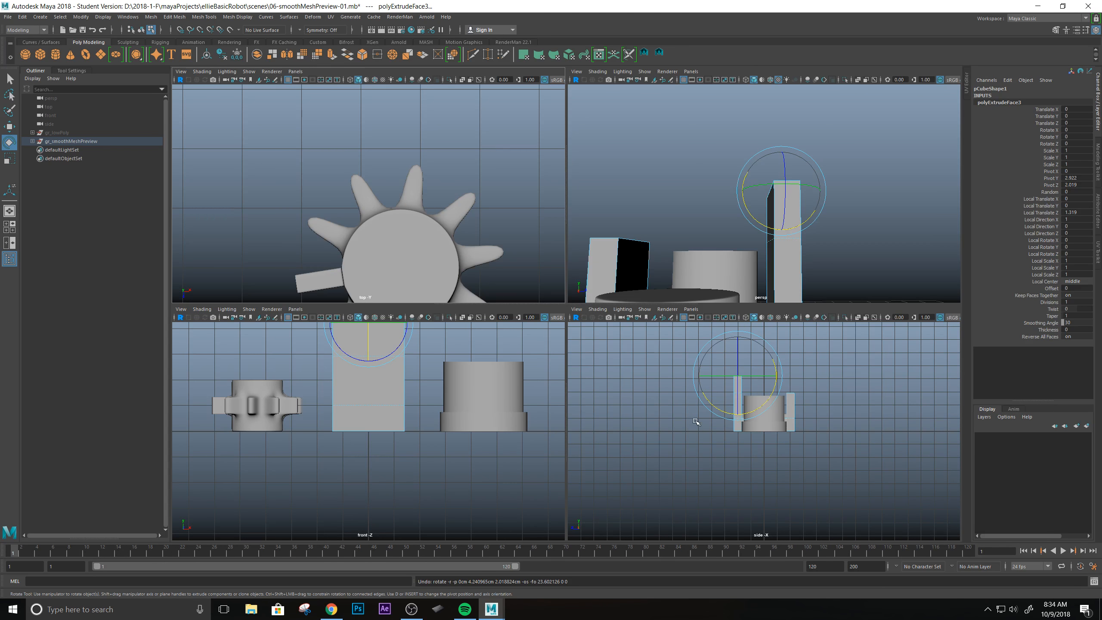
pyautogui.press('space')
pyautogui.scroll(5, 519, 396)
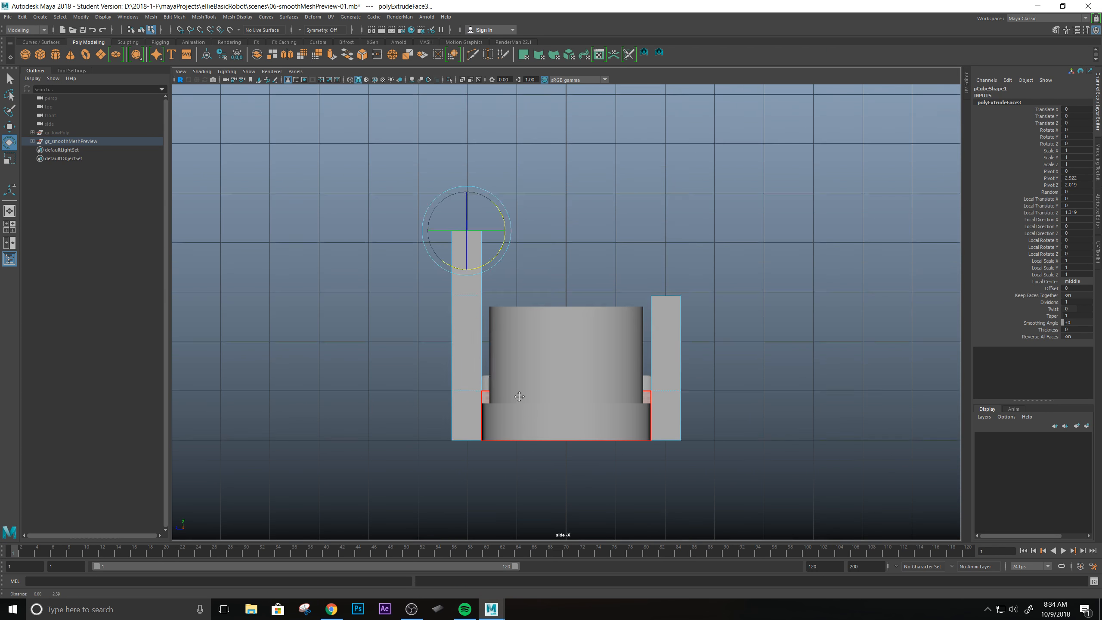
pyautogui.keyDown('alt'); pyautogui.moveTo(519, 397); pyautogui.dragTo(477, 482, button='middle'); pyautogui.keyUp('alt')
pyautogui.keyDown('alt'); pyautogui.moveTo(531, 291); pyautogui.dragTo(546, 296, button='middle'); pyautogui.keyUp('alt')
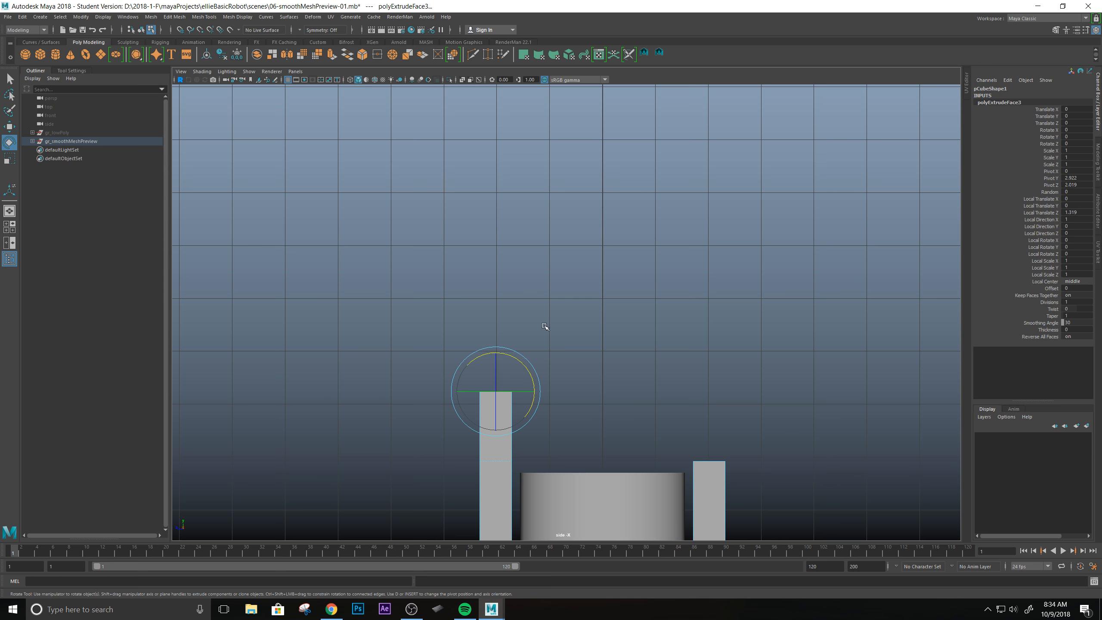
pyautogui.rightClick(487, 412)
pyautogui.click(443, 363)
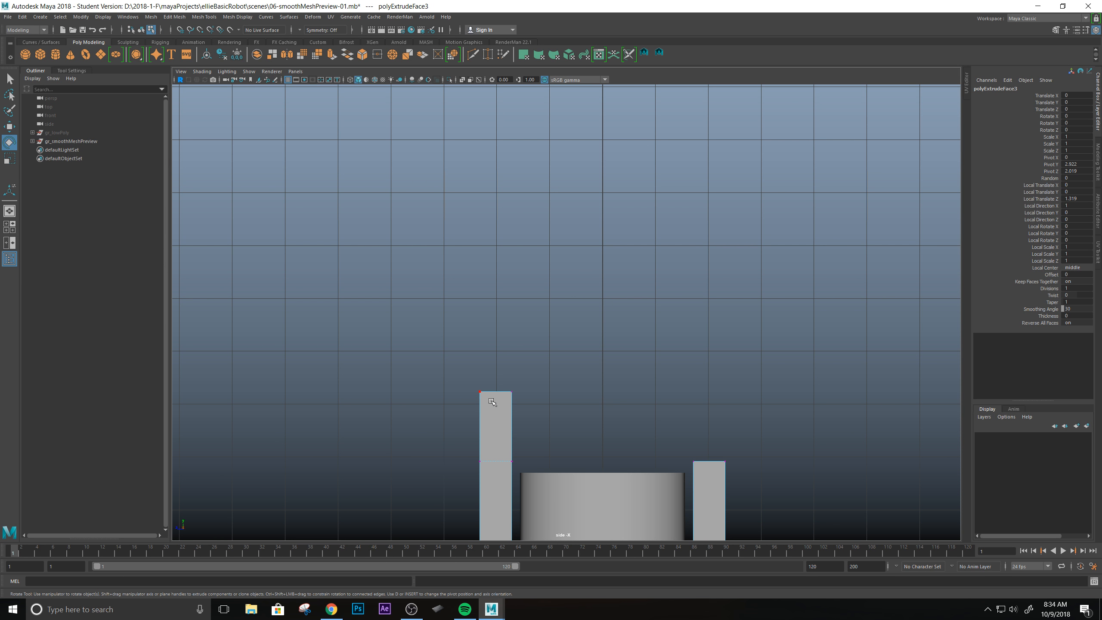
pyautogui.moveTo(493, 373); pyautogui.dragTo(546, 423)
pyautogui.press('w')
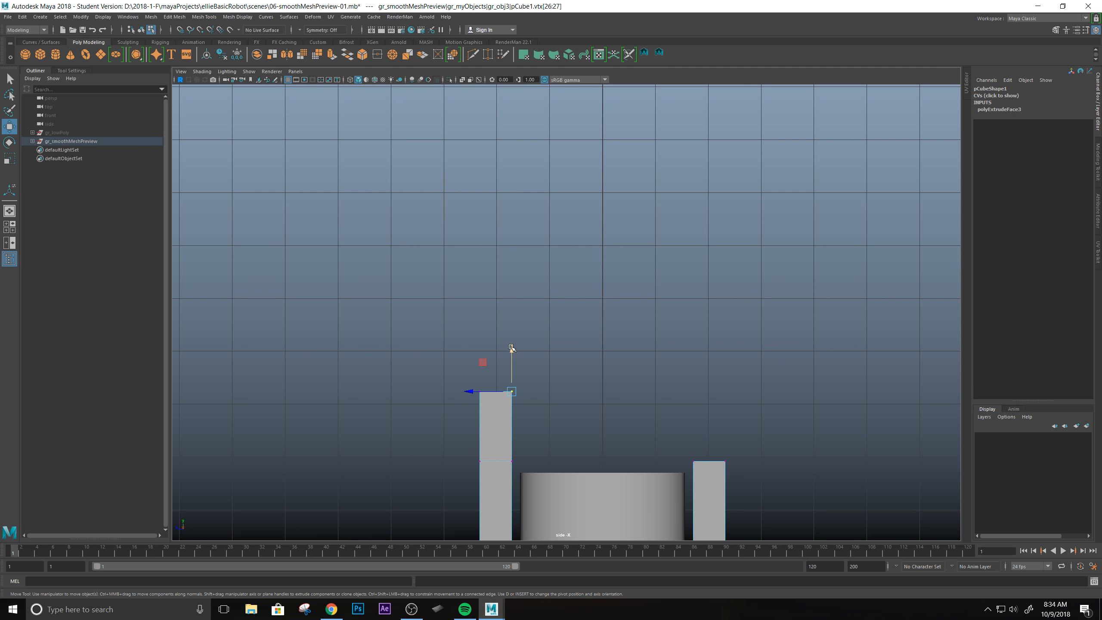
pyautogui.moveTo(512, 349); pyautogui.dragTo(514, 366)
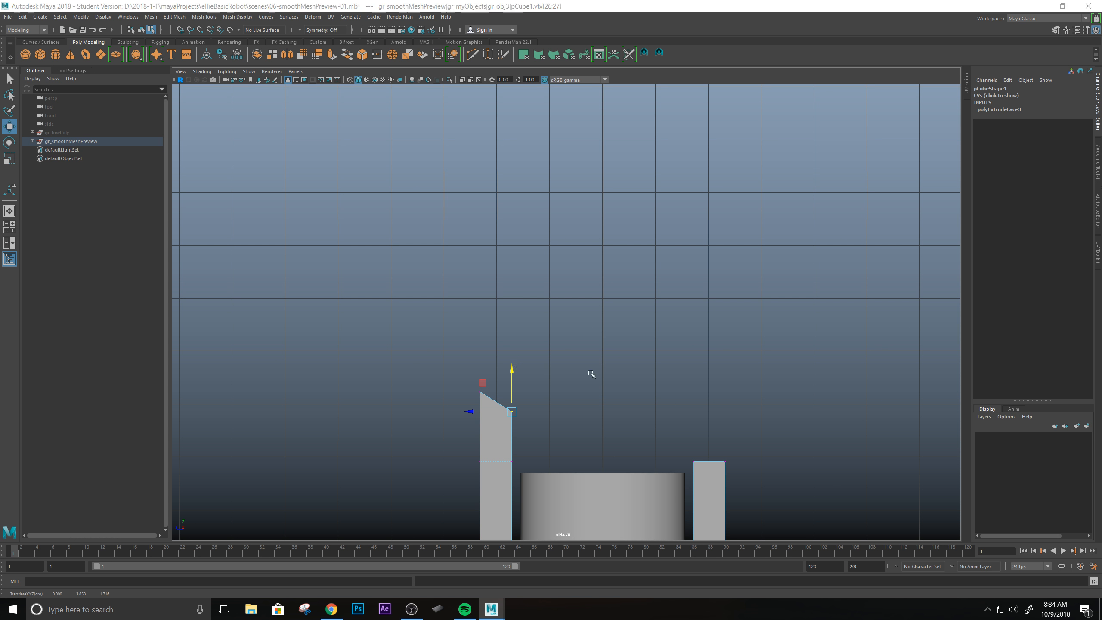
# Extrude the sloped top face of the bracket wall and move it straight up to lengthen the wall.
pyautogui.press('space')
pyautogui.keyDown('alt'); pyautogui.moveTo(771, 242); pyautogui.dragTo(780, 199); pyautogui.keyUp('alt')
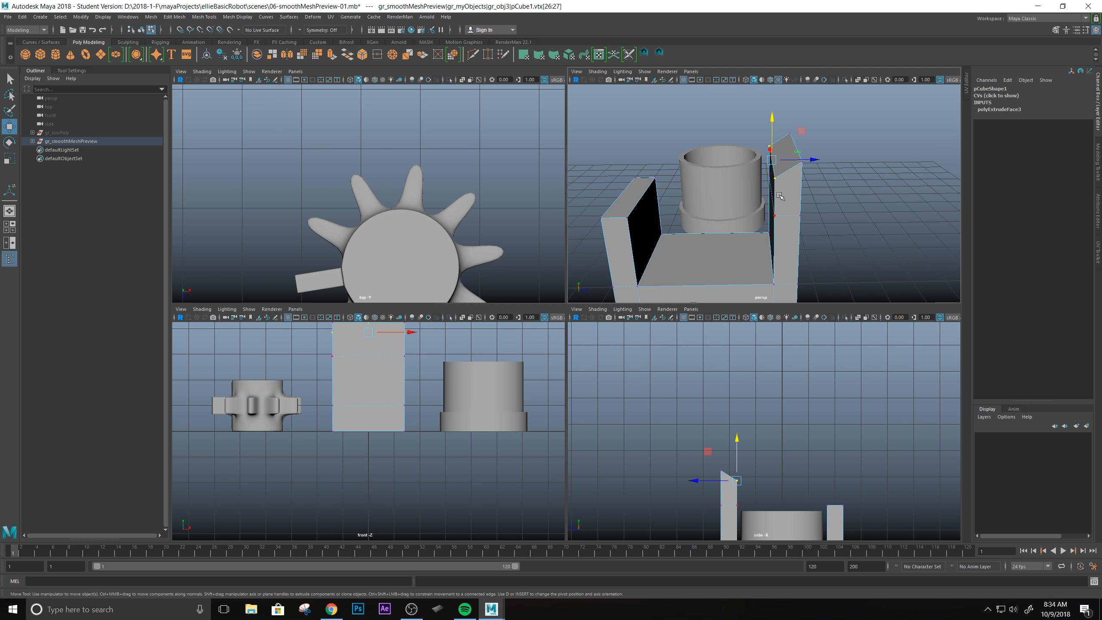
pyautogui.moveTo(786, 185); pyautogui.dragTo(784, 210, button='right')
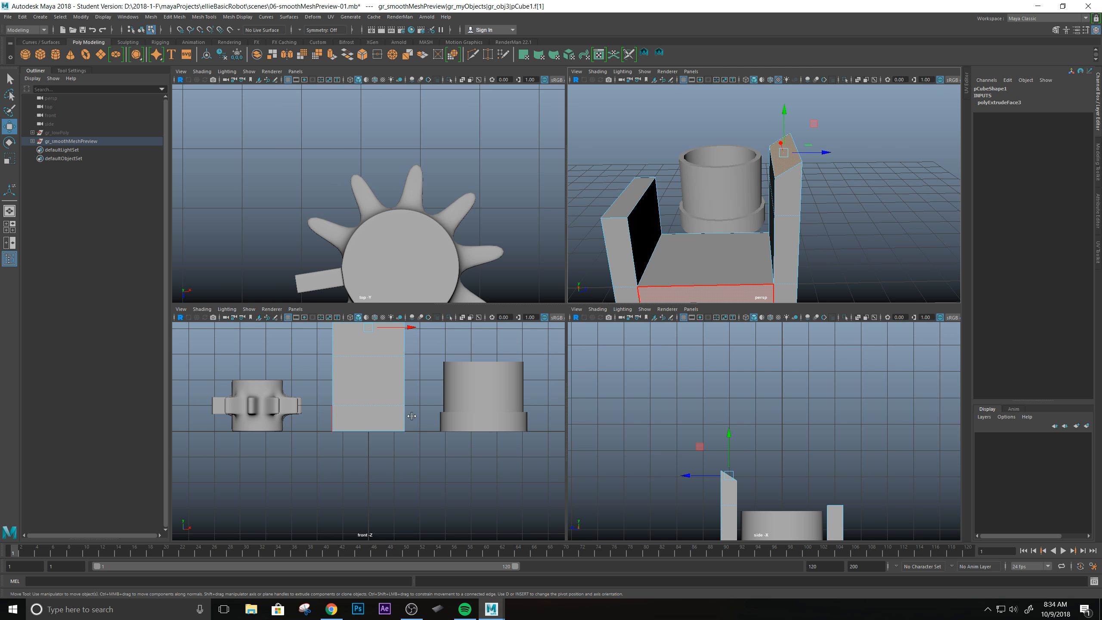
pyautogui.keyDown('shift'); pyautogui.moveTo(726, 483); pyautogui.dragTo(720, 443, button='right'); pyautogui.keyUp('shift')
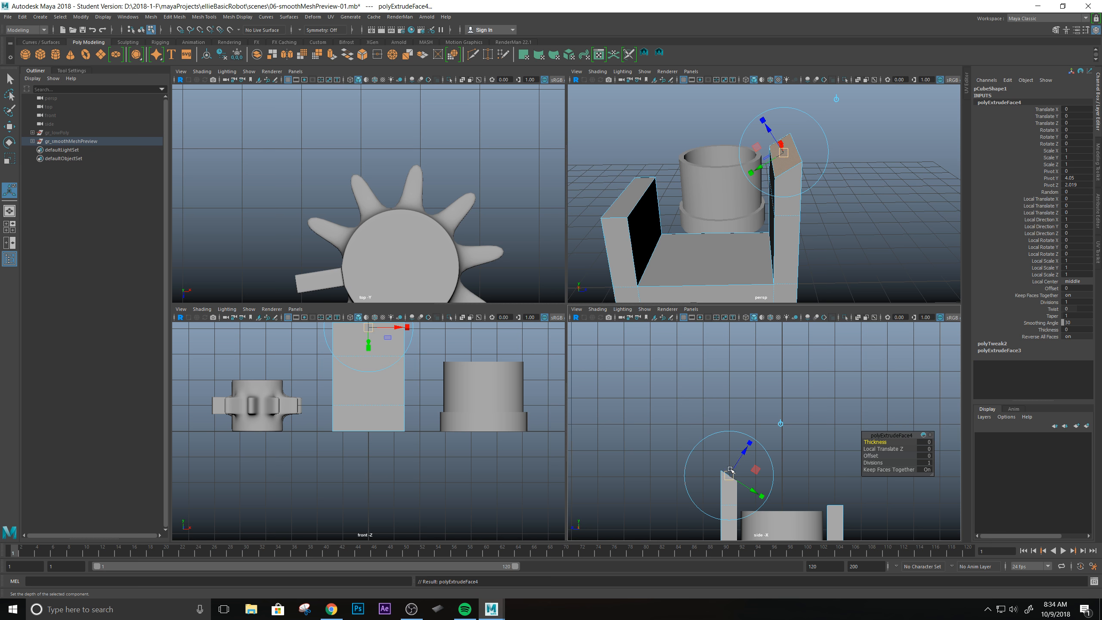
pyautogui.press('w')
pyautogui.moveTo(729, 439); pyautogui.dragTo(727, 389)
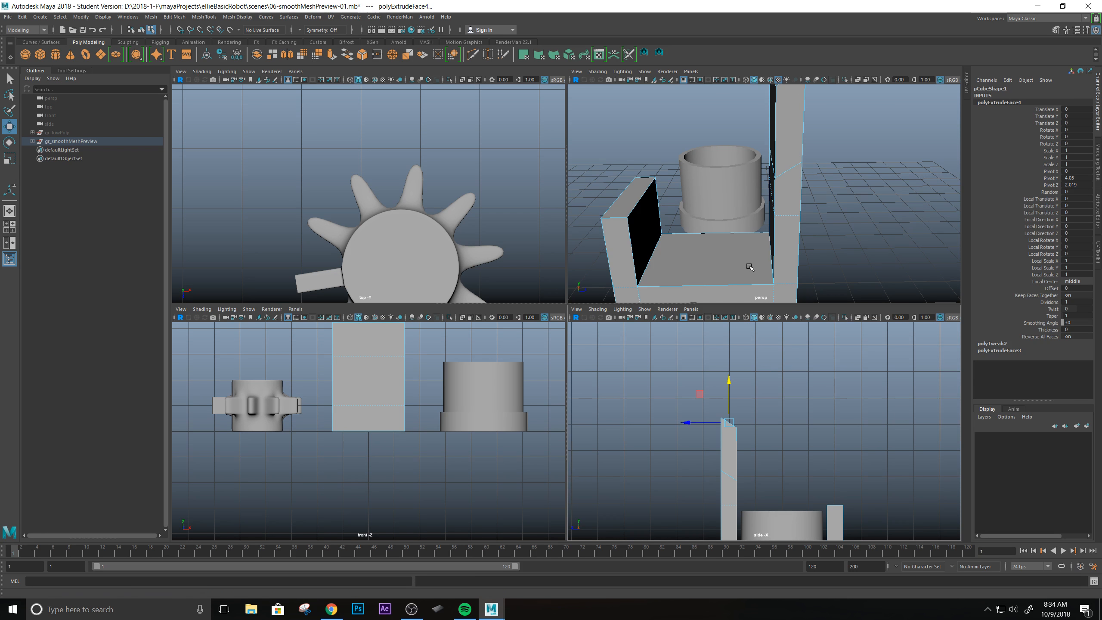
# Raise the inner top vertices of the lengthened wall in the side view so its top slopes the opposite way.
pyautogui.moveTo(733, 363); pyautogui.dragTo(693, 364, button='right')
pyautogui.moveTo(727, 430)
pyautogui.mouseDown()
pyautogui.moveTo(725, 414)
pyautogui.moveTo(732, 447)
pyautogui.mouseUp()
pyautogui.moveTo(739, 388); pyautogui.dragTo(737, 363)
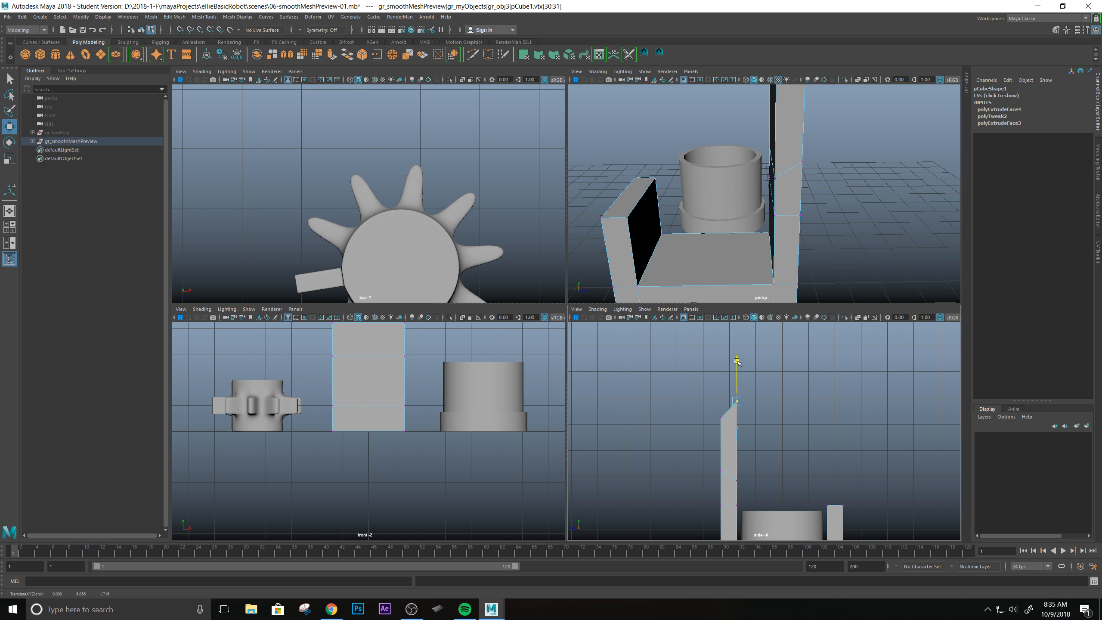
# Examine the reshaped bracket wall and its sloped tip from several angles in the perspective view.
pyautogui.press('space')
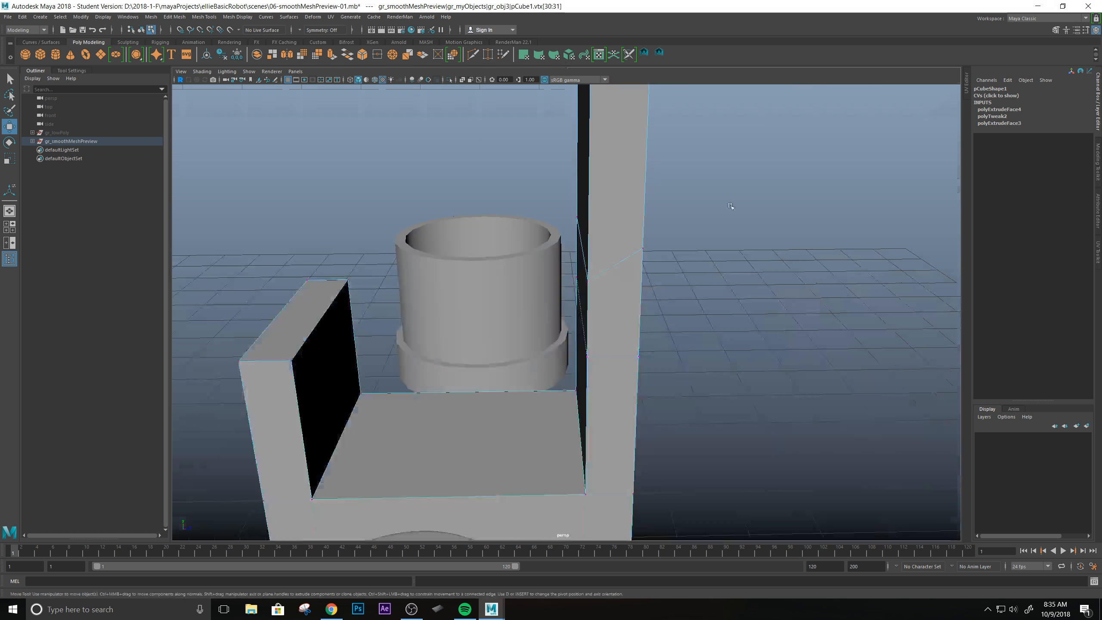
pyautogui.keyDown('alt'); pyautogui.moveTo(707, 369); pyautogui.dragTo(676, 374, button='right'); pyautogui.keyUp('alt')
pyautogui.keyDown('alt'); pyautogui.moveTo(676, 374); pyautogui.dragTo(605, 275); pyautogui.keyUp('alt')
pyautogui.keyDown('alt'); pyautogui.moveTo(605, 276); pyautogui.dragTo(558, 287, button='right'); pyautogui.keyUp('alt')
pyautogui.keyDown('alt'); pyautogui.moveTo(558, 287); pyautogui.dragTo(632, 352, button='middle'); pyautogui.keyUp('alt')
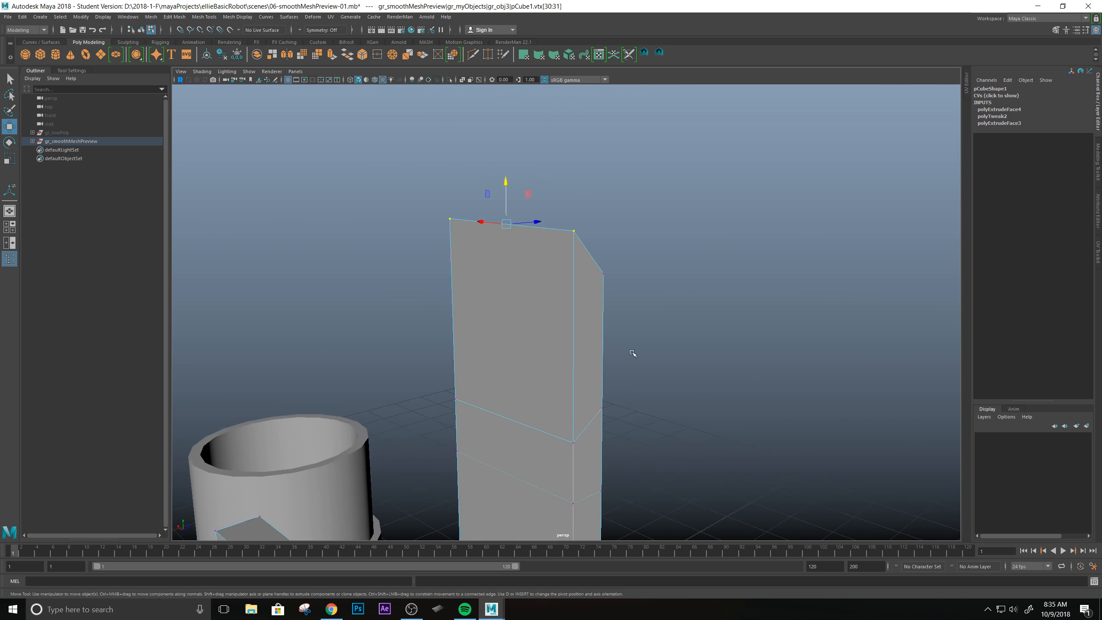
pyautogui.keyDown('alt'); pyautogui.moveTo(632, 352); pyautogui.dragTo(618, 357); pyautogui.keyUp('alt')
pyautogui.moveTo(617, 357); pyautogui.dragTo(660, 344, button='right')
pyautogui.keyDown('alt'); pyautogui.moveTo(660, 344); pyautogui.dragTo(660, 356, button='right'); pyautogui.keyUp('alt')
pyautogui.keyDown('alt'); pyautogui.moveTo(660, 356); pyautogui.dragTo(529, 356); pyautogui.keyUp('alt')
pyautogui.scroll(-5, 490, 441)
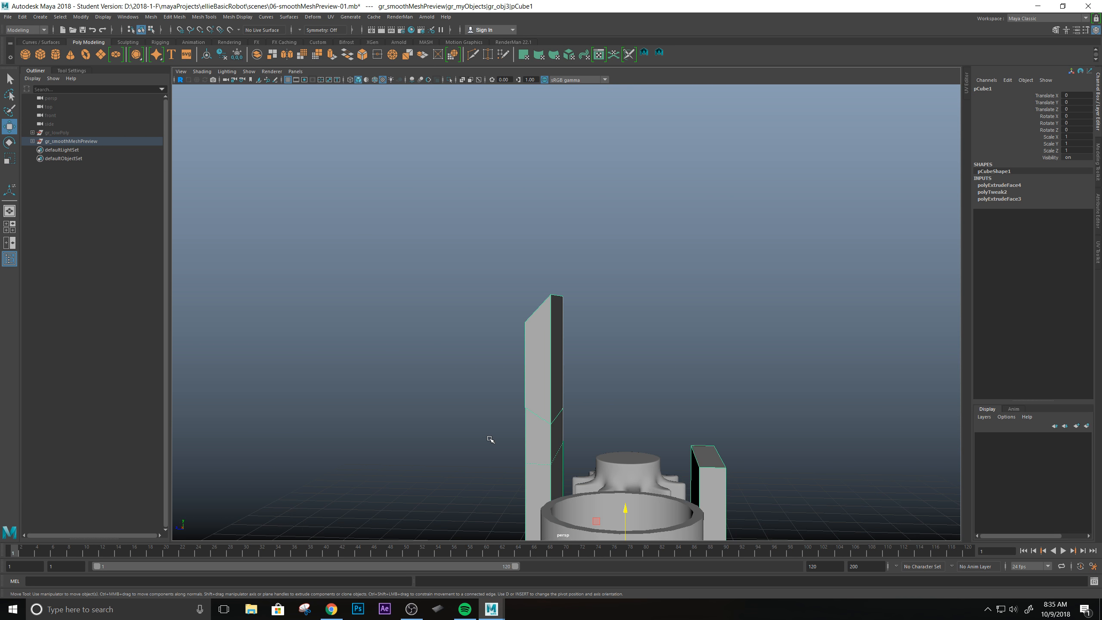
# Move the two horizontal edge loops left by the extrusions farther down the tall bracket wall.
pyautogui.keyDown('alt'); pyautogui.moveTo(490, 440); pyautogui.dragTo(527, 409, button='middle'); pyautogui.keyUp('alt')
pyautogui.moveTo(517, 363); pyautogui.dragTo(527, 341, button='right')
pyautogui.click(515, 426)
pyautogui.moveTo(525, 380); pyautogui.dragTo(523, 435)
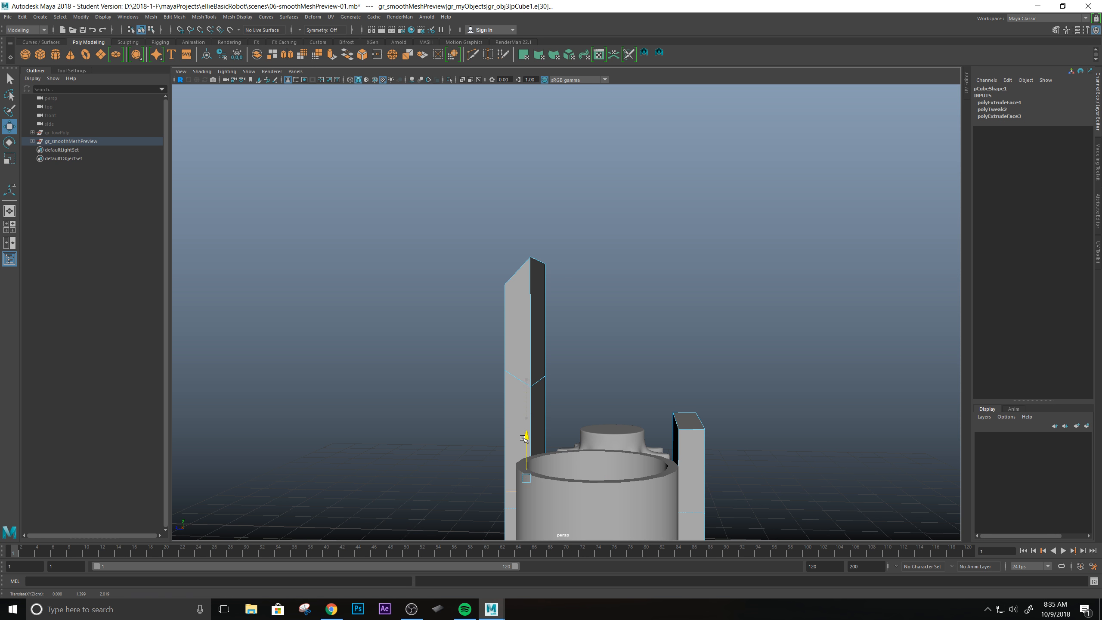
pyautogui.click(517, 378)
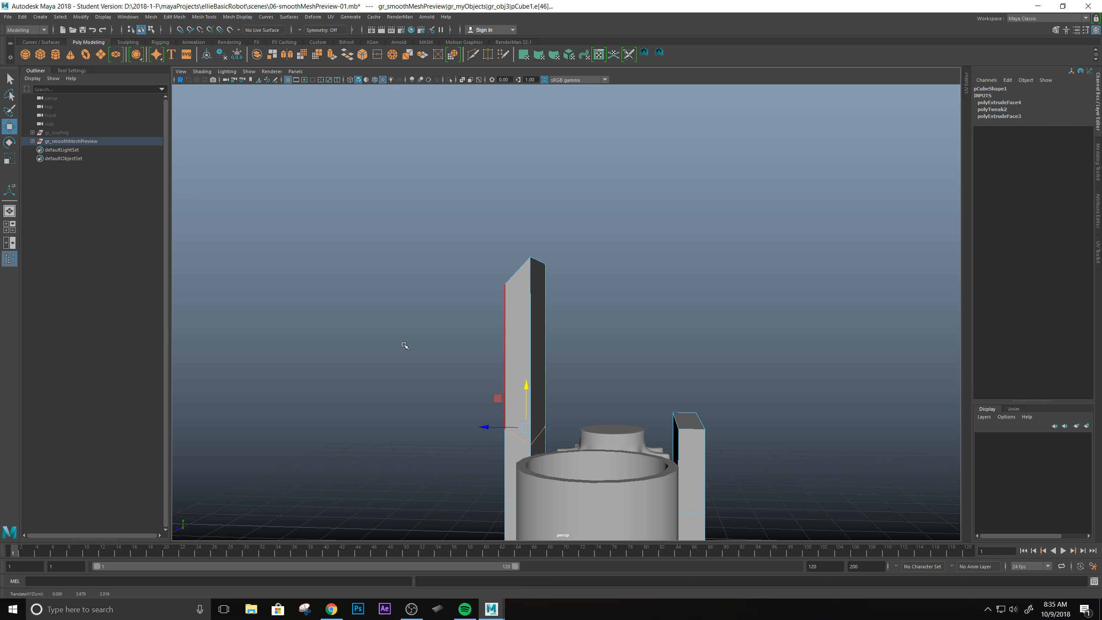
# Check the bracket in smooth preview, then return to the unsmoothed display and examine its sloped tip.
pyautogui.keyDown('alt'); pyautogui.moveTo(406, 346); pyautogui.dragTo(623, 360); pyautogui.keyUp('alt')
pyautogui.press('3')
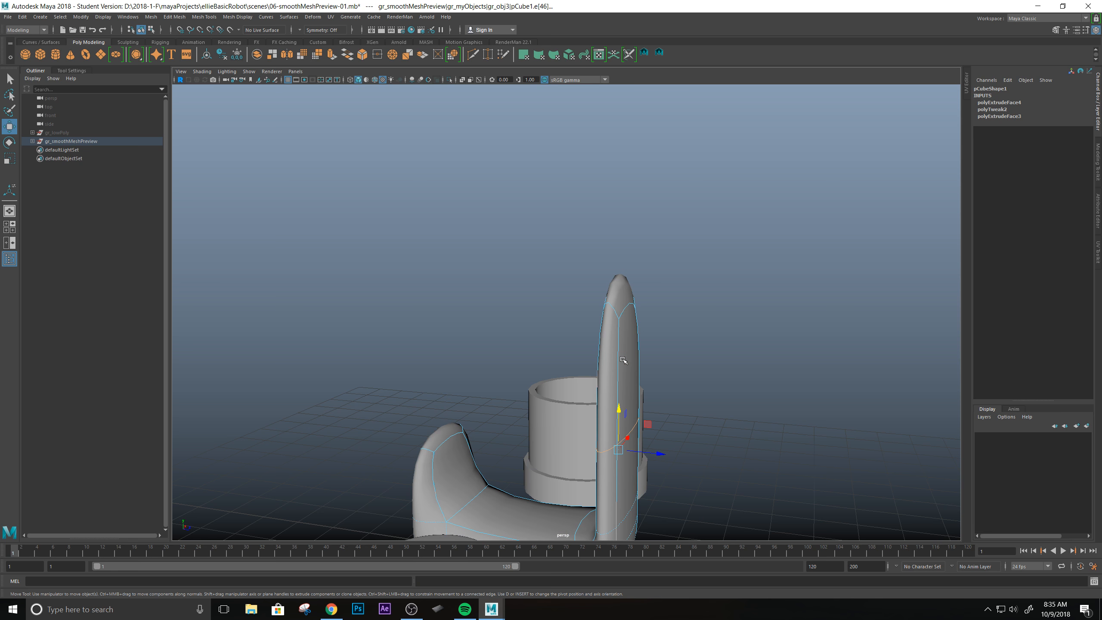
pyautogui.press('1')
pyautogui.keyDown('alt'); pyautogui.moveTo(623, 359); pyautogui.dragTo(585, 374); pyautogui.keyUp('alt')
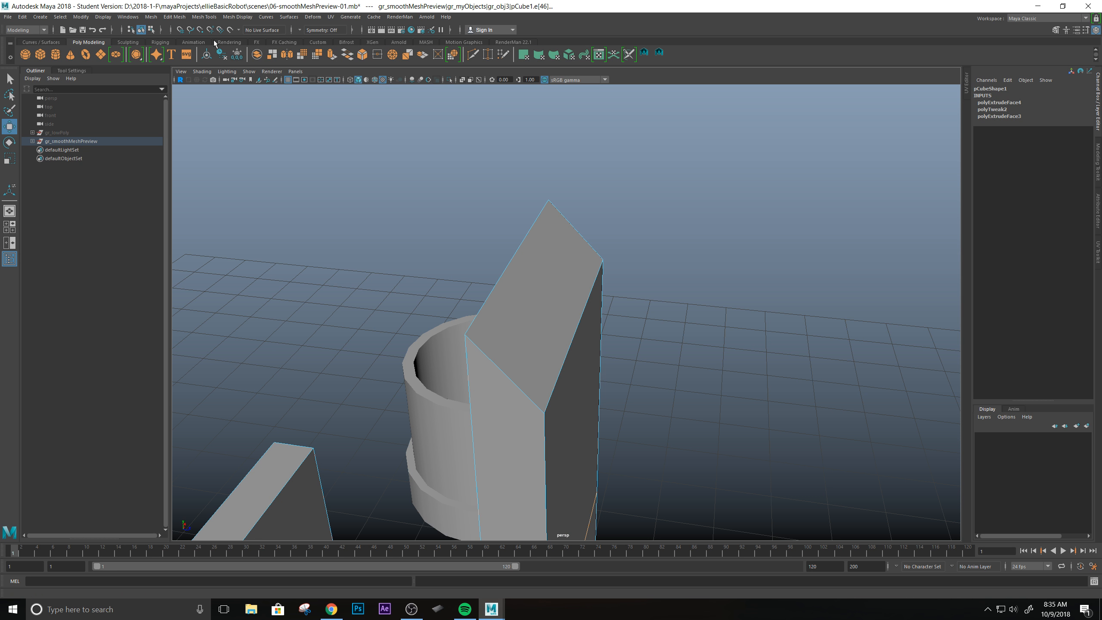
# Insert a supporting edge loop just below the sloped top of the bracket wall and check it in smooth preview.
pyautogui.moveTo(545, 329); pyautogui.dragTo(598, 322, button='right')
pyautogui.keyDown('shift'); pyautogui.moveTo(526, 292); pyautogui.dragTo(522, 351, button='right'); pyautogui.keyUp('shift')
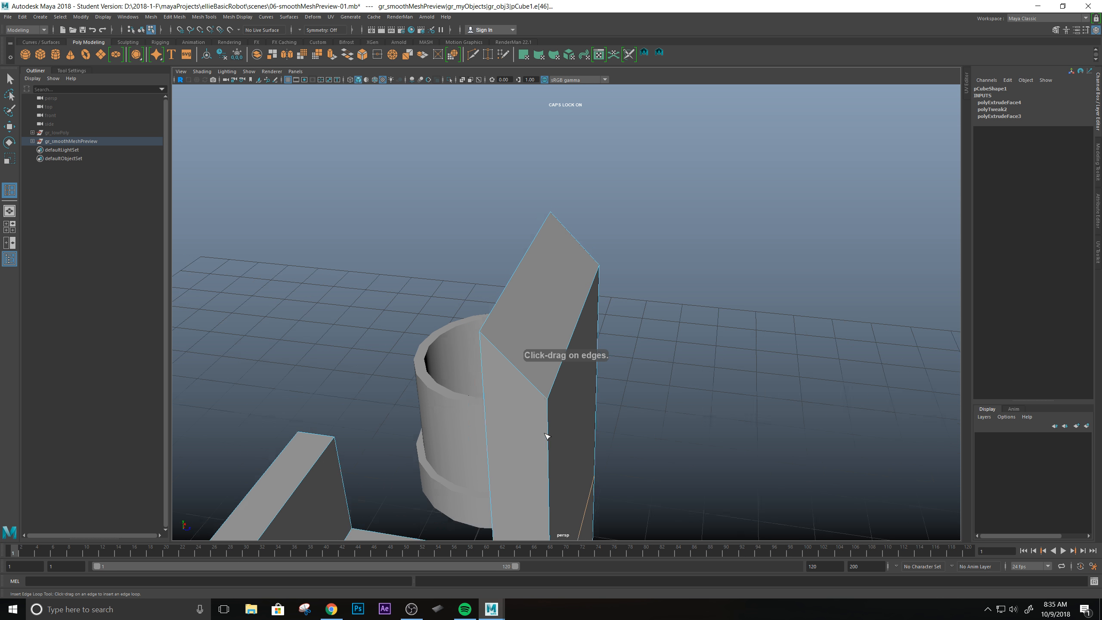
pyautogui.keyDown('alt'); pyautogui.moveTo(546, 435); pyautogui.dragTo(581, 378); pyautogui.keyUp('alt')
pyautogui.press('f')
pyautogui.scroll(-4, 457, 339)
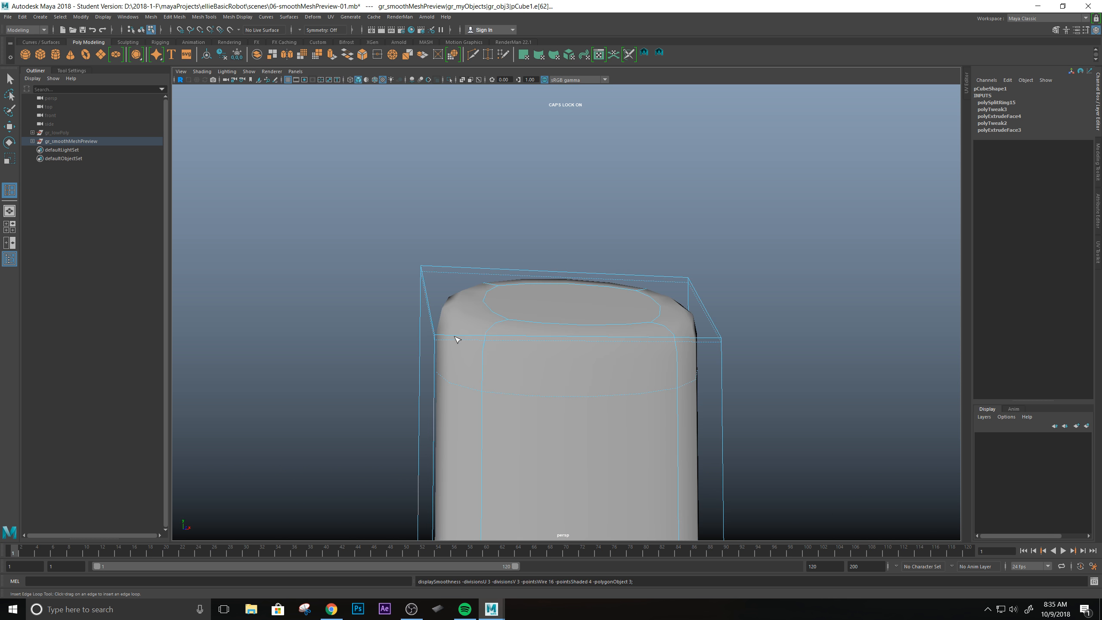
pyautogui.press('1')
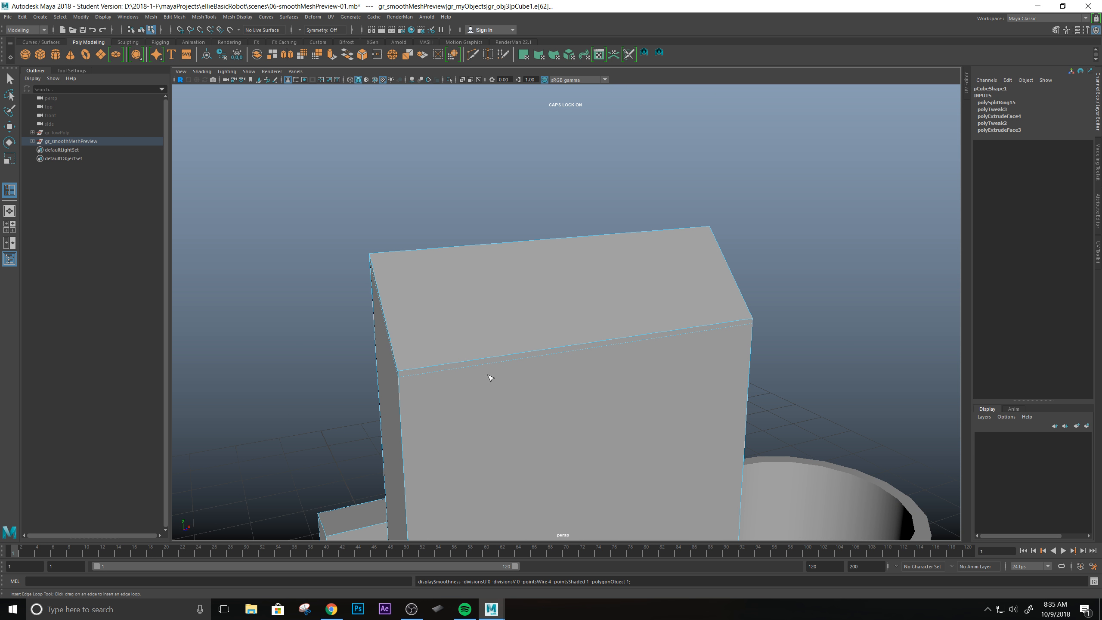
# Insert two more supporting edge loops, one close to each narrow end of the tall bracket wall.
pyautogui.moveTo(427, 372); pyautogui.dragTo(405, 372)
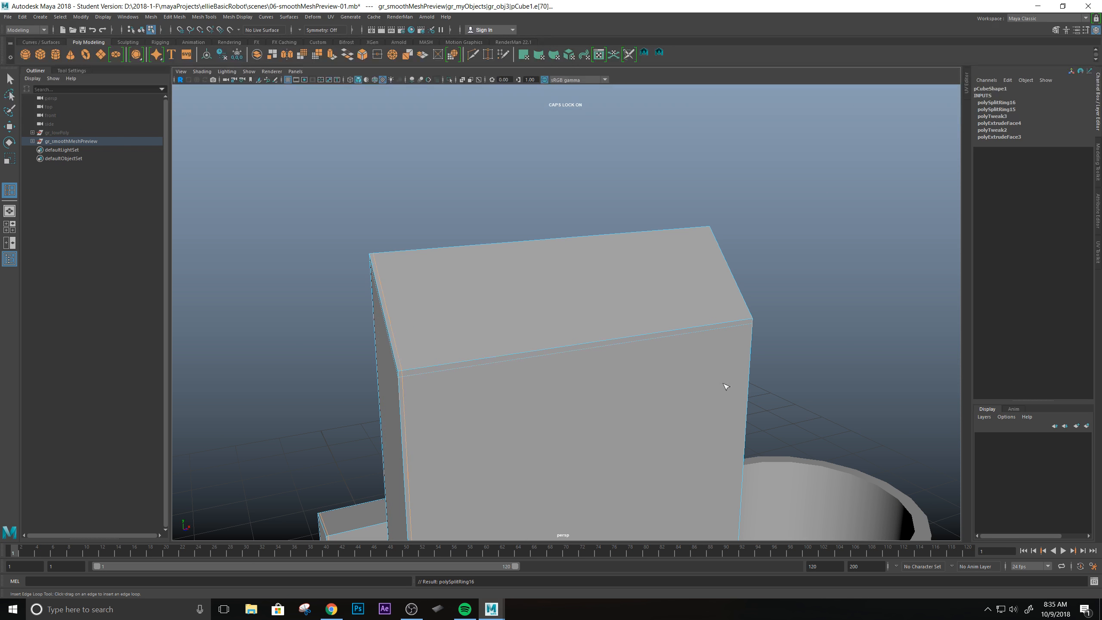
pyautogui.click(749, 323)
pyautogui.keyDown('alt'); pyautogui.moveTo(525, 421); pyautogui.dragTo(587, 320); pyautogui.keyUp('alt')
pyautogui.keyDown('alt'); pyautogui.moveTo(588, 319); pyautogui.dragTo(581, 344, button='middle'); pyautogui.keyUp('alt')
pyautogui.moveTo(581, 344)
pyautogui.keyDown('alt'); pyautogui.mouseDown(button='right')
pyautogui.moveTo(586, 362)
pyautogui.moveTo(583, 353)
pyautogui.mouseUp(button='right'); pyautogui.keyUp('alt')
pyautogui.keyDown('alt'); pyautogui.moveTo(583, 353); pyautogui.dragTo(582, 358, button='middle'); pyautogui.keyUp('alt')
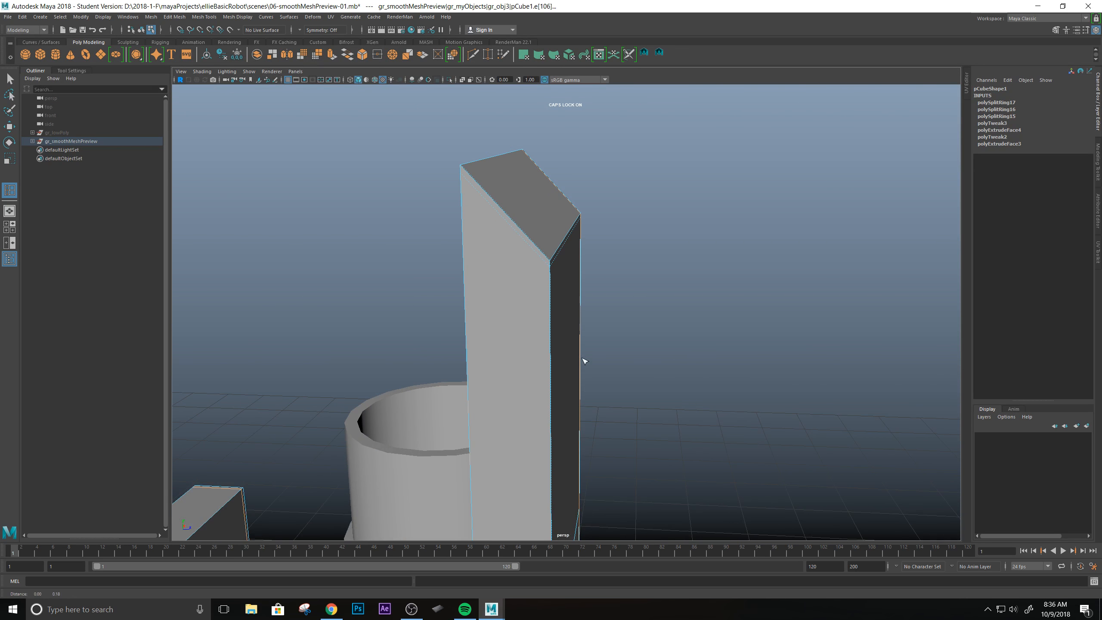
# Examine the bracket wall with its cage and smooth preview shown together.
pyautogui.keyDown('alt'); pyautogui.moveTo(514, 352); pyautogui.dragTo(534, 347); pyautogui.keyUp('alt')
pyautogui.press('2')
pyautogui.keyDown('alt'); pyautogui.moveTo(615, 362); pyautogui.dragTo(601, 360, button='right'); pyautogui.keyUp('alt')
pyautogui.keyDown('alt'); pyautogui.moveTo(601, 359); pyautogui.dragTo(597, 329); pyautogui.keyUp('alt')
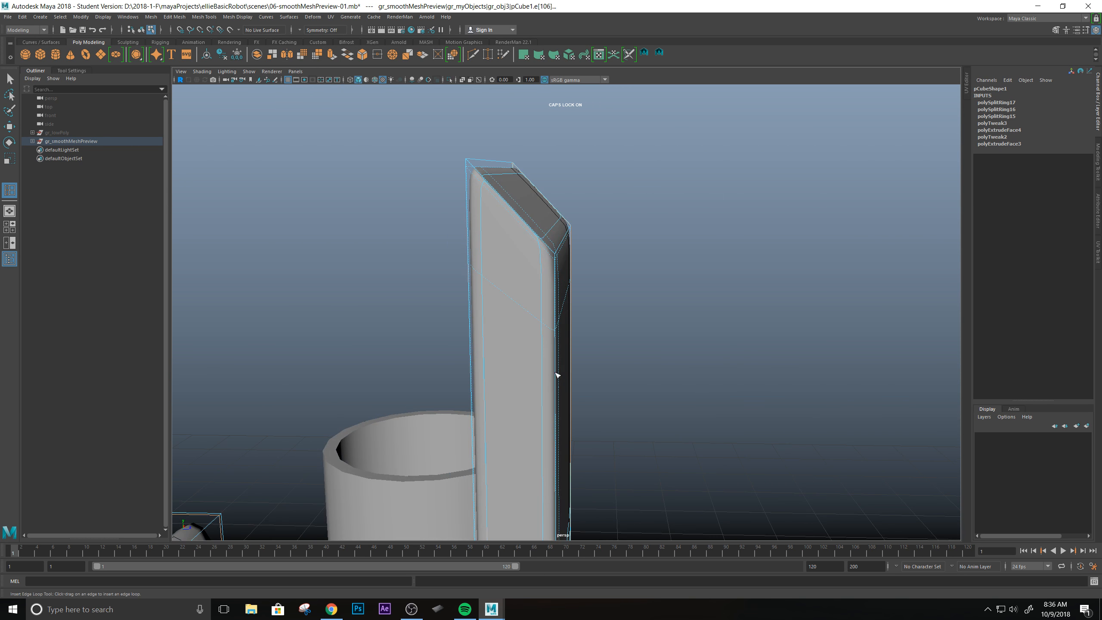
# Insert another edge loop across the tall bracket wall a short distance below its sloped tip.
pyautogui.moveTo(557, 374)
pyautogui.keyDown('alt'); pyautogui.mouseDown()
pyautogui.moveTo(583, 383)
pyautogui.moveTo(583, 340)
pyautogui.moveTo(607, 357)
pyautogui.moveTo(559, 365)
pyautogui.moveTo(560, 381)
pyautogui.moveTo(514, 323)
pyautogui.moveTo(520, 376)
pyautogui.moveTo(548, 368)
pyautogui.mouseUp(); pyautogui.keyUp('alt')
pyautogui.click(540, 375)
pyautogui.keyDown('alt'); pyautogui.moveTo(557, 325); pyautogui.dragTo(521, 370); pyautogui.keyUp('alt')
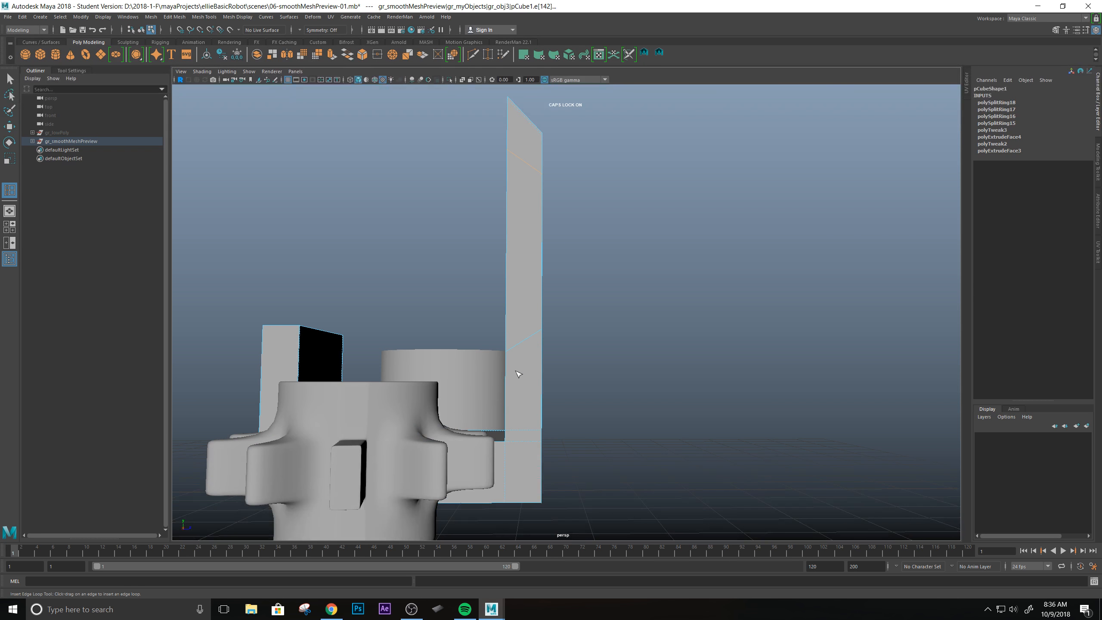
# Examine the new edge loop below the wall's sloped tip from several angles.
pyautogui.keyDown('alt'); pyautogui.moveTo(548, 225); pyautogui.dragTo(574, 267); pyautogui.keyUp('alt')
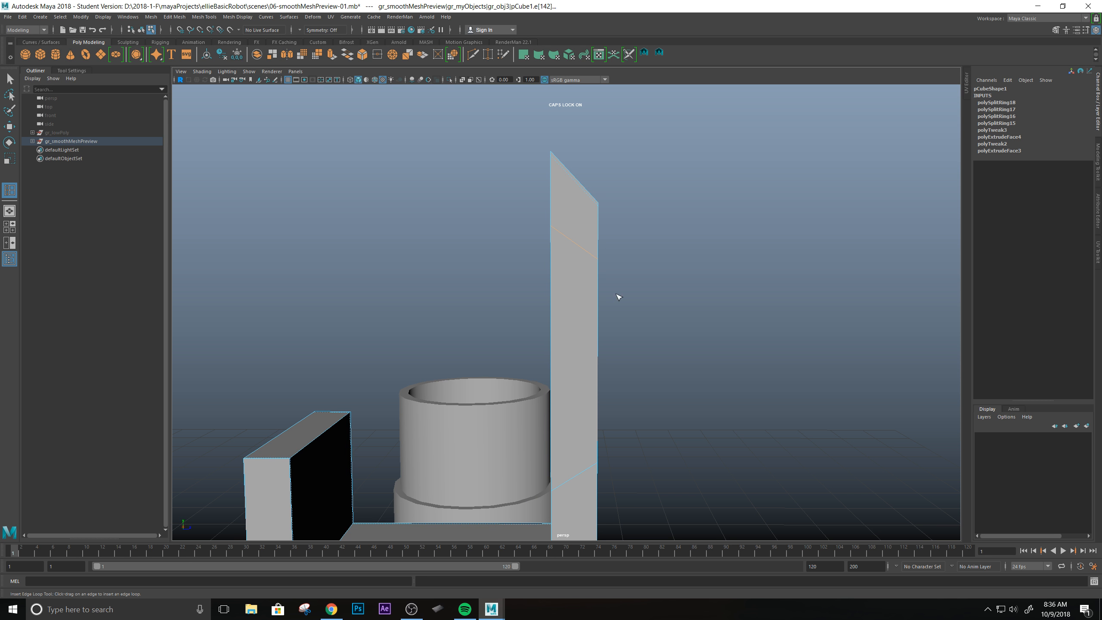
pyautogui.keyDown('alt'); pyautogui.moveTo(611, 274); pyautogui.dragTo(657, 254); pyautogui.keyUp('alt')
pyautogui.scroll(2, 721, 329)
pyautogui.scroll(4, 651, 256)
pyautogui.keyDown('alt'); pyautogui.moveTo(642, 259); pyautogui.dragTo(575, 328, button='middle'); pyautogui.keyUp('alt')
pyautogui.keyDown('alt'); pyautogui.moveTo(574, 327); pyautogui.dragTo(599, 337); pyautogui.keyUp('alt')
pyautogui.scroll(1, 600, 336)
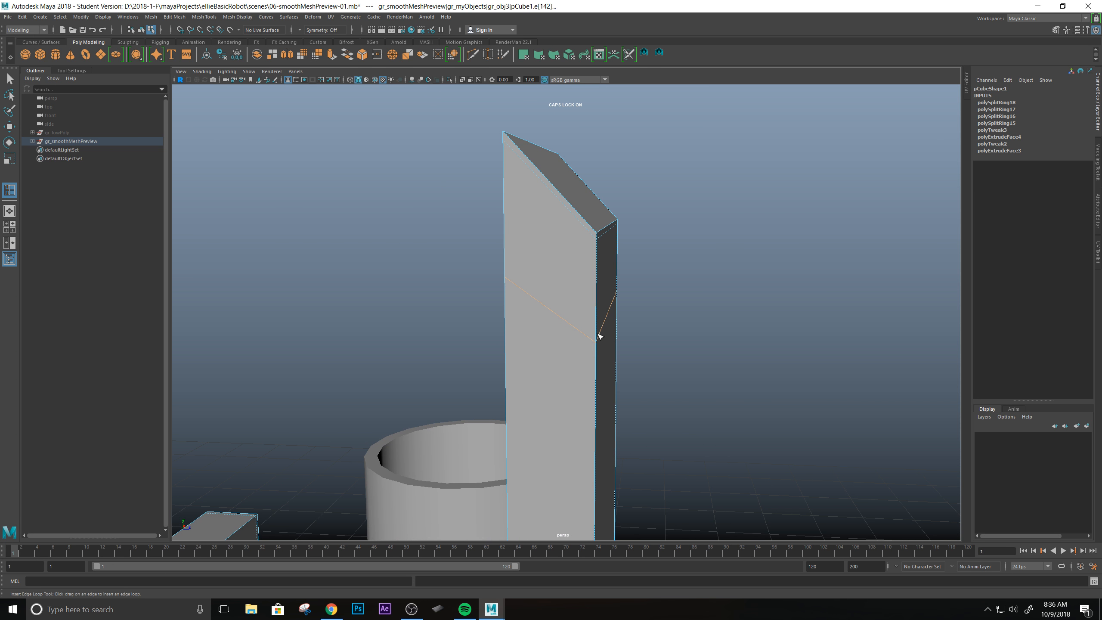
pyautogui.press('q')
pyautogui.keyDown('alt'); pyautogui.moveTo(583, 348); pyautogui.dragTo(573, 303); pyautogui.keyUp('alt')
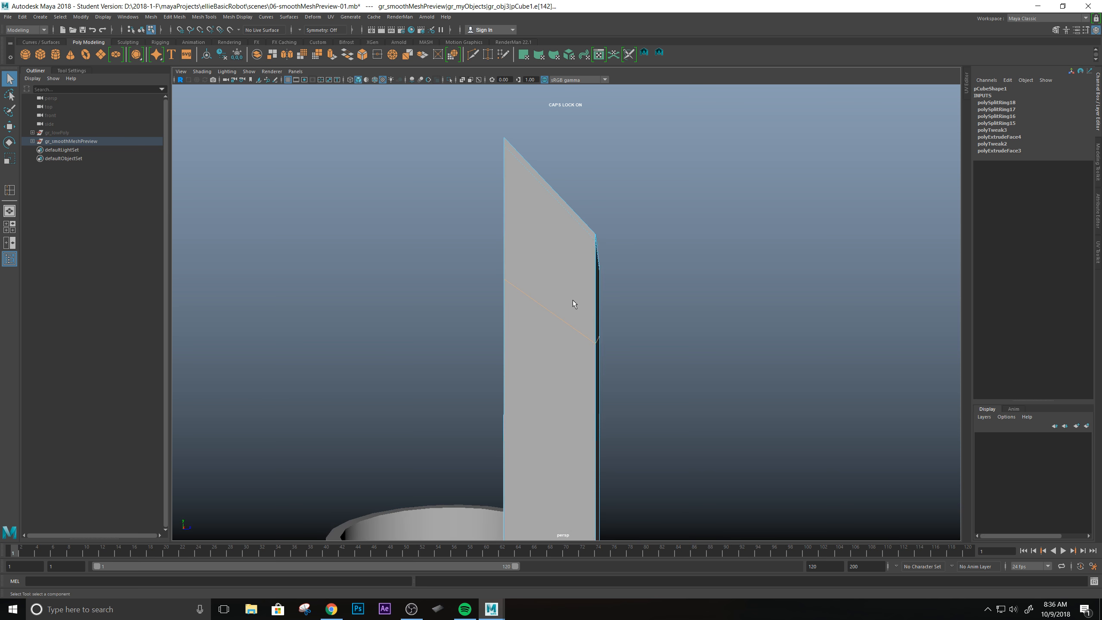
# Try to scale the new edge loop across the wall's thickness, and undo the attempts.
pyautogui.press('r')
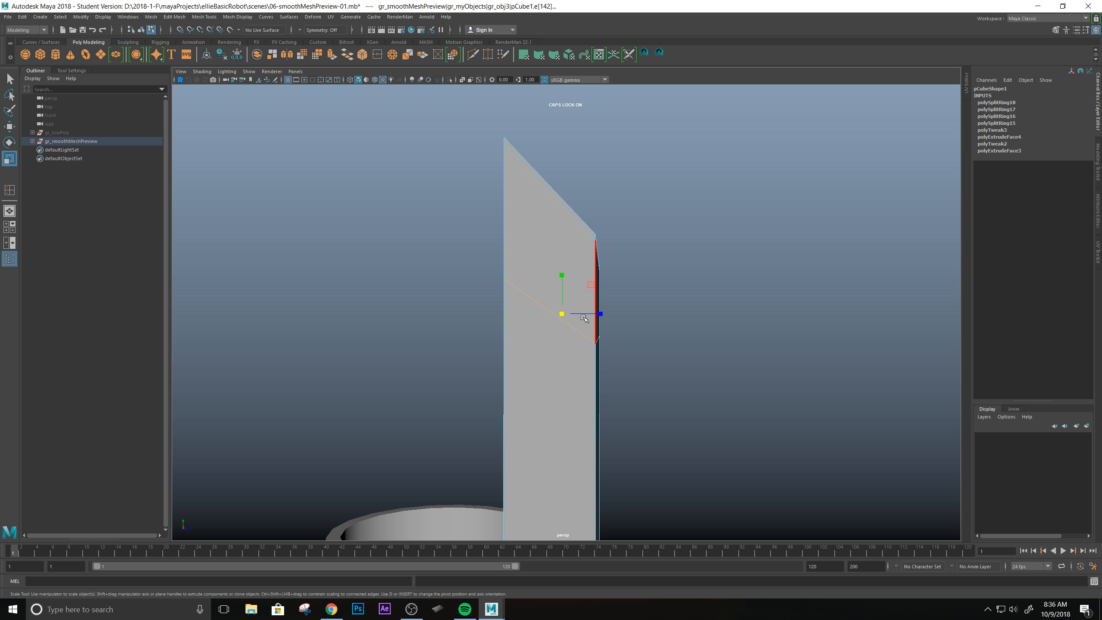
pyautogui.scroll(2, 566, 294)
pyautogui.keyDown('alt'); pyautogui.moveTo(641, 274); pyautogui.dragTo(611, 268); pyautogui.keyUp('alt')
pyautogui.keyDown('alt'); pyautogui.moveTo(718, 317); pyautogui.dragTo(597, 326); pyautogui.keyUp('alt')
pyautogui.keyDown('alt'); pyautogui.moveTo(611, 428); pyautogui.dragTo(509, 277); pyautogui.keyUp('alt')
pyautogui.moveTo(547, 316); pyautogui.dragTo(453, 325)
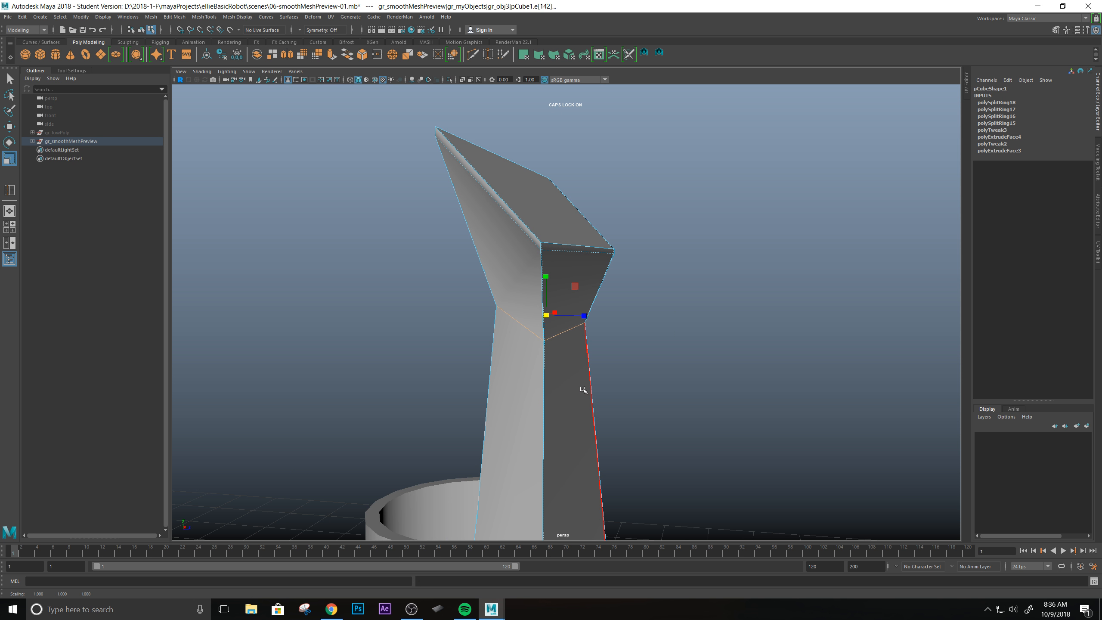
pyautogui.hotkey('ctrl', 'z')
pyautogui.moveTo(584, 315); pyautogui.dragTo(591, 346)
pyautogui.hotkey('ctrl', 'z')
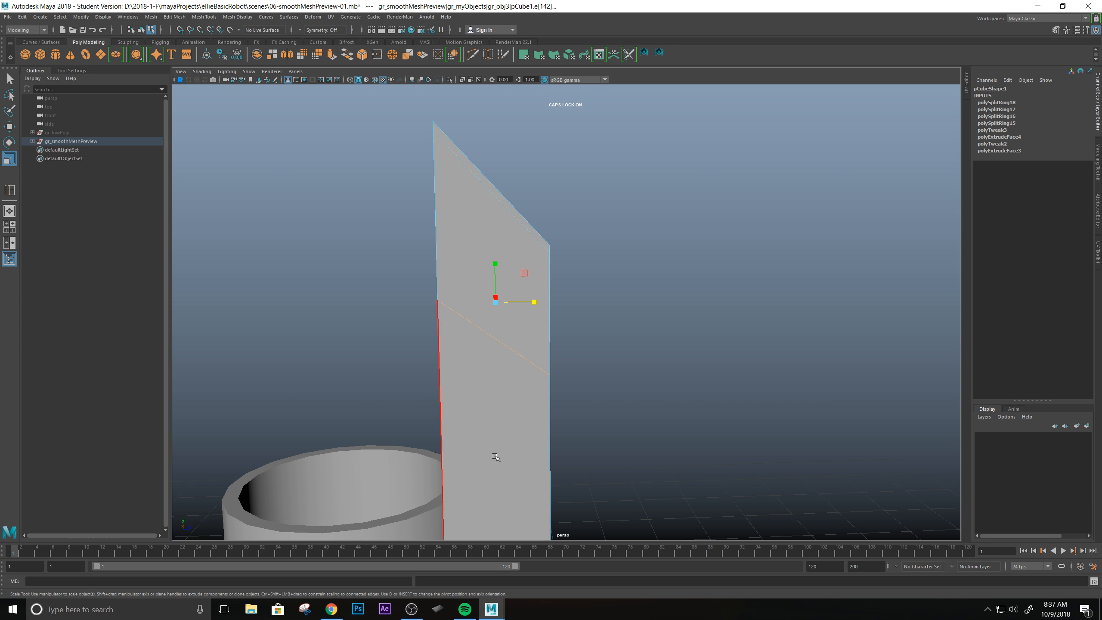
# Scale the new edge loop vertically until it runs level around the tall bracket wall.
pyautogui.moveTo(495, 263); pyautogui.dragTo(494, 274)
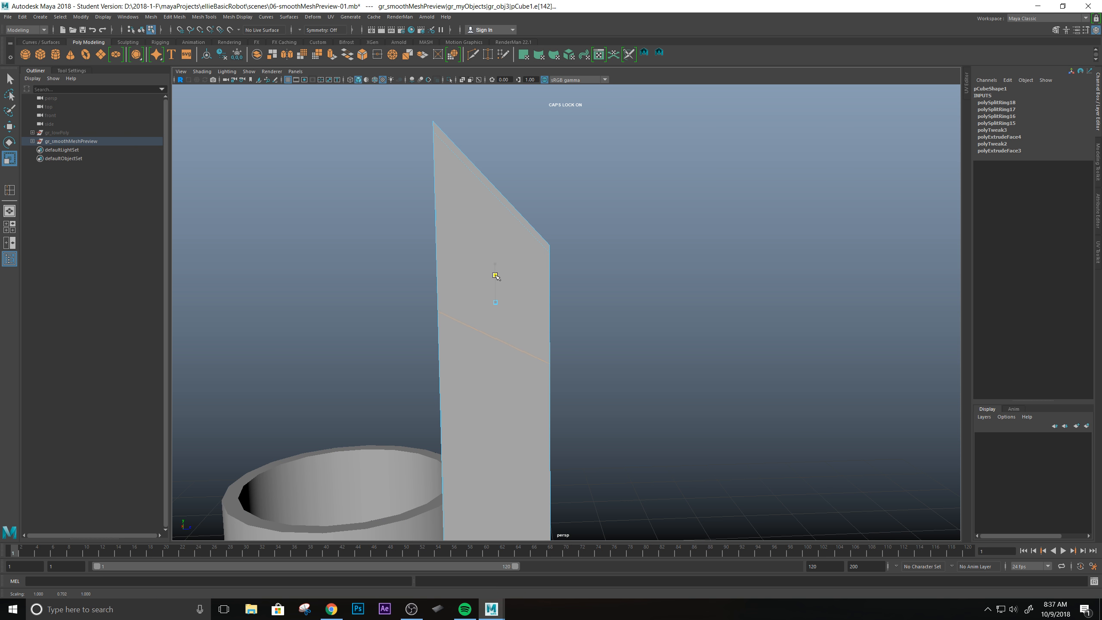
pyautogui.moveTo(496, 313); pyautogui.dragTo(496, 315)
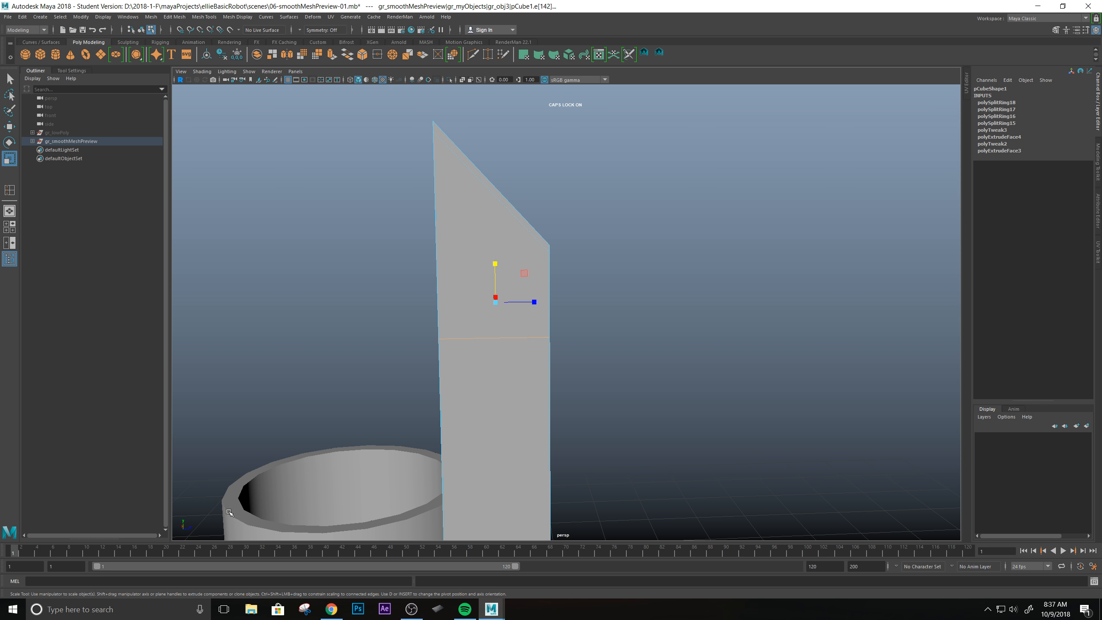
pyautogui.keyDown('alt'); pyautogui.moveTo(559, 375); pyautogui.dragTo(612, 324); pyautogui.keyUp('alt')
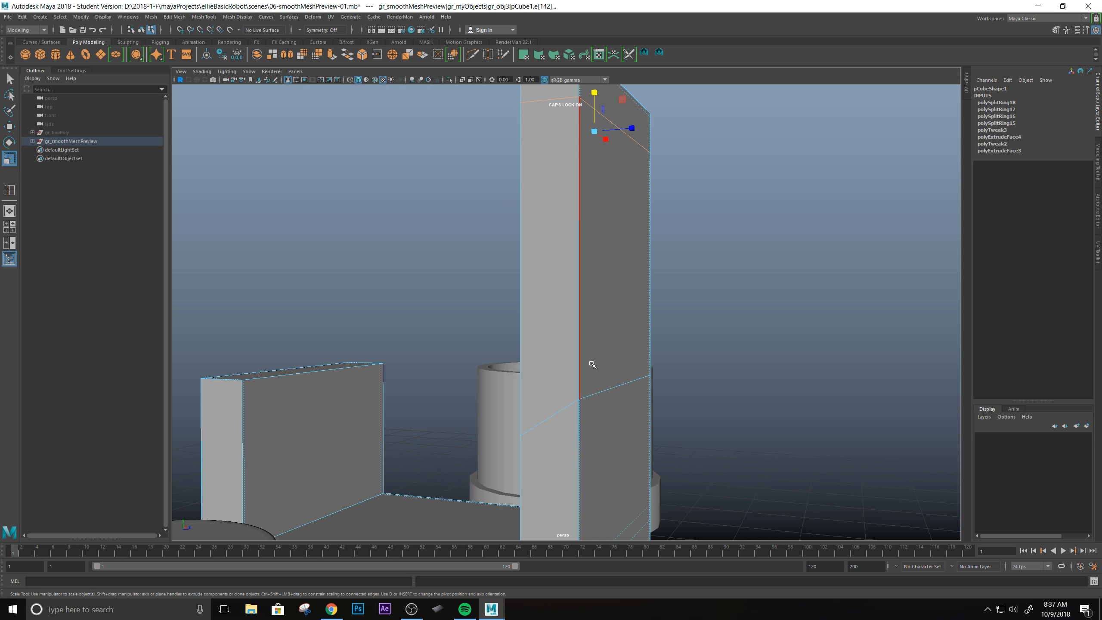
pyautogui.moveTo(592, 363); pyautogui.dragTo(650, 353, button='right')
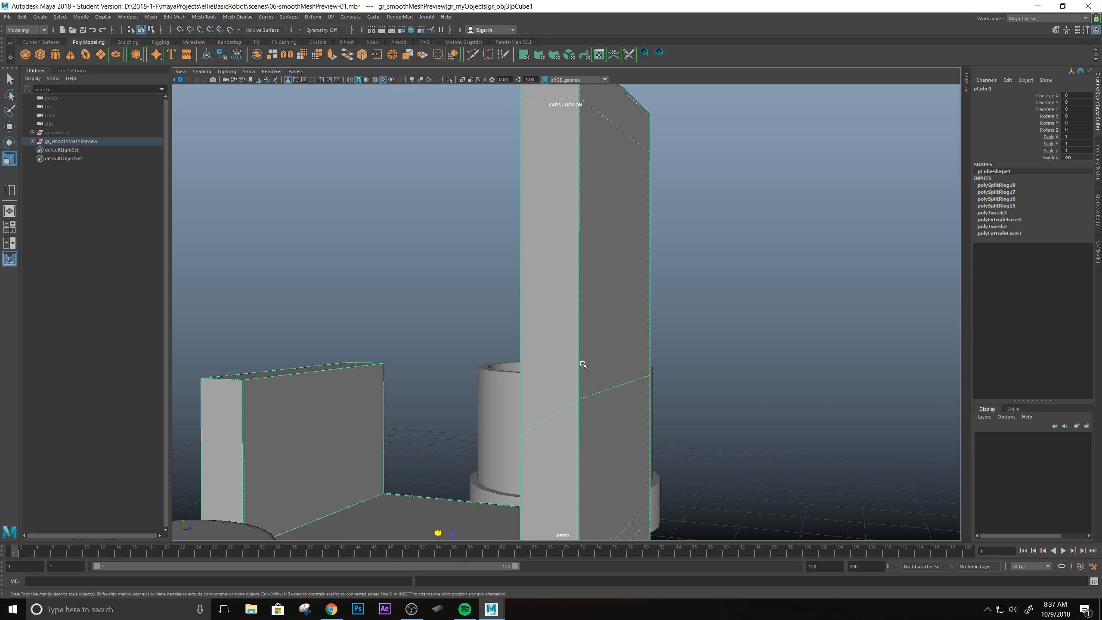
pyautogui.keyDown('shift'); pyautogui.moveTo(585, 360); pyautogui.dragTo(581, 385, button='right'); pyautogui.keyUp('shift')
pyautogui.hotkey('ctrl', 'z')
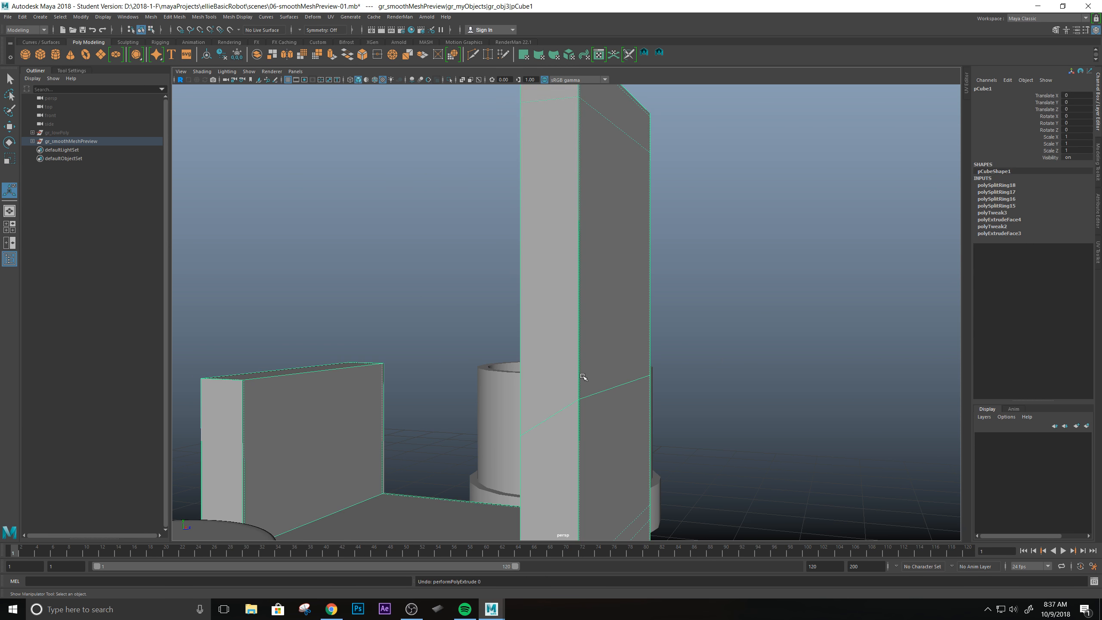
# Insert an edge loop just above the lower slanted loop on the tall wall and scale it flat vertically.
pyautogui.keyDown('shift'); pyautogui.moveTo(582, 374); pyautogui.dragTo(530, 364, button='right'); pyautogui.keyUp('shift')
pyautogui.press('q')
pyautogui.moveTo(582, 382); pyautogui.dragTo(580, 374)
pyautogui.moveTo(580, 374)
pyautogui.keyDown('alt'); pyautogui.mouseDown()
pyautogui.moveTo(581, 391)
pyautogui.moveTo(595, 383)
pyautogui.moveTo(585, 353)
pyautogui.moveTo(579, 384)
pyautogui.mouseUp(); pyautogui.keyUp('alt')
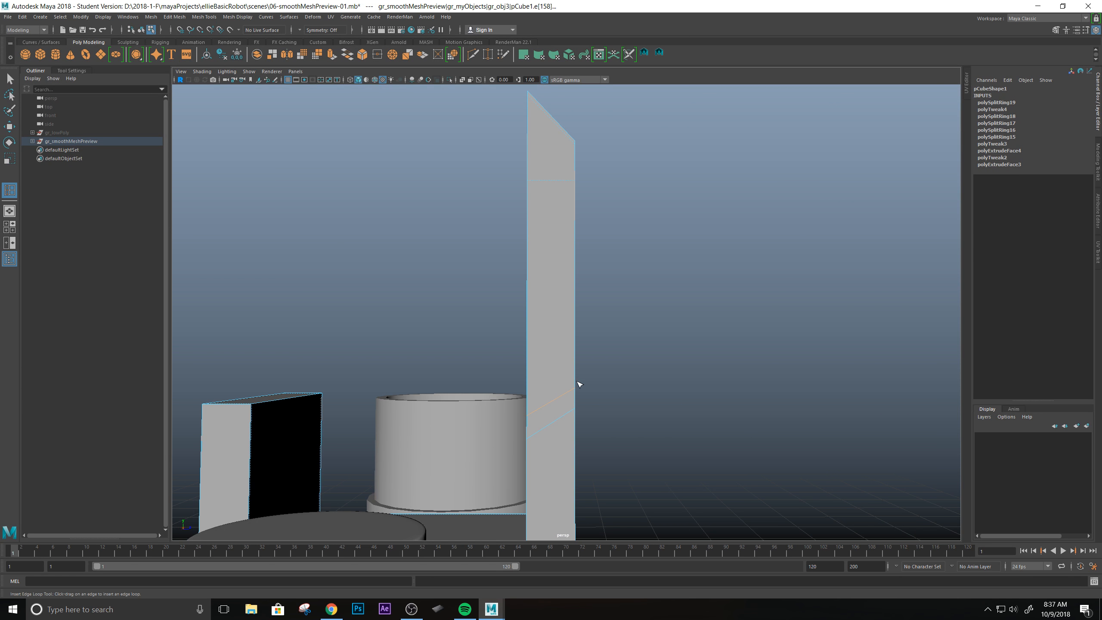
pyautogui.press('r')
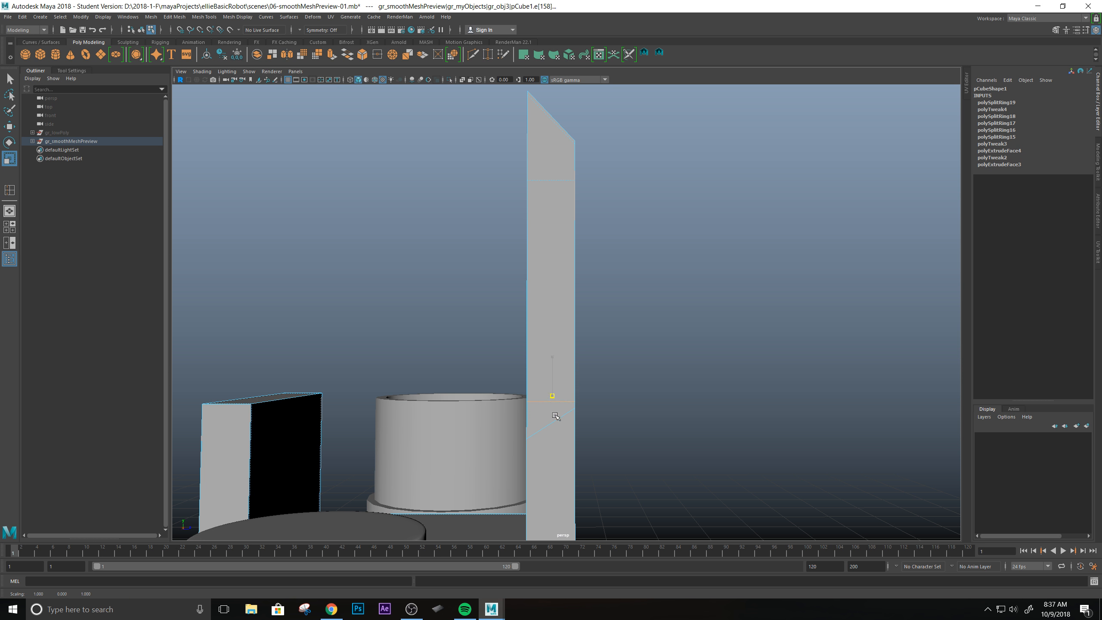
pyautogui.scroll(2, 750, 364)
# Insert another edge loop on the tall bracket wall, just below the levelled upper loop.
pyautogui.press('q')
pyautogui.moveTo(568, 280); pyautogui.dragTo(601, 271, button='right')
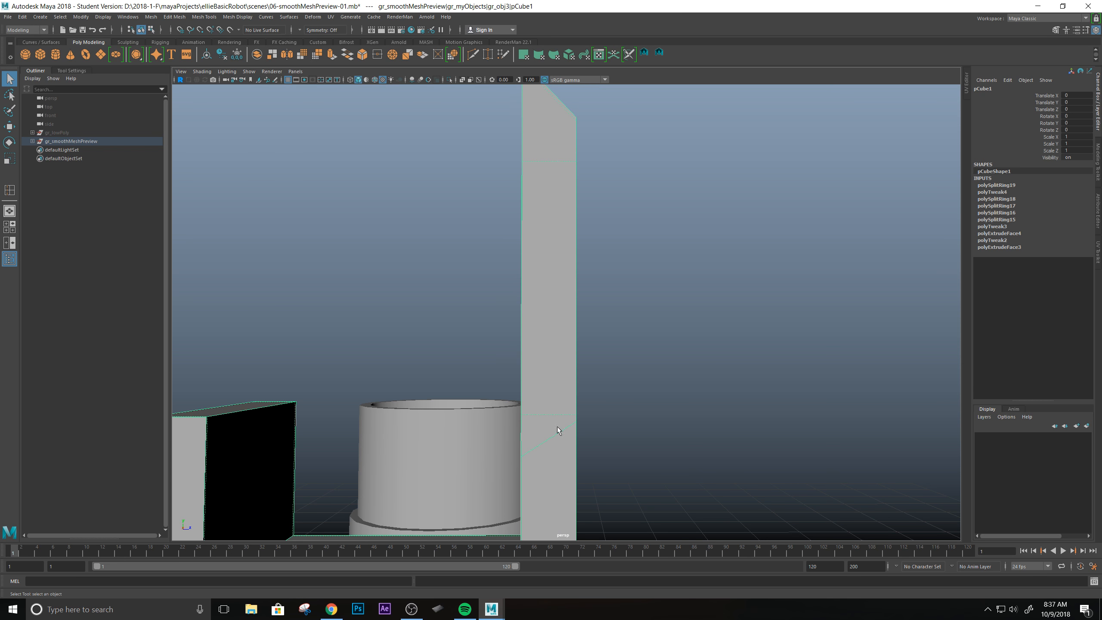
pyautogui.keyDown('alt'); pyautogui.moveTo(583, 283); pyautogui.dragTo(477, 217); pyautogui.keyUp('alt')
pyautogui.keyDown('alt'); pyautogui.moveTo(536, 405); pyautogui.dragTo(568, 316); pyautogui.keyUp('alt')
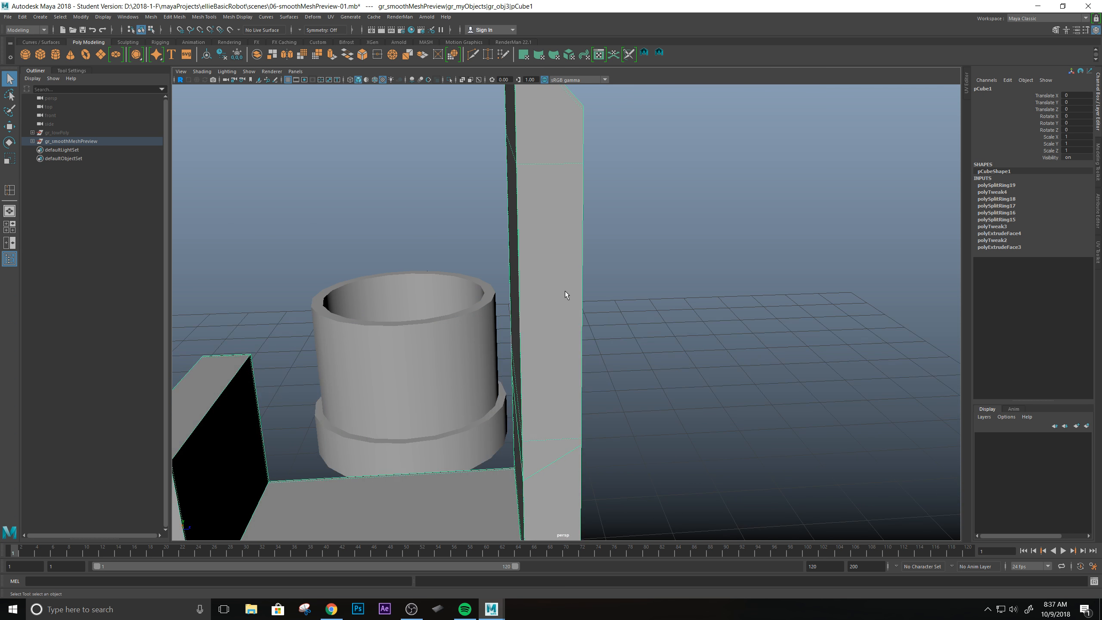
pyautogui.click(9, 190)
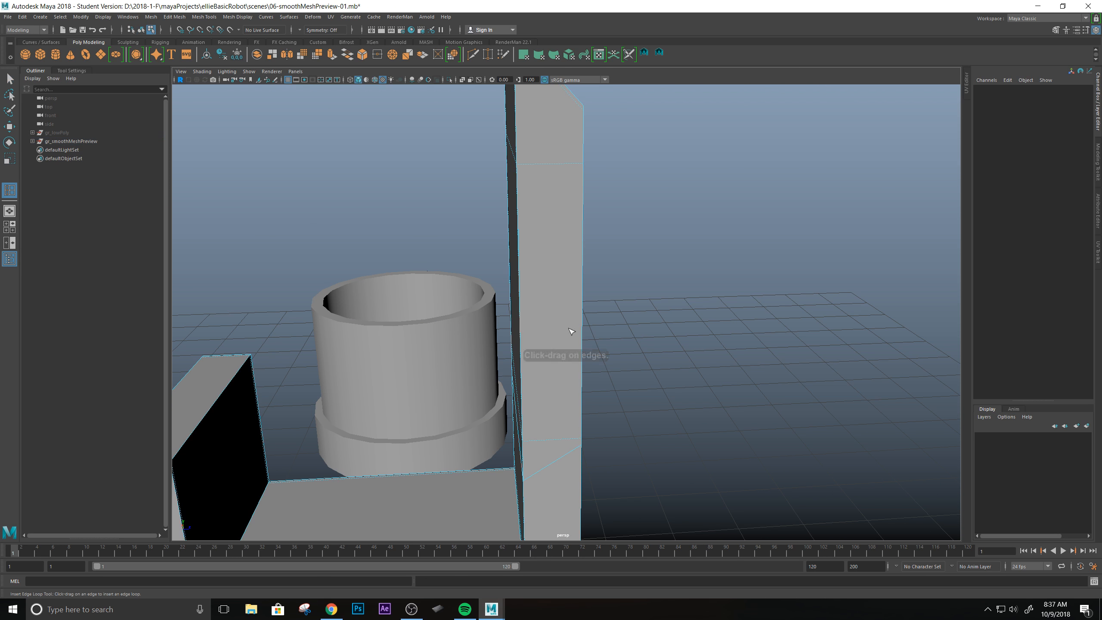
pyautogui.click(584, 212)
pyautogui.moveTo(574, 302); pyautogui.dragTo(536, 235)
pyautogui.scroll(-3, 606, 298)
pyautogui.keyDown('alt'); pyautogui.moveTo(738, 294); pyautogui.dragTo(724, 369); pyautogui.keyUp('alt')
pyautogui.keyDown('alt'); pyautogui.moveTo(519, 251); pyautogui.dragTo(577, 228); pyautogui.keyUp('alt')
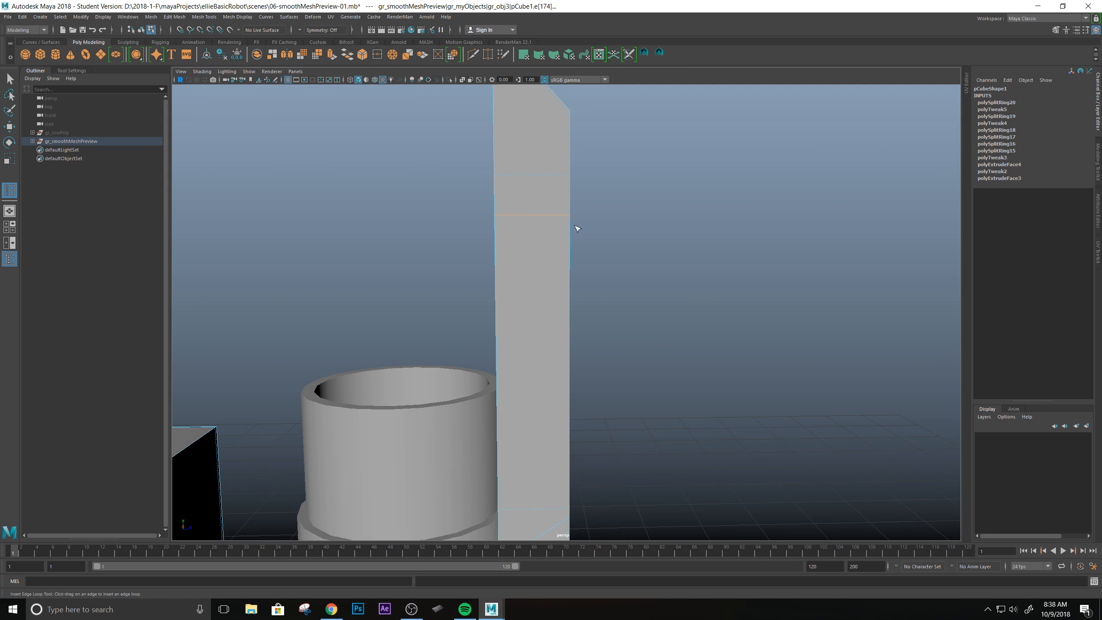
# Examine the bracket's edge loop layout from several angles beside the ring and gear parts.
pyautogui.keyDown('alt'); pyautogui.moveTo(444, 298); pyautogui.dragTo(509, 345); pyautogui.keyUp('alt')
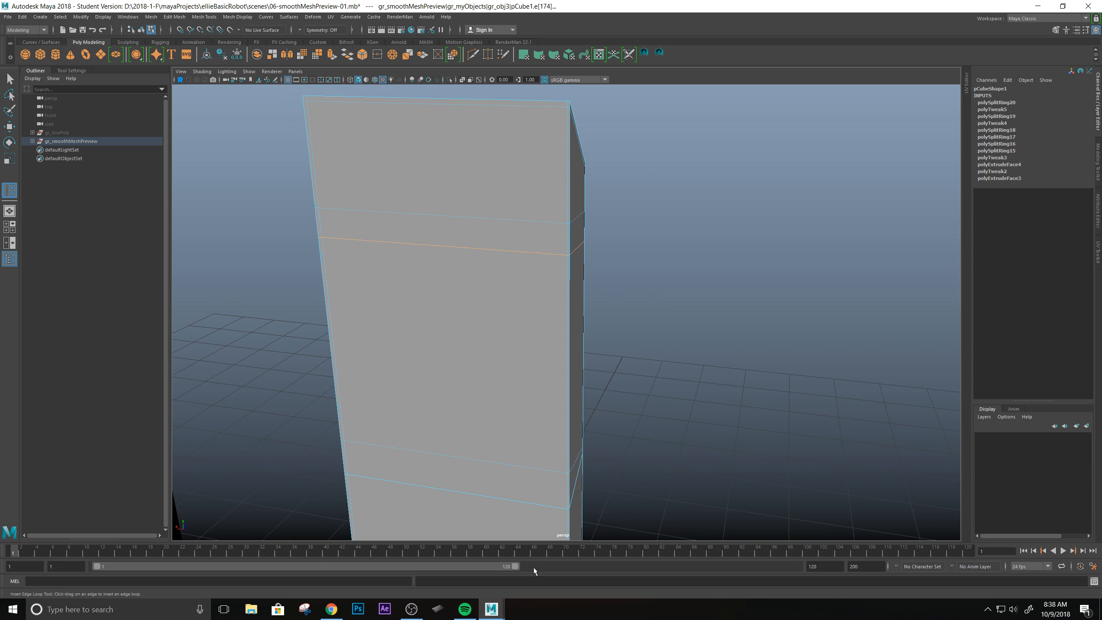
pyautogui.keyDown('alt'); pyautogui.moveTo(601, 347); pyautogui.dragTo(519, 313); pyautogui.keyUp('alt')
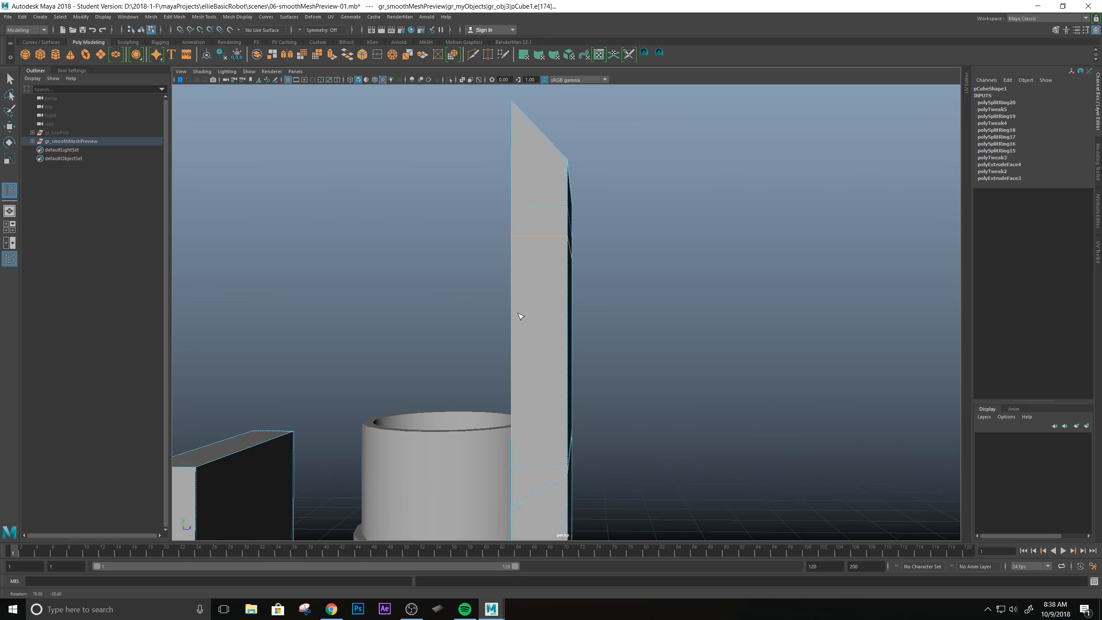
pyautogui.keyDown('alt'); pyautogui.moveTo(625, 406); pyautogui.dragTo(430, 354); pyautogui.keyUp('alt')
pyautogui.press('q')
pyautogui.scroll(-5, 625, 403)
pyautogui.keyDown('alt'); pyautogui.moveTo(412, 390); pyautogui.dragTo(505, 361, button='middle'); pyautogui.keyUp('alt')
pyautogui.scroll(-1, 506, 365)
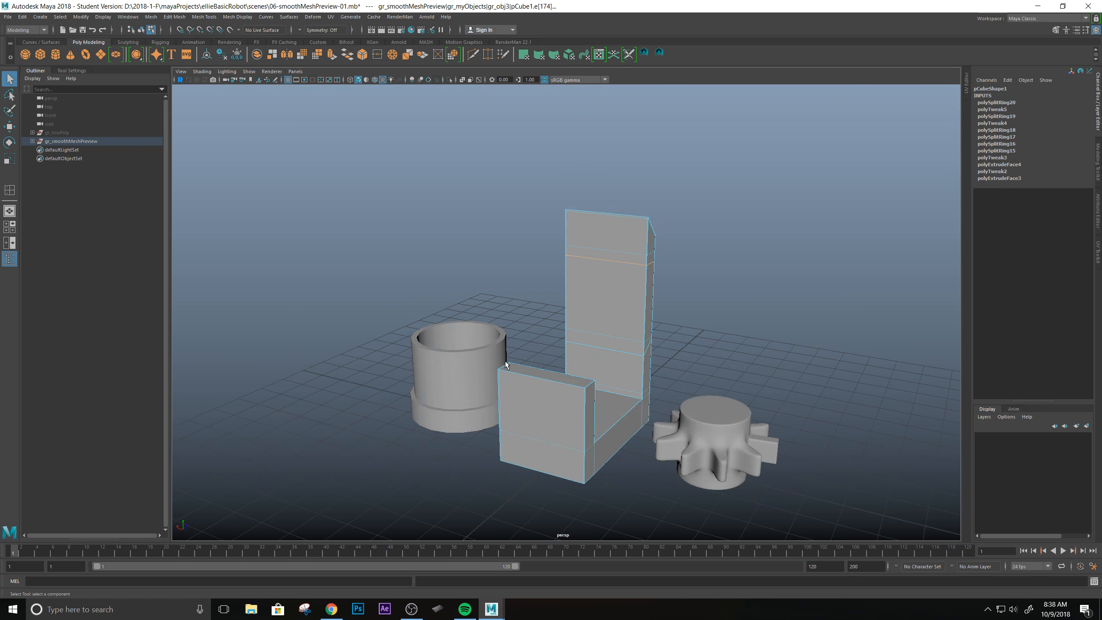
pyautogui.scroll(2, 508, 365)
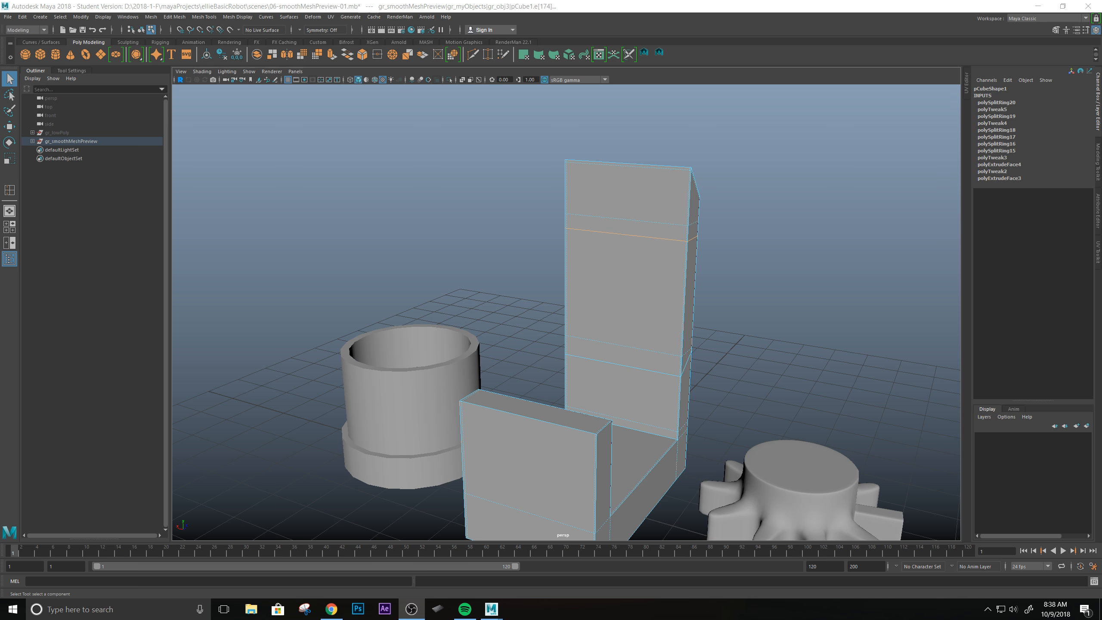
pyautogui.scroll(-1, 493, 378)
pyautogui.scroll(2, 563, 382)
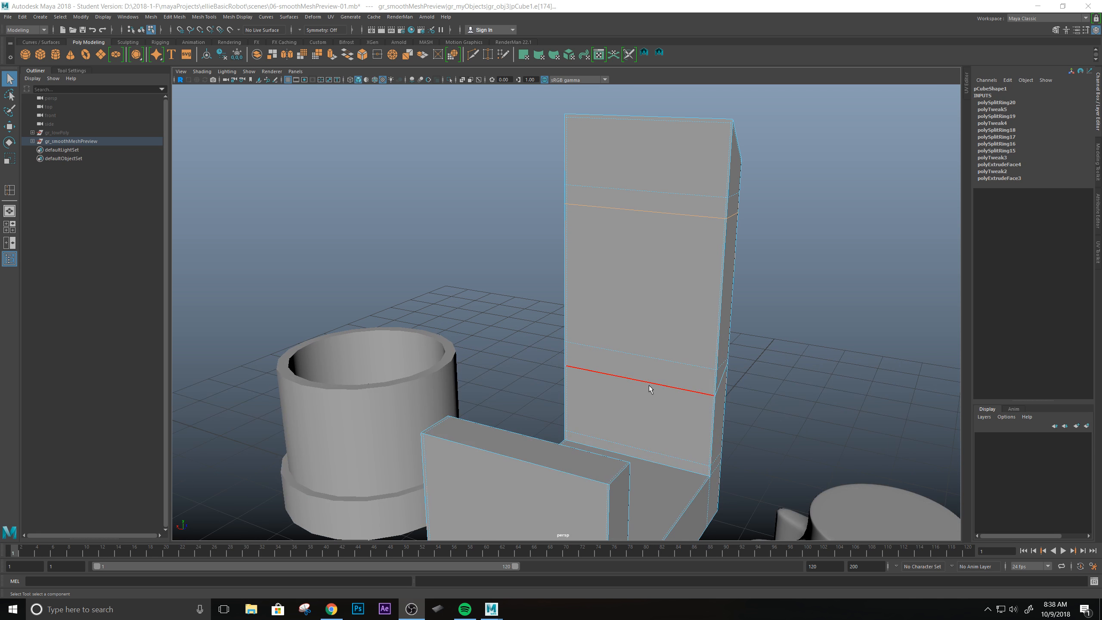
pyautogui.moveTo(584, 282); pyautogui.dragTo(621, 269, button='right')
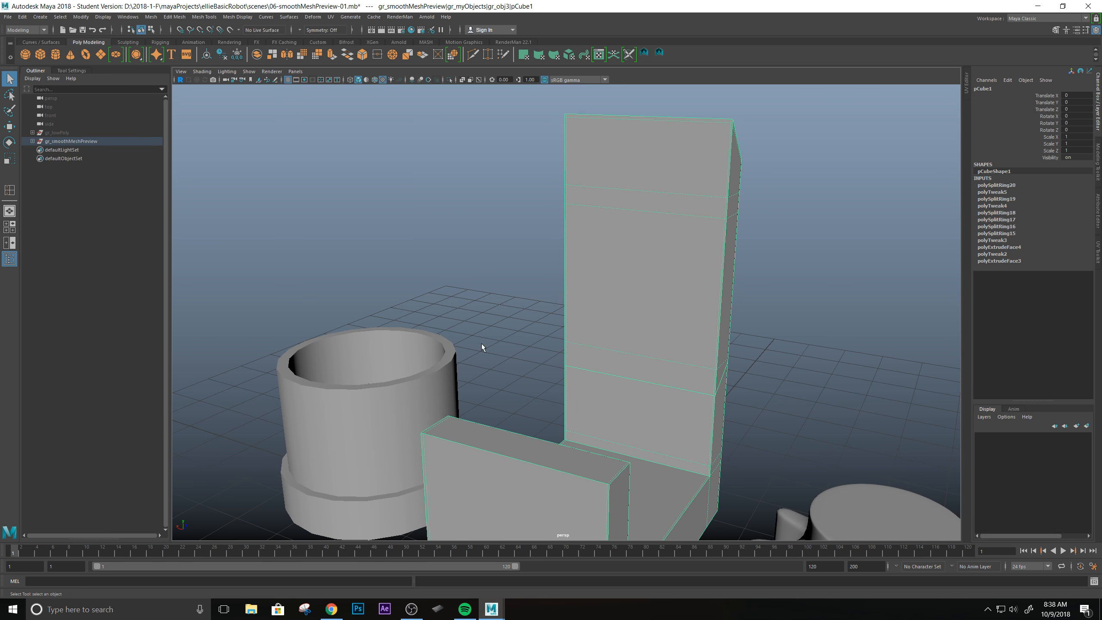
pyautogui.scroll(-2, 614, 342)
pyautogui.keyDown('alt'); pyautogui.moveTo(614, 341); pyautogui.dragTo(639, 368); pyautogui.keyUp('alt')
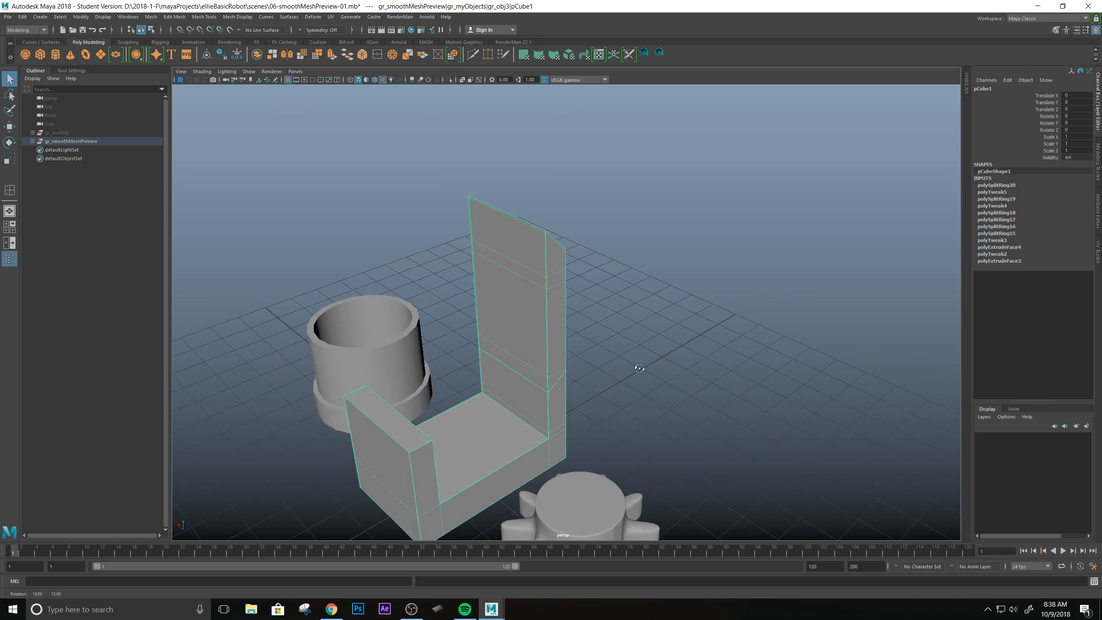
pyautogui.keyDown('alt'); pyautogui.moveTo(640, 369); pyautogui.dragTo(665, 274, button='right'); pyautogui.keyUp('alt')
pyautogui.moveTo(665, 273)
pyautogui.keyDown('alt'); pyautogui.mouseDown()
pyautogui.moveTo(607, 230)
pyautogui.moveTo(661, 256)
pyautogui.mouseUp(); pyautogui.keyUp('alt')
pyautogui.keyDown('alt'); pyautogui.moveTo(559, 278); pyautogui.dragTo(649, 307, button='right'); pyautogui.keyUp('alt')
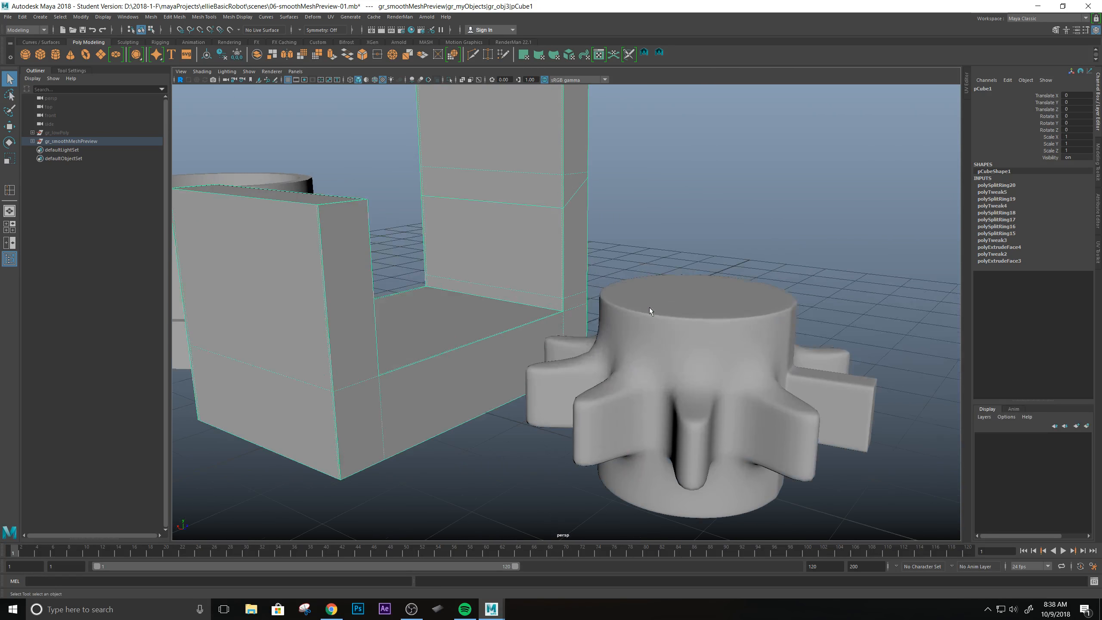
pyautogui.keyDown('alt'); pyautogui.moveTo(516, 224); pyautogui.dragTo(631, 269, button='middle'); pyautogui.keyUp('alt')
pyautogui.keyDown('alt'); pyautogui.moveTo(525, 211); pyautogui.dragTo(435, 222); pyautogui.keyUp('alt')
pyautogui.keyDown('alt'); pyautogui.moveTo(498, 244); pyautogui.dragTo(406, 231, button='right'); pyautogui.keyUp('alt')
pyautogui.keyDown('alt'); pyautogui.moveTo(406, 231); pyautogui.dragTo(529, 266, button='middle'); pyautogui.keyUp('alt')
pyautogui.keyDown('alt'); pyautogui.moveTo(528, 266); pyautogui.dragTo(588, 283); pyautogui.keyUp('alt')
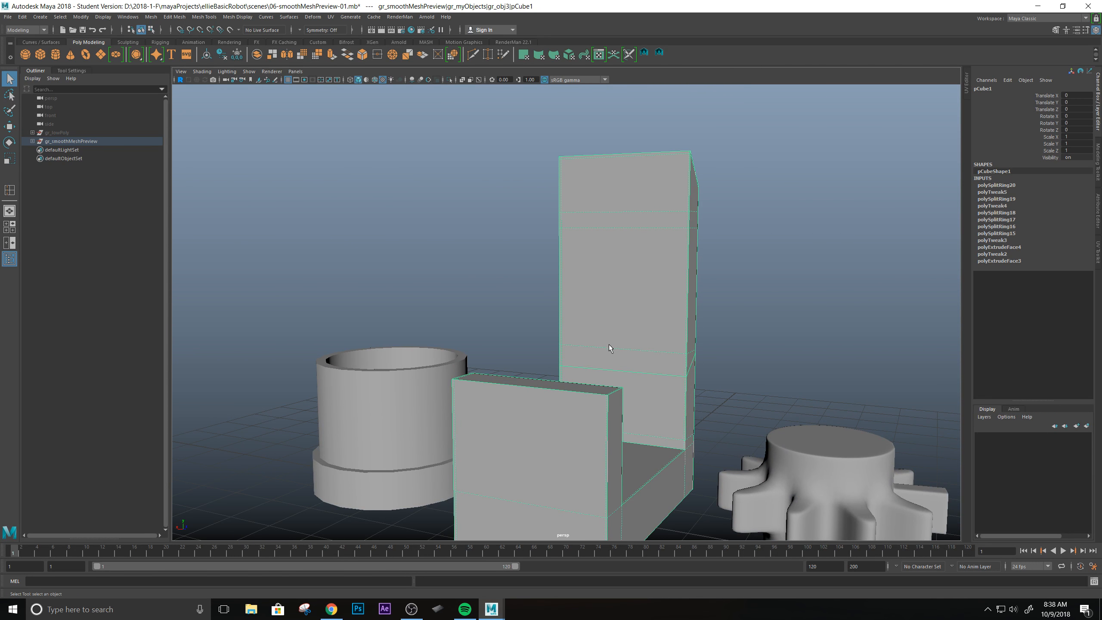